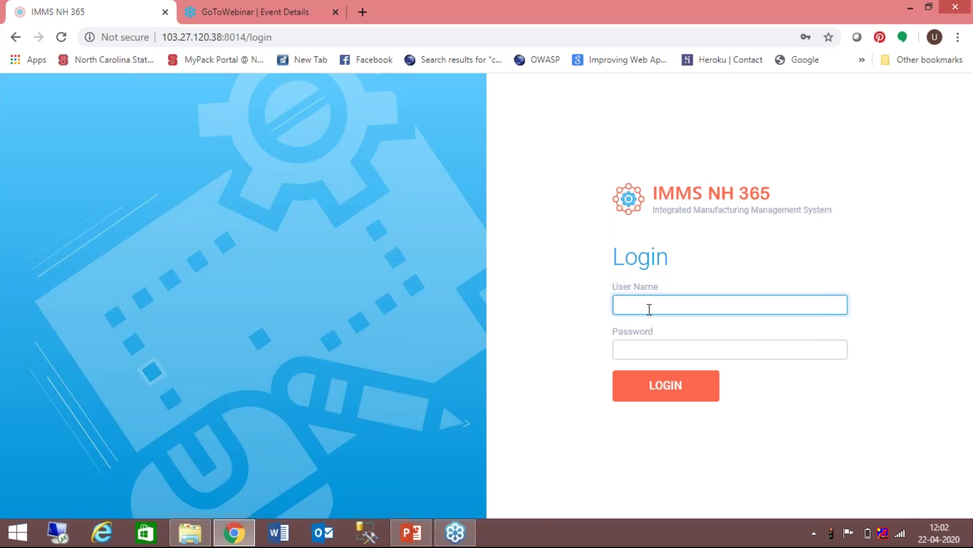
Log in with the saved user name and password, using company SourcePro Infotech Pvt. Ltd. and location AHM- MANUFACTURING UNIT, and dismiss the password-check prompt
click(649, 309)
click(655, 338)
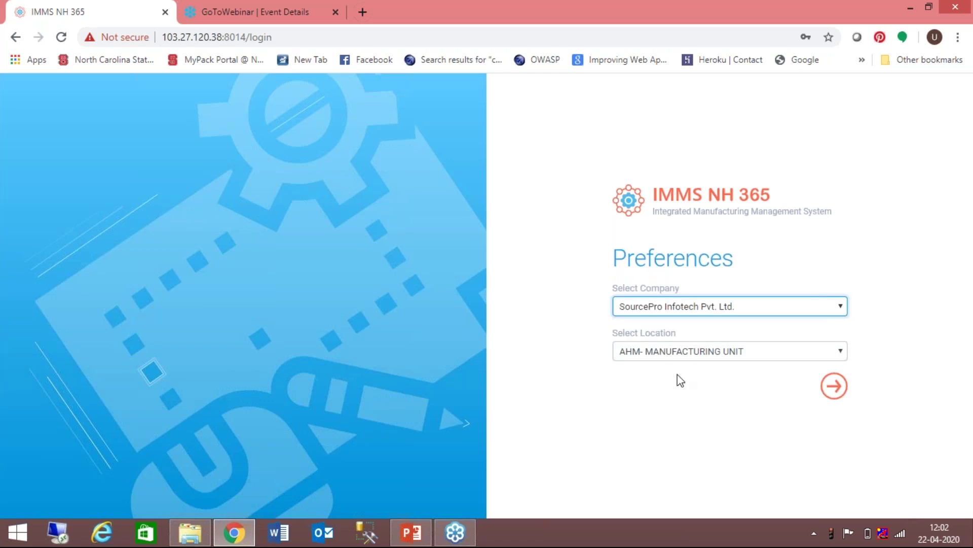
click(843, 309)
click(843, 309)
click(840, 354)
click(840, 355)
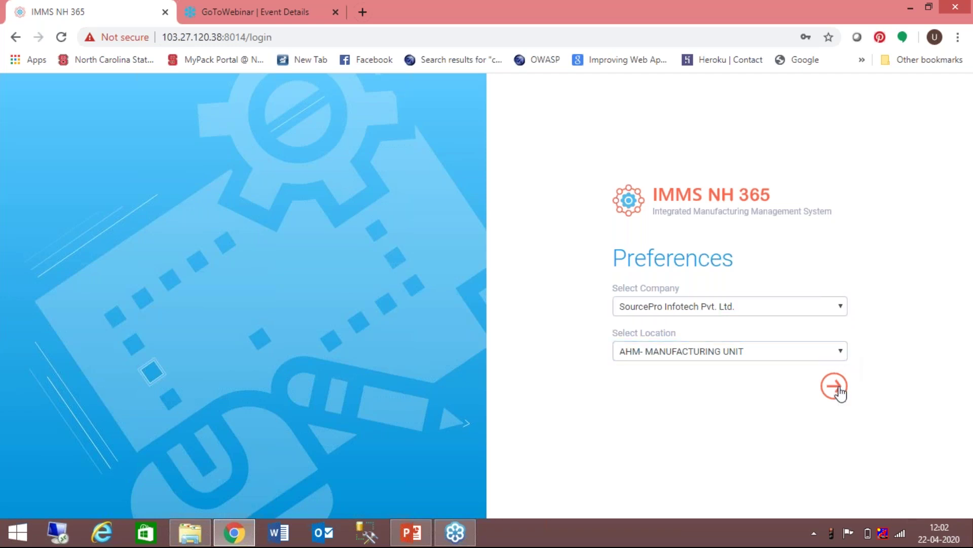
click(835, 386)
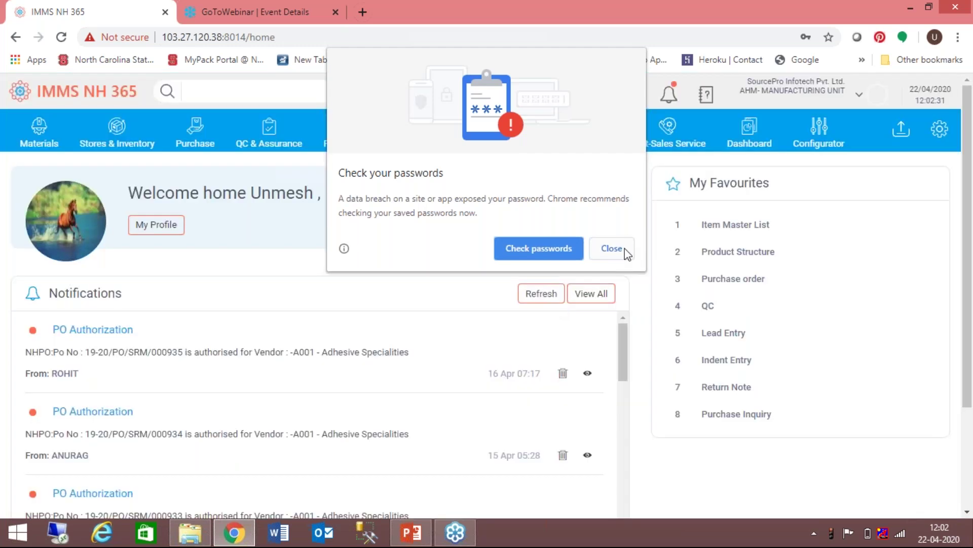
click(613, 247)
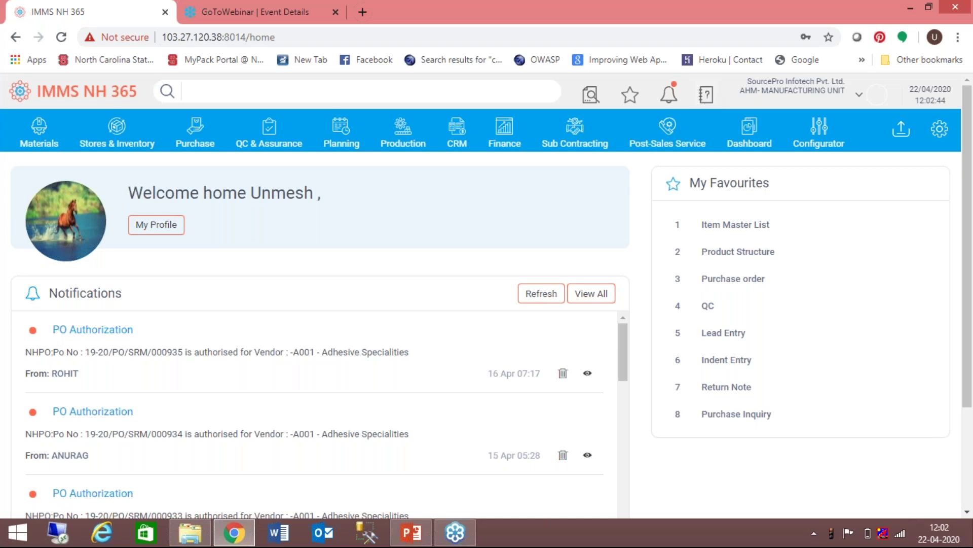
Open the online help and display the full Item Master Basic Detail - Entry topic under Engineering Masters in the materials section
click(706, 94)
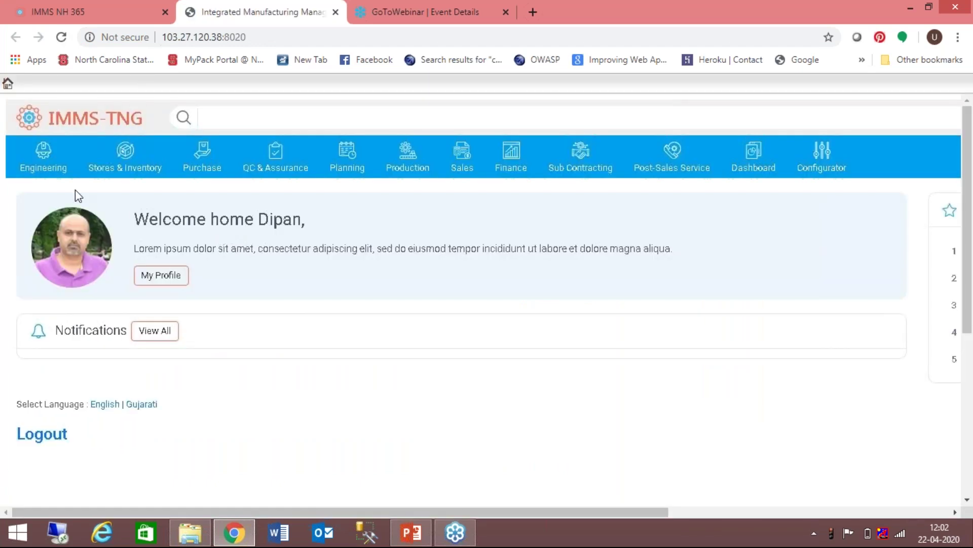
click(40, 168)
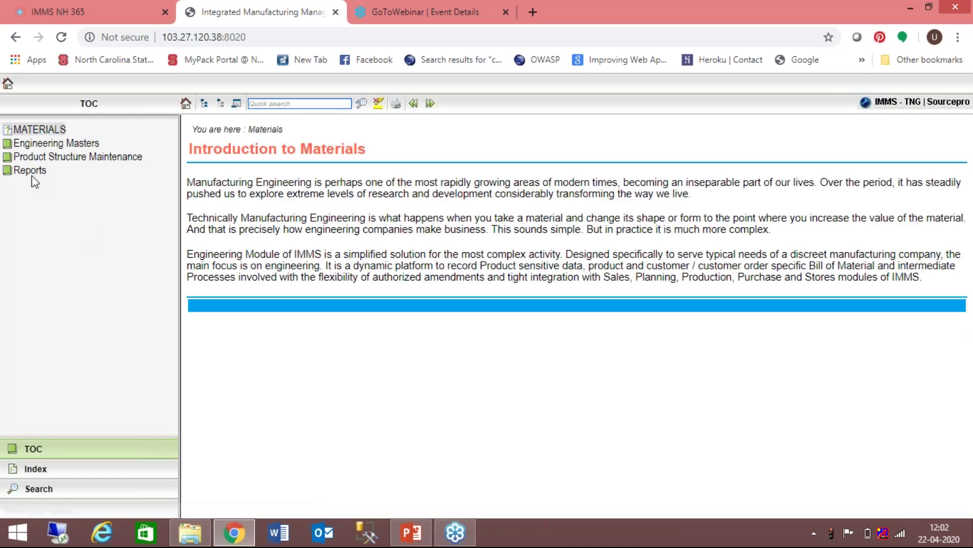
click(41, 146)
click(55, 183)
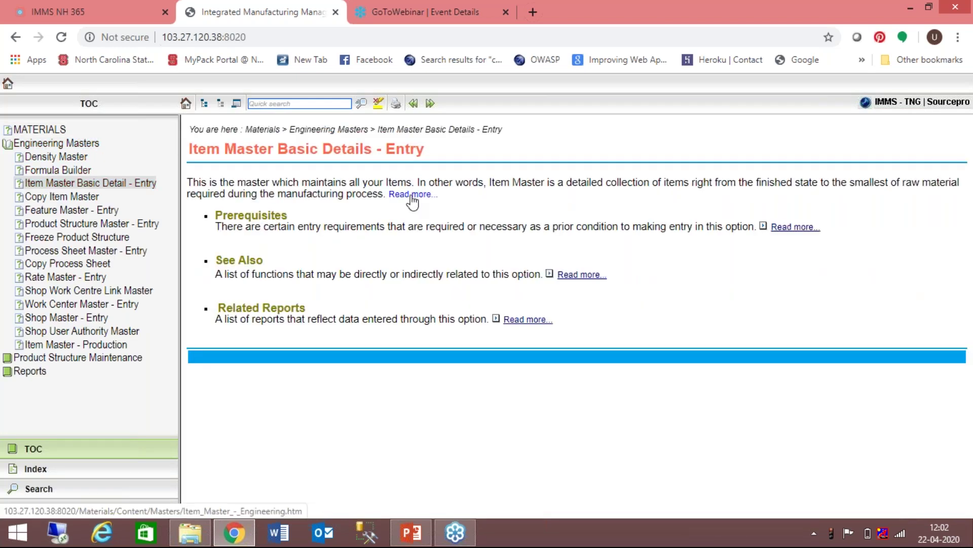
click(410, 194)
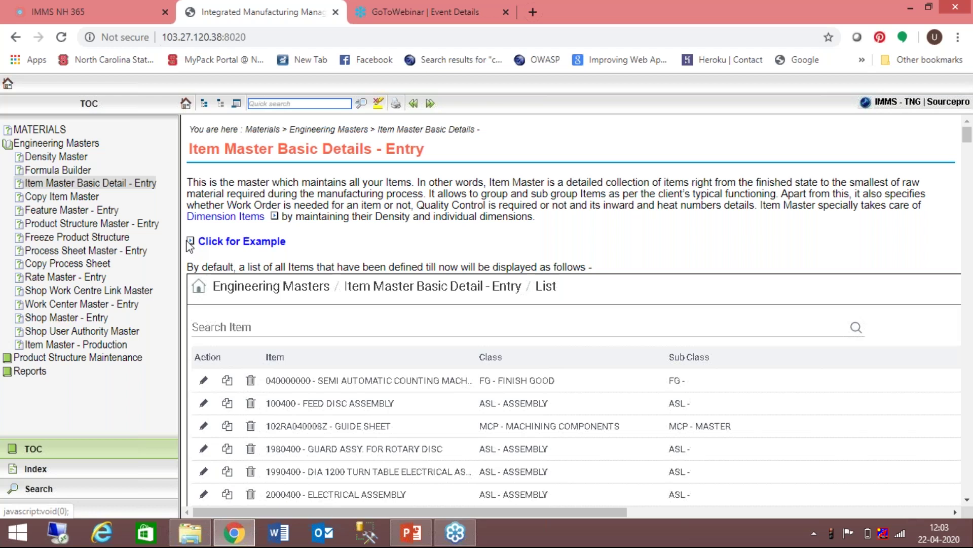
Expand the mountain bicycle example in the Item Master topic and read through its parts and item type explanations
click(205, 243)
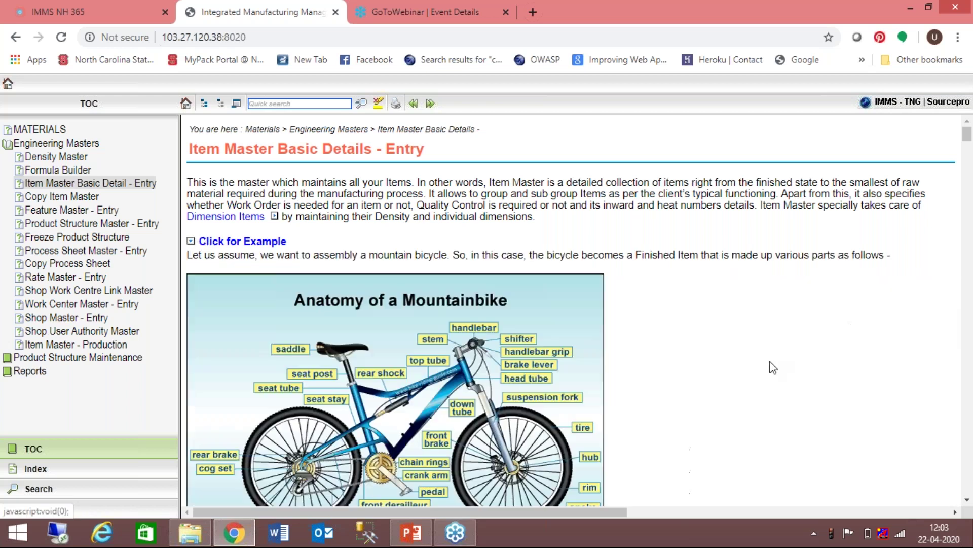
click(967, 502)
click(967, 502)
click(967, 502)
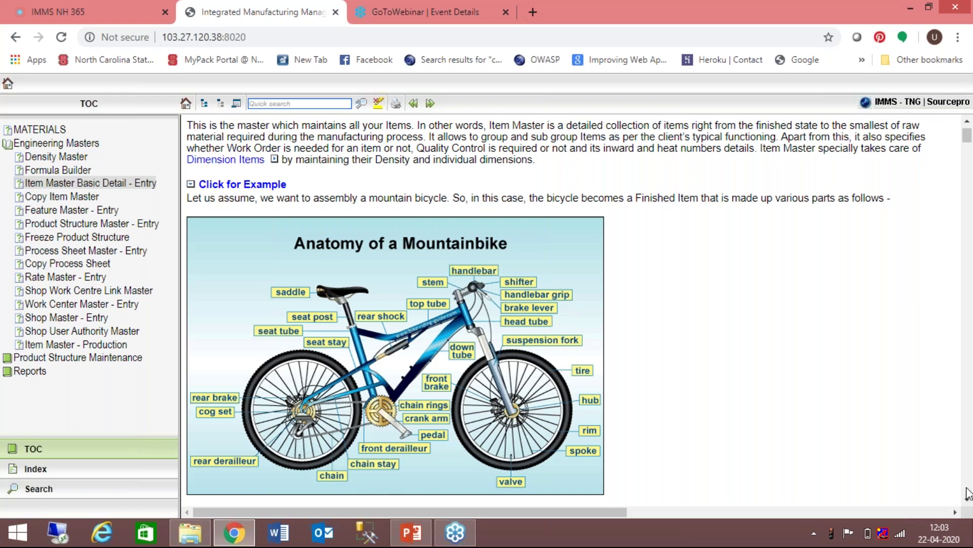
scroll(967, 492, down, 5)
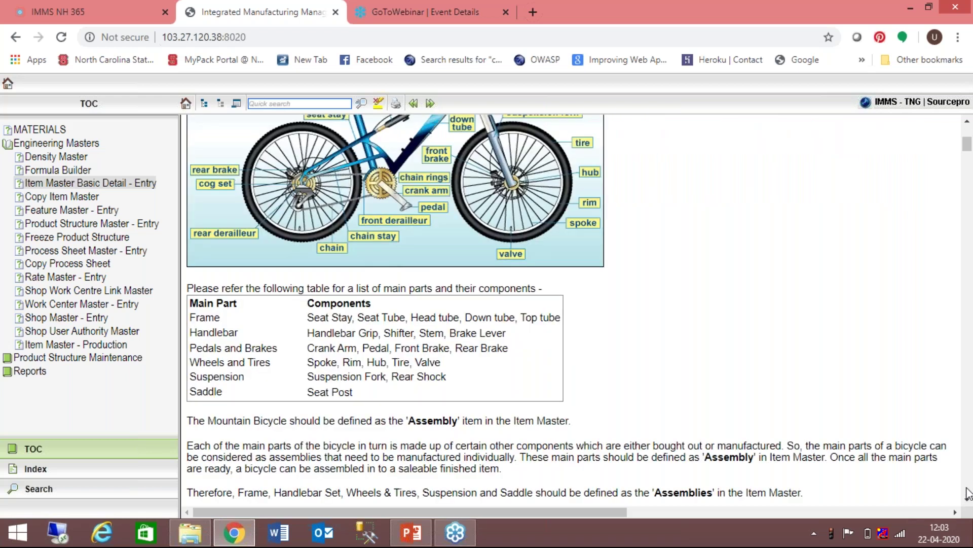
scroll(967, 492, down, 5)
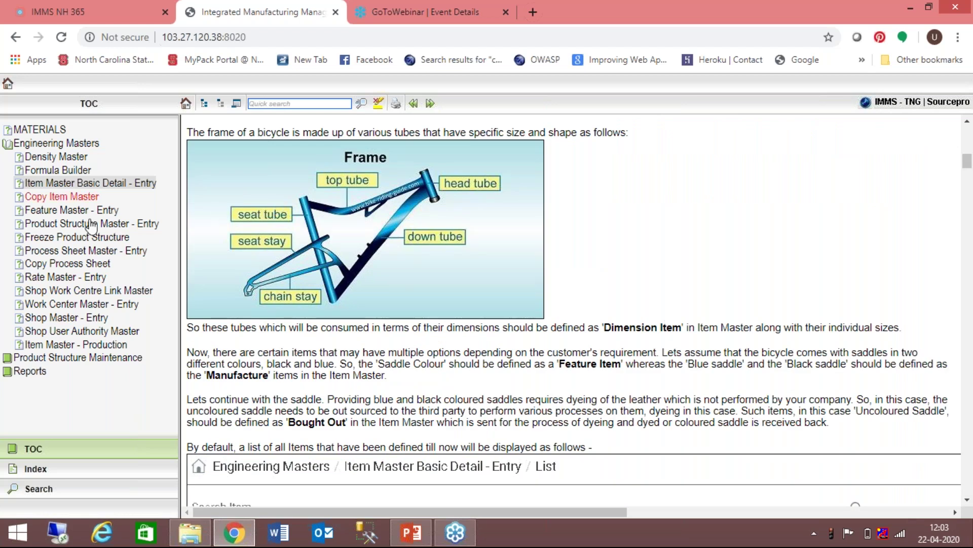
Open the full Product Structure Master - Entry help topic, expand its example and read on to the search and editing instructions
click(76, 225)
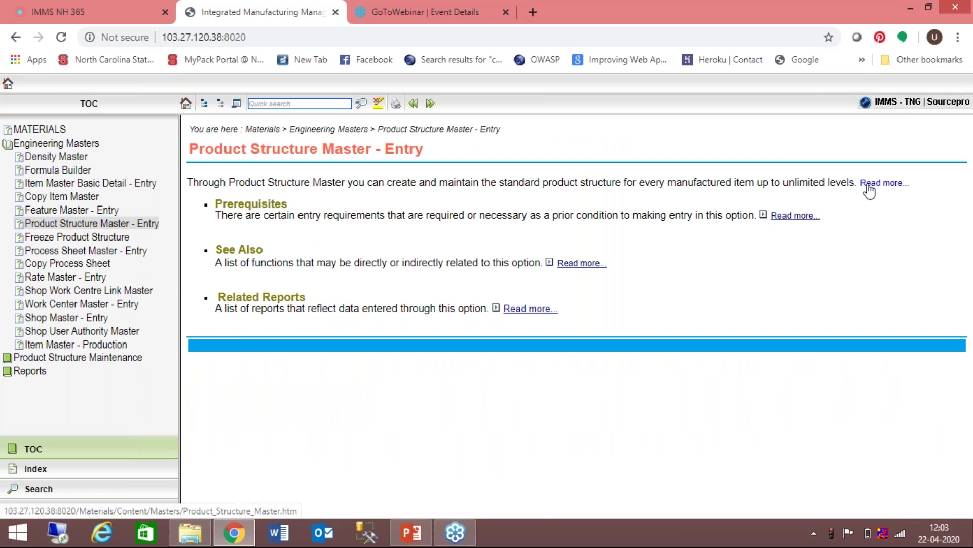
click(868, 184)
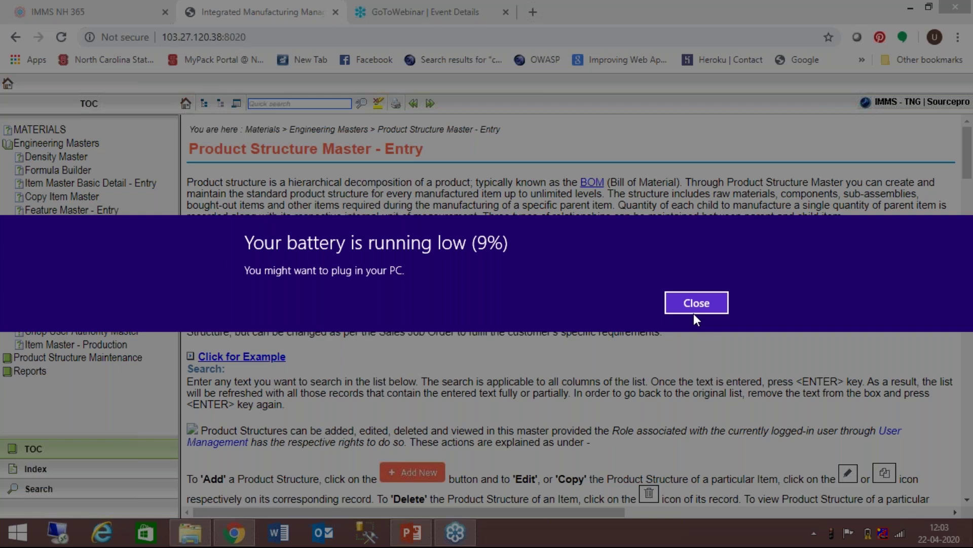
click(694, 312)
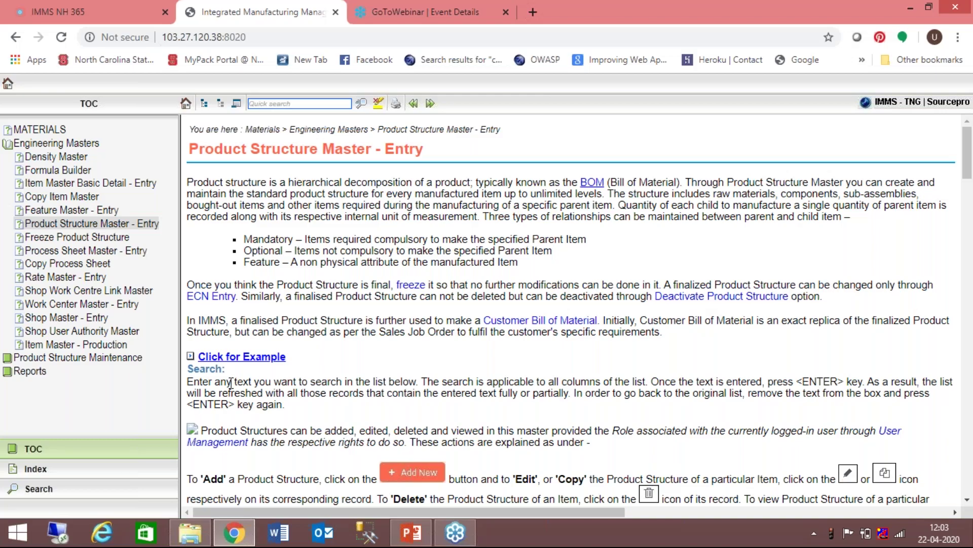
click(193, 358)
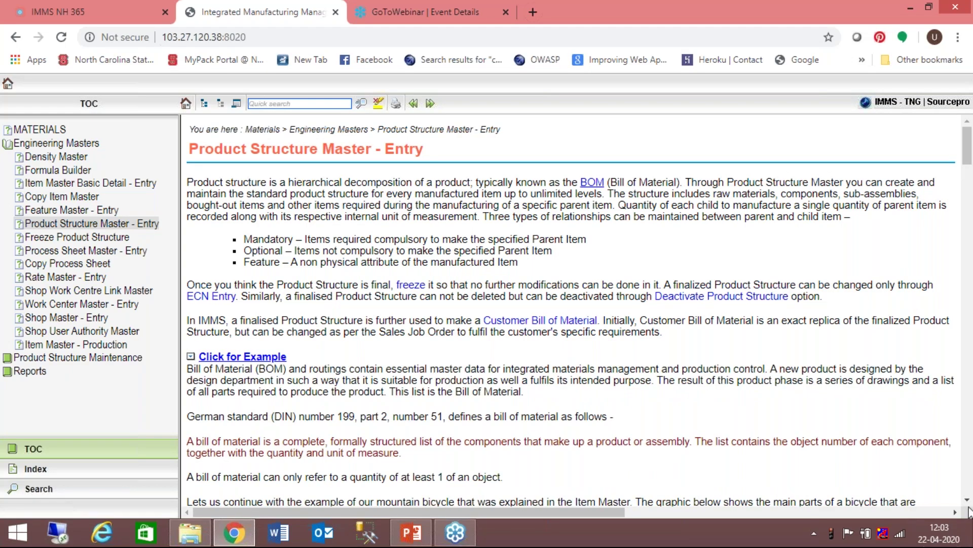
drag(968, 502, 969, 502)
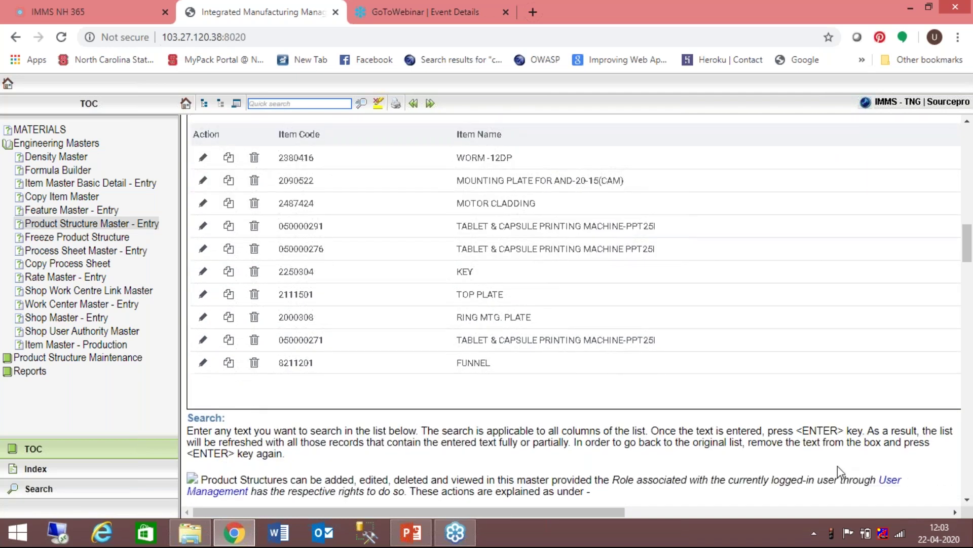
scroll(833, 267, down, 5)
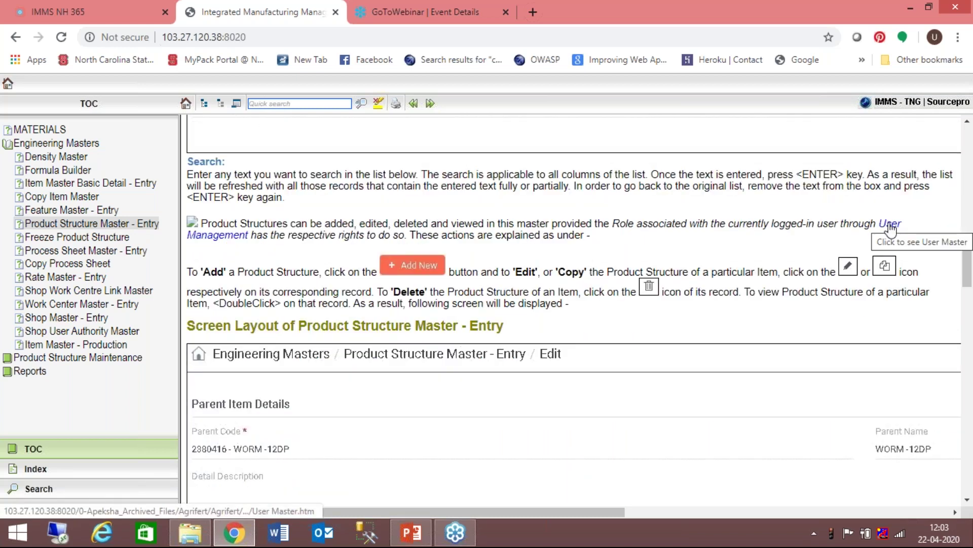
Follow the User Management link, return to the Product Structure Master topic and read its child item field descriptions
click(890, 229)
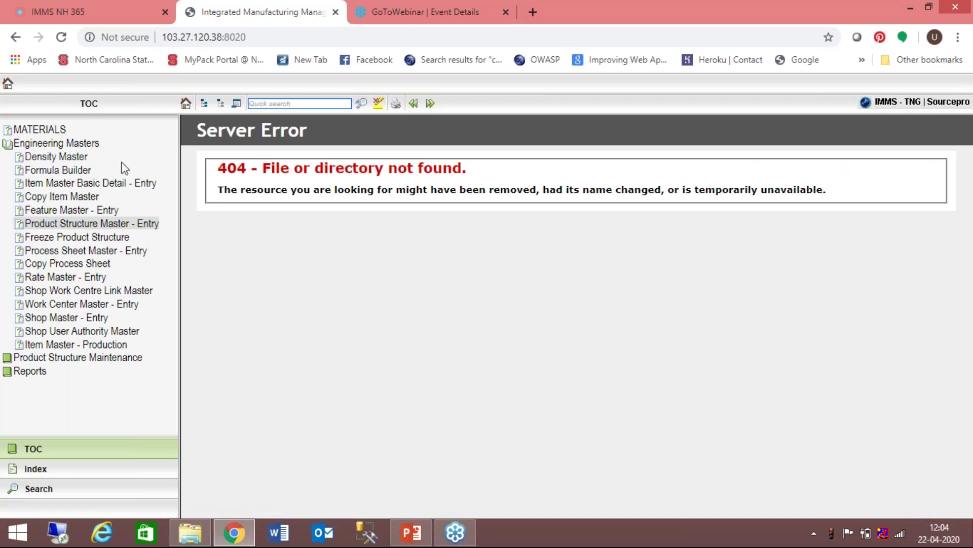
click(16, 38)
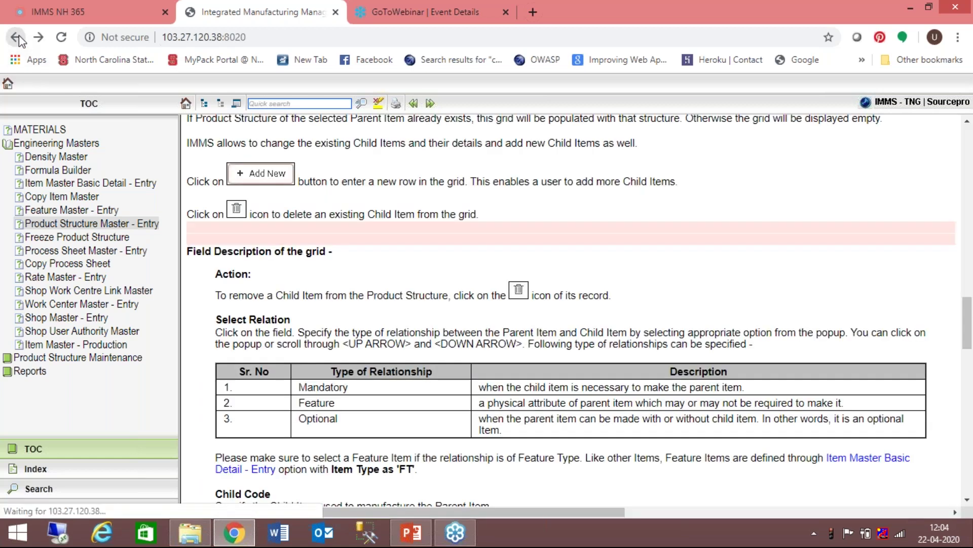
click(968, 466)
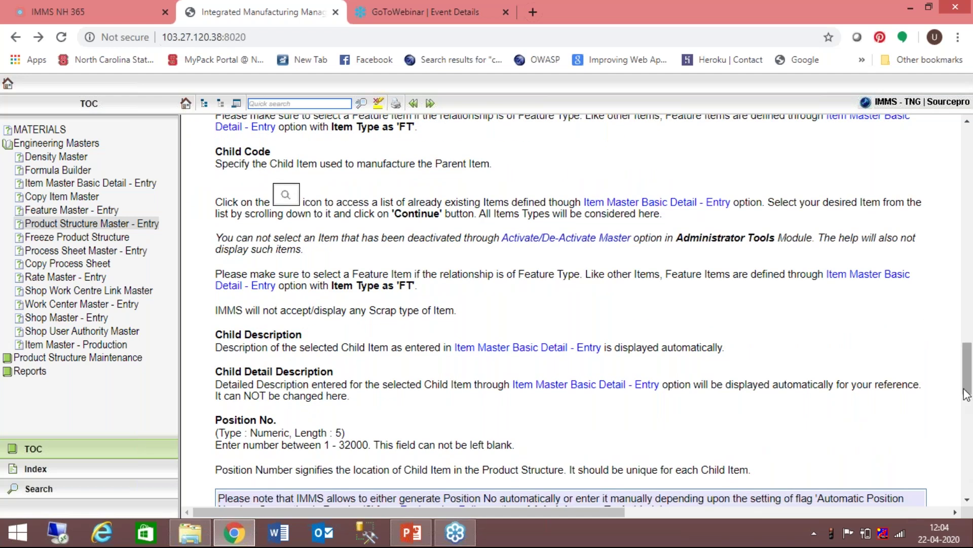
scroll(966, 419, down, 1)
scroll(966, 419, down, 10)
drag(966, 418, 850, 240)
scroll(850, 239, down, 5)
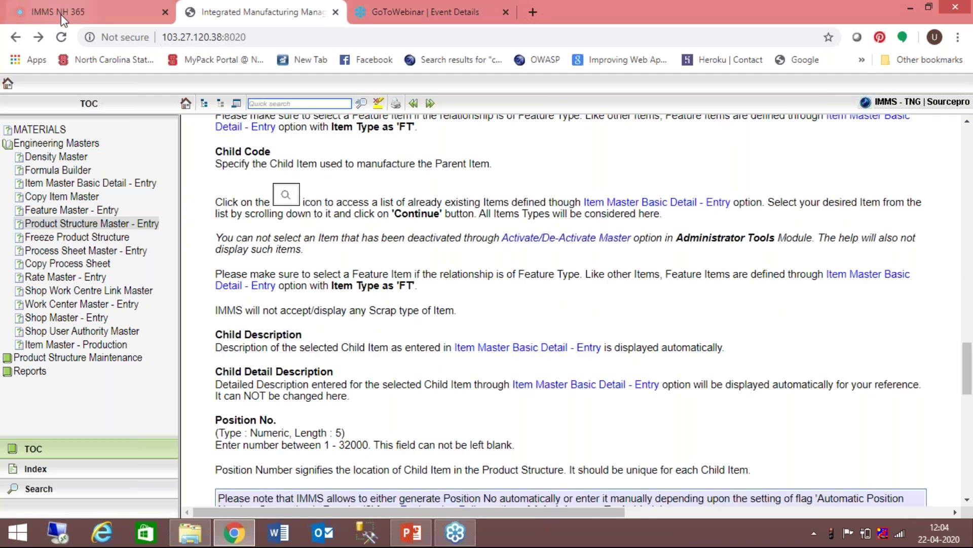
Return to the IMMS NH 365 home page, view the notifications pop-up and close it
click(60, 14)
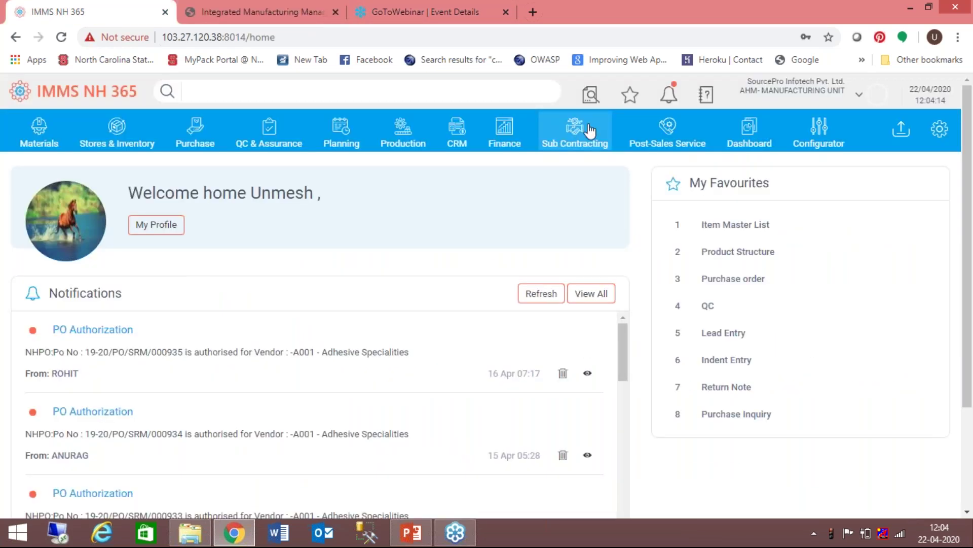
click(668, 97)
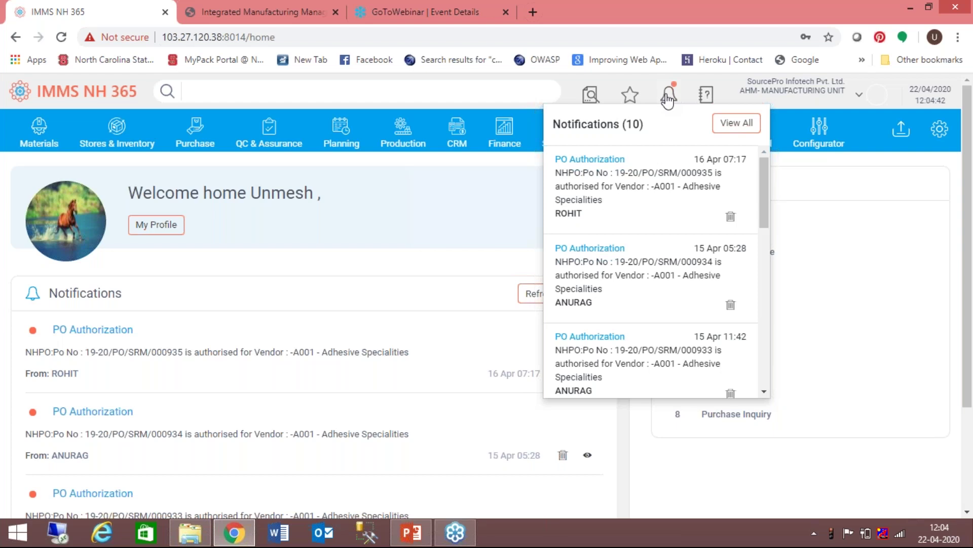
click(520, 189)
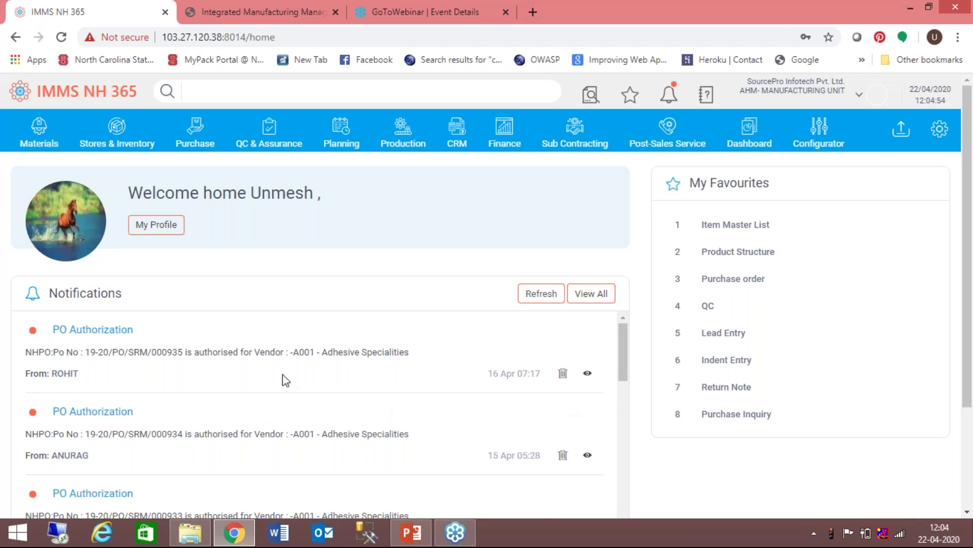
Mark the first PO Authorization notification on the home page as read and delete it
click(588, 375)
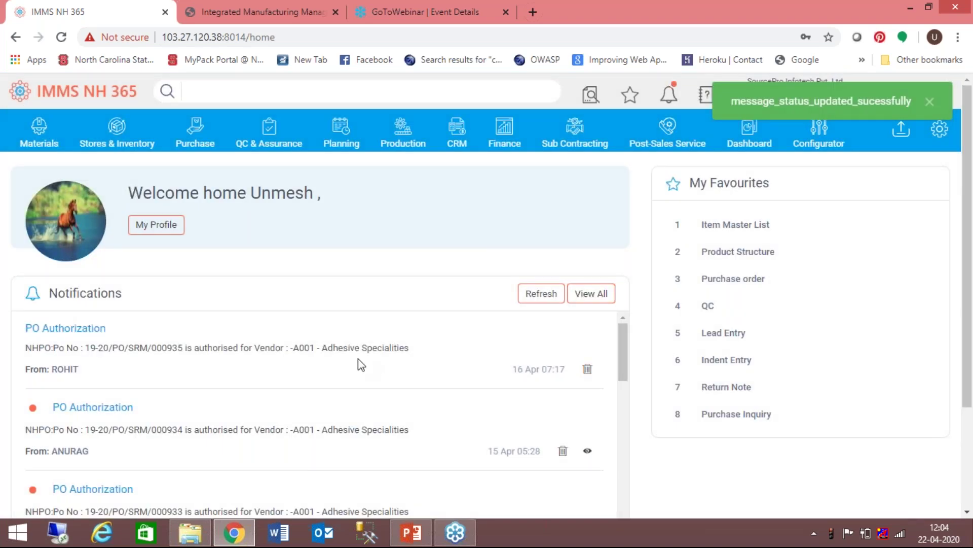
click(588, 370)
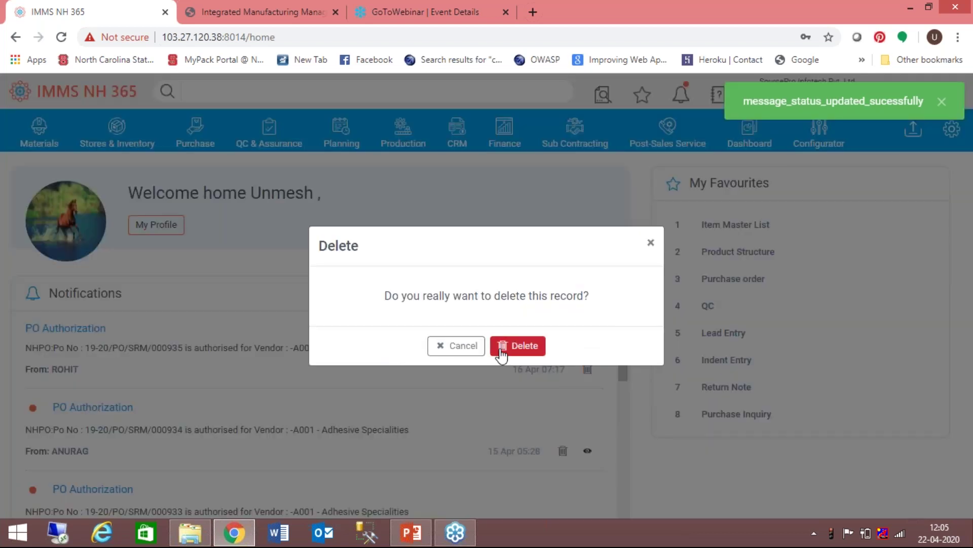
click(517, 345)
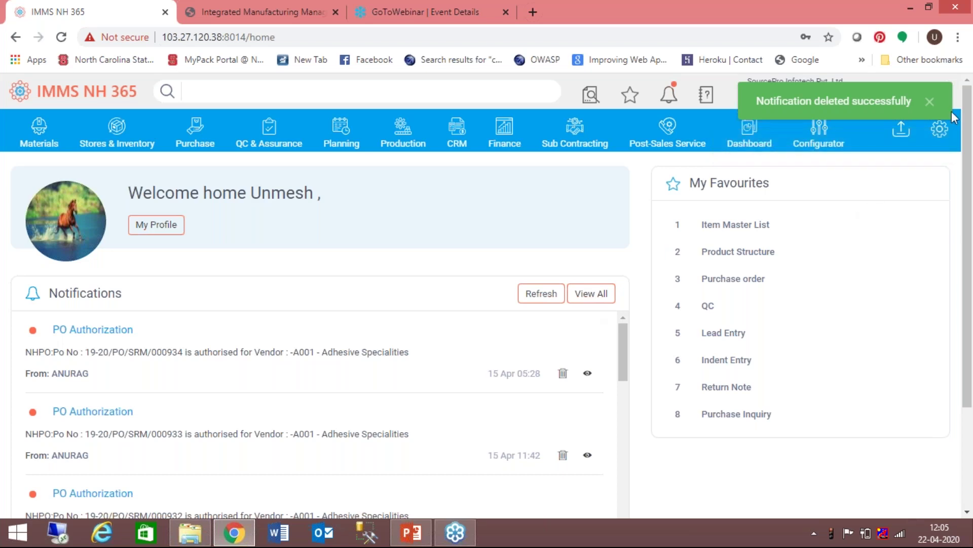
click(928, 104)
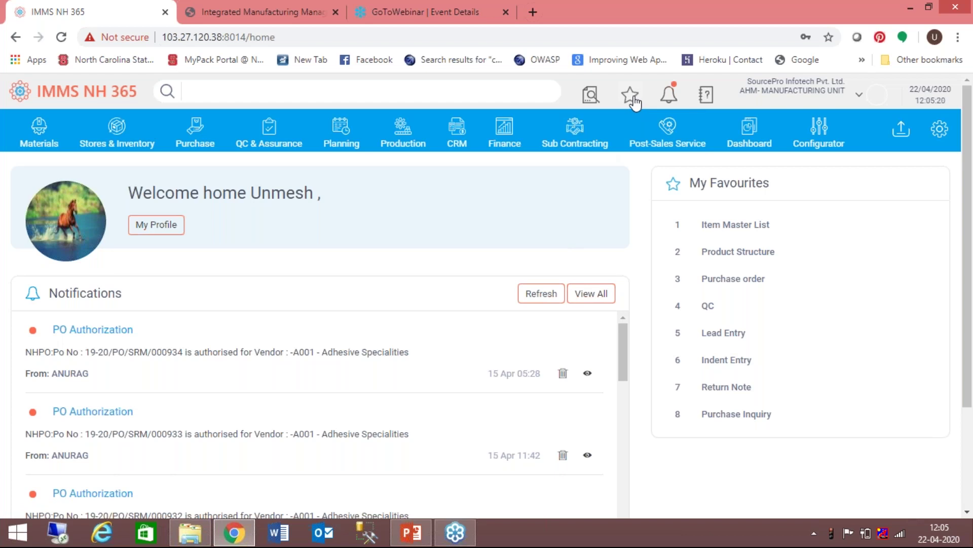
Open the Indent Print page among the purchase order functions and add it to favourites under the name "Indent Print"
click(190, 142)
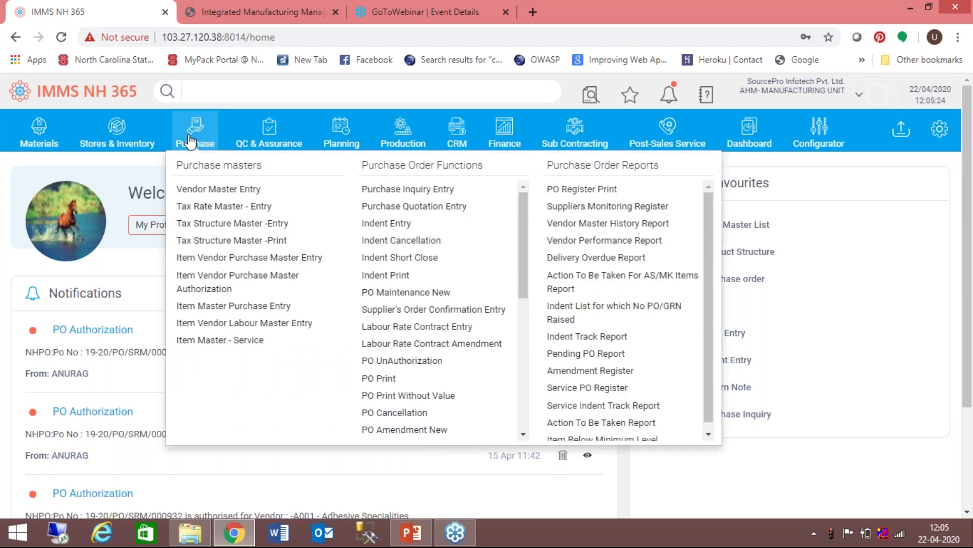
click(407, 276)
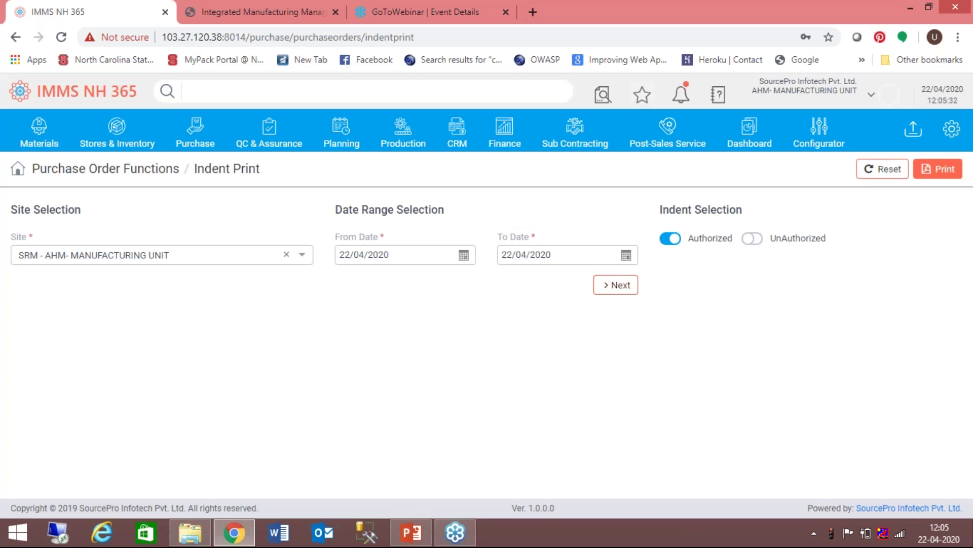
click(642, 94)
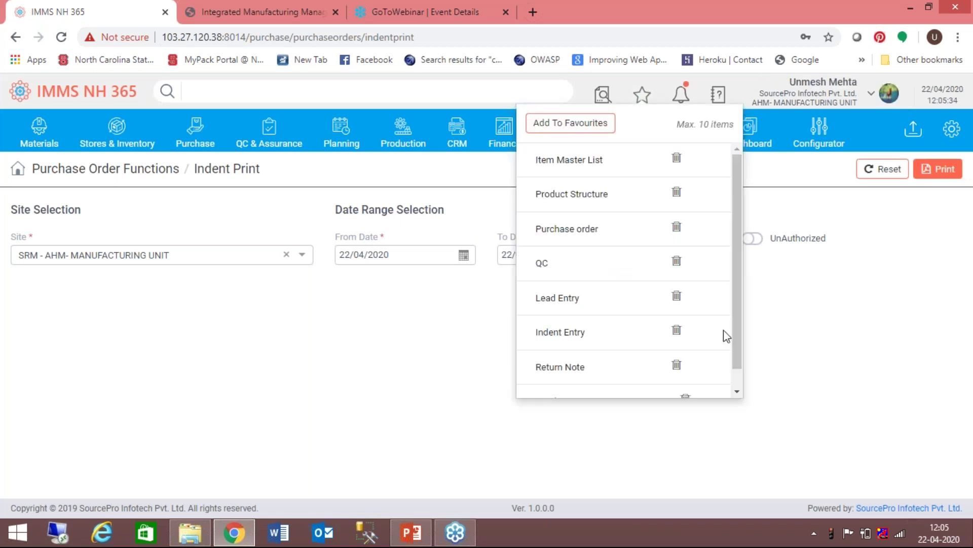
drag(737, 360, 727, 292)
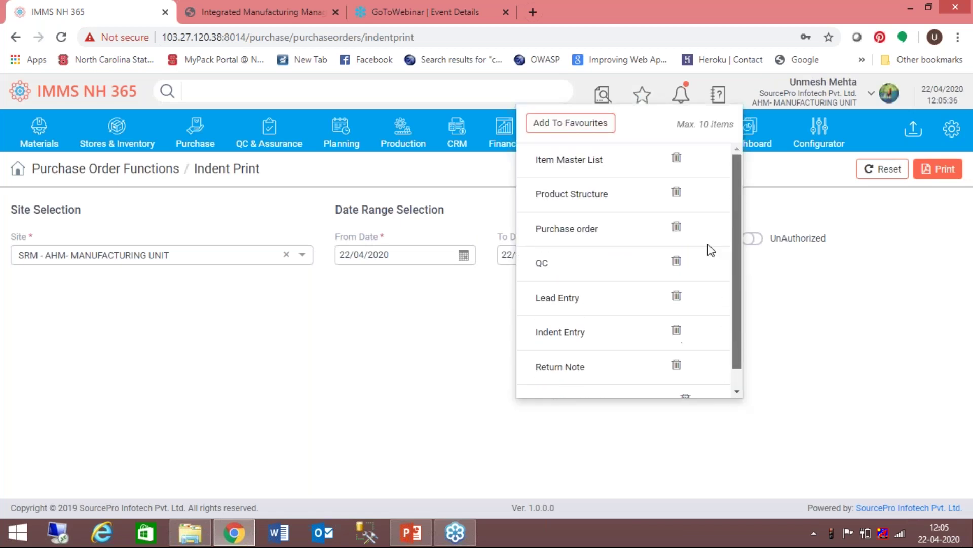
click(592, 123)
click(462, 291)
text(In)
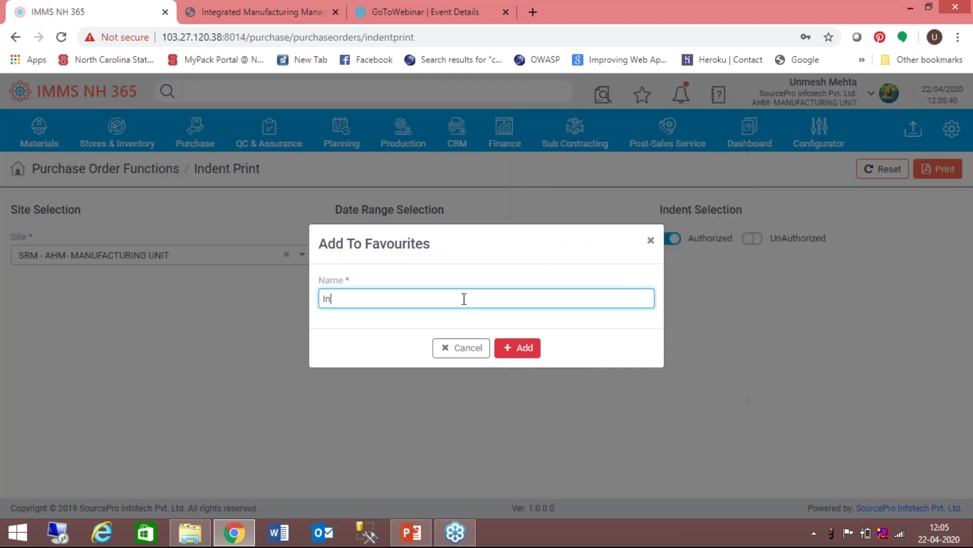
text(dent Print)
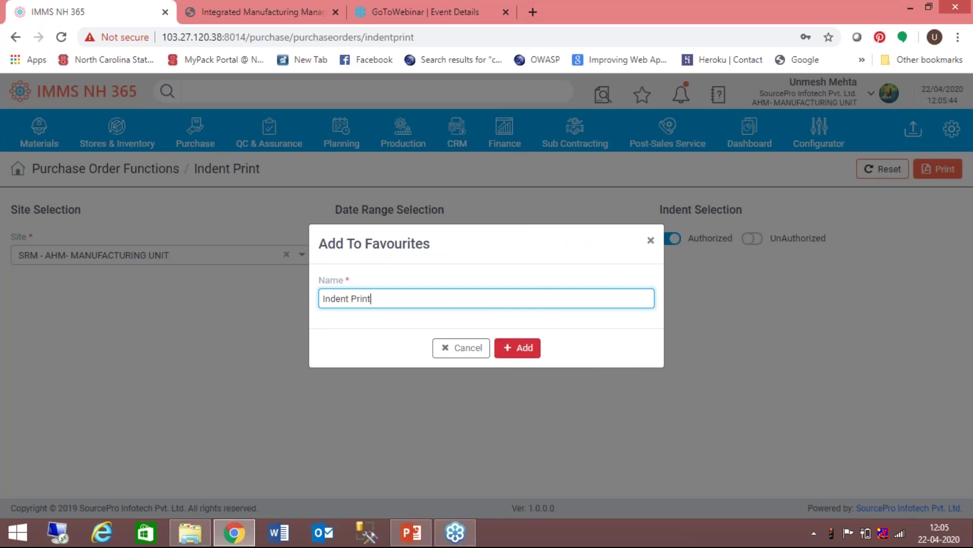
click(517, 348)
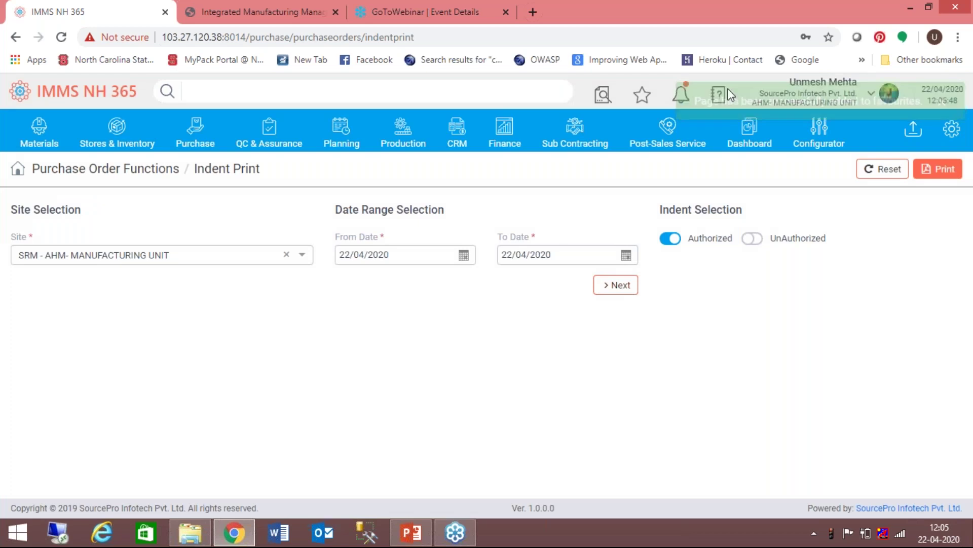
Check the end of the favourites list for the Indent Print entry and close the list
click(649, 94)
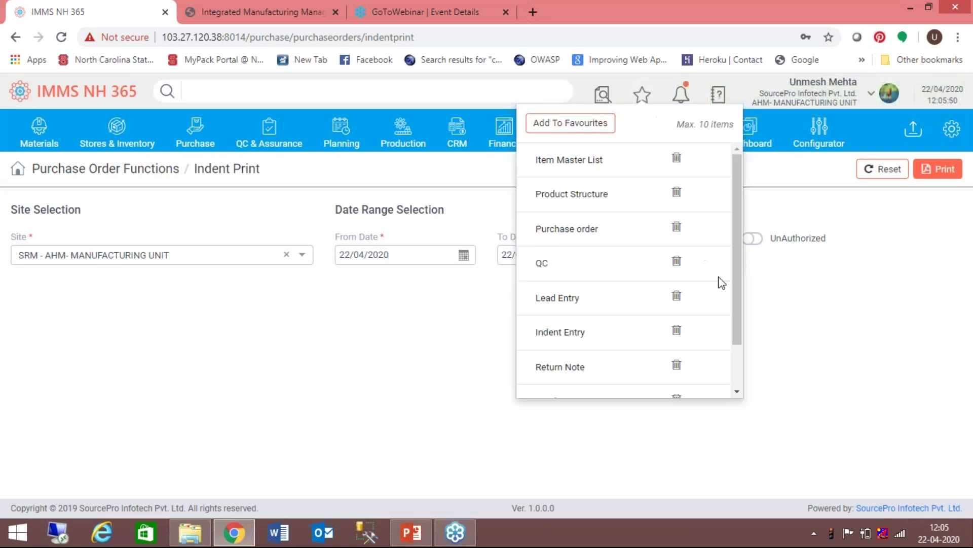
drag(733, 272, 752, 345)
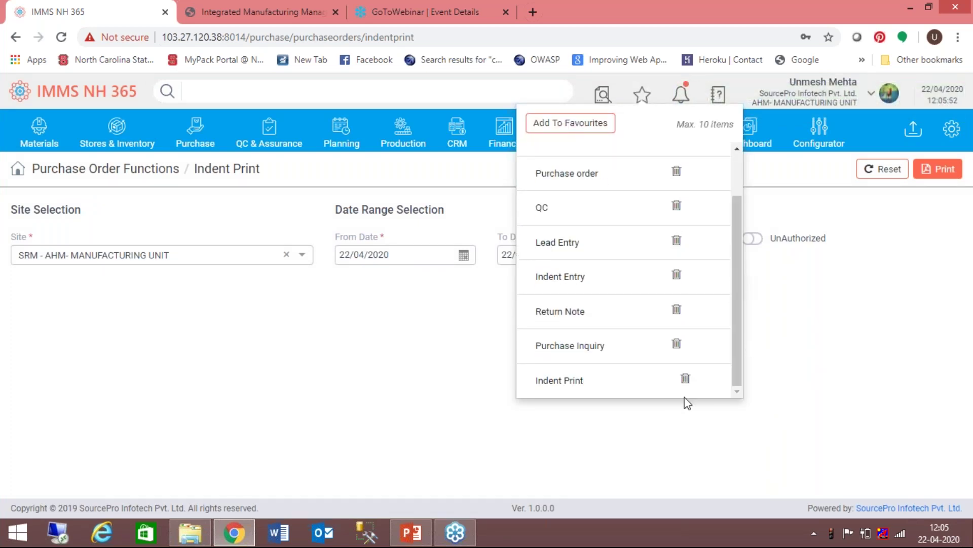
click(456, 391)
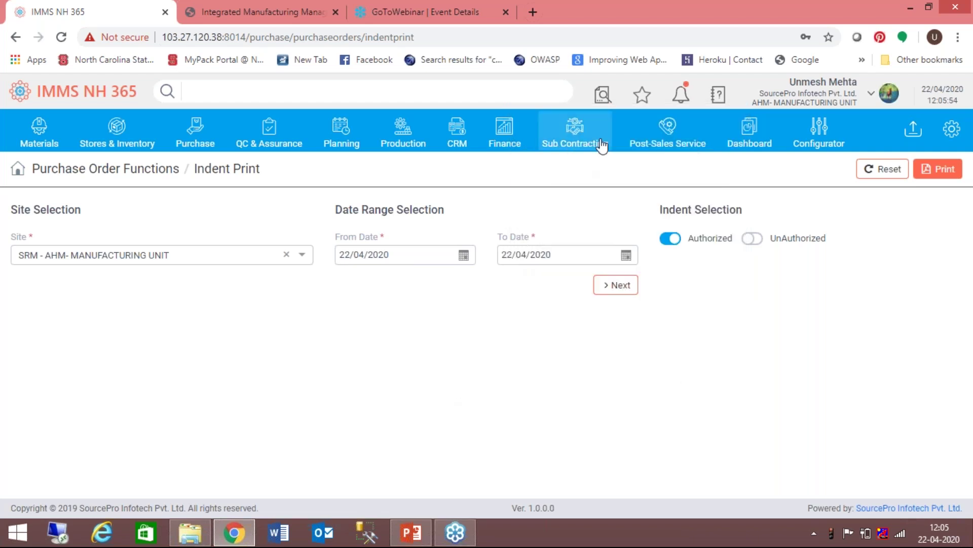
Open the Item Search page and dismiss the browser's password check prompt
click(604, 98)
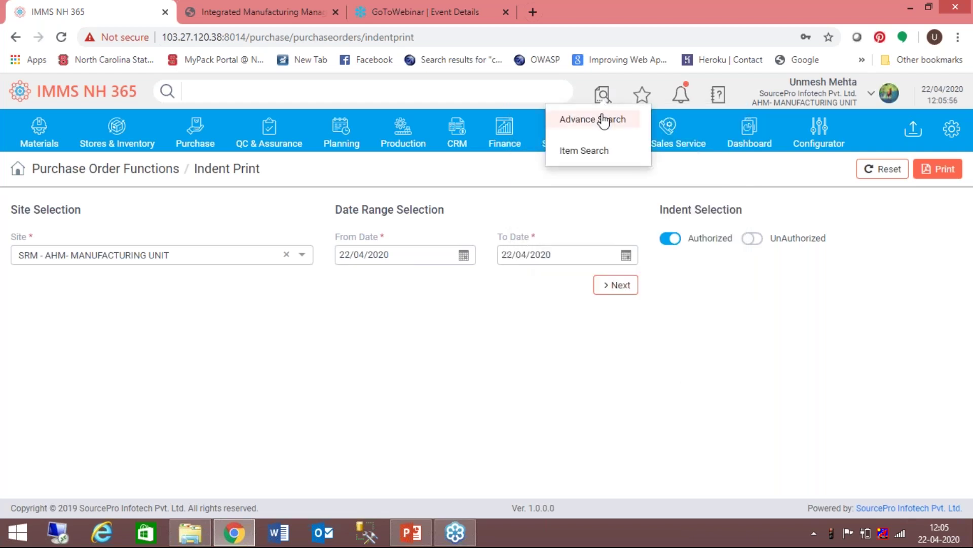
click(593, 160)
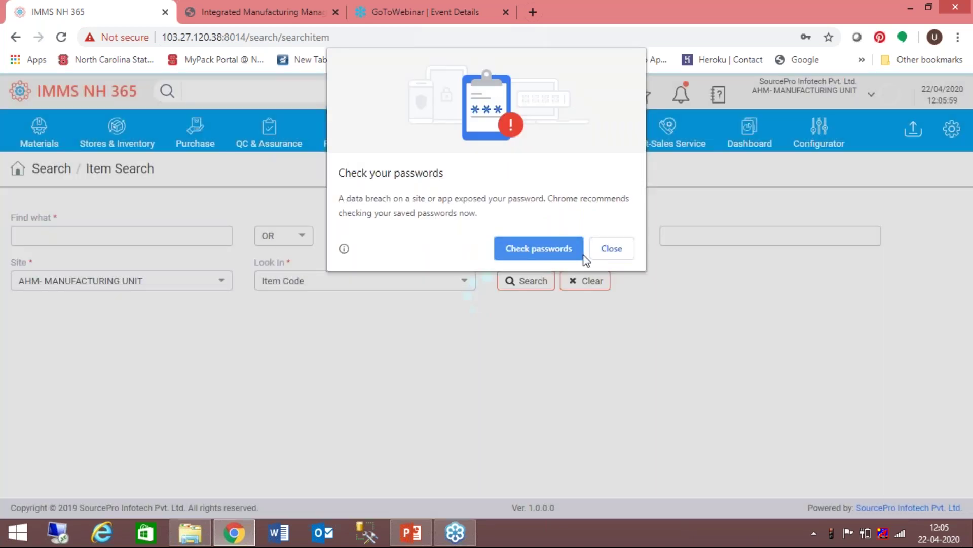
click(585, 259)
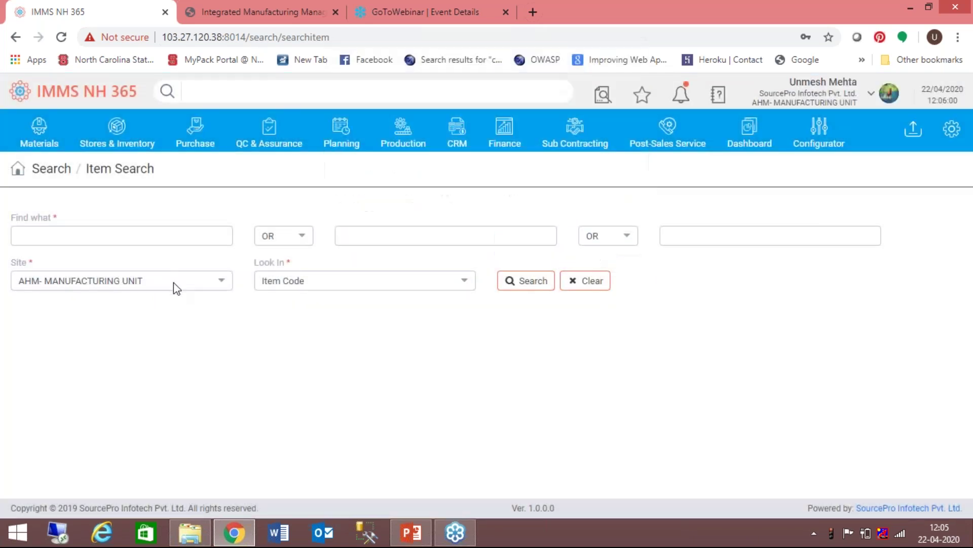
Search the item descriptions at AHM- MANUFACTURING UNIT for "pipe" OR "tube" OR "bar"
click(128, 238)
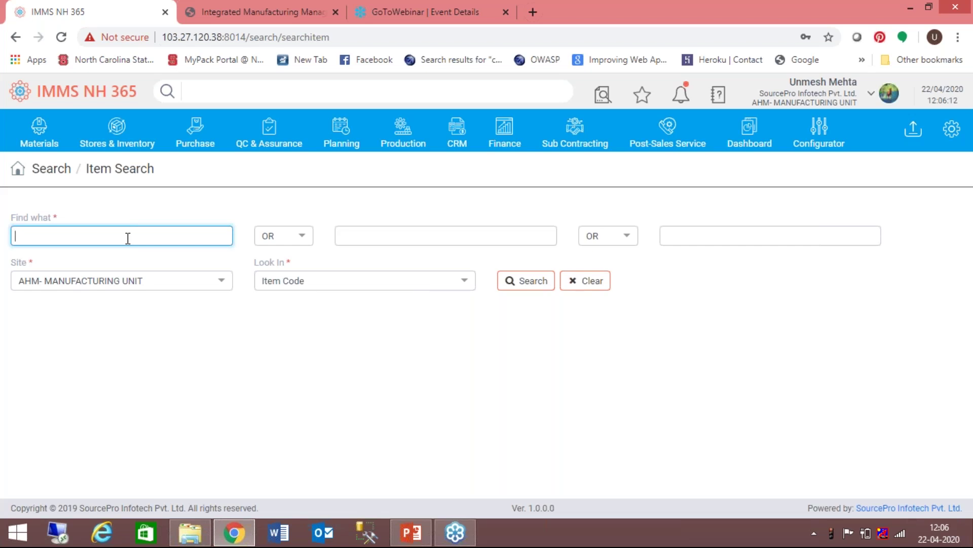
text(pipe)
click(410, 238)
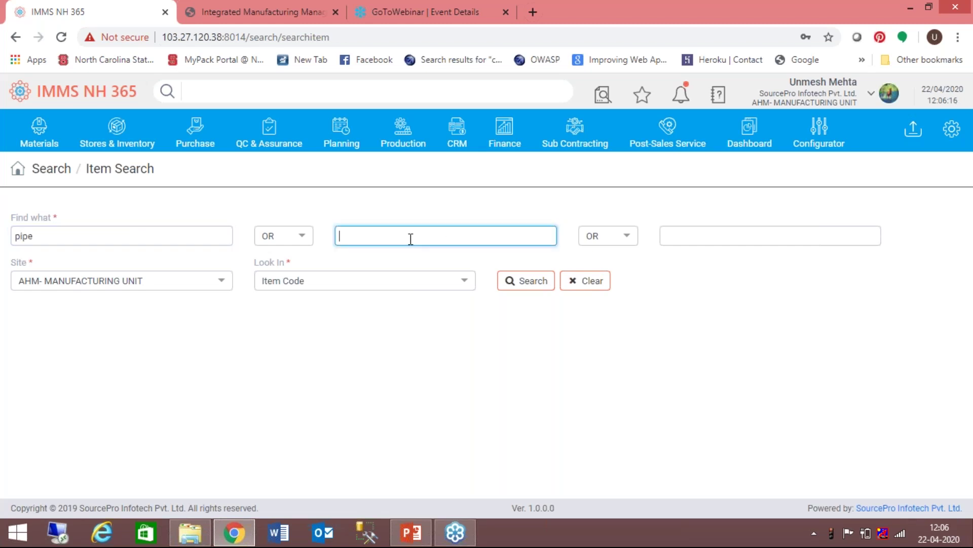
text(tube)
click(687, 235)
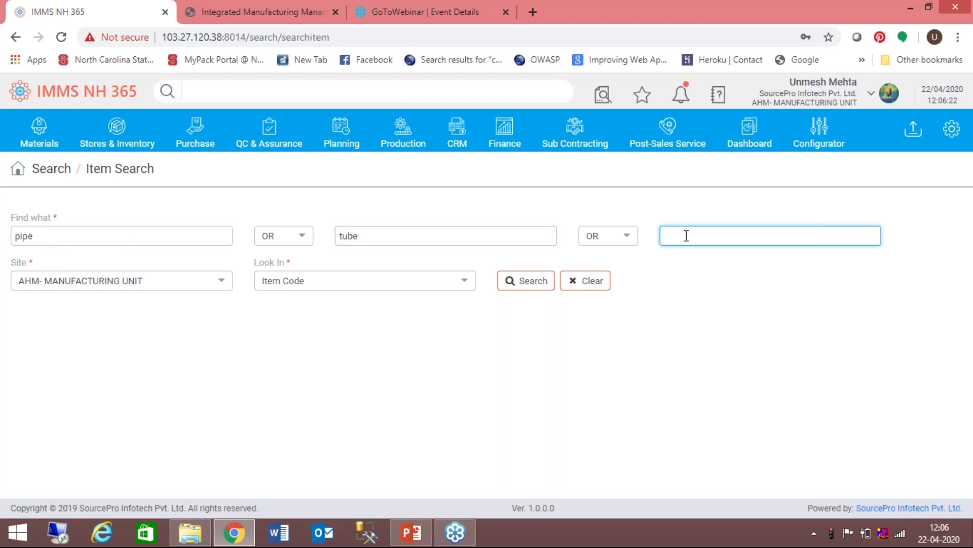
text(bar)
click(465, 284)
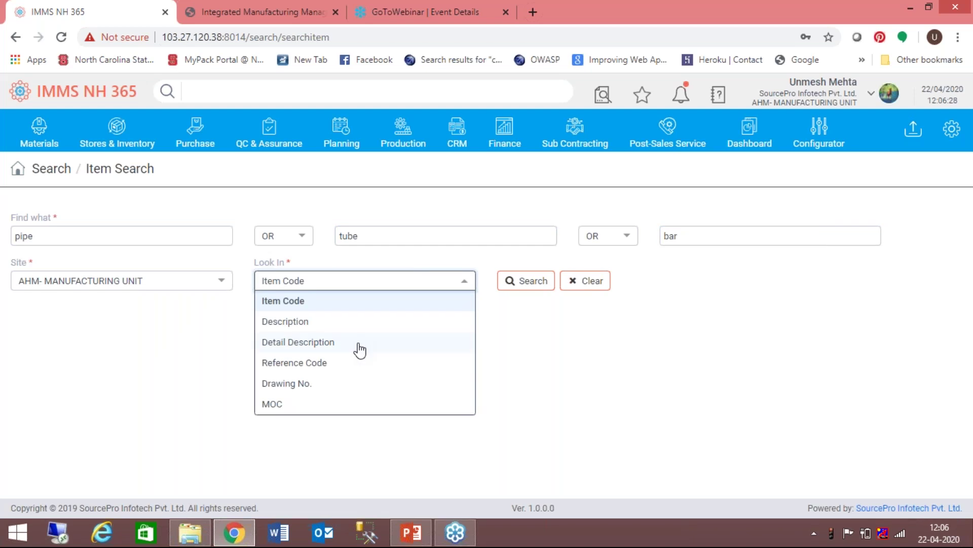
click(344, 322)
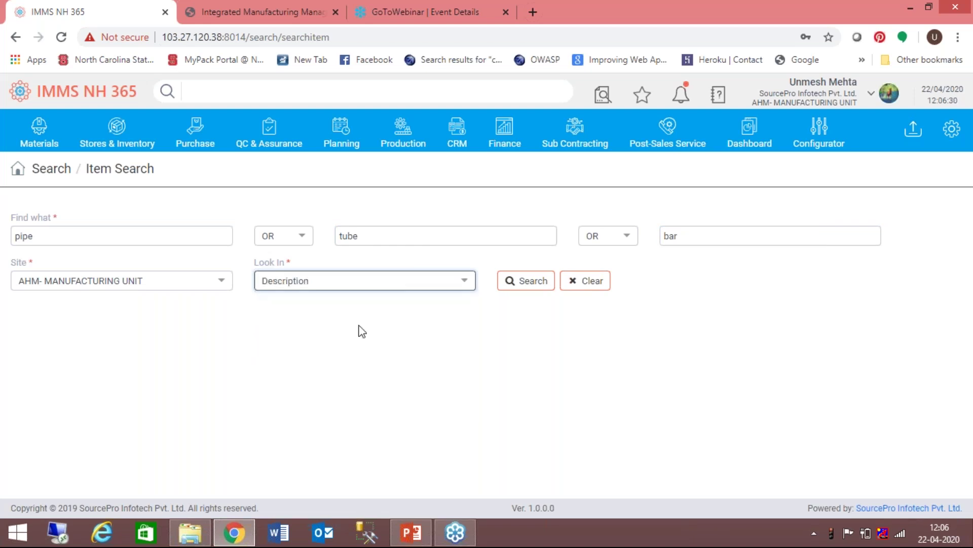
click(526, 283)
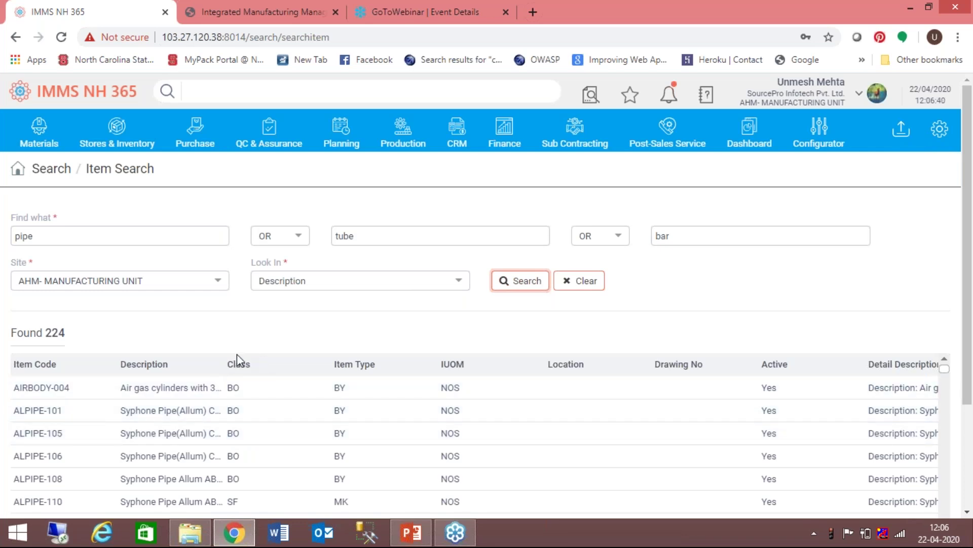
Widen the Description column of the search results and move the Item Type and IUOM columns ahead of Class
drag(223, 359, 579, 368)
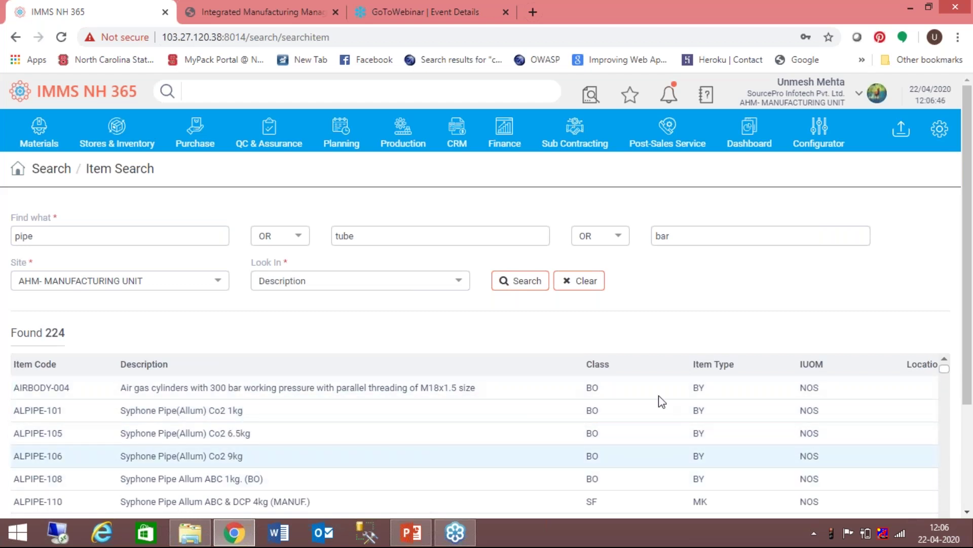
drag(706, 368, 519, 367)
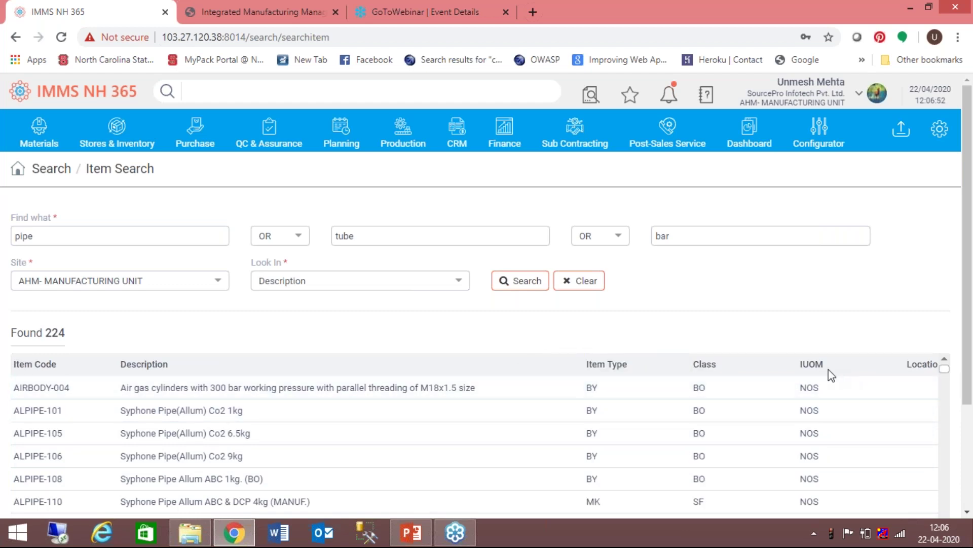
drag(809, 369, 662, 372)
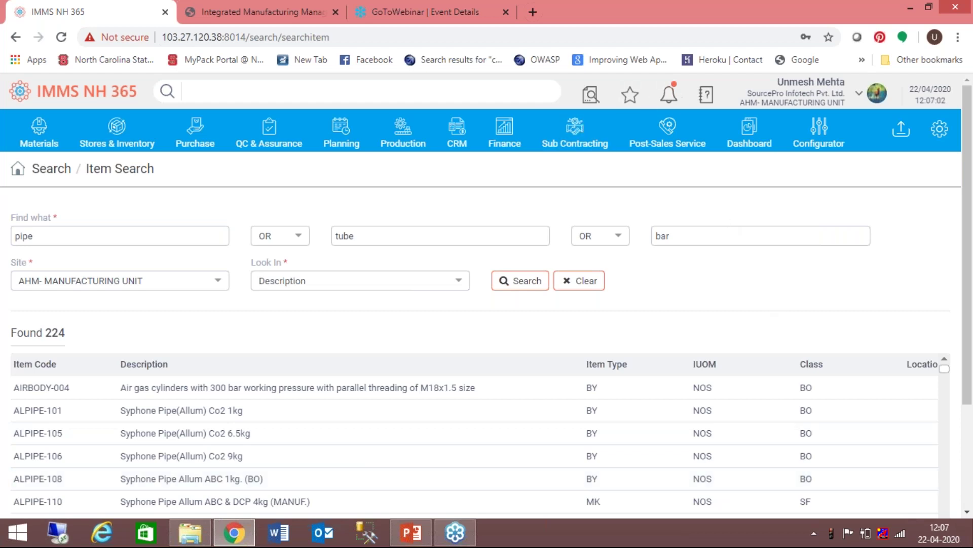
View the My Profile page, dismissing the password check prompt, and leave it without saving
click(864, 104)
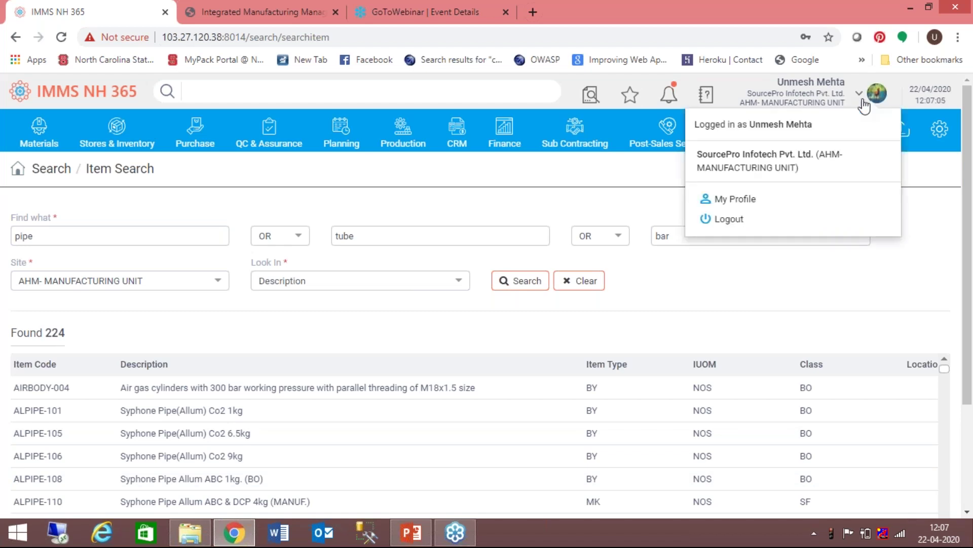
click(748, 203)
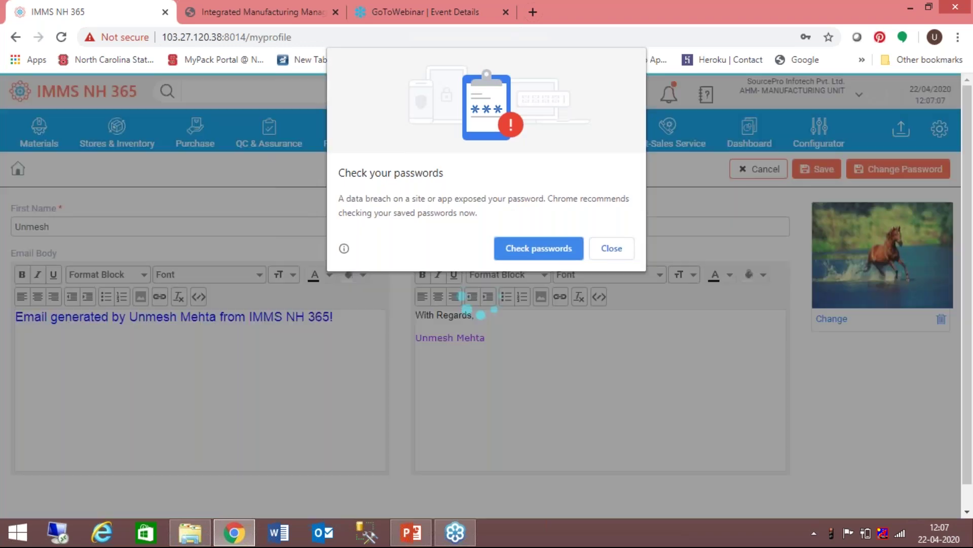
click(597, 251)
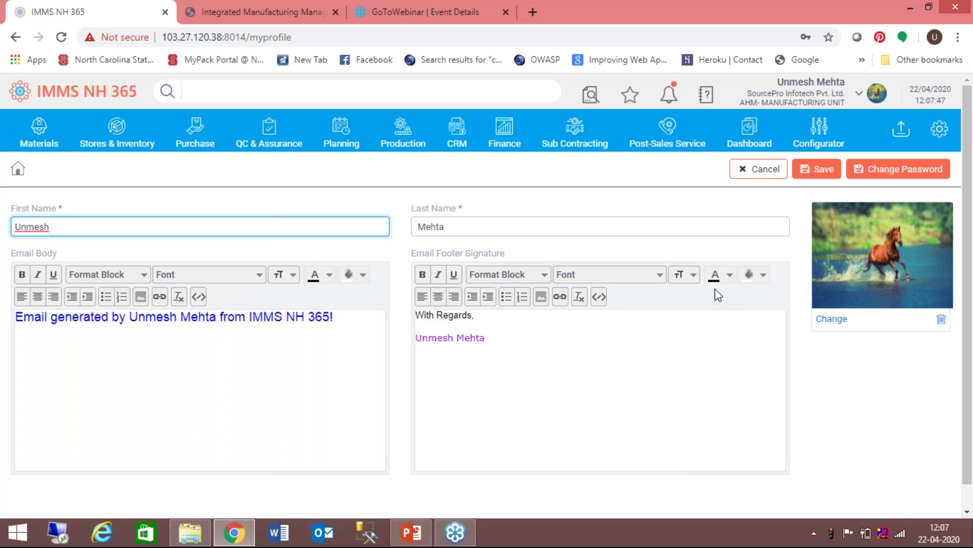
click(766, 172)
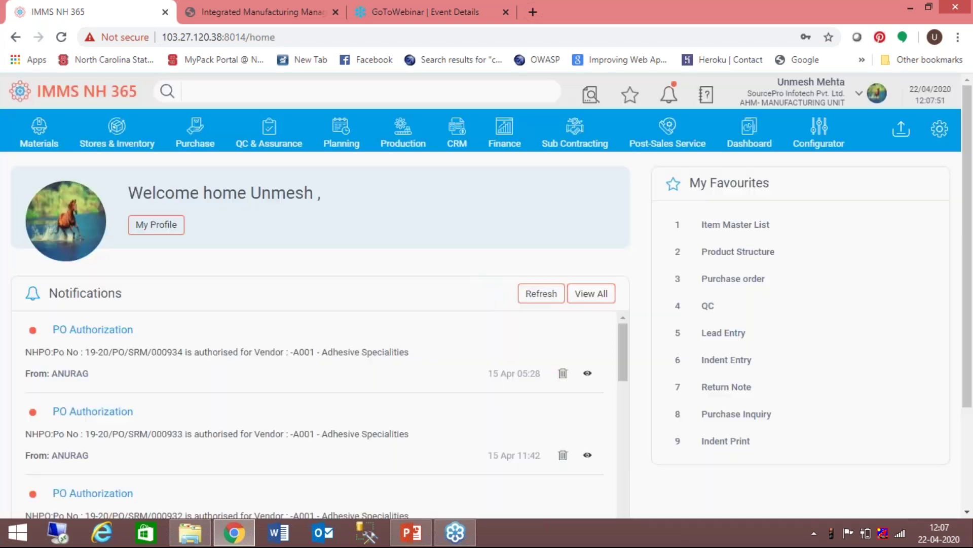
Open the Purchase Policy under the system policies and review its purchase, tax and indent settings down to the end
click(940, 131)
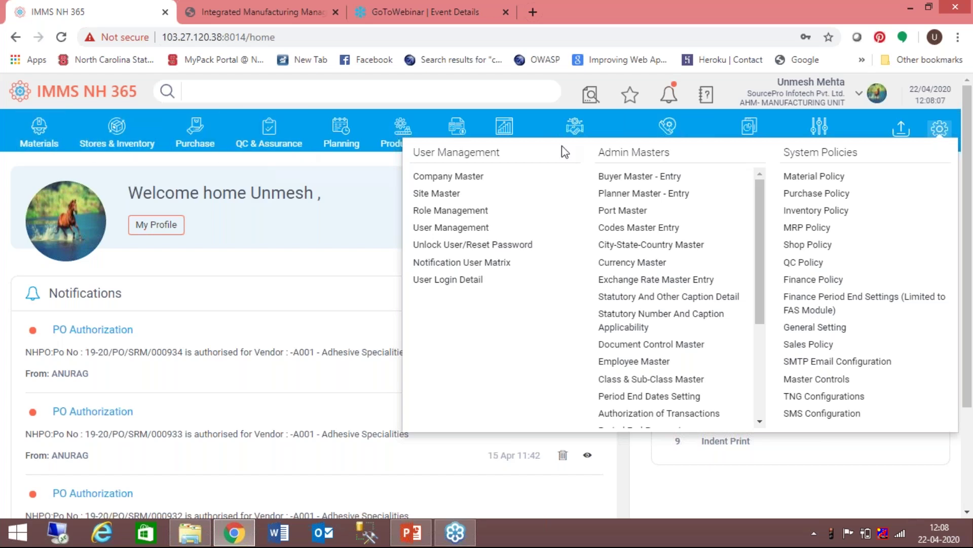
click(841, 195)
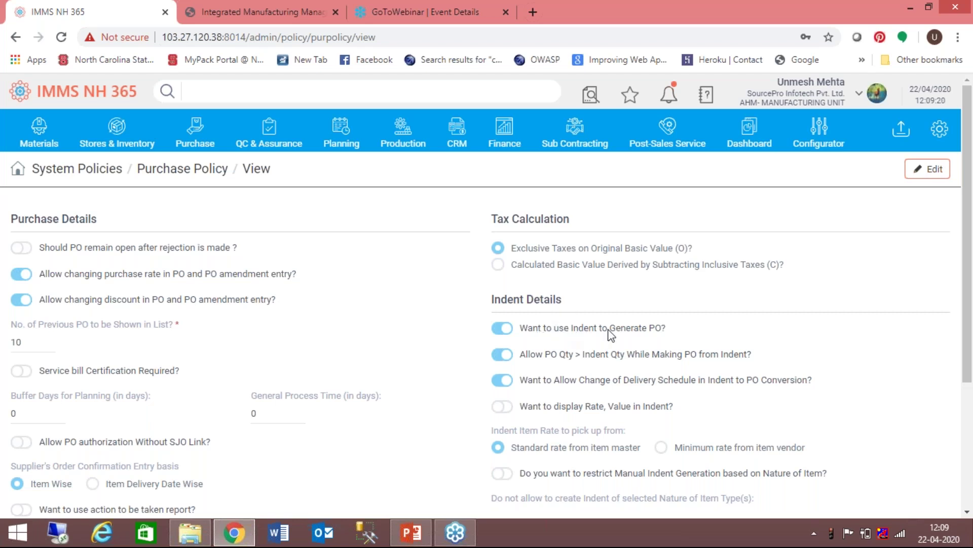
click(967, 513)
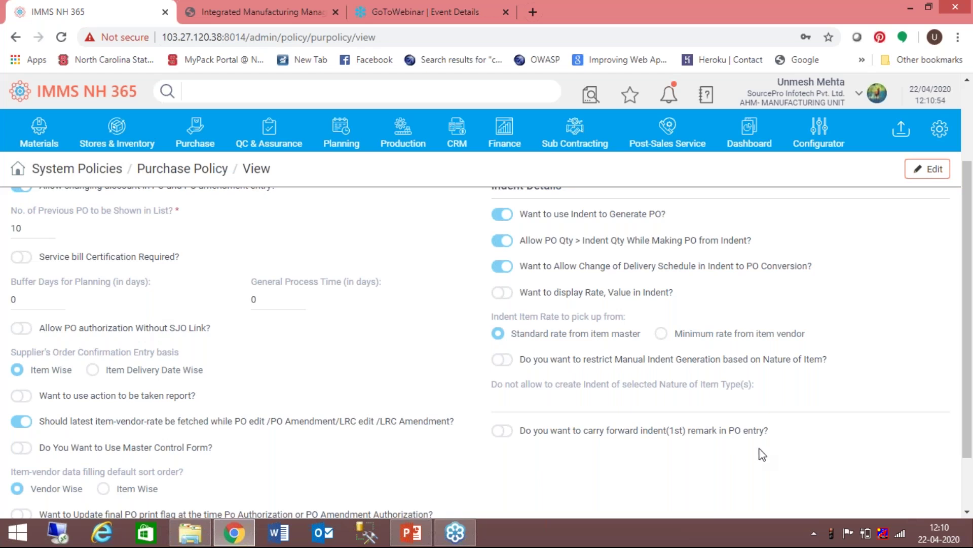
scroll(969, 506, down, 3)
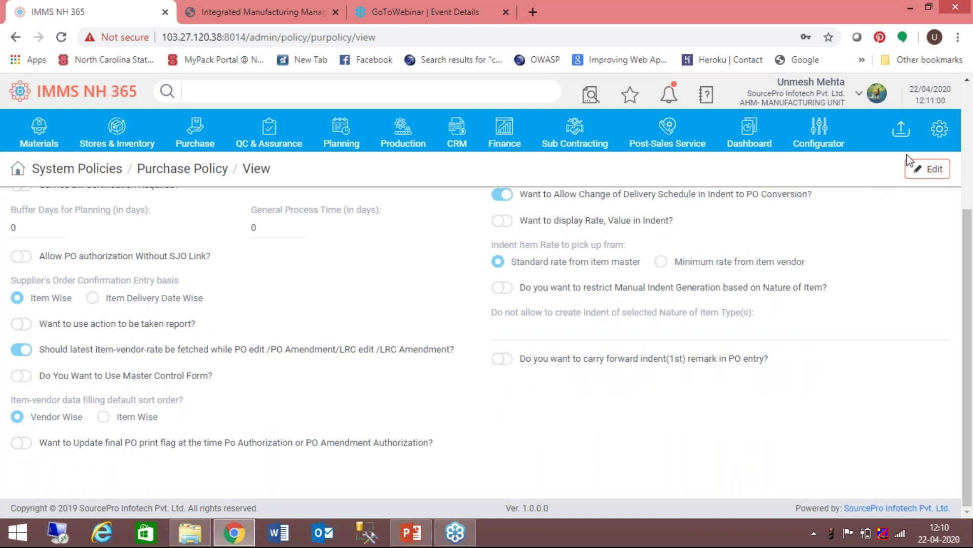
Open the Finance Policy under the system policies, collapse its Expense - I section and expand it again
click(939, 136)
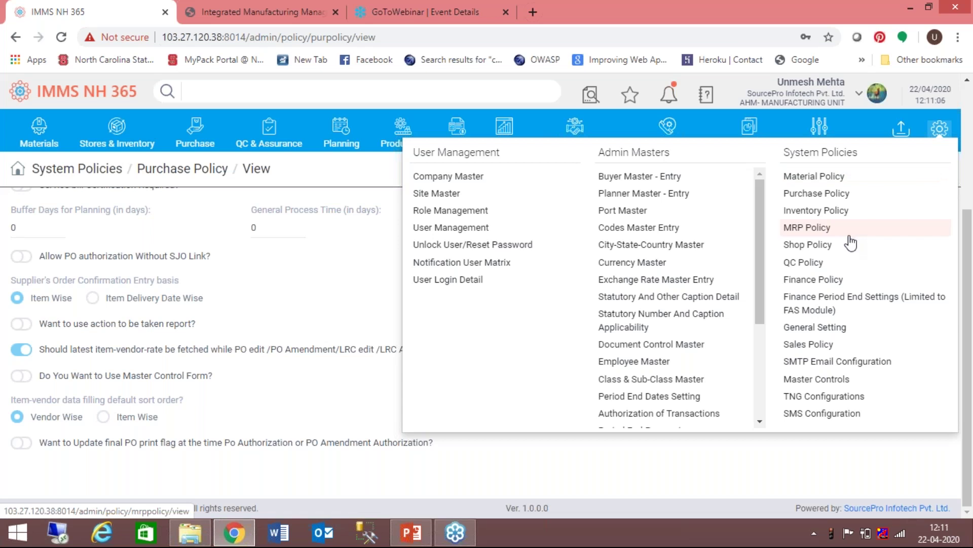
click(832, 281)
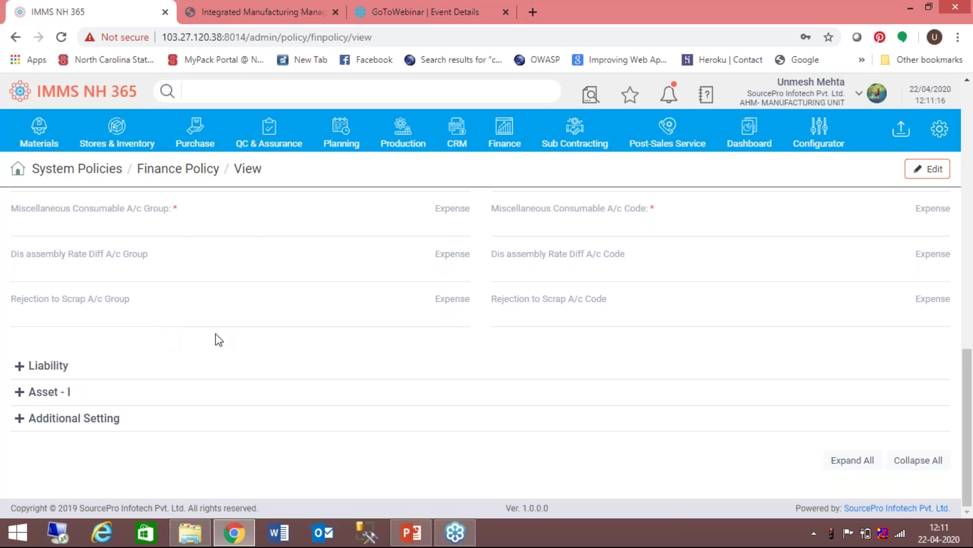
drag(968, 381, 961, 54)
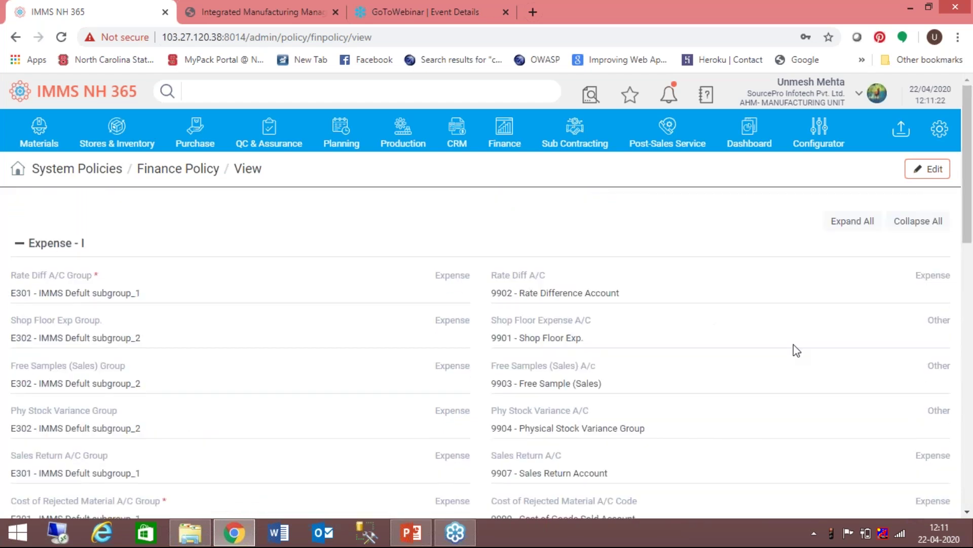
click(20, 244)
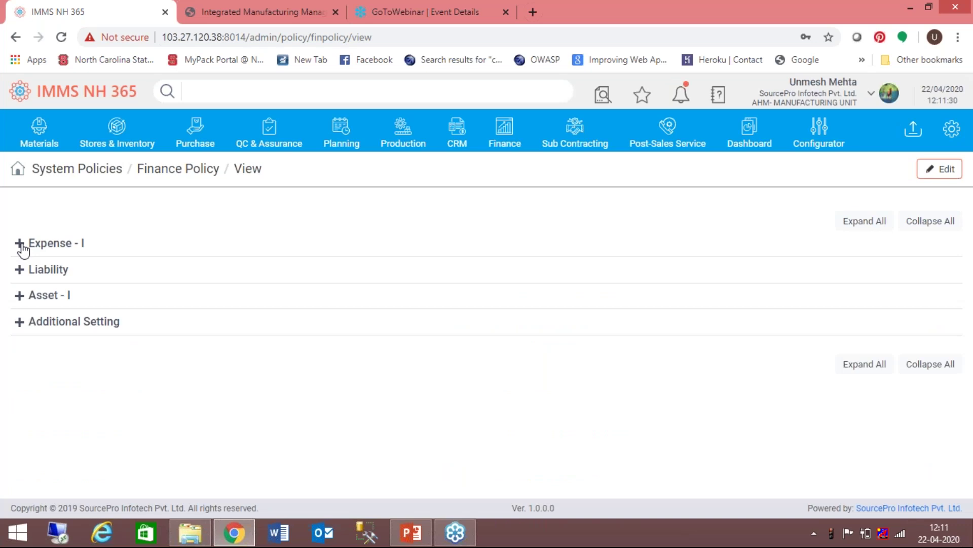
click(21, 244)
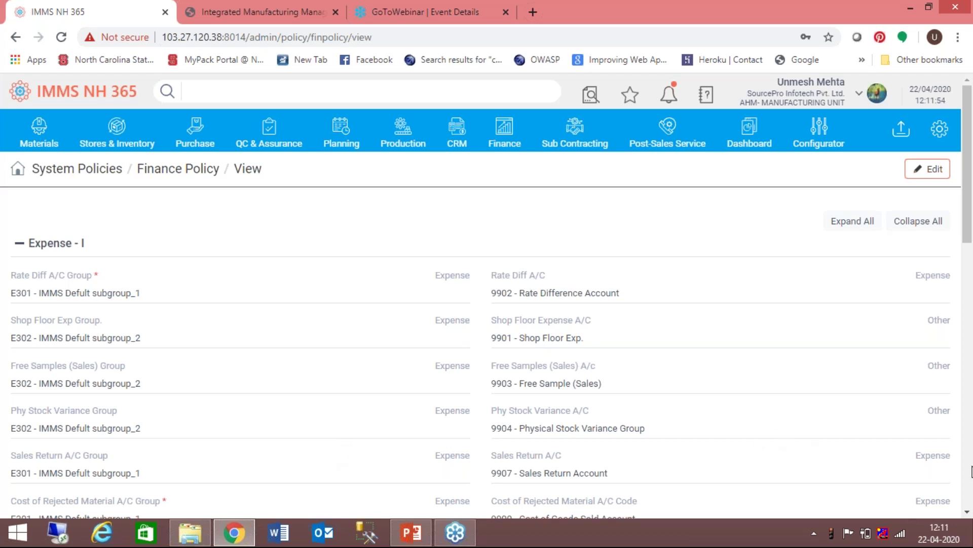
Review the remaining Expense - I accounts of the Finance Policy and expand the Liability section to view its GRN liability accounts
scroll(968, 513, down, 5)
click(968, 513)
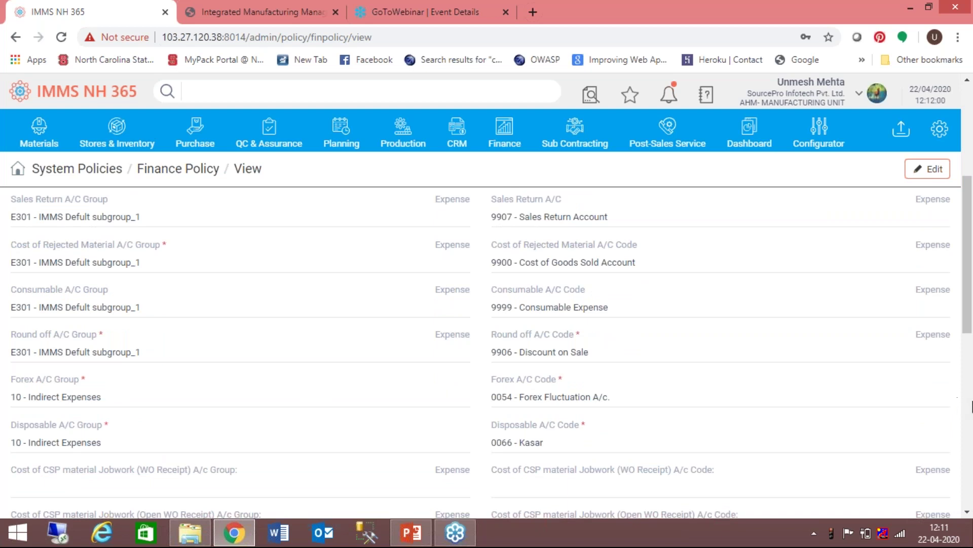
drag(966, 327, 971, 427)
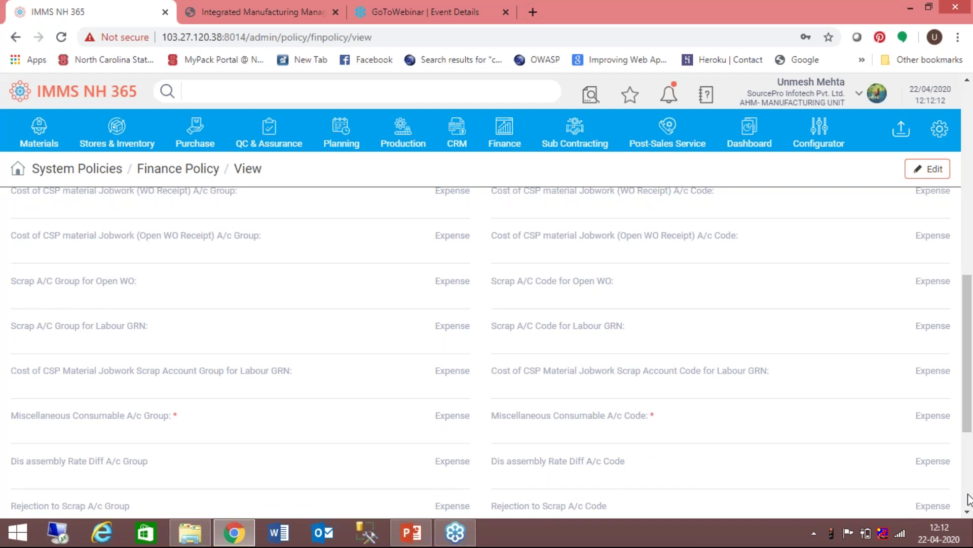
scroll(970, 499, down, 4)
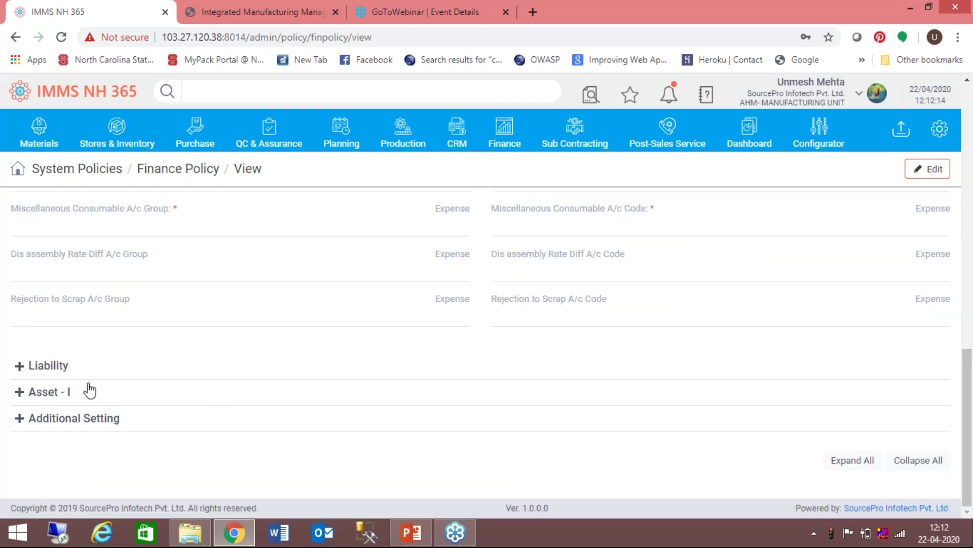
click(19, 370)
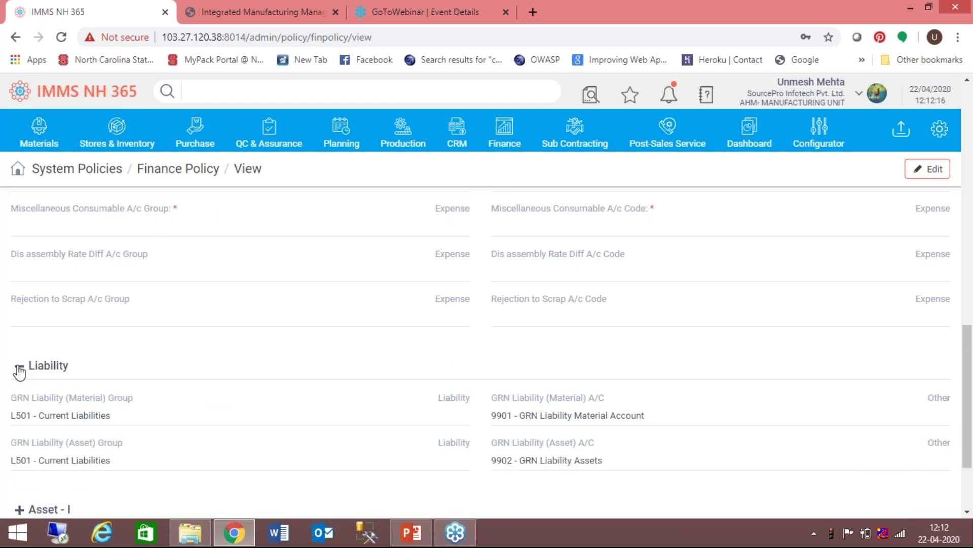
click(966, 514)
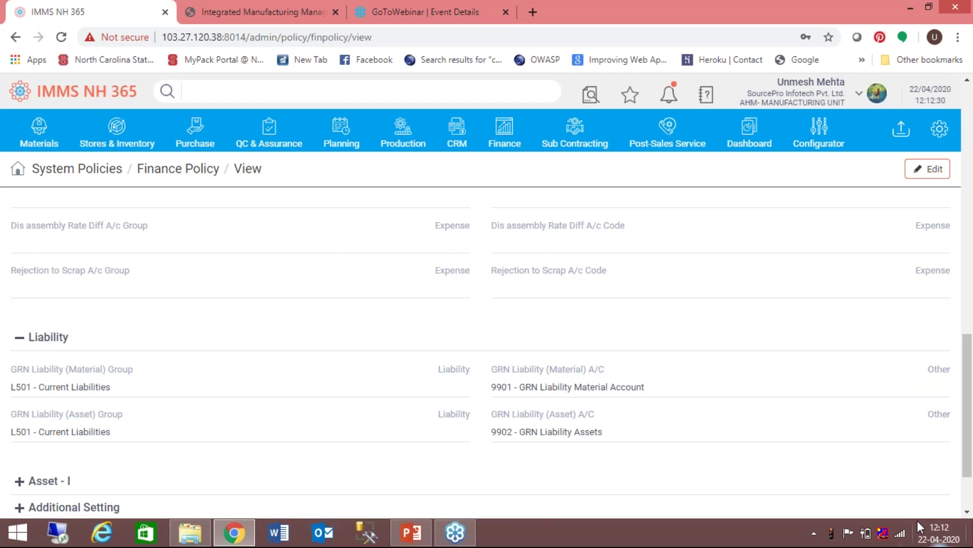
click(968, 512)
scroll(968, 515, down, 2)
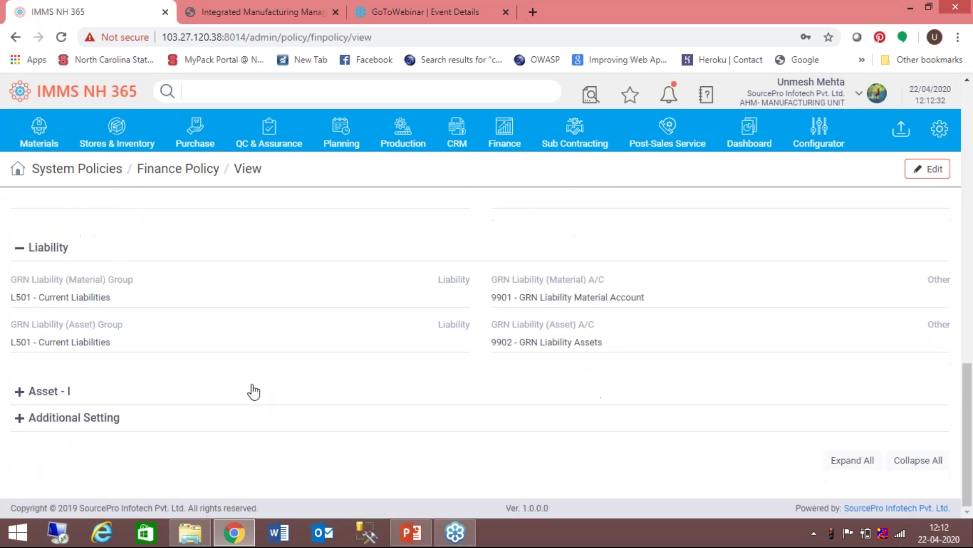
Expand the Asset - I section of the Finance Policy and review its account groups and accounts down to the end
click(20, 391)
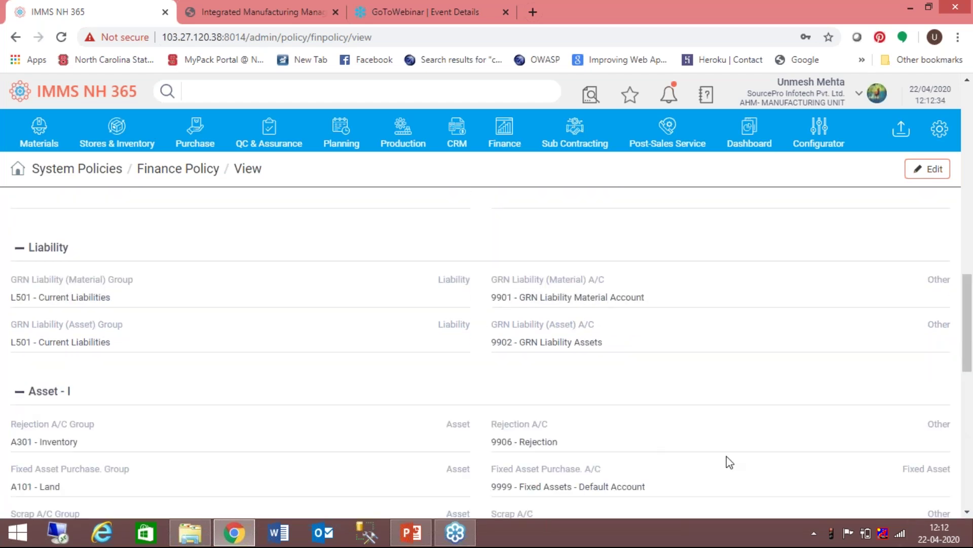
scroll(968, 500, down, 8)
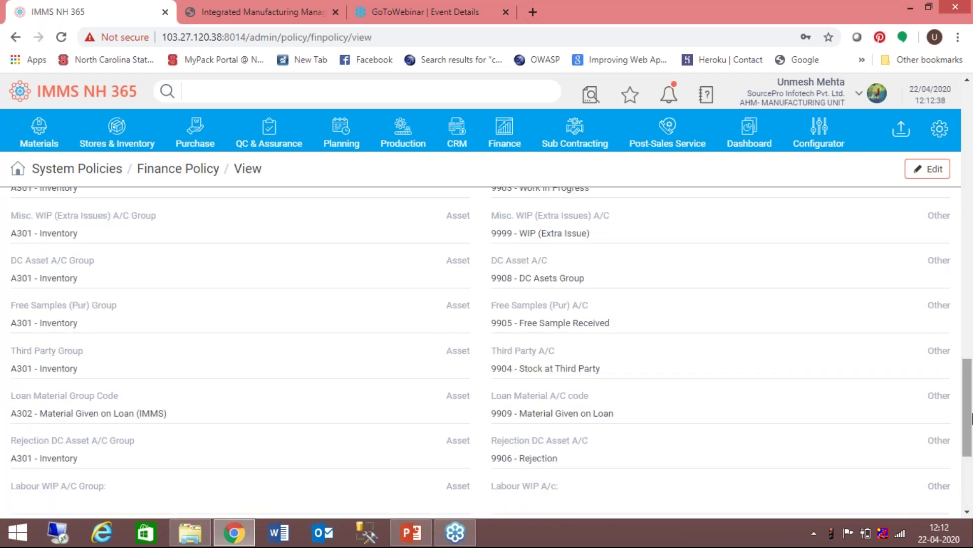
scroll(971, 404, up, 1)
scroll(972, 404, up, 1)
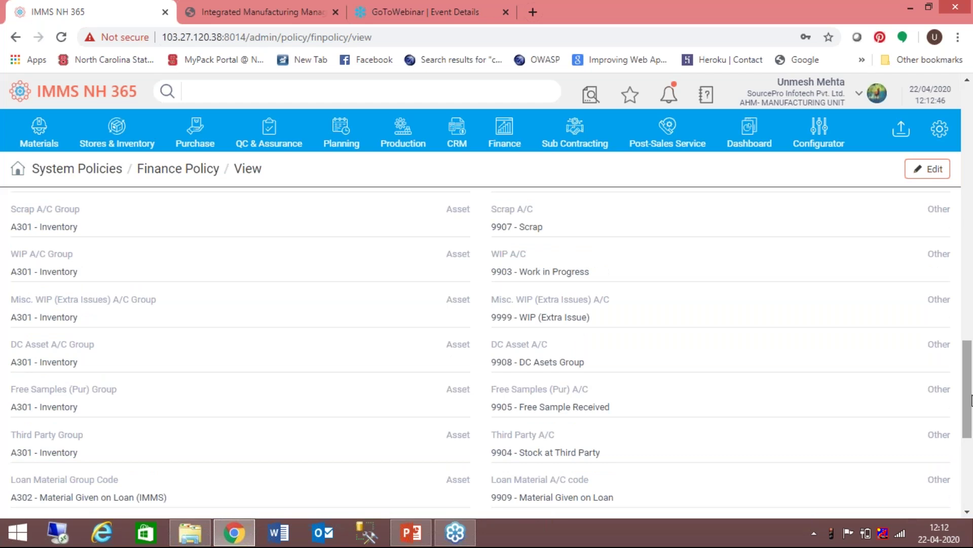
drag(971, 400, 971, 481)
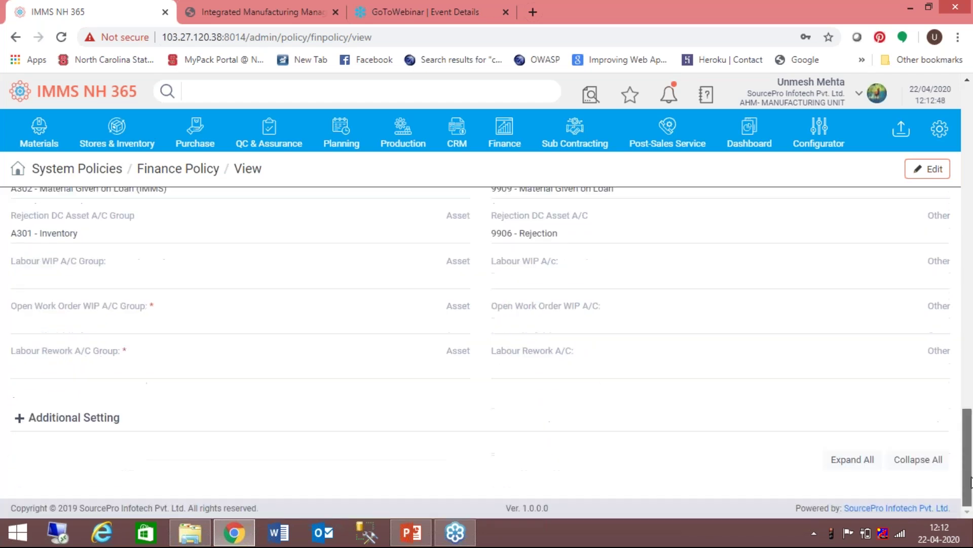
Expand the Additional Setting section of the Finance Policy and review its transaction, cash limit and bill passing options
click(19, 421)
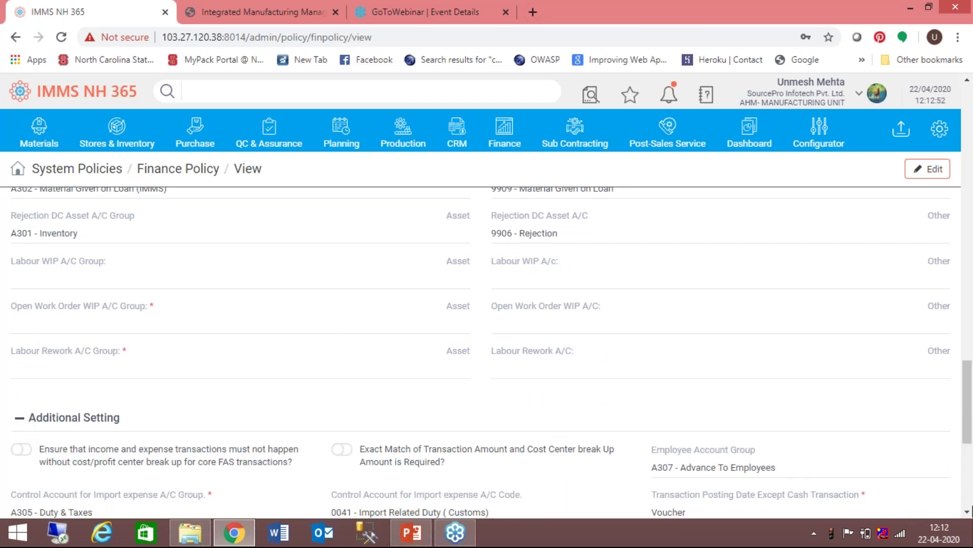
click(968, 512)
click(968, 512)
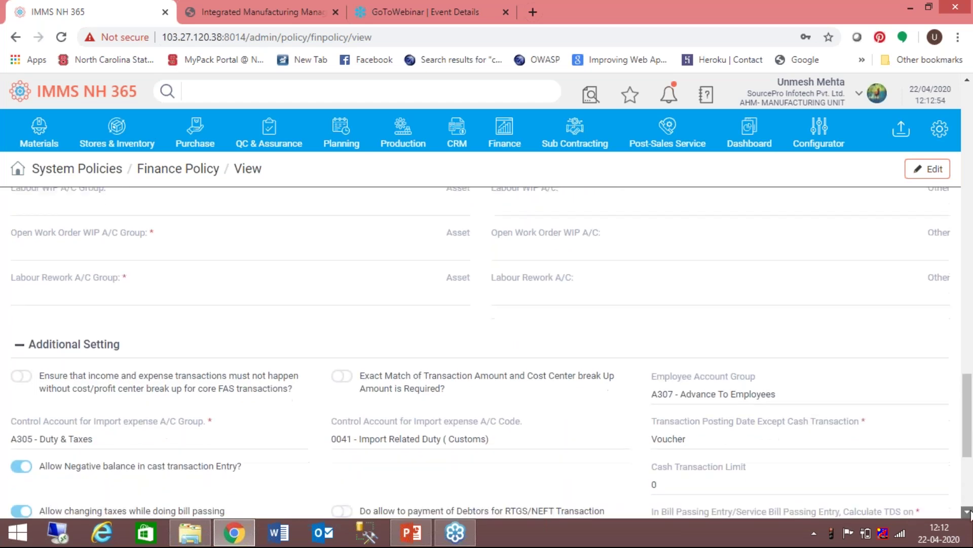
click(968, 513)
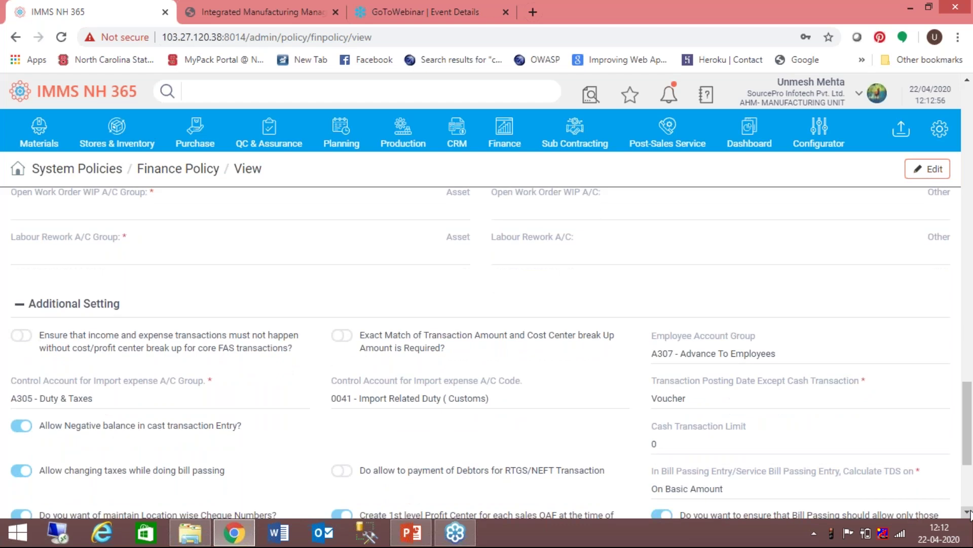
scroll(541, 456, down, 2)
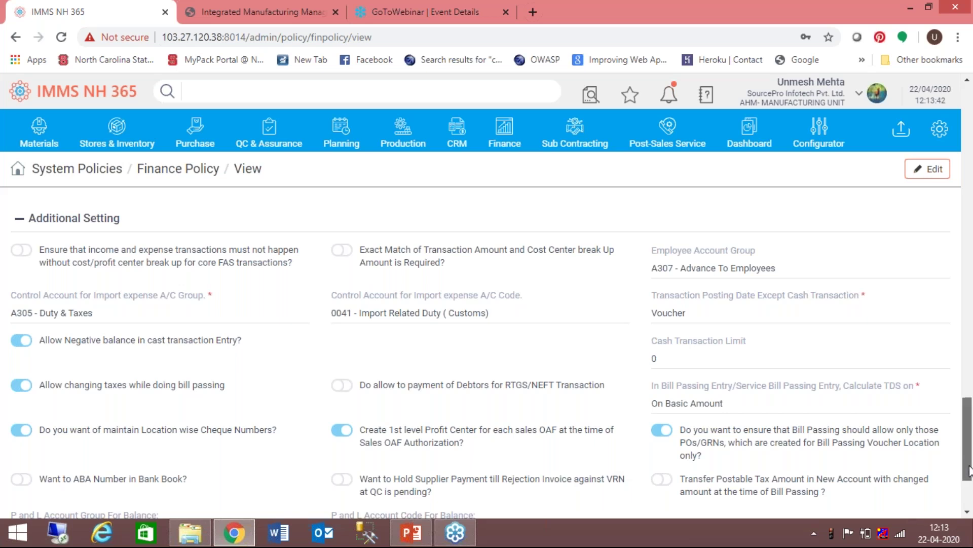
scroll(971, 482, down, 1)
drag(970, 481, 941, 139)
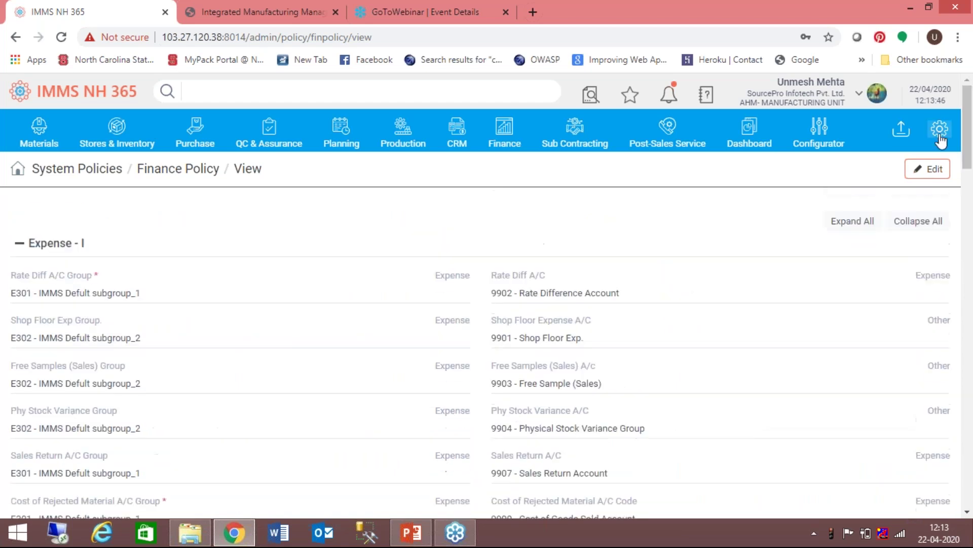
Open the Account Manager role (A002) in Role Management and view its User Management rights under Administrator Tools
click(939, 136)
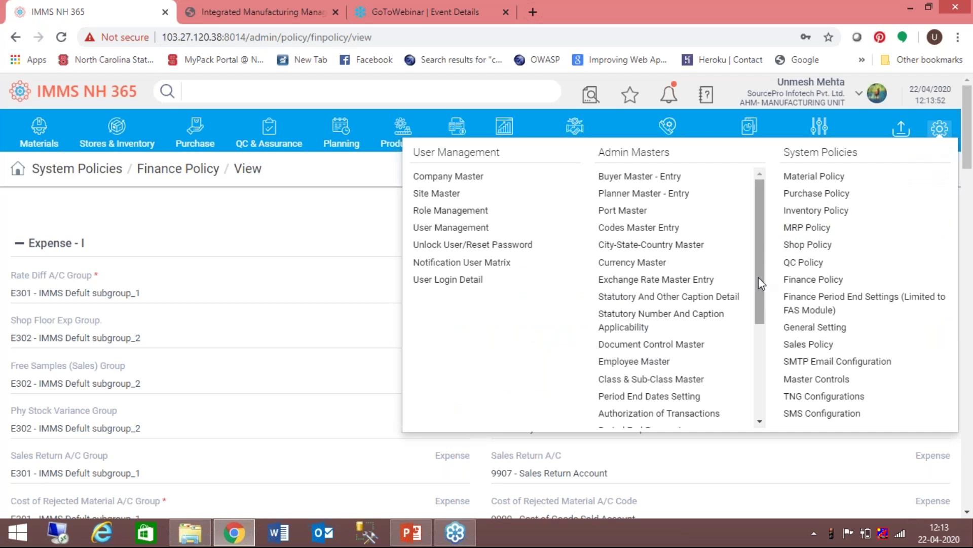
click(430, 218)
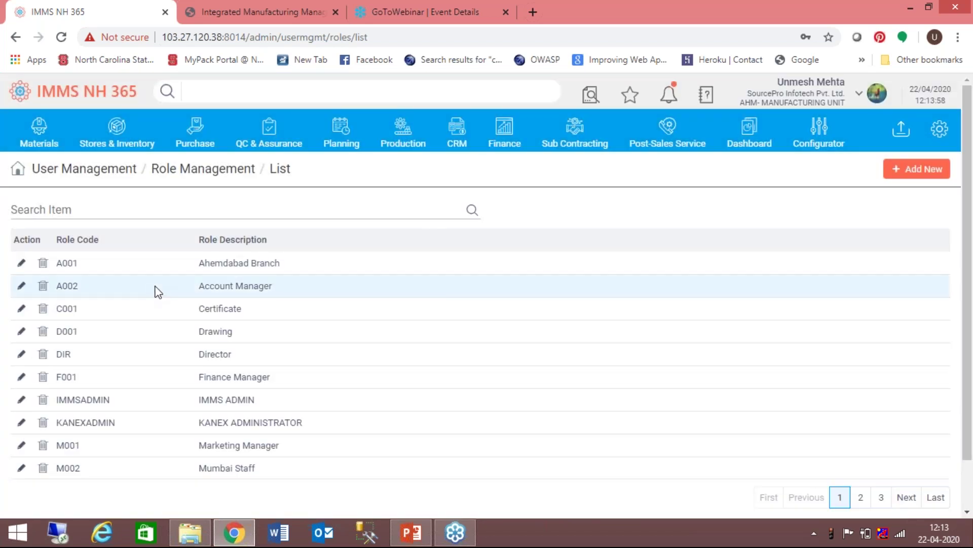
click(216, 287)
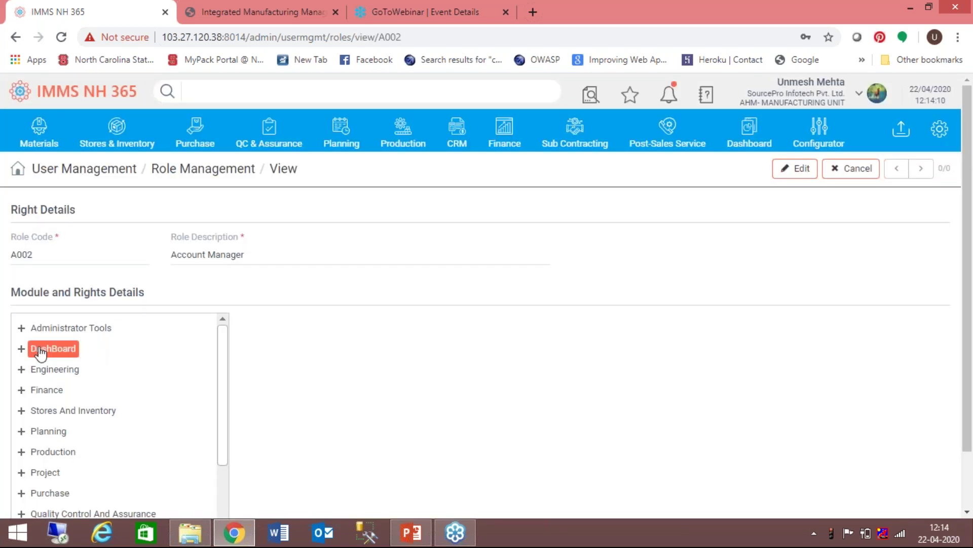
click(21, 329)
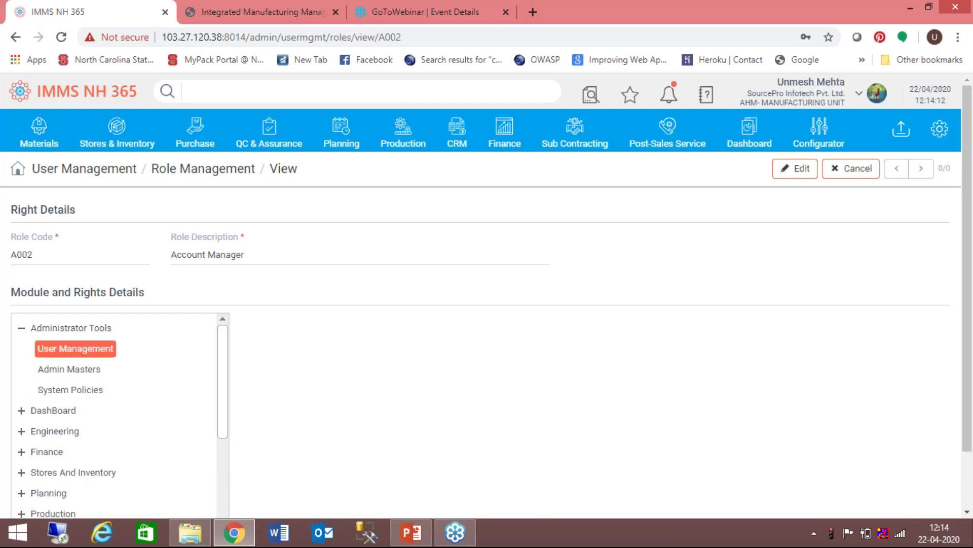
click(76, 349)
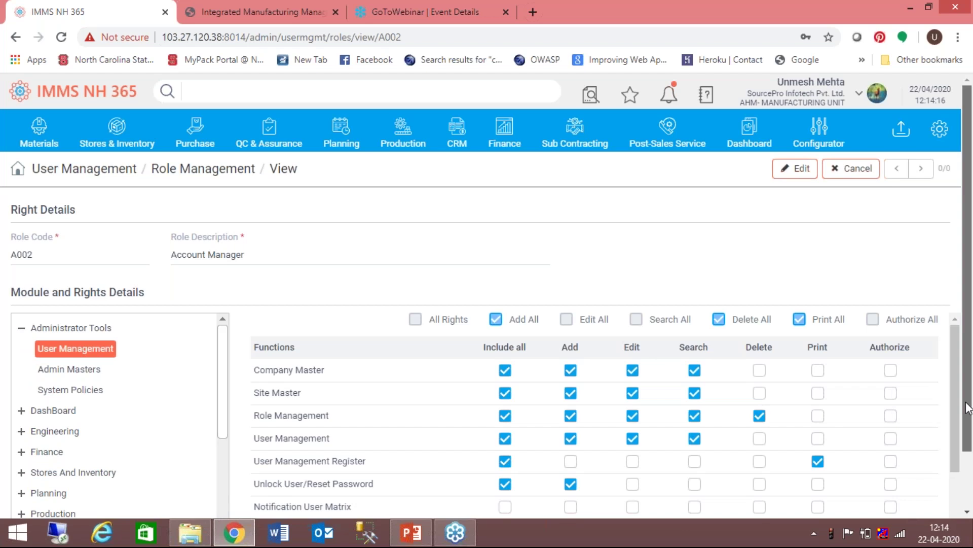
scroll(706, 429, down, 2)
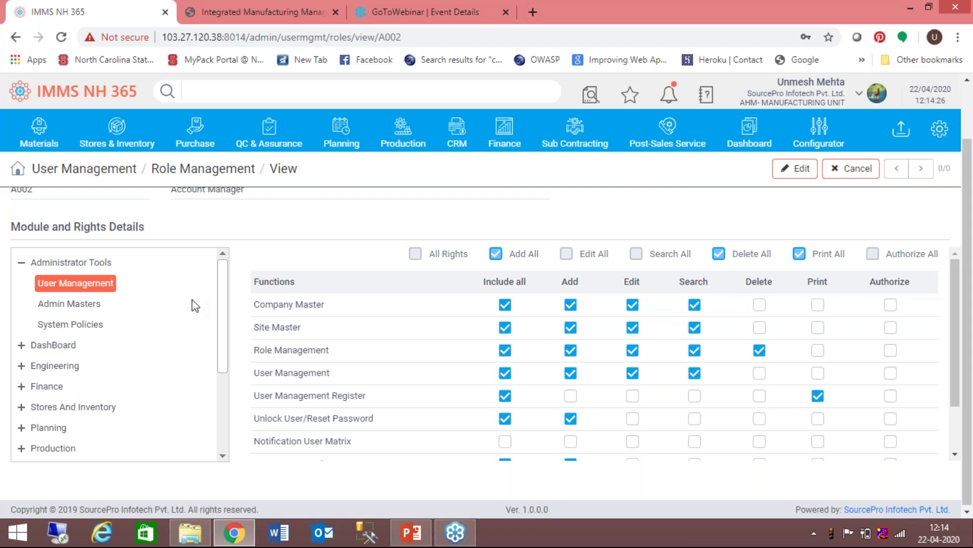
View the Account Manager role's rights for Finance Masters through to the last function and leave the role without editing
click(21, 388)
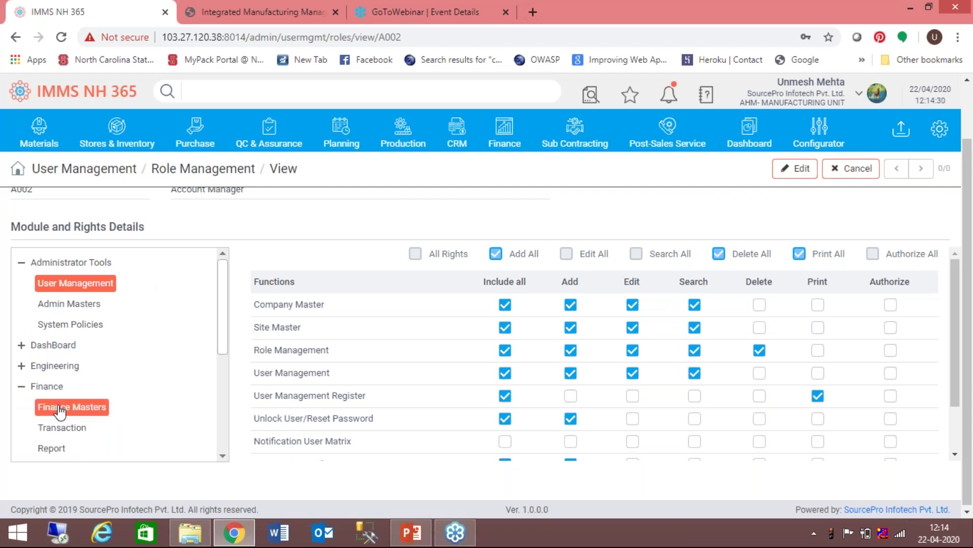
click(60, 411)
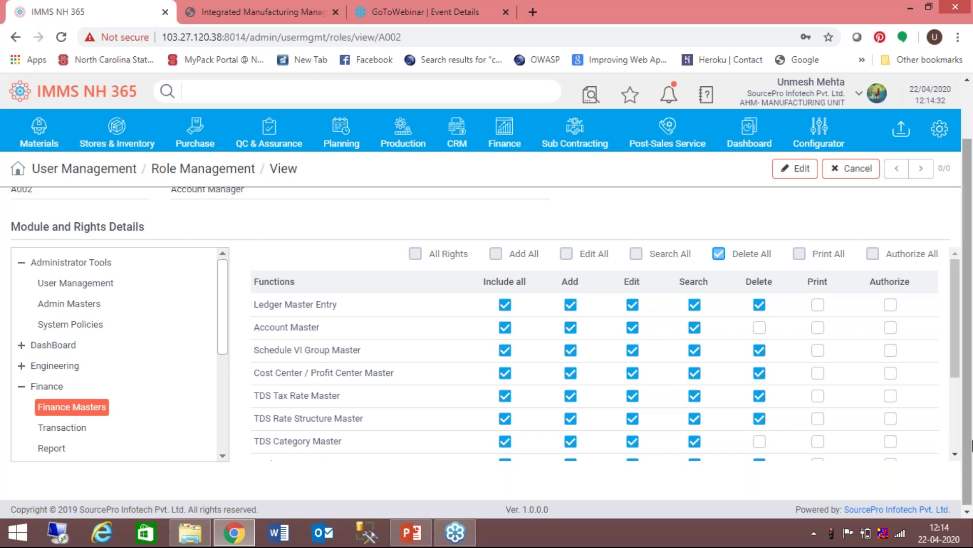
scroll(953, 451, down, 3)
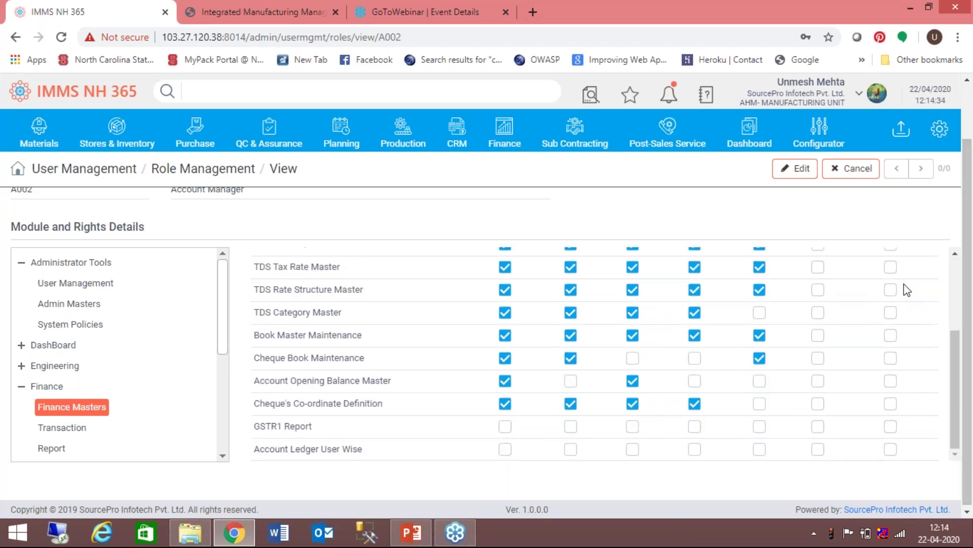
click(847, 170)
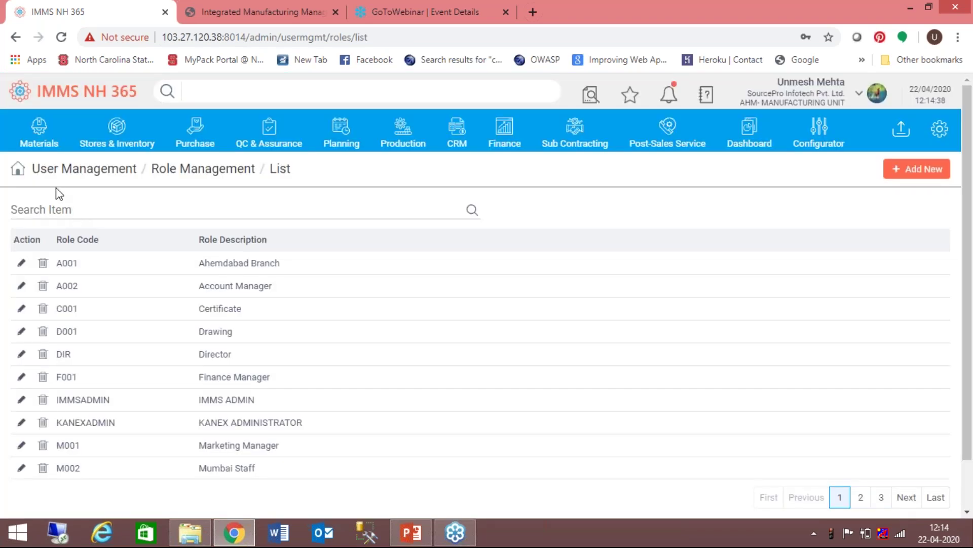
Open the first user record in User Management, review its role and associated company details, and return to the user list
click(940, 129)
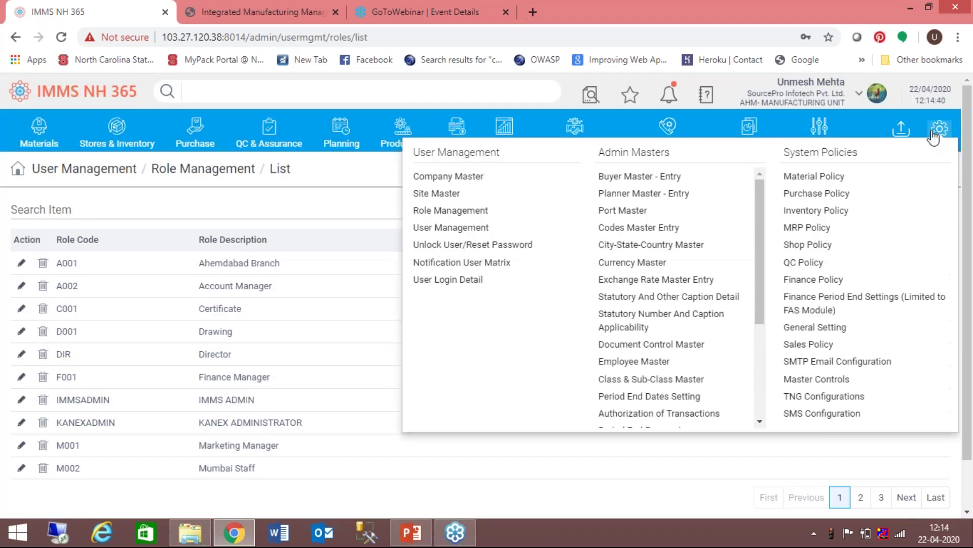
click(497, 227)
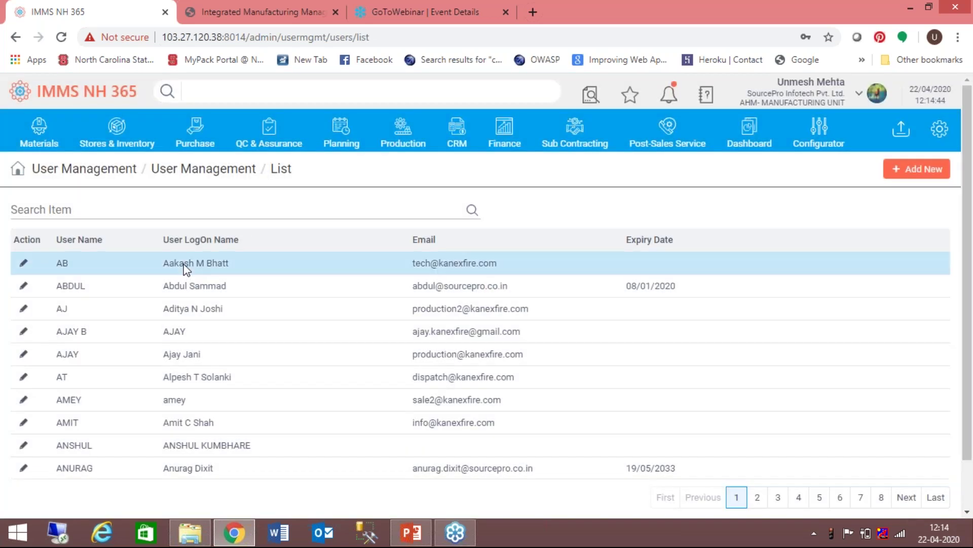
click(183, 266)
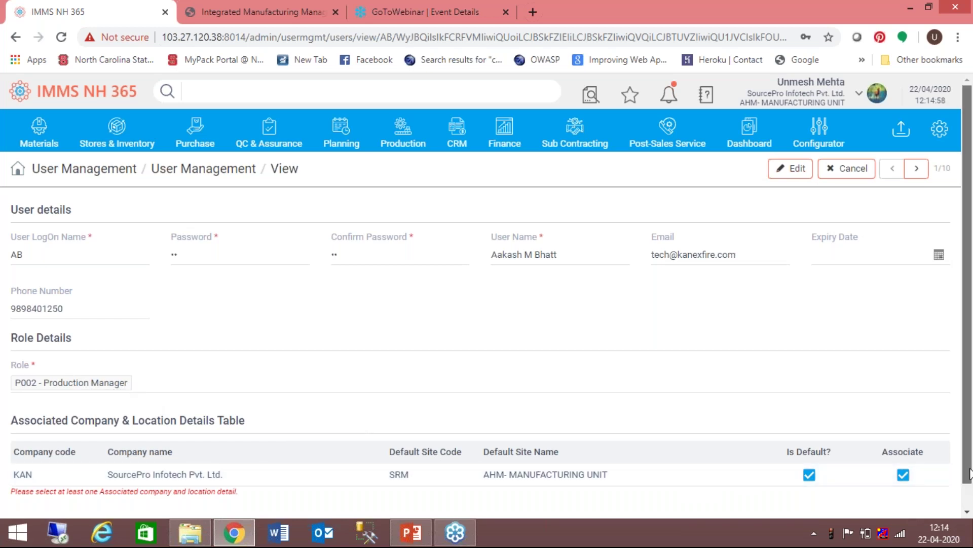
scroll(970, 474, down, 1)
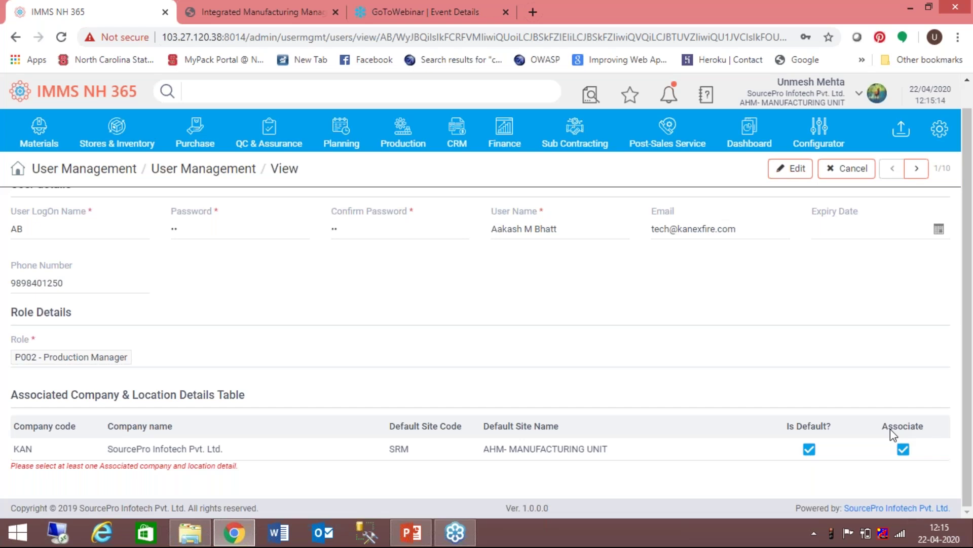
click(848, 168)
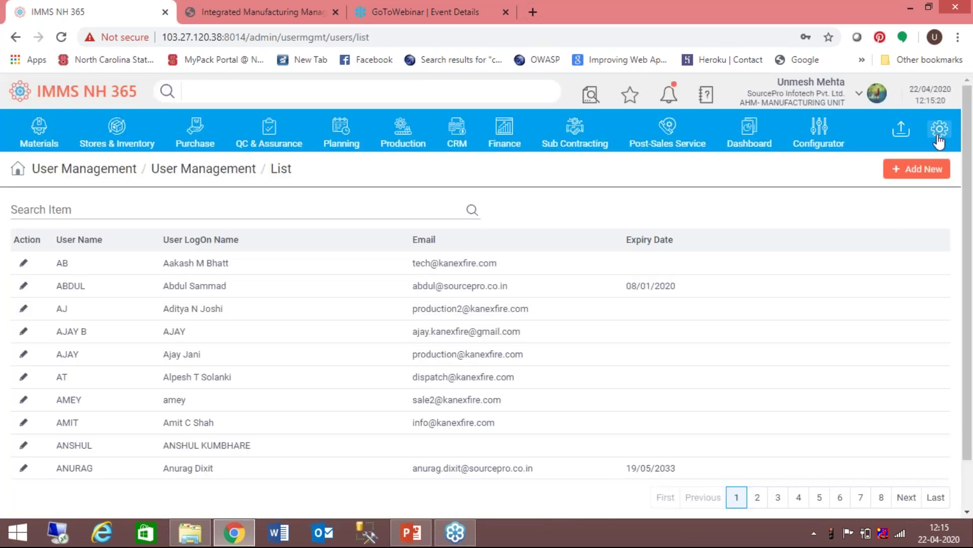
Open the BOUGHTOUT class in the Class & Sub-Class Master and review its valuation, control, account, buyer and planner settings
click(939, 137)
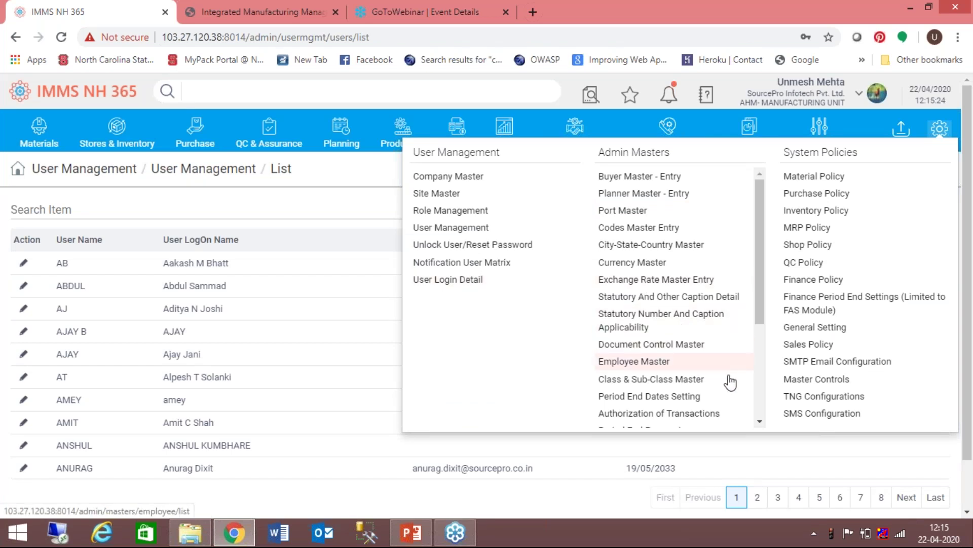
click(706, 383)
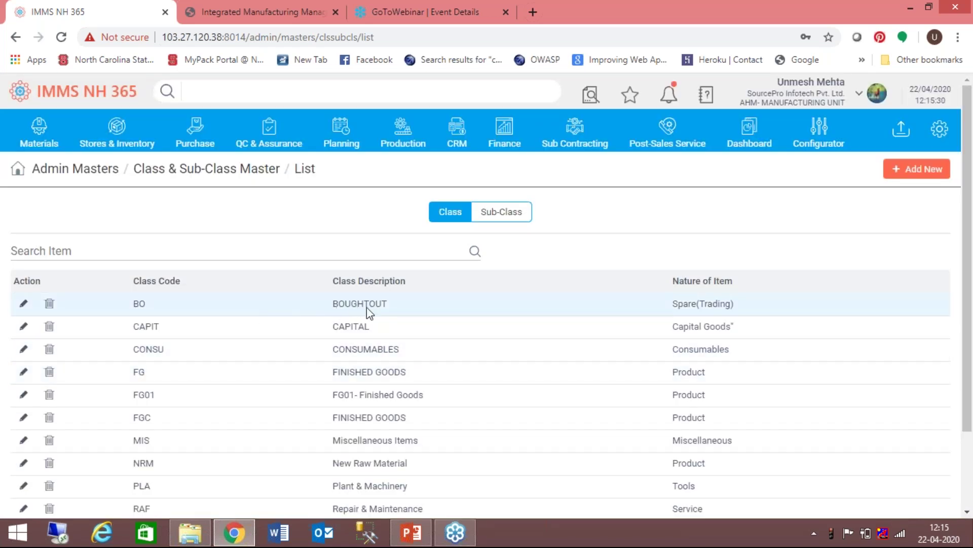
click(365, 306)
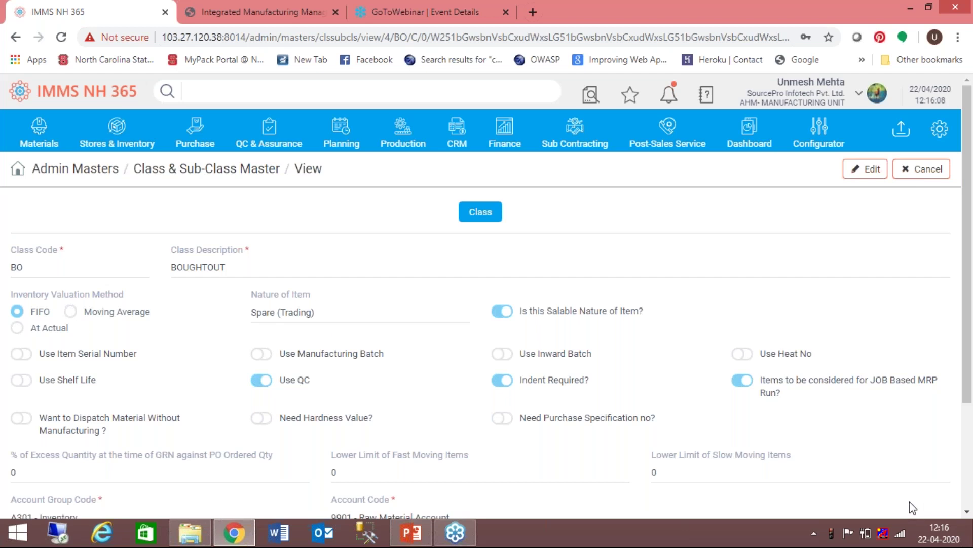
click(968, 514)
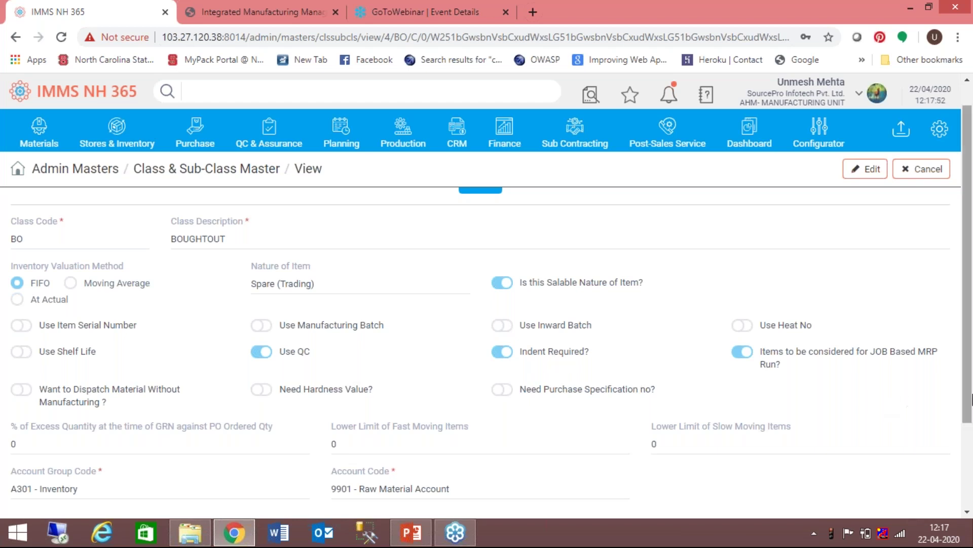
scroll(969, 402, down, 3)
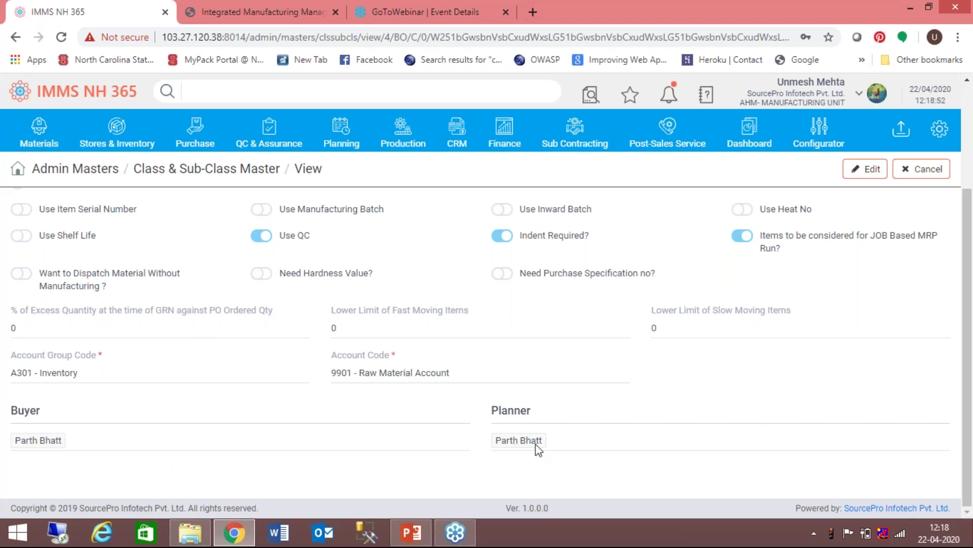
Leave the BOUGHTOUT class record without editing and list the sub-classes in the Class & Sub-Class Master
click(919, 173)
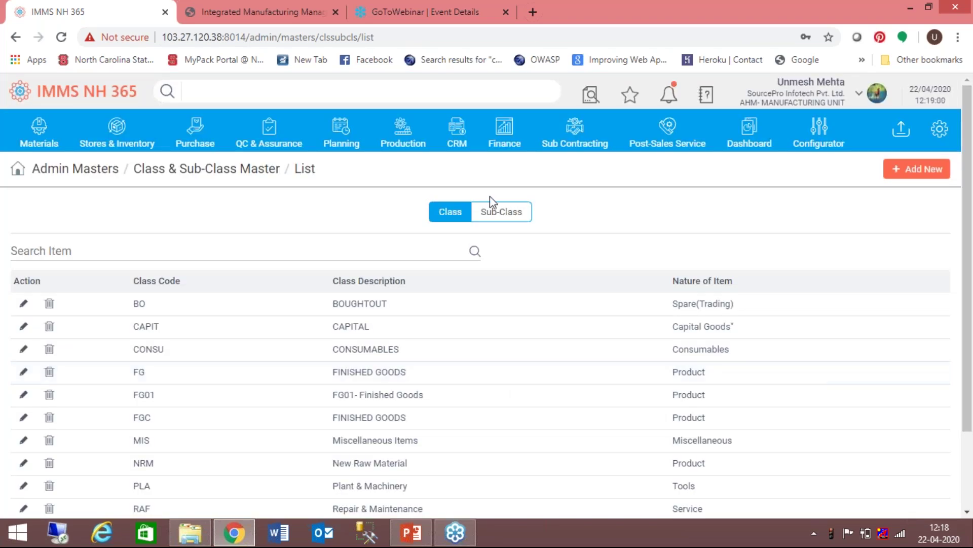
click(494, 217)
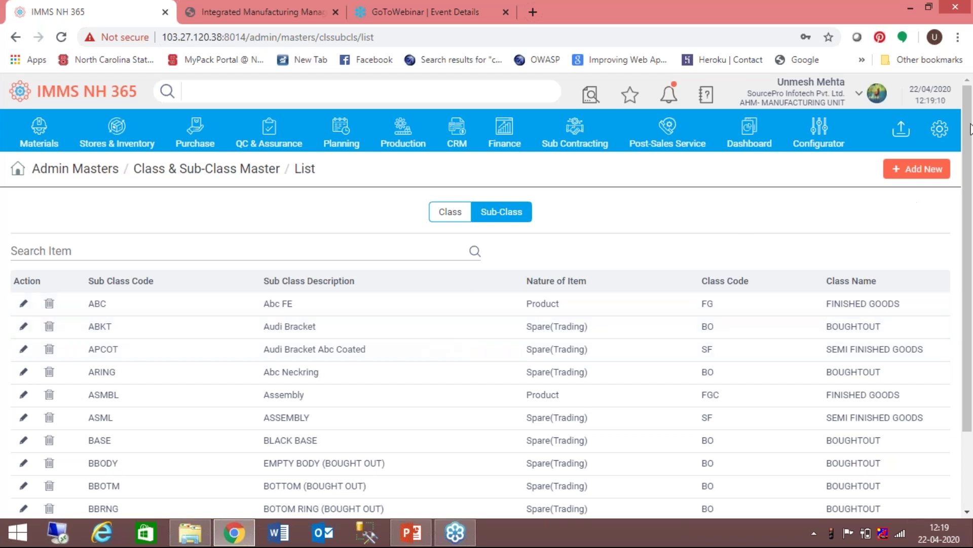
Open the Document Control Master and look through its document types from Adjustment Entry down to Material Purchase
click(942, 133)
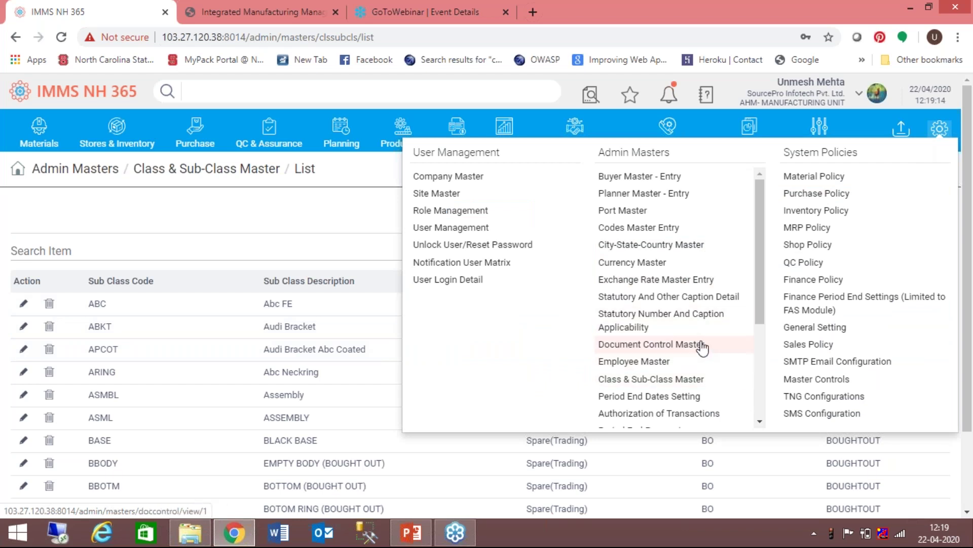
click(703, 336)
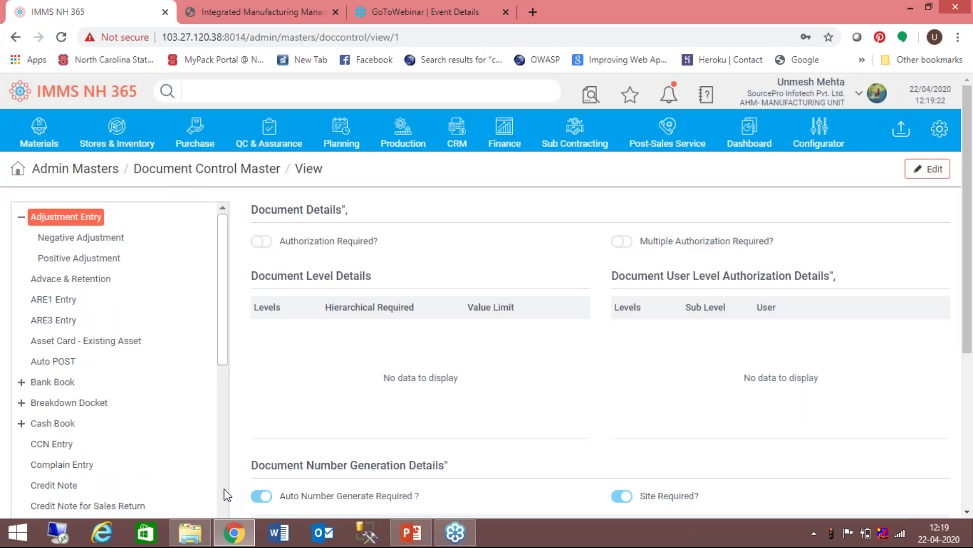
scroll(224, 488, down, 1)
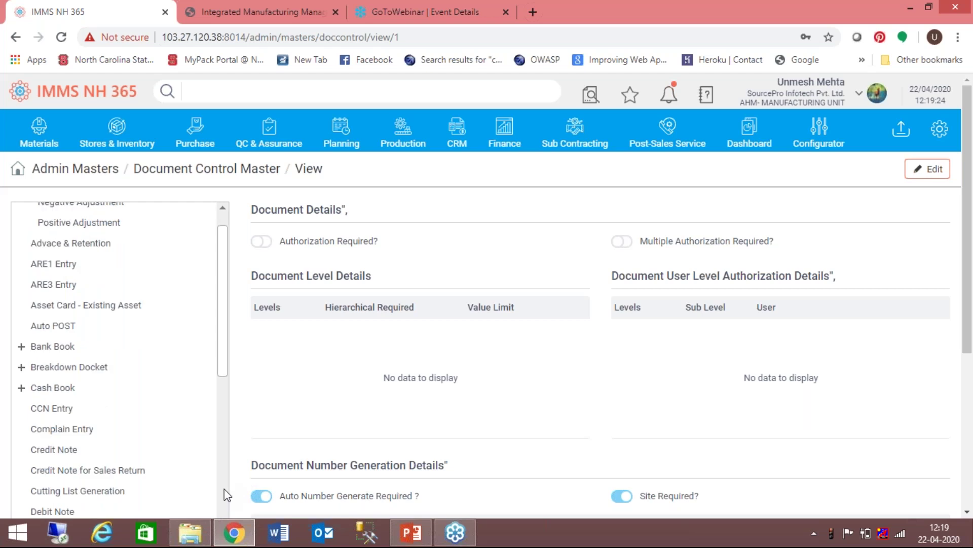
scroll(224, 489, down, 1)
scroll(224, 489, down, 2)
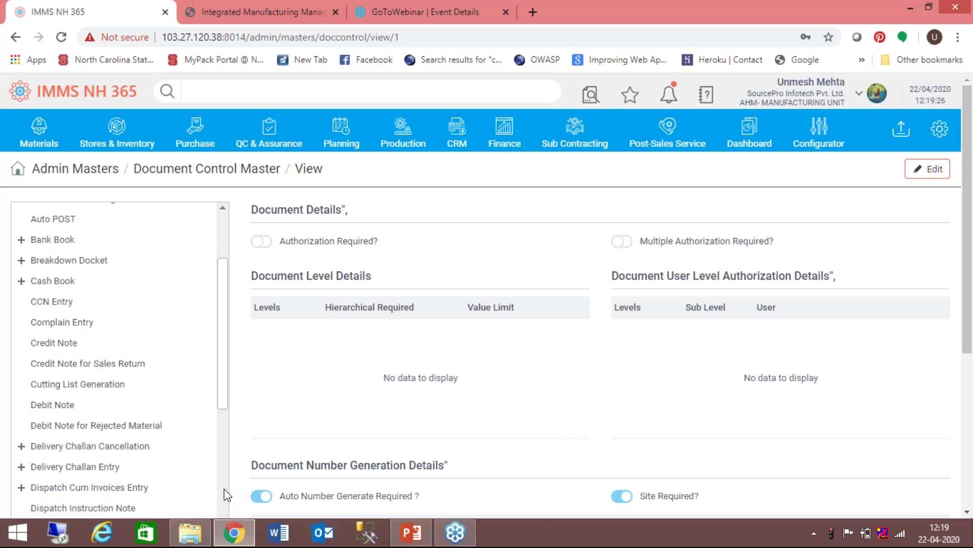
scroll(224, 489, down, 1)
scroll(224, 489, down, 1)
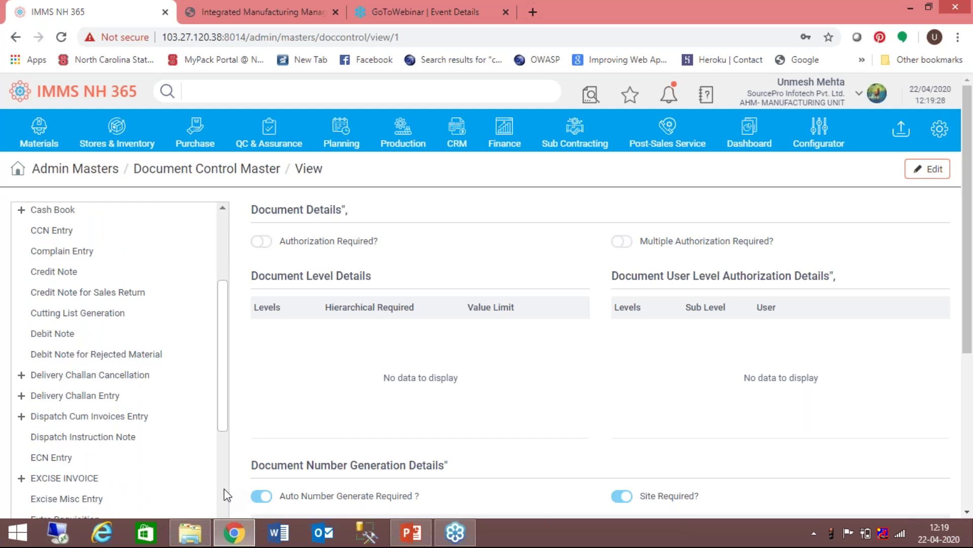
scroll(224, 489, down, 2)
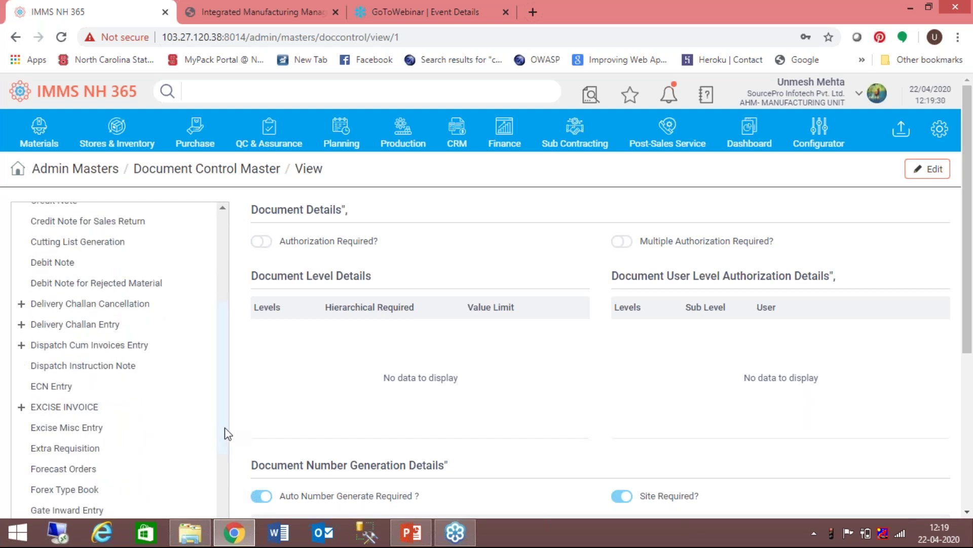
scroll(224, 456, down, 6)
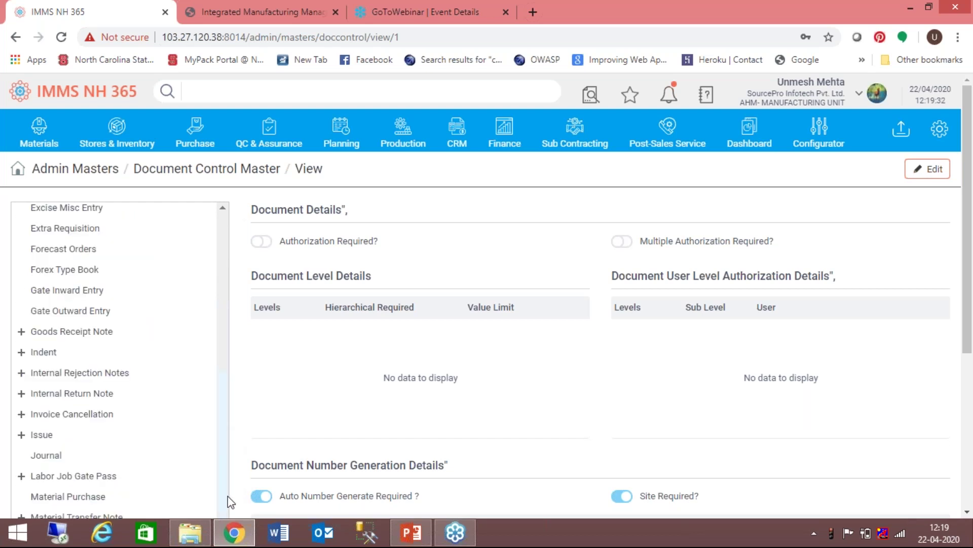
scroll(228, 496, down, 1)
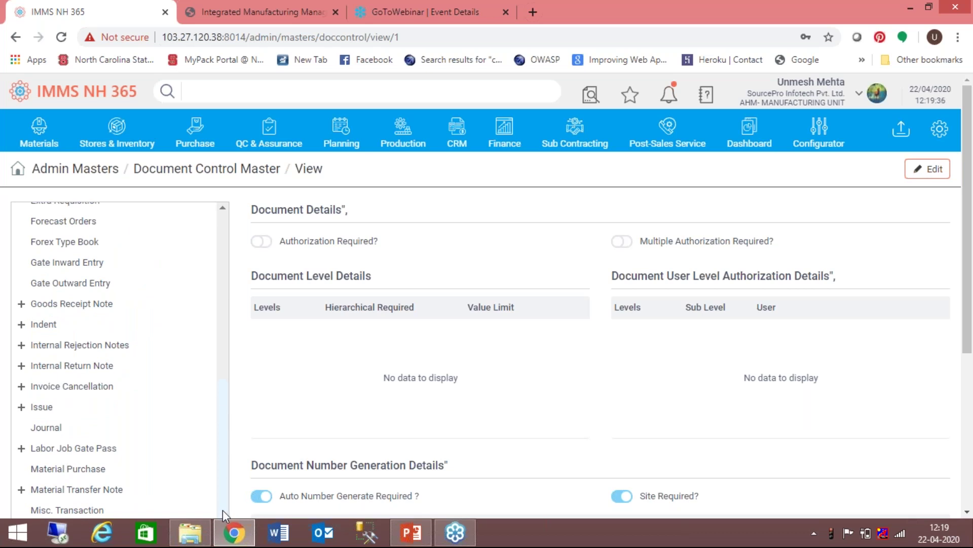
scroll(223, 502, up, 1)
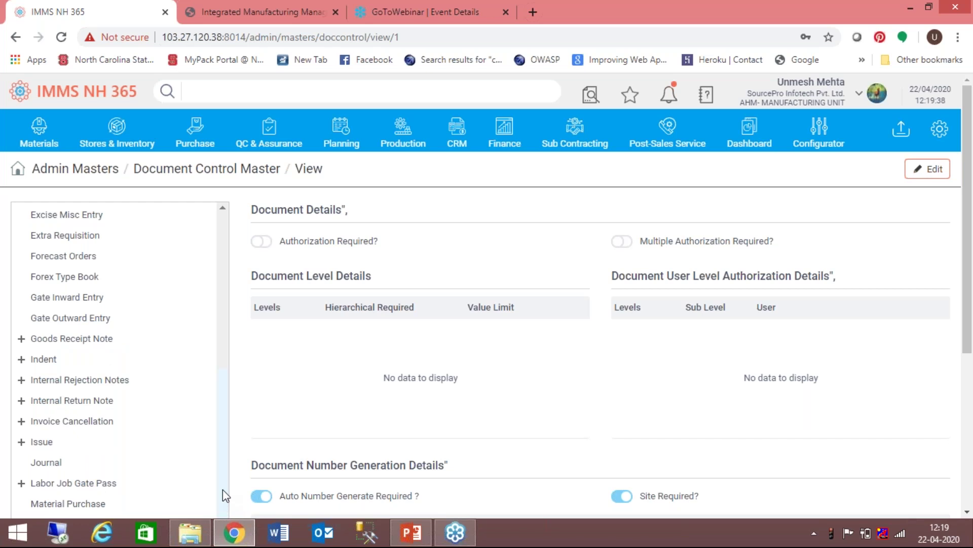
Select the Material Purchase document and review its authorization and document number generation details
click(74, 401)
click(69, 505)
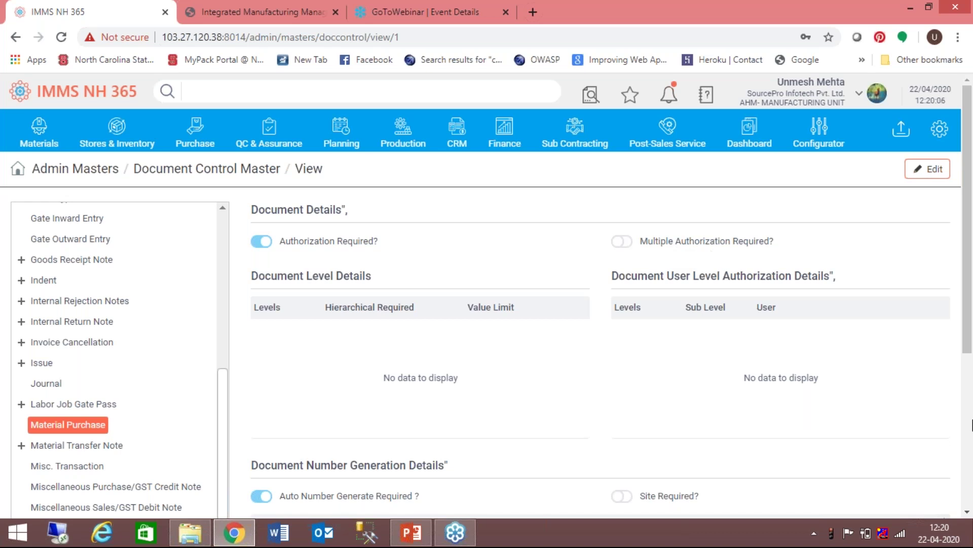
drag(969, 351, 969, 442)
scroll(374, 352, down, 1)
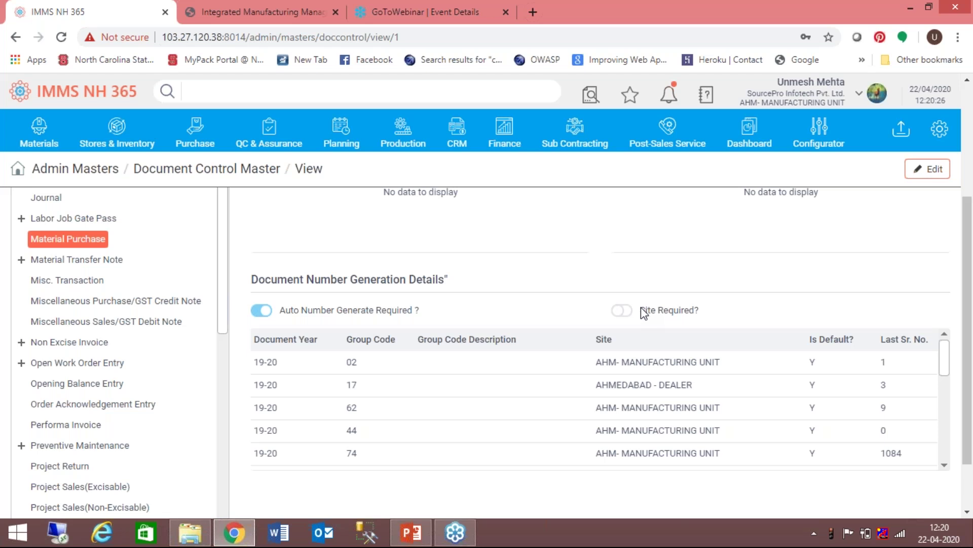
click(937, 142)
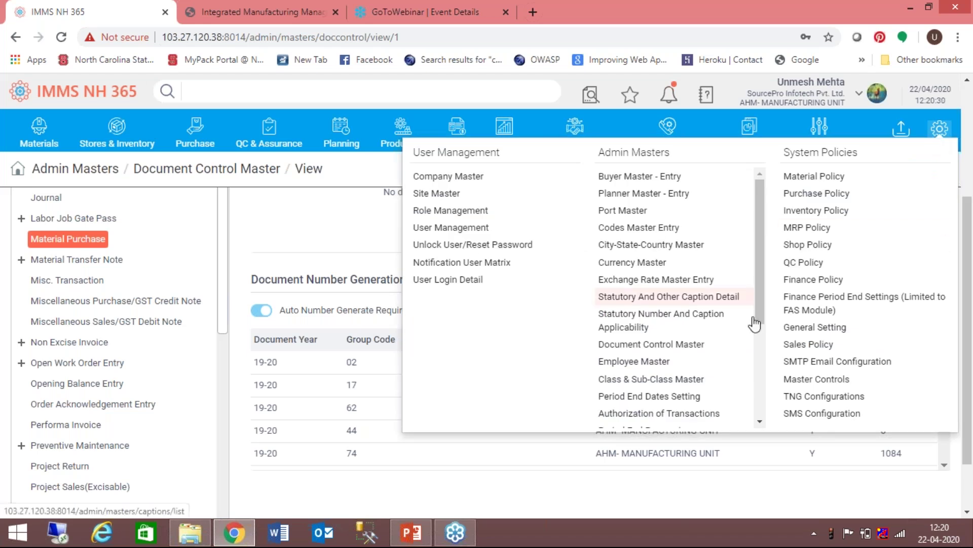
scroll(759, 415, down, 4)
drag(755, 406, 759, 269)
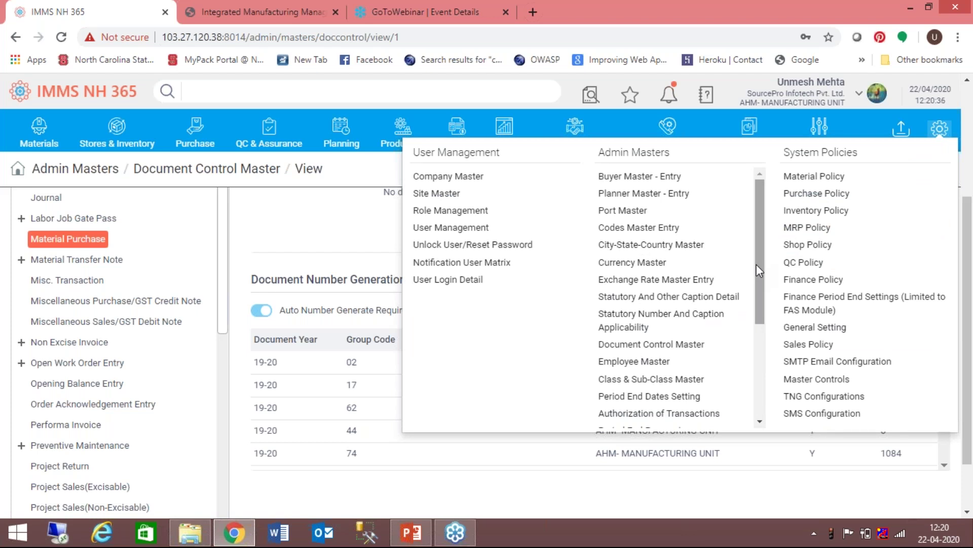
click(352, 231)
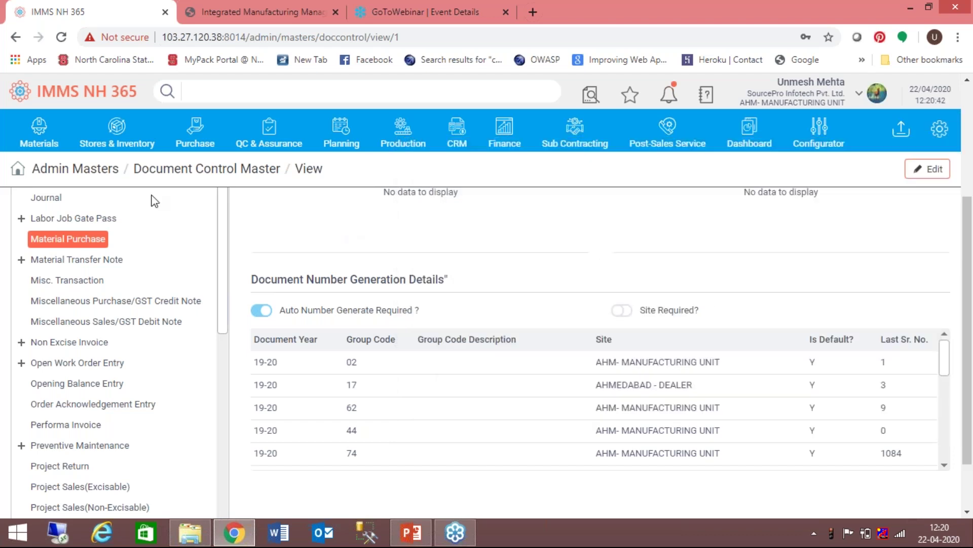
Open item CMP001 - Computer (HP) in Item Master Basic Detail - Entry, collapse all sections and expand Item Definition
click(43, 143)
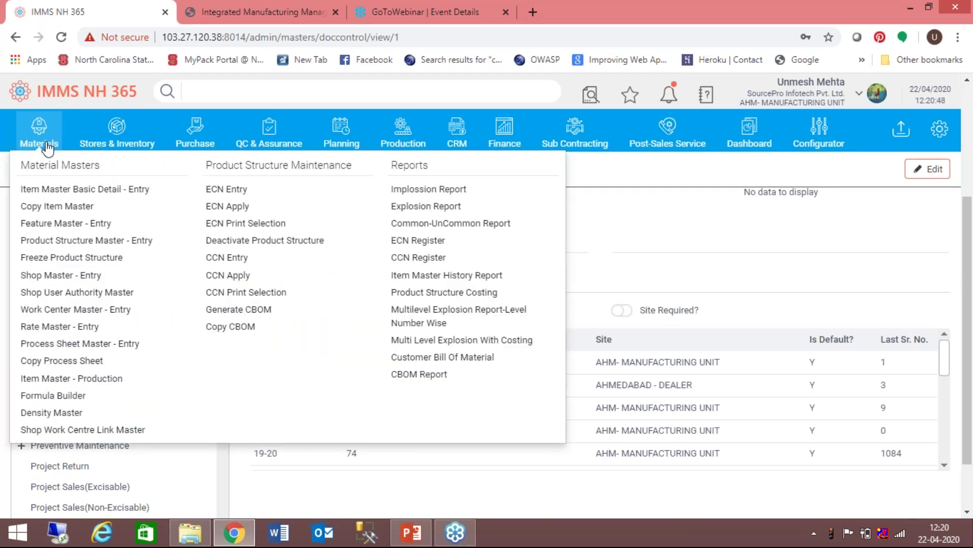
click(48, 190)
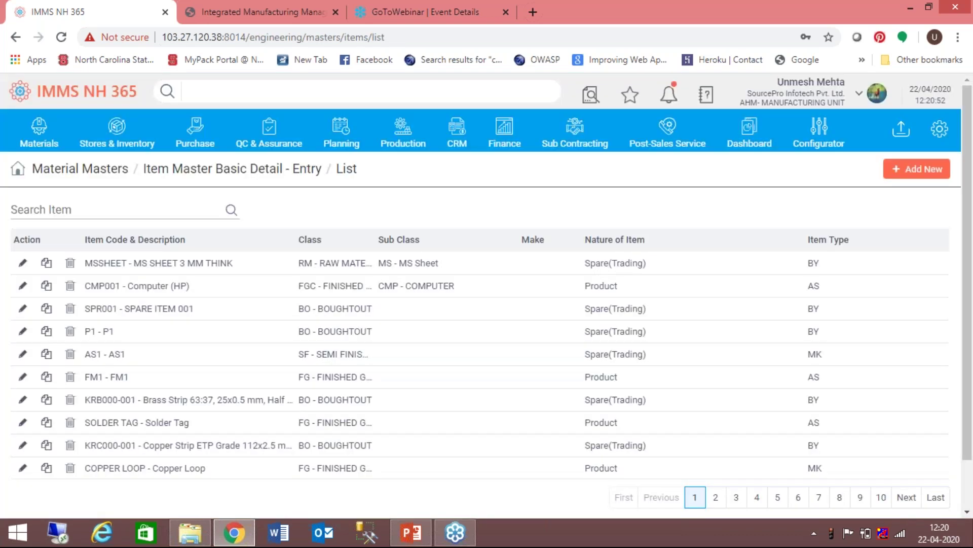
click(106, 286)
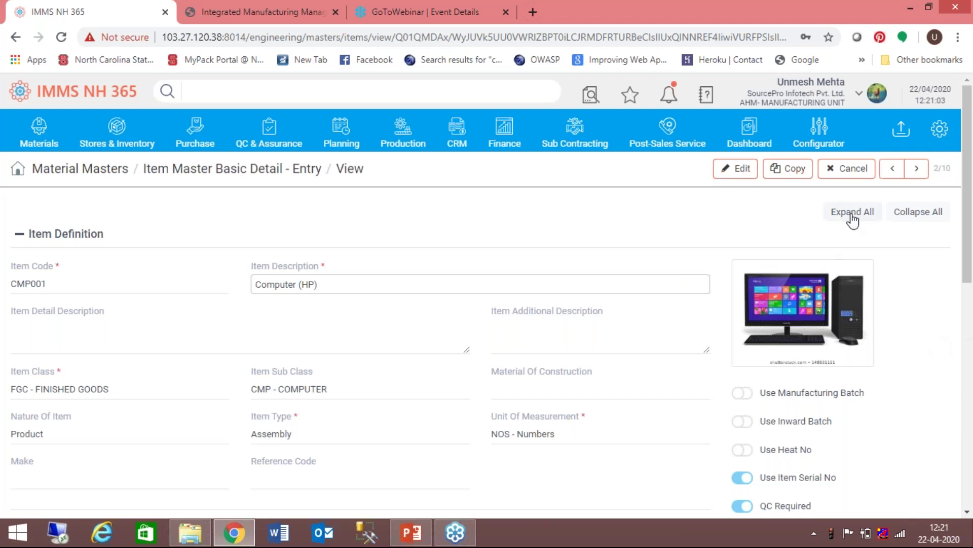
click(918, 218)
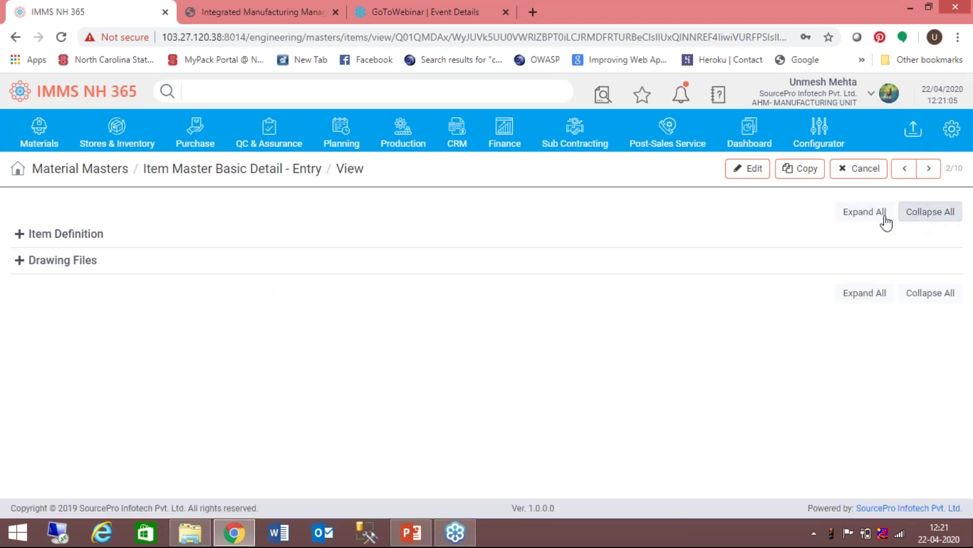
click(18, 238)
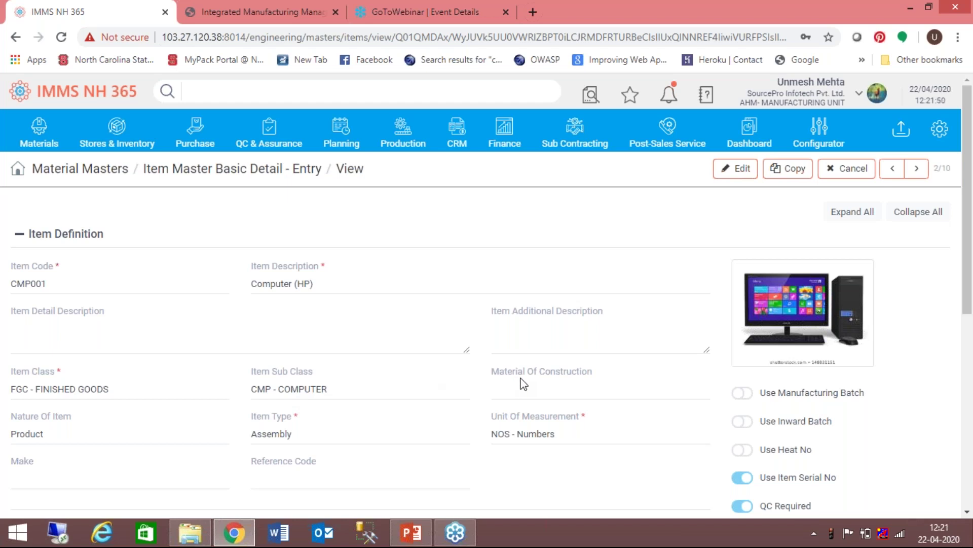
Review CMP001's Item Definition, covering dimension, drawing, weight, QC, work order, Kanban and material issue settings
click(968, 513)
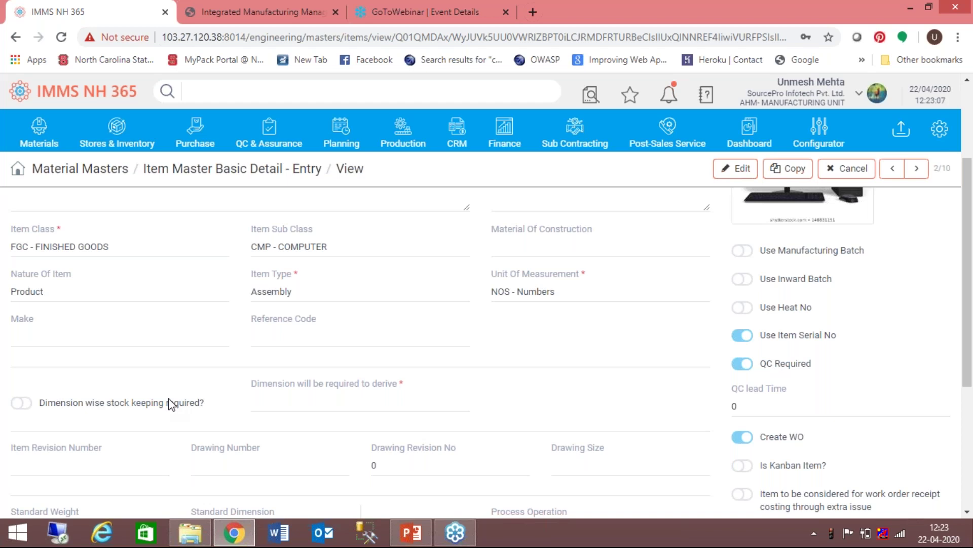
click(967, 512)
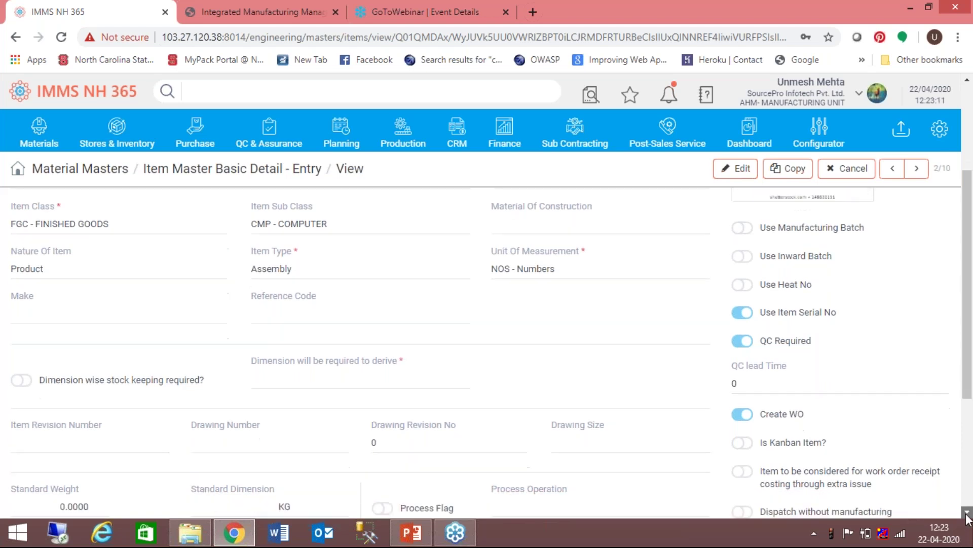
click(967, 512)
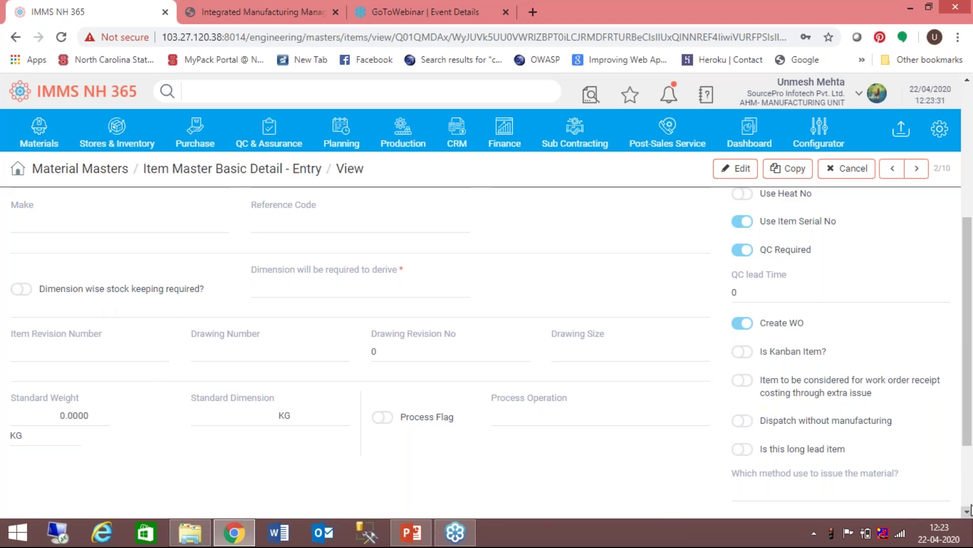
scroll(965, 510, down, 3)
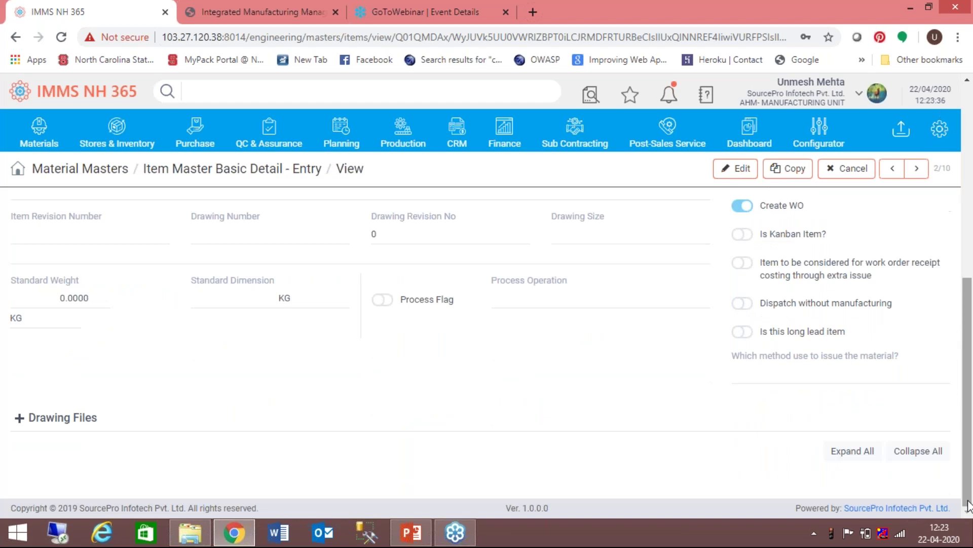
drag(968, 505, 969, 434)
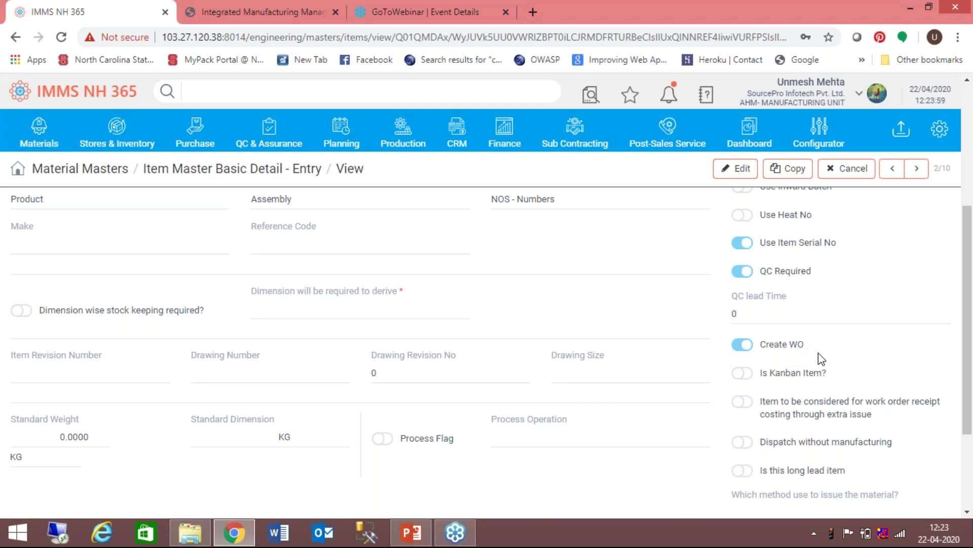
drag(969, 414, 966, 450)
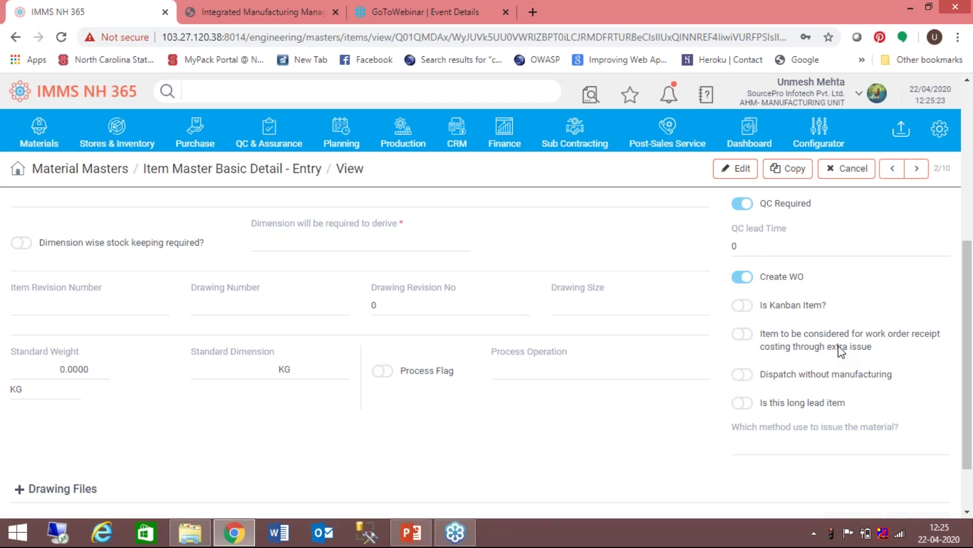
drag(967, 468, 967, 517)
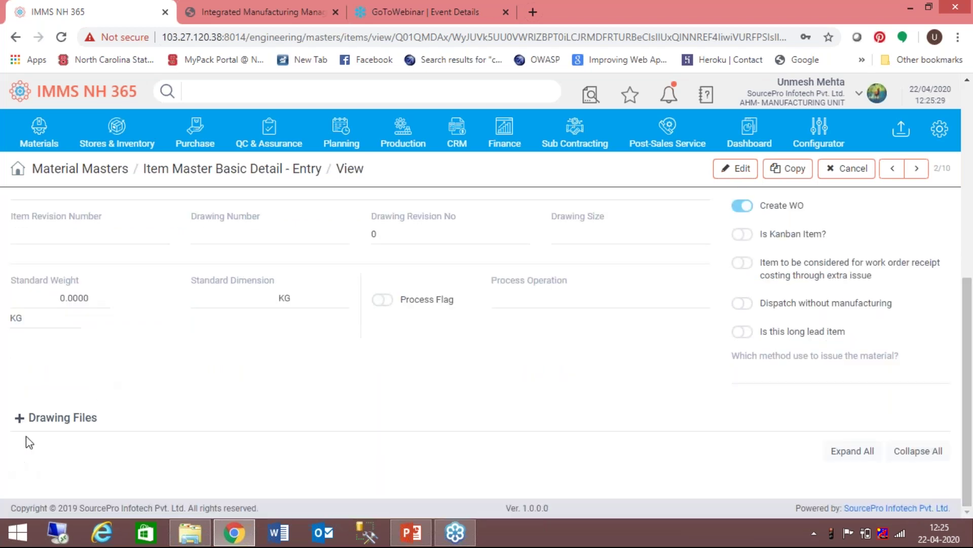
Expand CMP001's Drawing Files section to view its file columns and return to the item list without editing
click(19, 419)
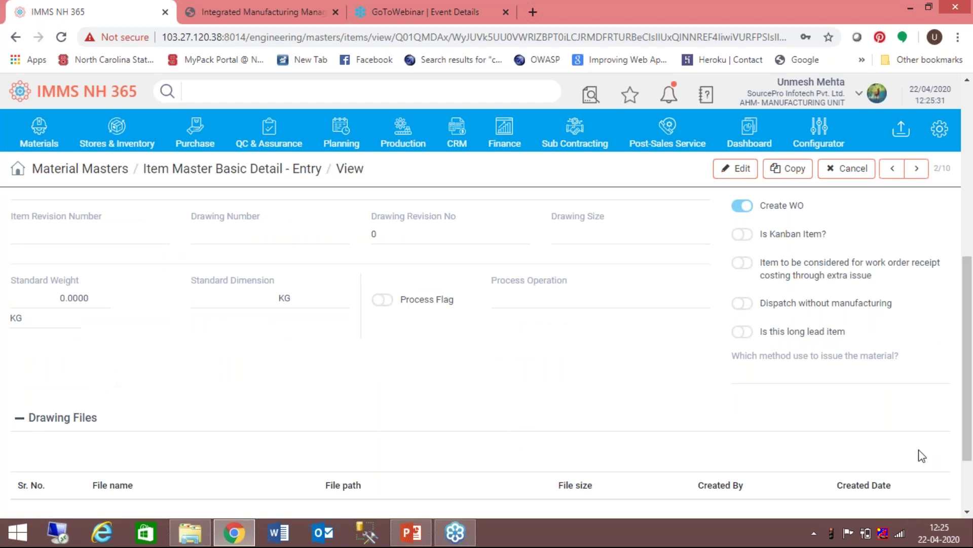
drag(969, 445, 969, 490)
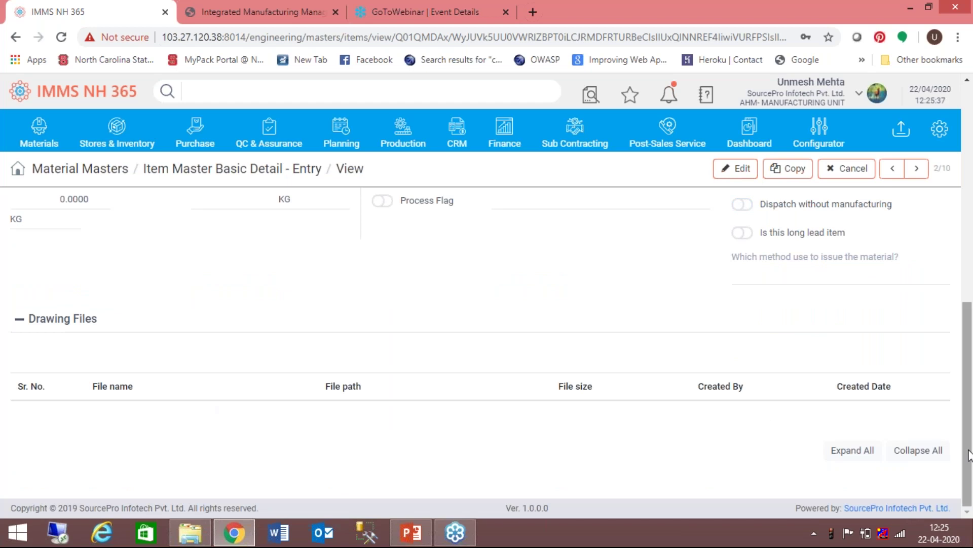
mouse_move(968, 454)
mouse_down()
mouse_move(941, 264)
mouse_move(912, 226)
mouse_up()
scroll(837, 203, down, 10)
click(844, 173)
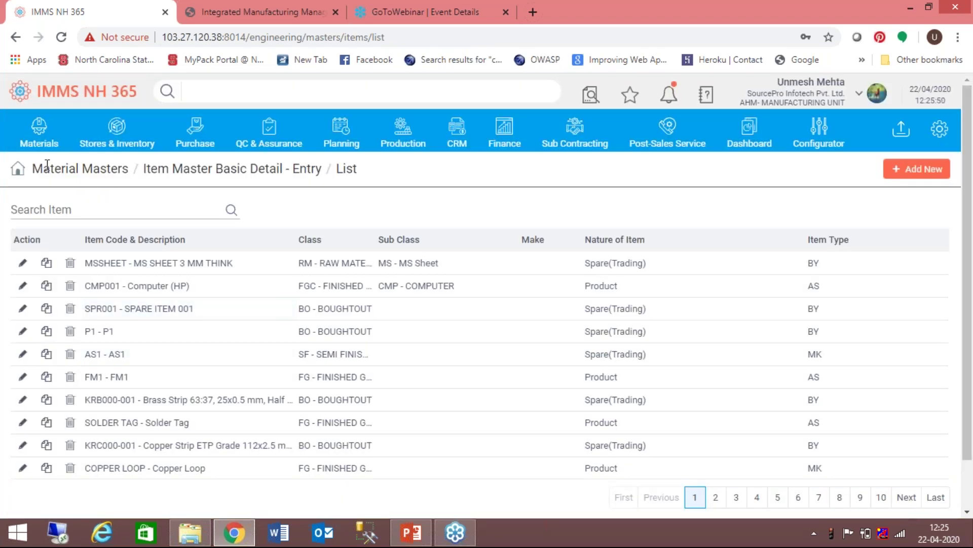
Open the product structure of CMP001 - Computer (HP) in Product Structure Master - Entry and expand its child item tree
click(44, 147)
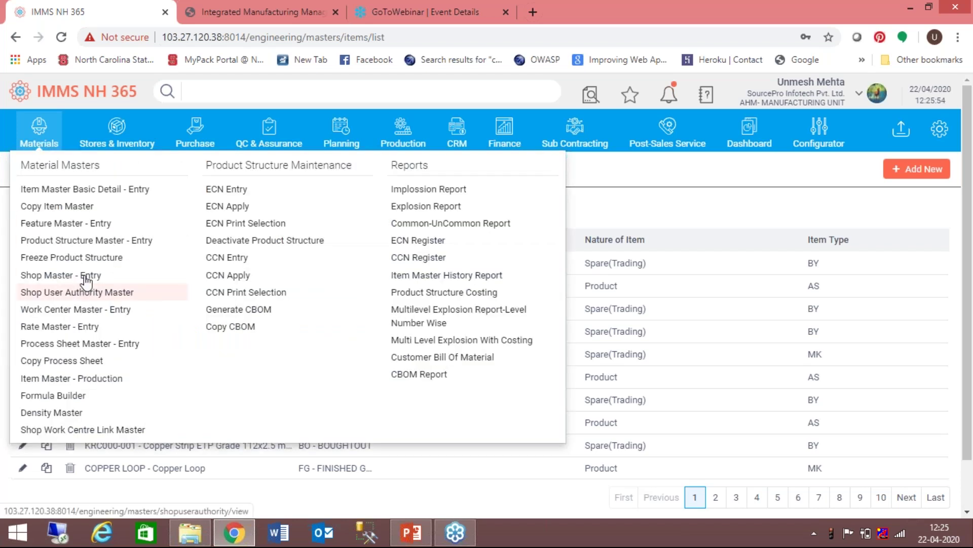
click(97, 242)
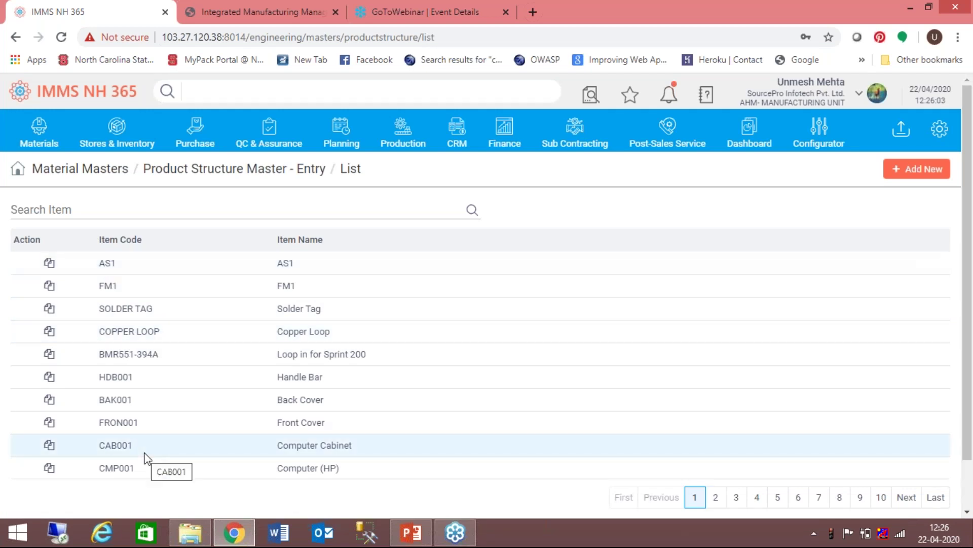
click(126, 467)
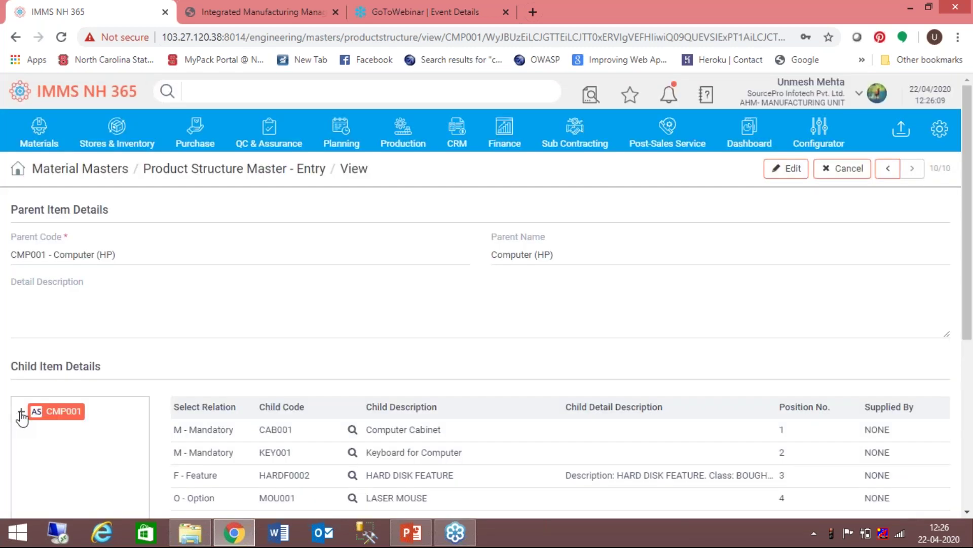
click(21, 411)
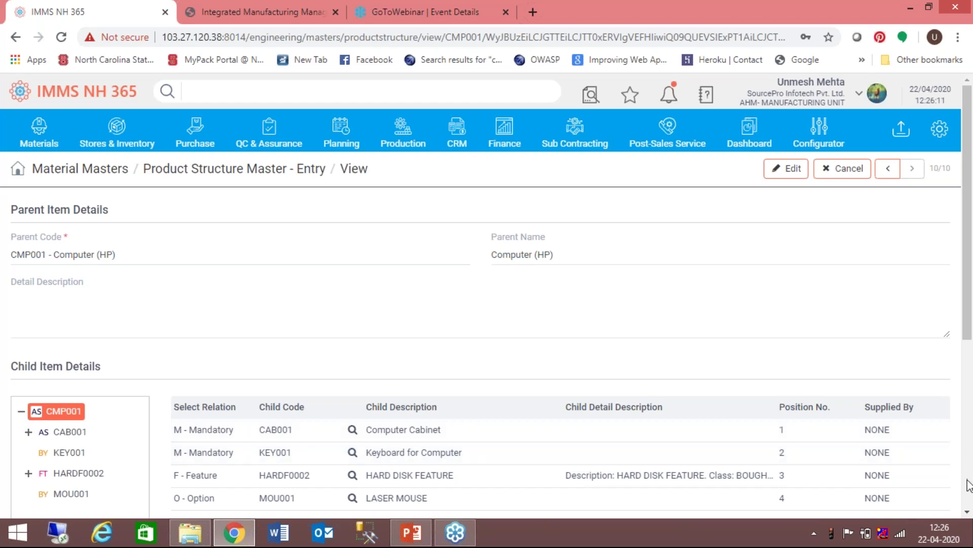
Expand the CAB001, FRON001 and BAK001 branches in CMP001's child item tree
click(969, 462)
drag(969, 463, 969, 355)
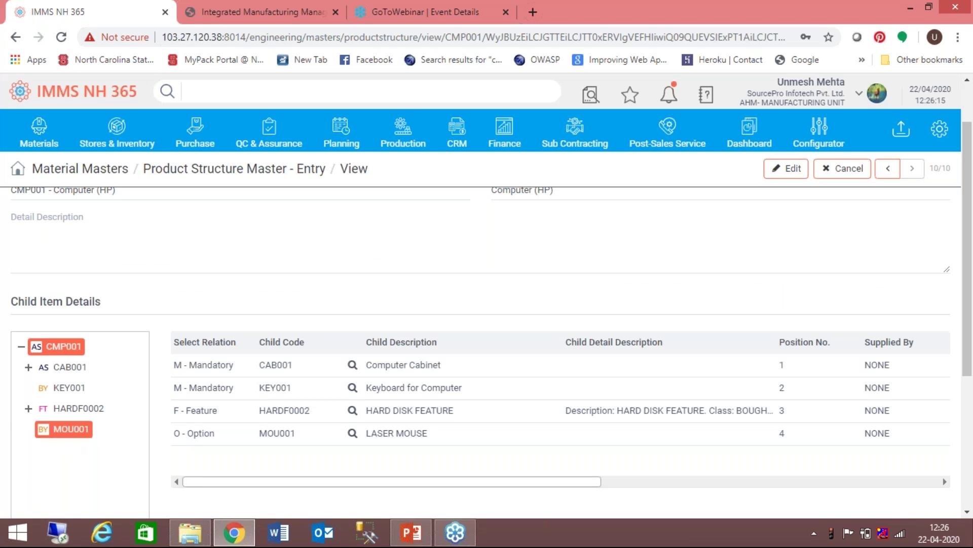
click(27, 368)
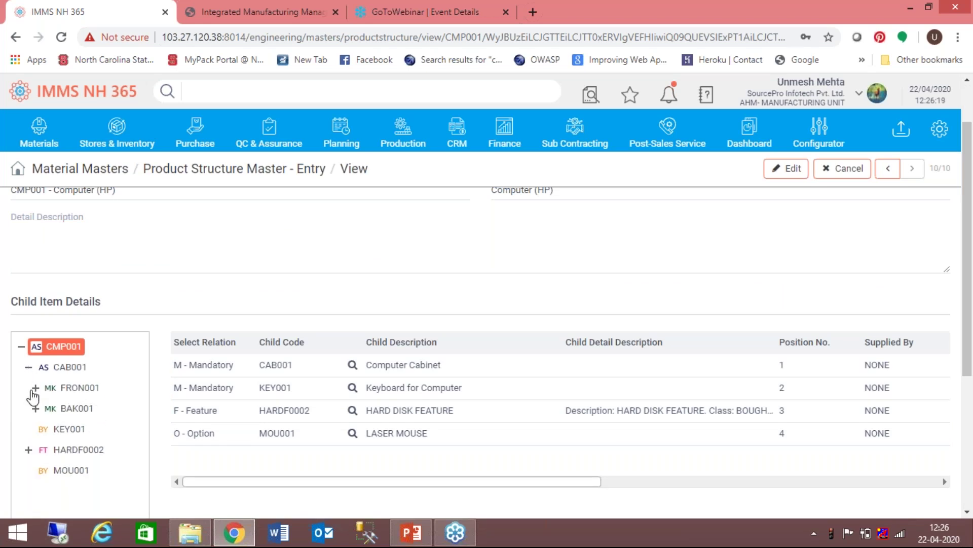
click(34, 389)
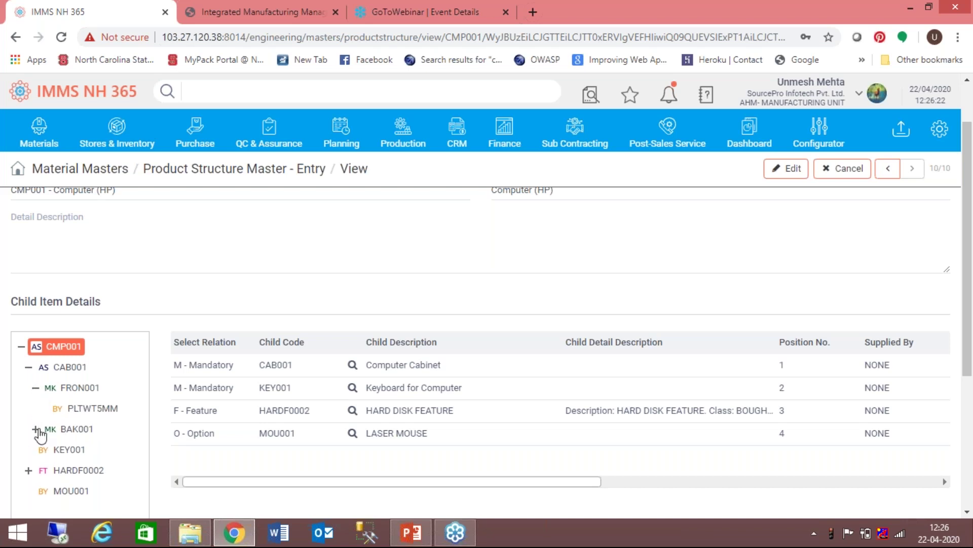
click(37, 429)
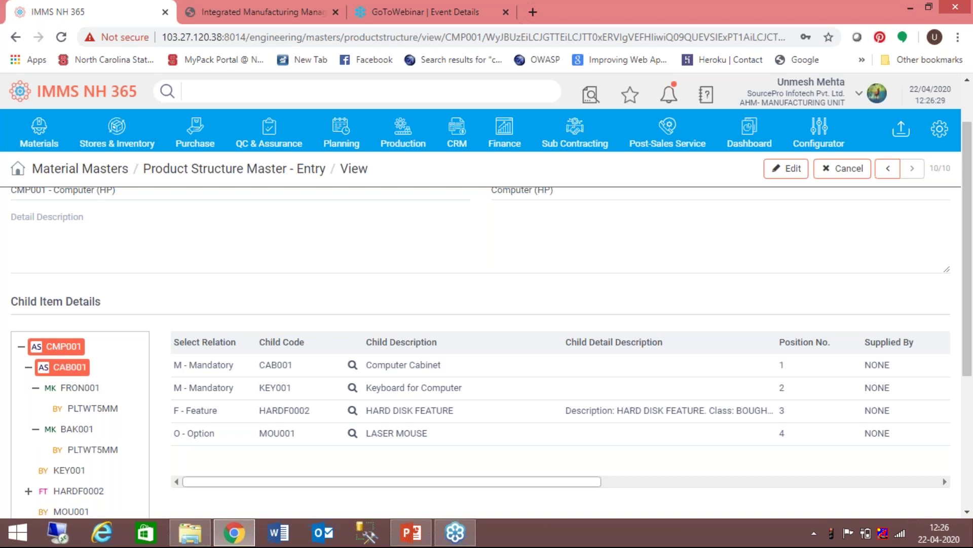
View the child item details of CAB001, FRON001, BAK001 and KEY001 in CMP001's product structure
click(67, 367)
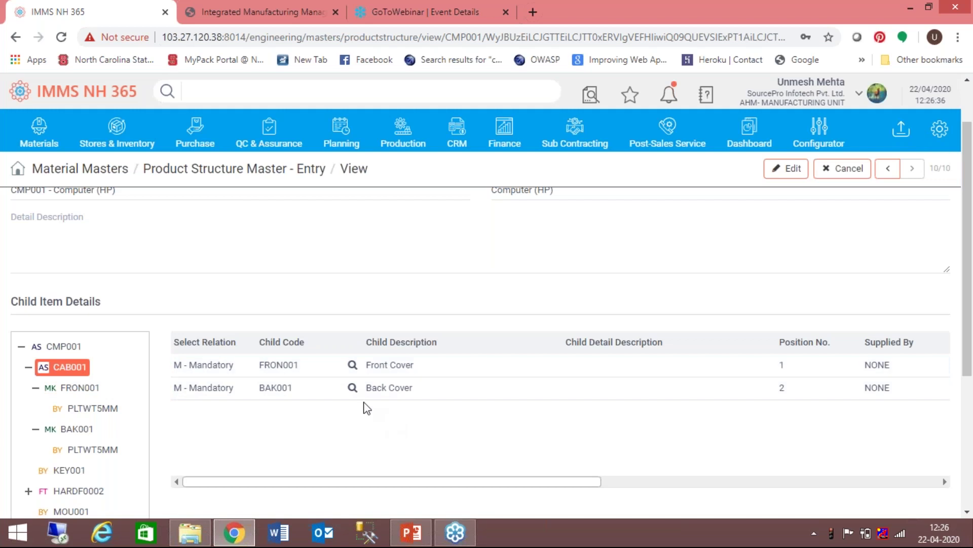
click(70, 391)
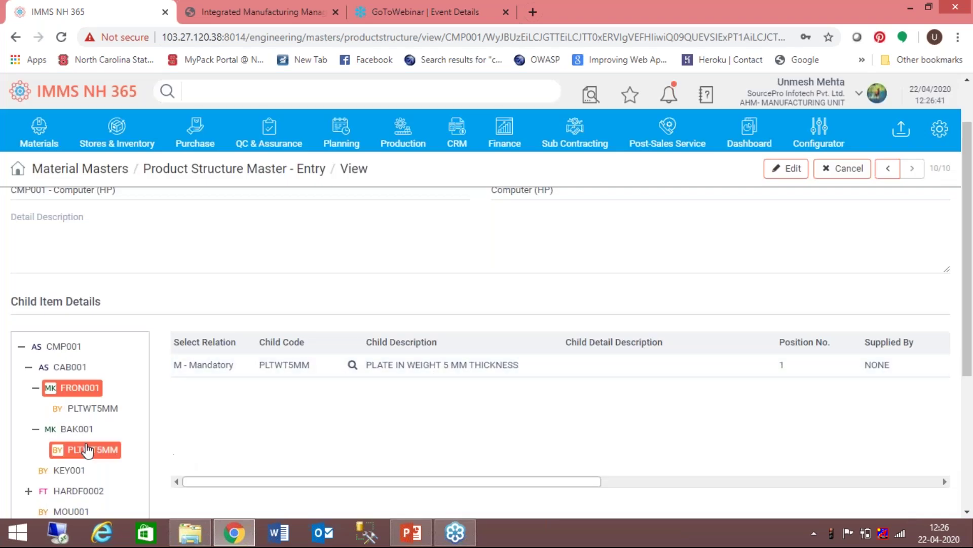
click(76, 431)
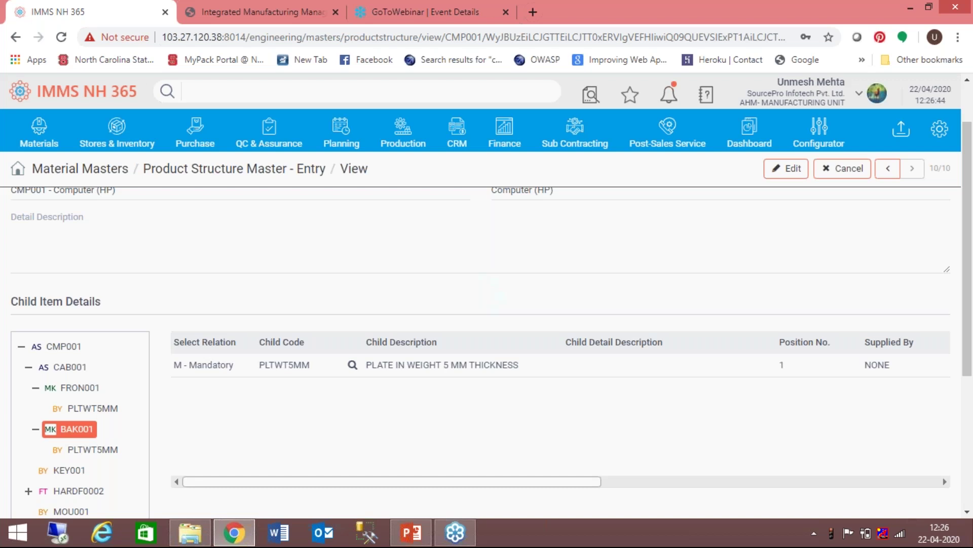
click(71, 470)
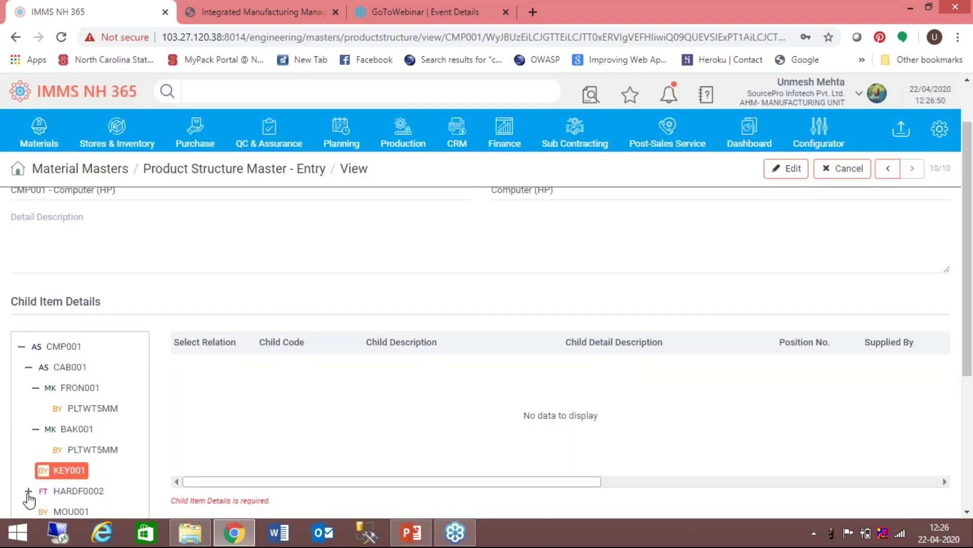
Expand the HARDF0002 feature in the tree and view the child item details of MOU001
click(28, 491)
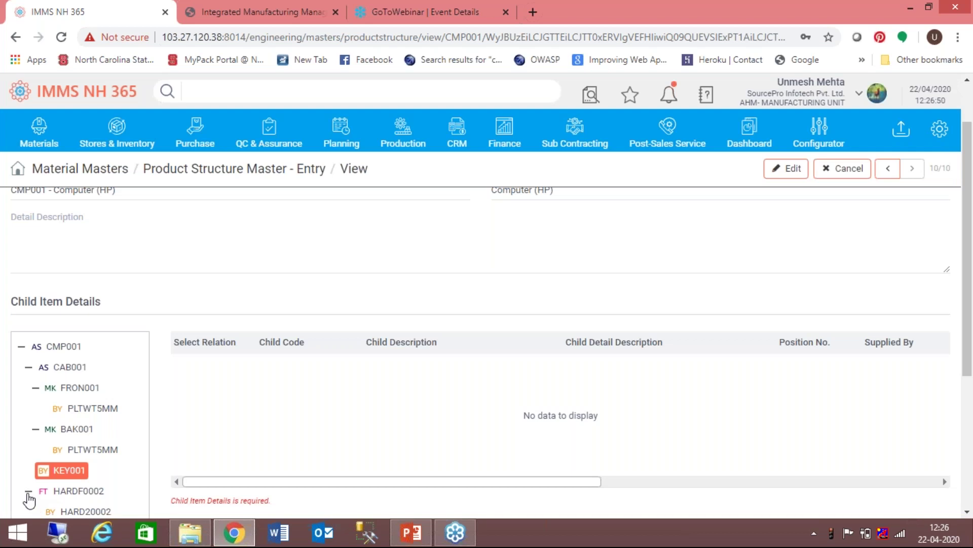
click(969, 513)
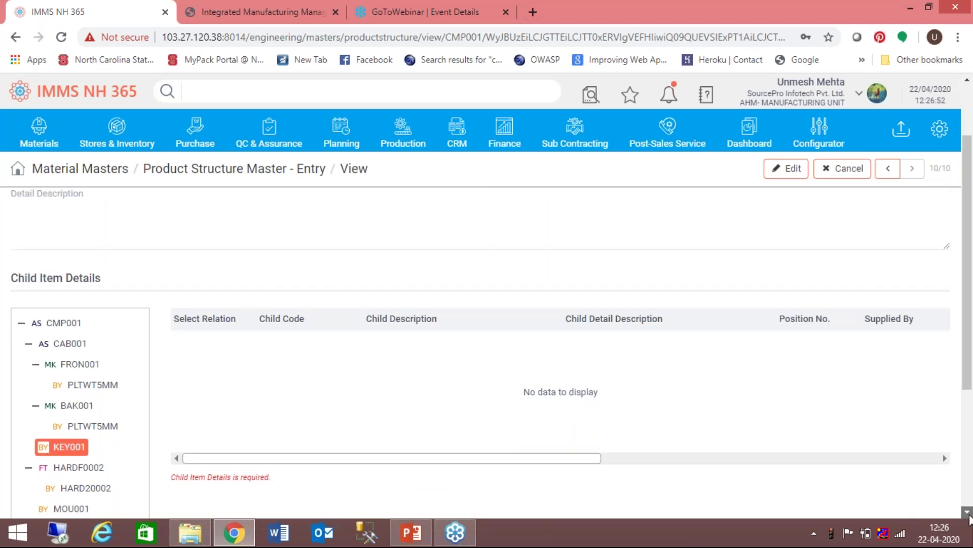
scroll(969, 516, down, 4)
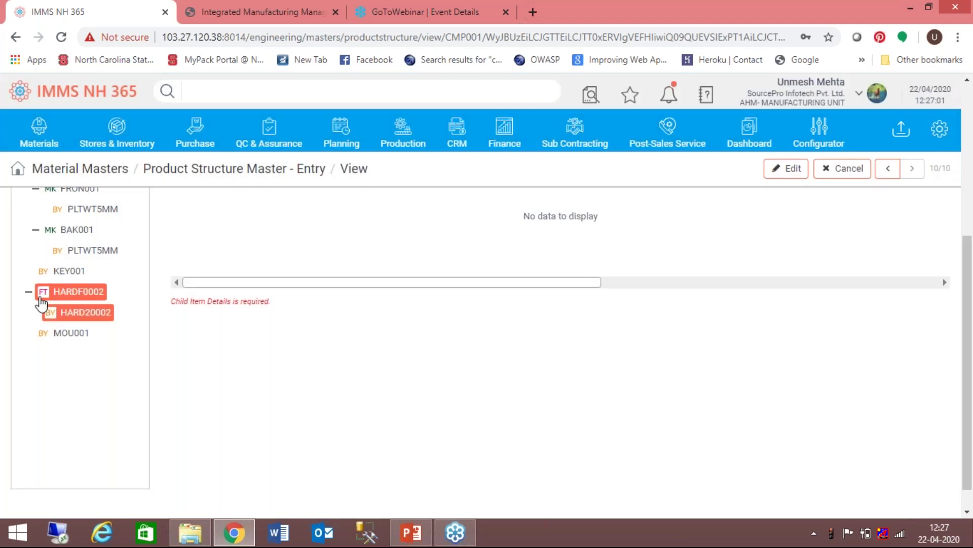
click(76, 335)
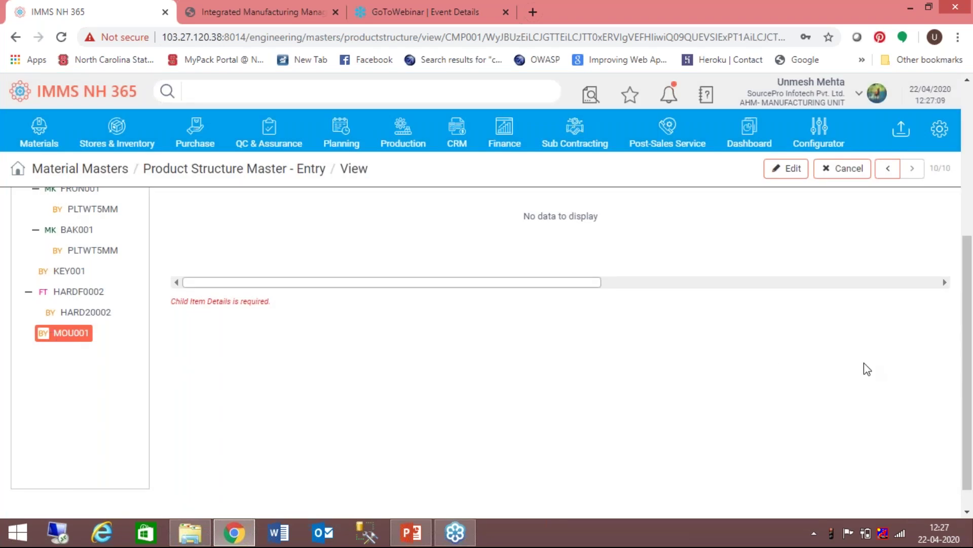
Collapse CAB001 and HARDF0002, view CMP001's direct child items and return to the product structure list
scroll(956, 330, up, 2)
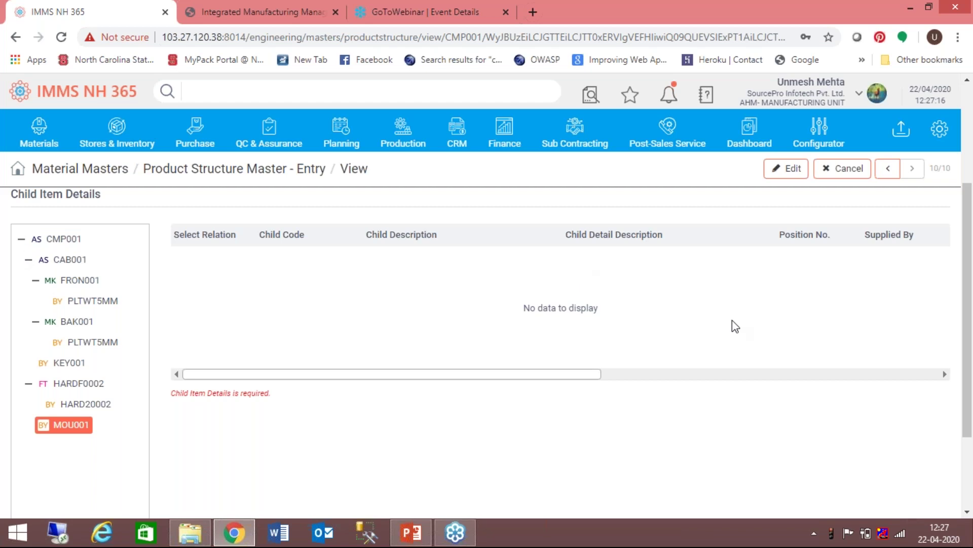
scroll(968, 385, up, 1)
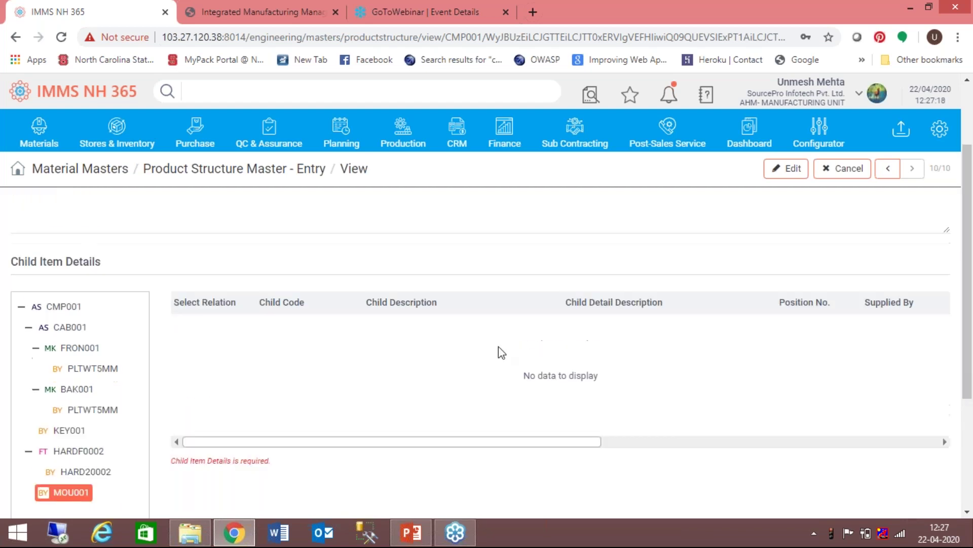
click(28, 327)
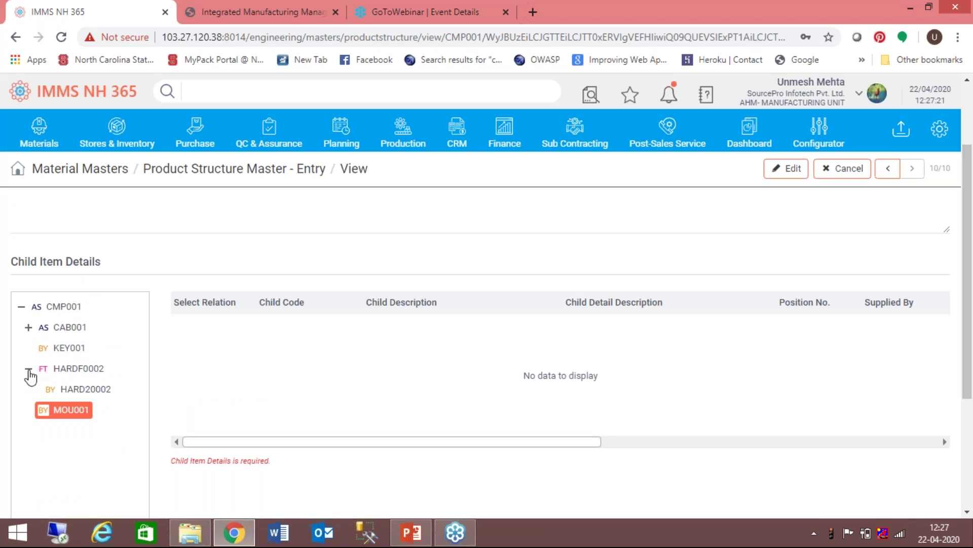
click(29, 368)
click(38, 310)
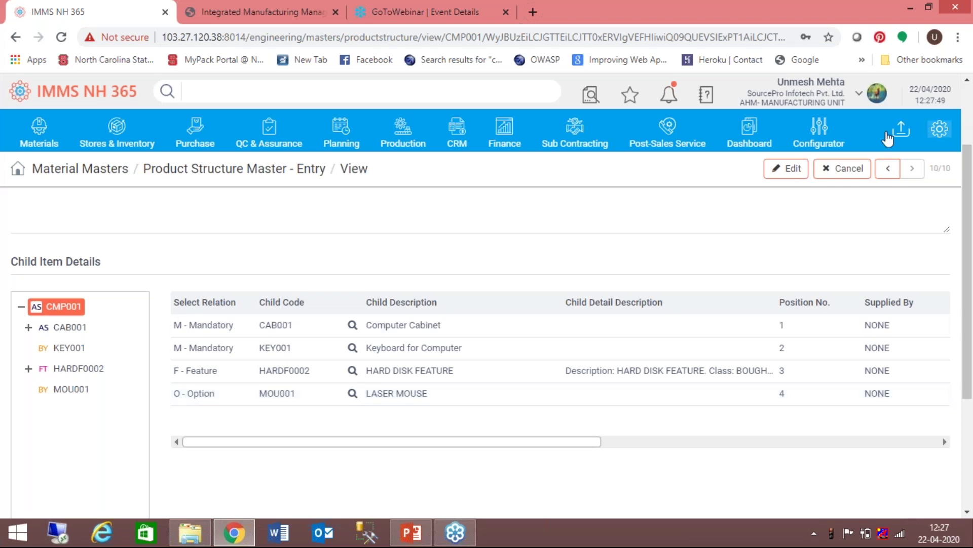
click(843, 169)
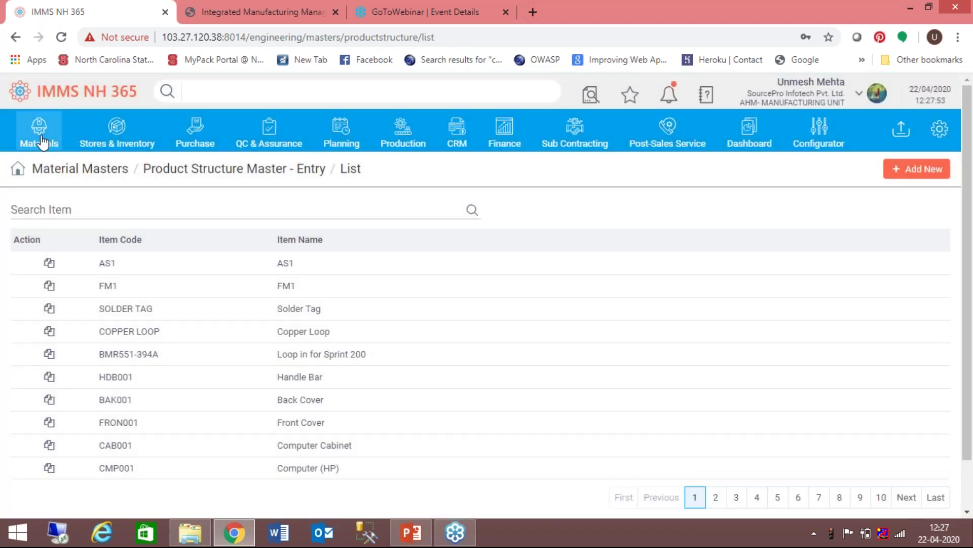
Open Generate CBOM, try loading the sales job order dated 18/10/2019 and clear the form
click(40, 141)
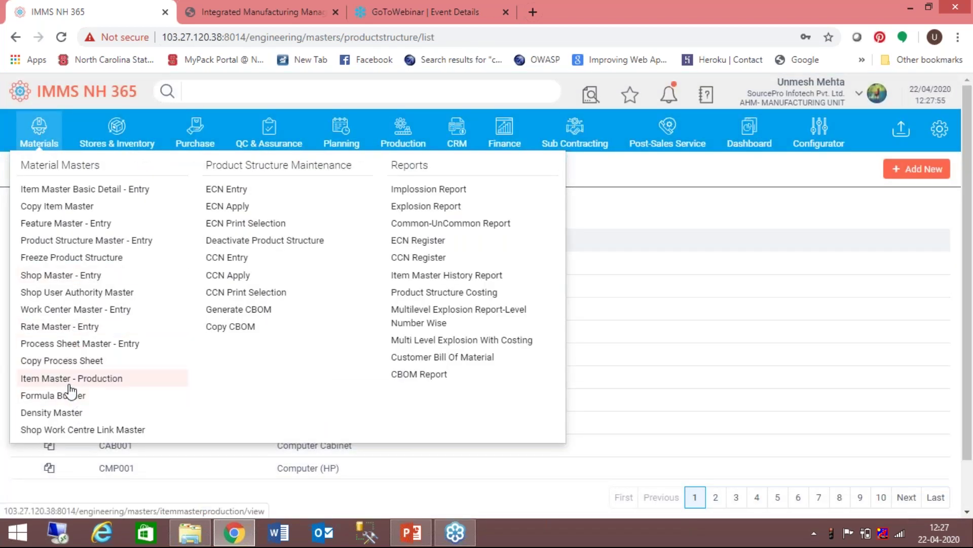
click(237, 310)
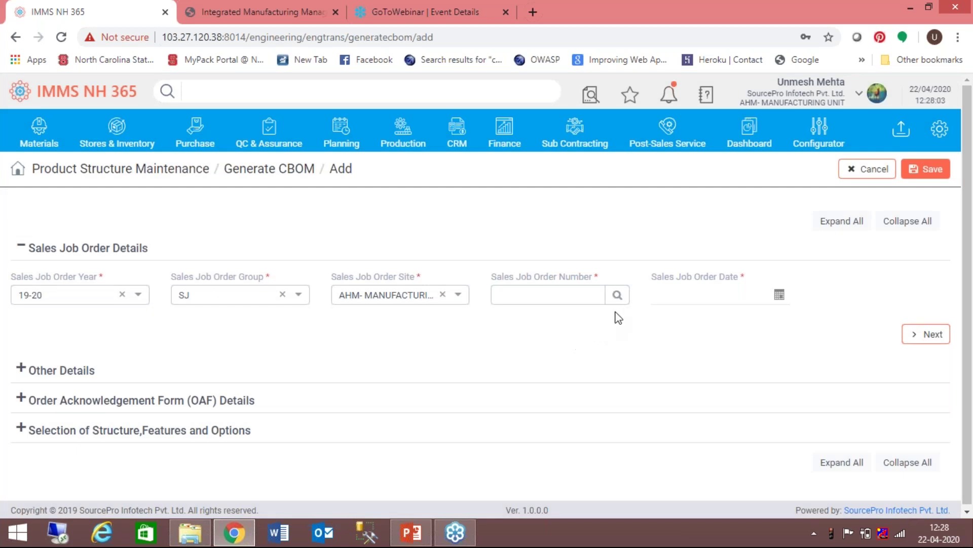
click(617, 296)
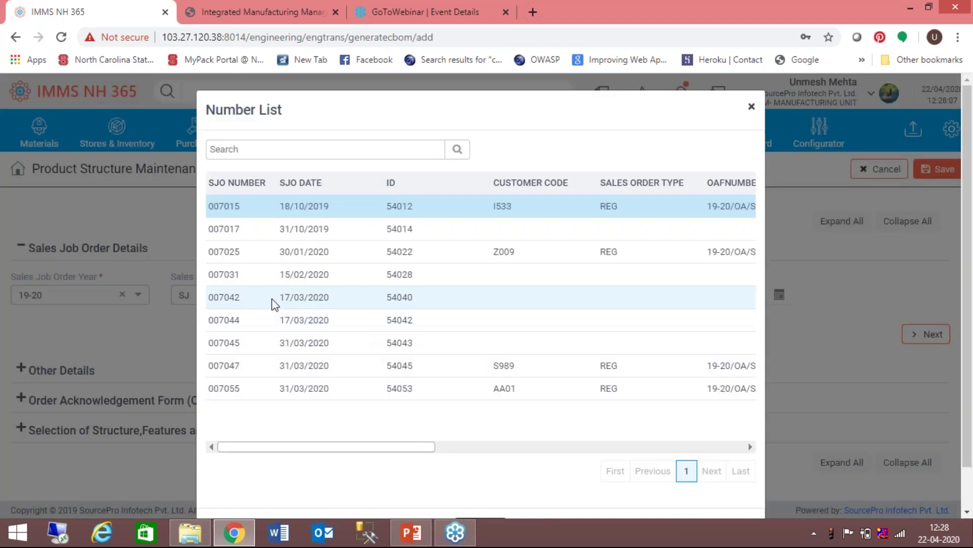
click(247, 213)
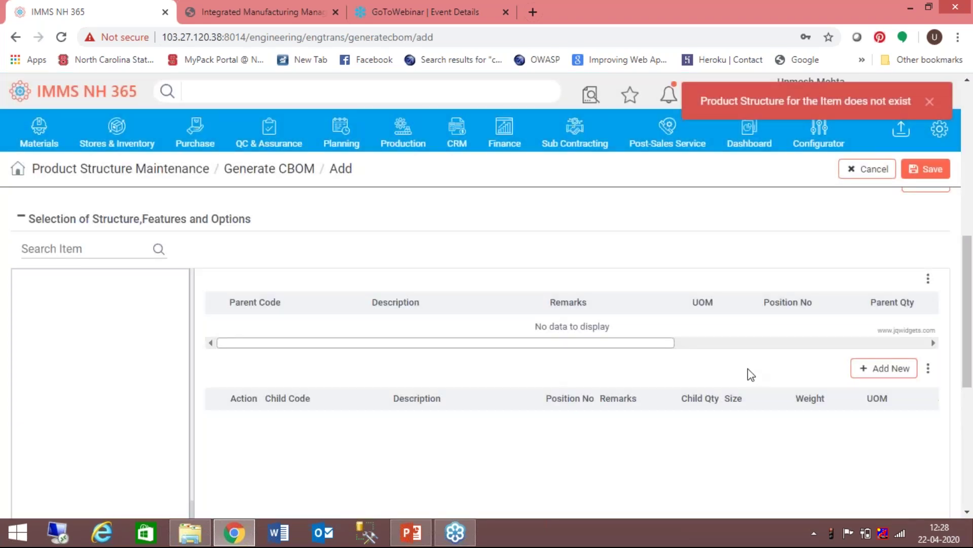
click(930, 101)
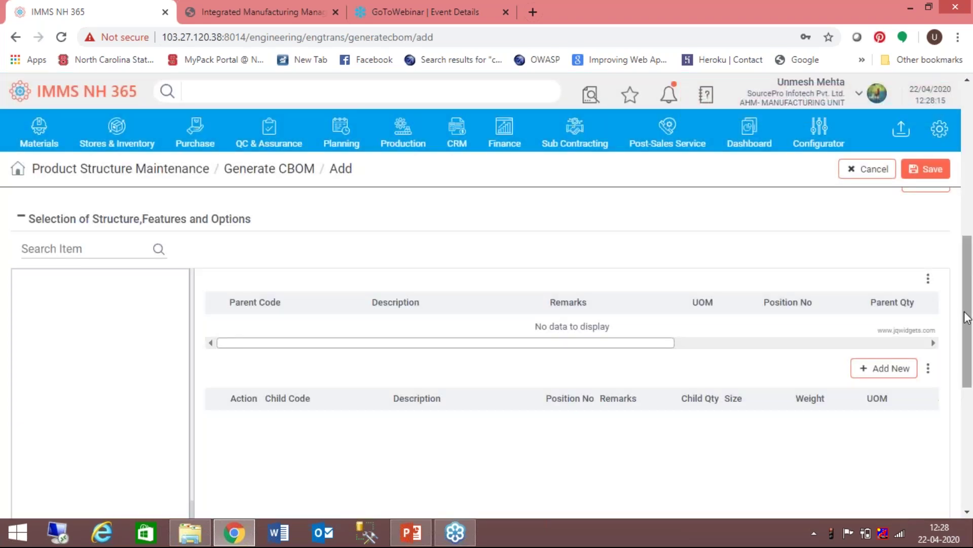
drag(966, 320, 968, 288)
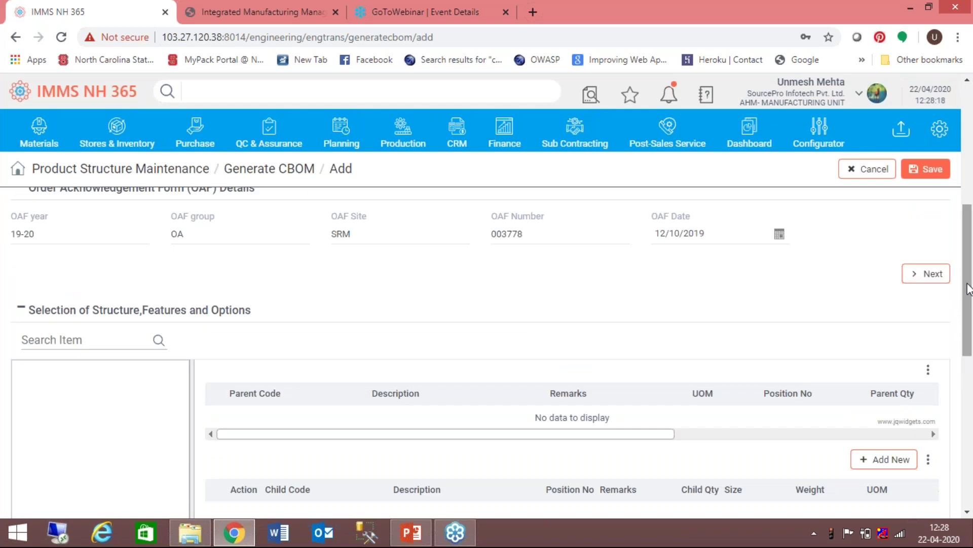
click(867, 170)
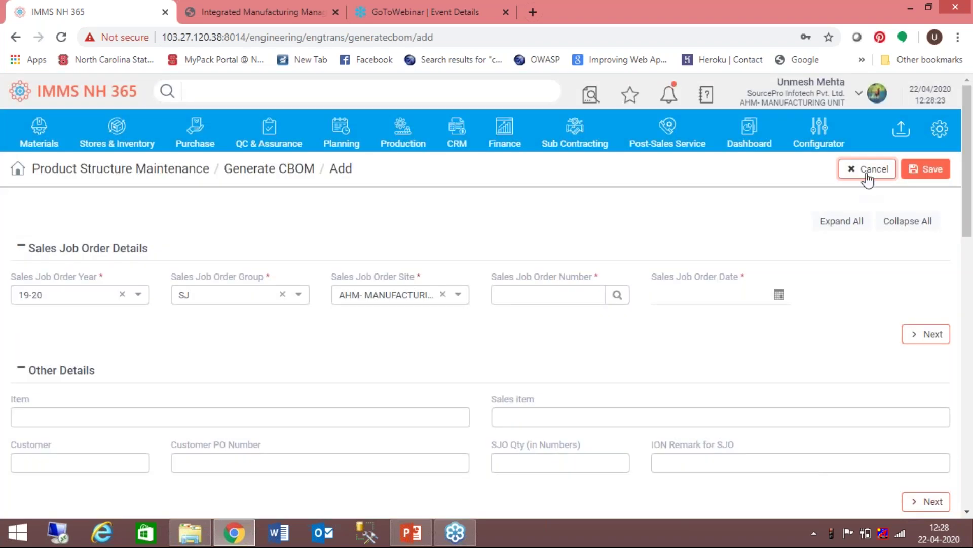
click(868, 174)
Load the last listed sales job order dated 31/03/2020 into the Generate CBOM form
click(617, 295)
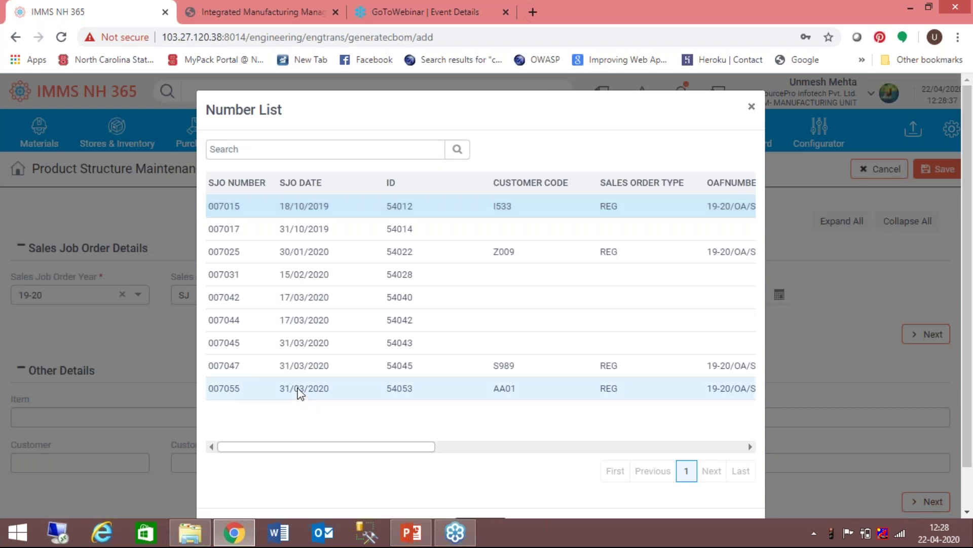
click(300, 391)
double_click(300, 392)
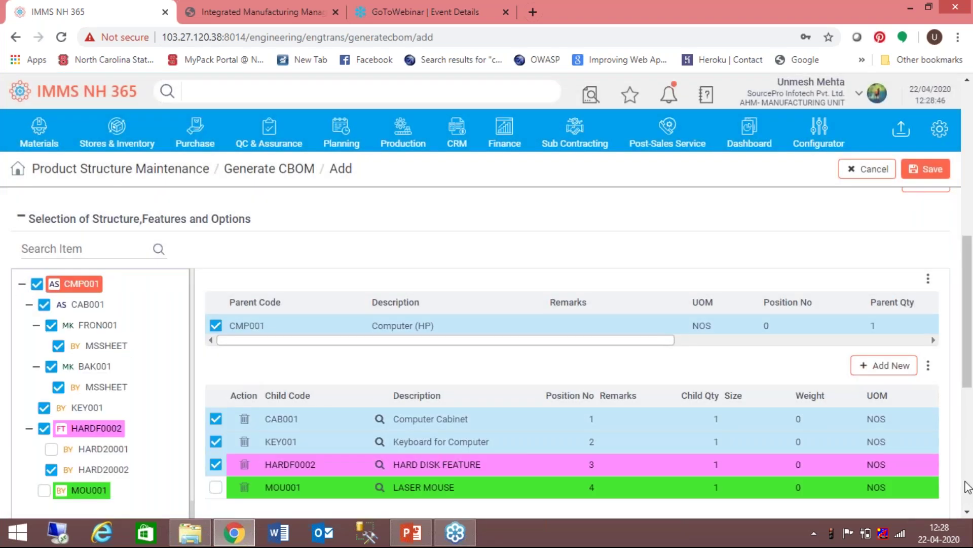
Review the order's item, OAF details and CMP001 structure, features and options, and clear the form without saving
click(969, 507)
drag(970, 479, 961, 306)
scroll(949, 250, up, 5)
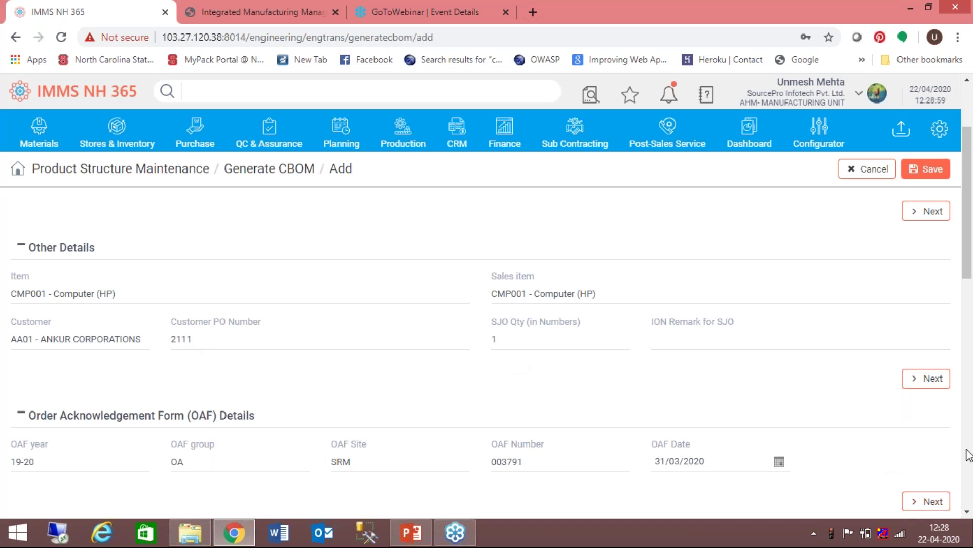
scroll(969, 481, down, 6)
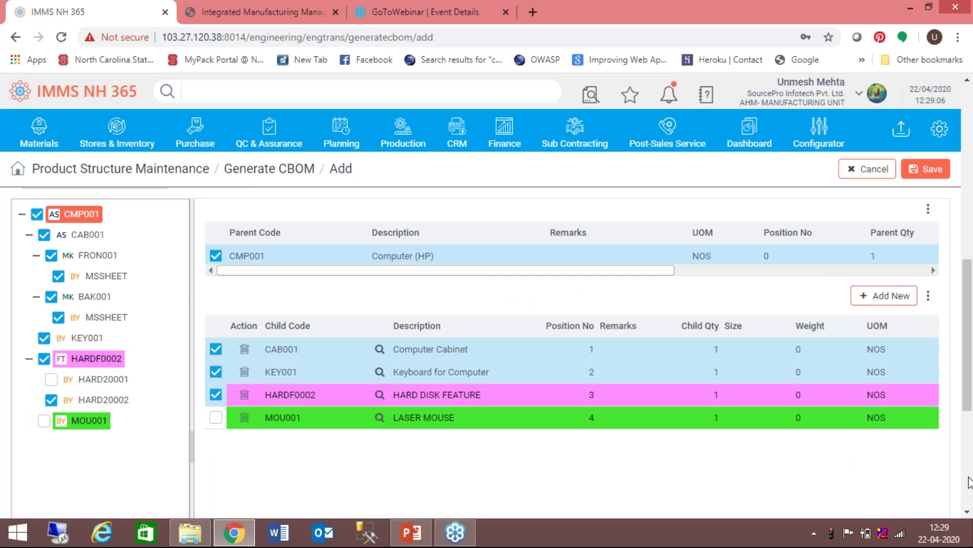
click(883, 171)
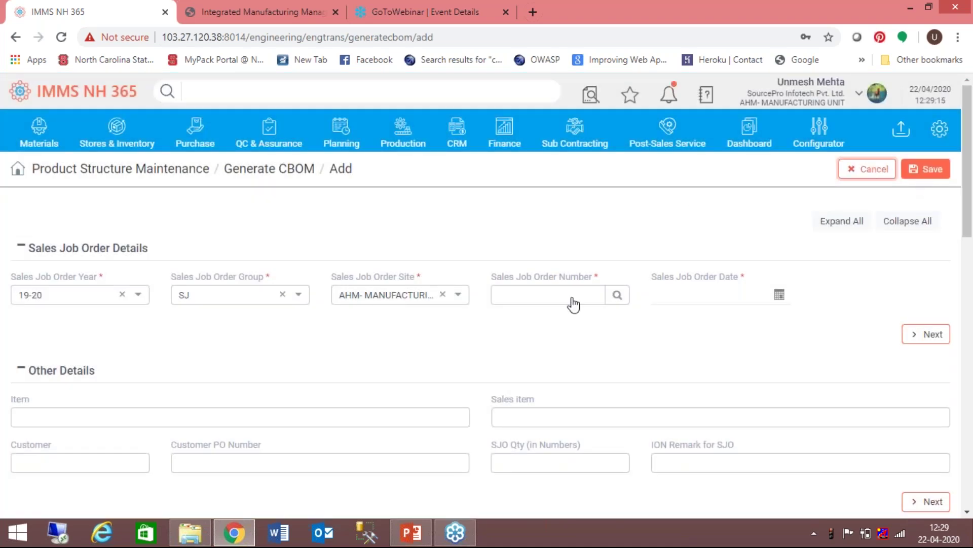
click(574, 304)
Open ECN Entry, view the ECN dated 31/01/2020 and return to the ECN list
click(43, 148)
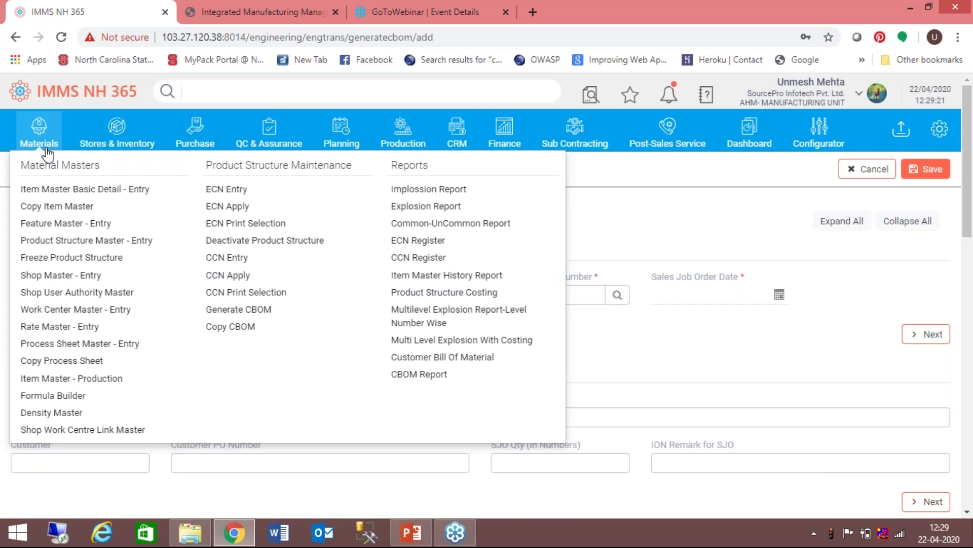
click(235, 192)
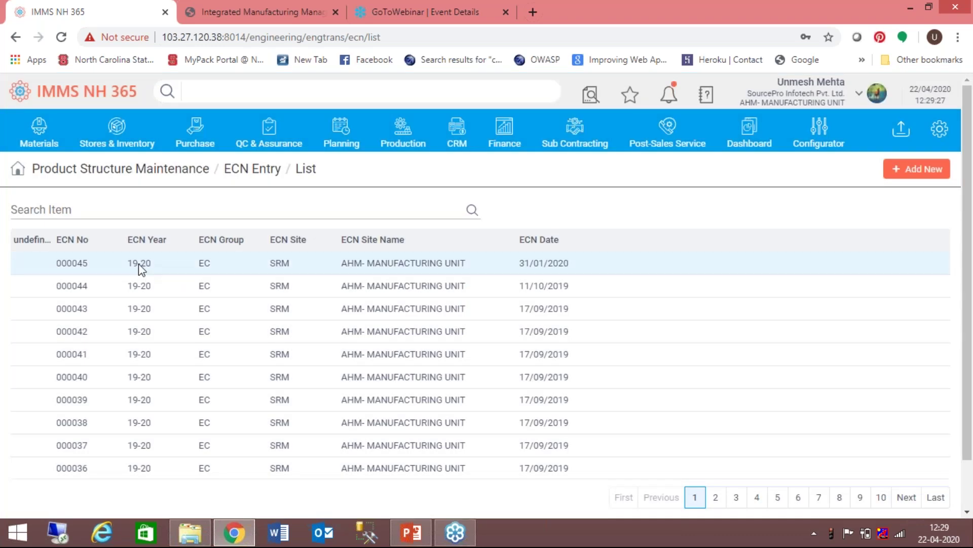
click(141, 266)
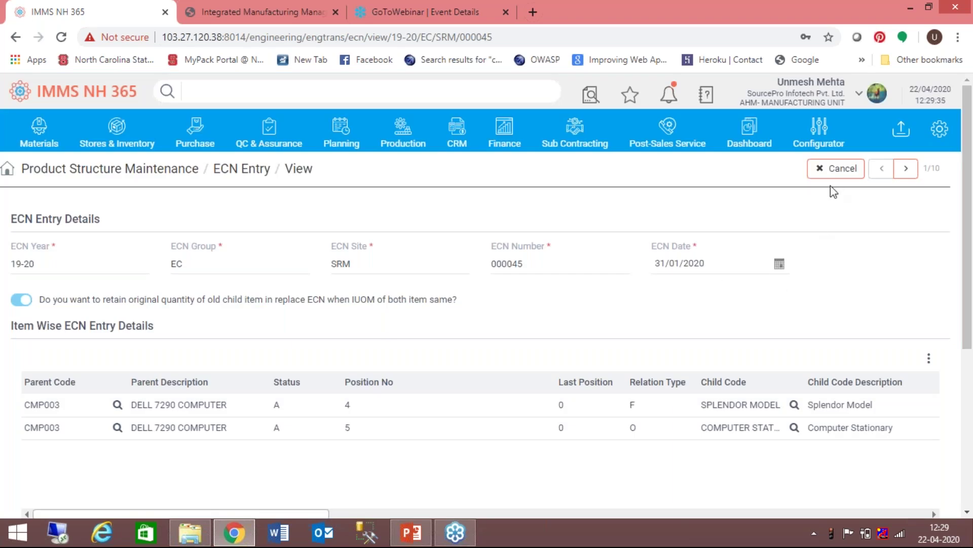
click(840, 172)
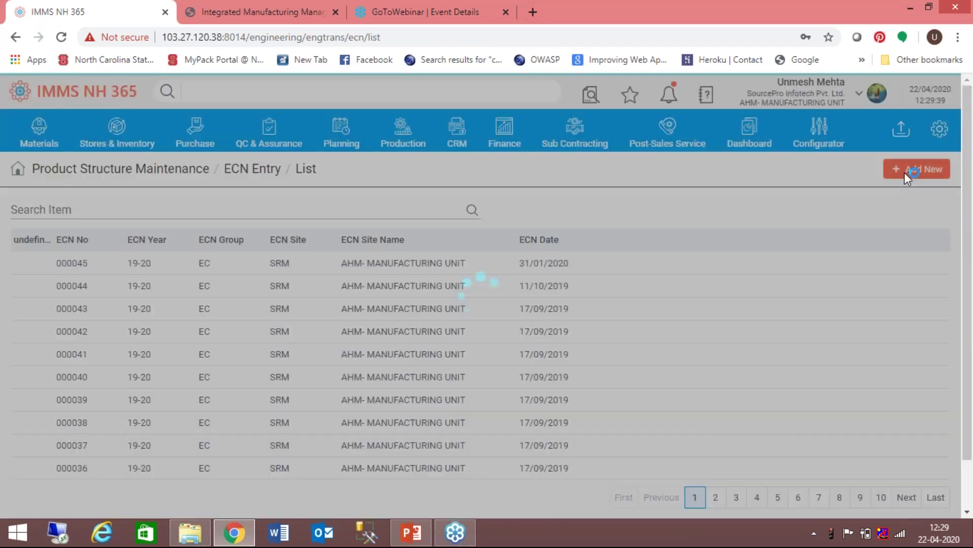
Start a new ECN with a line for parent item ABODY-002, view its status options and cancel the entry
click(906, 170)
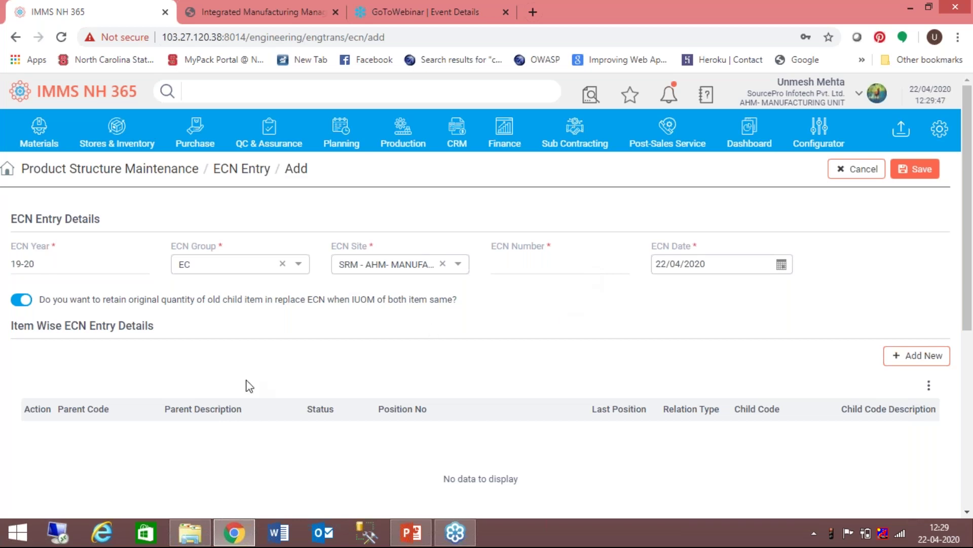
click(905, 361)
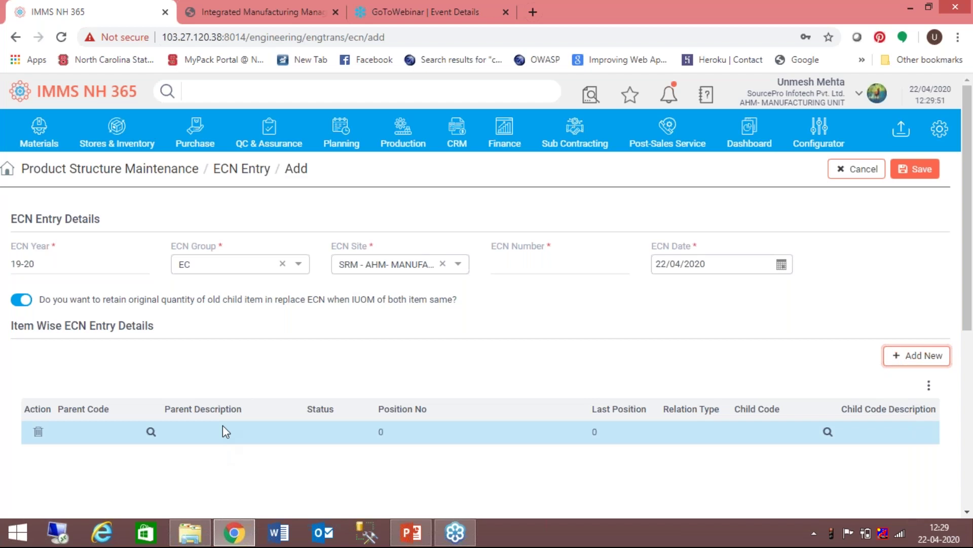
click(151, 432)
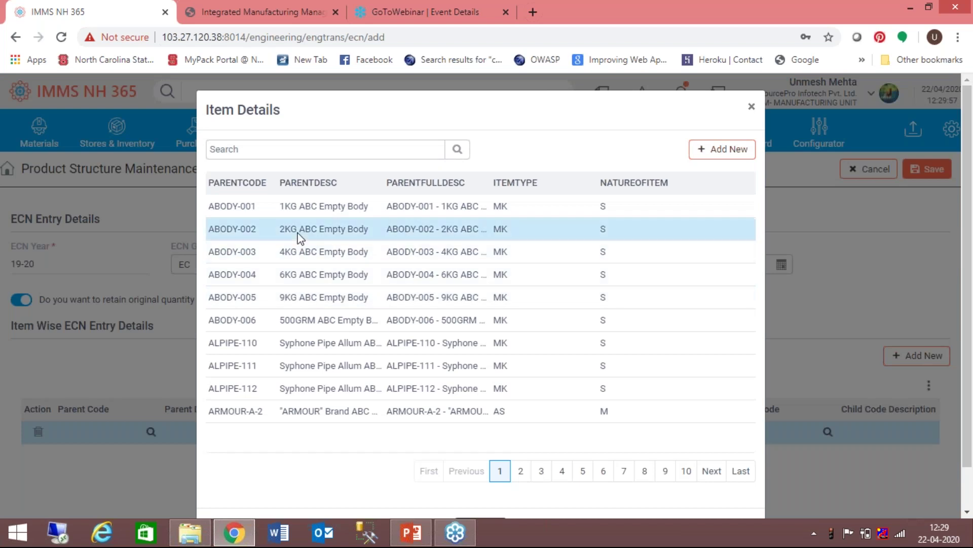
click(301, 231)
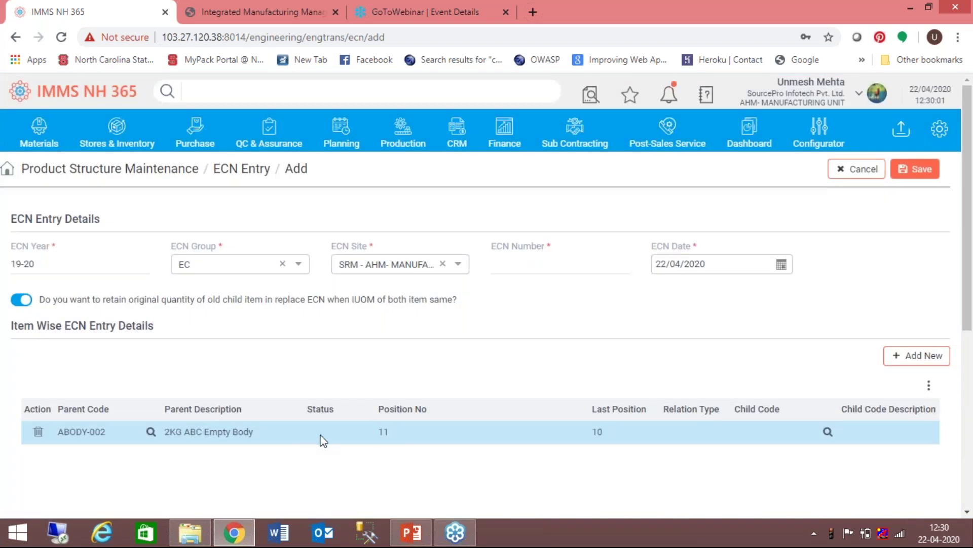
click(322, 436)
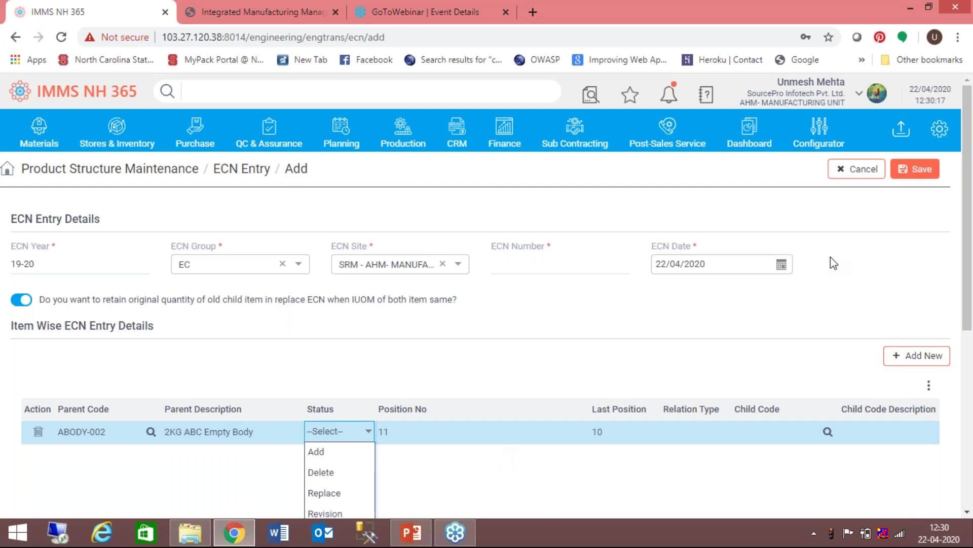
click(861, 175)
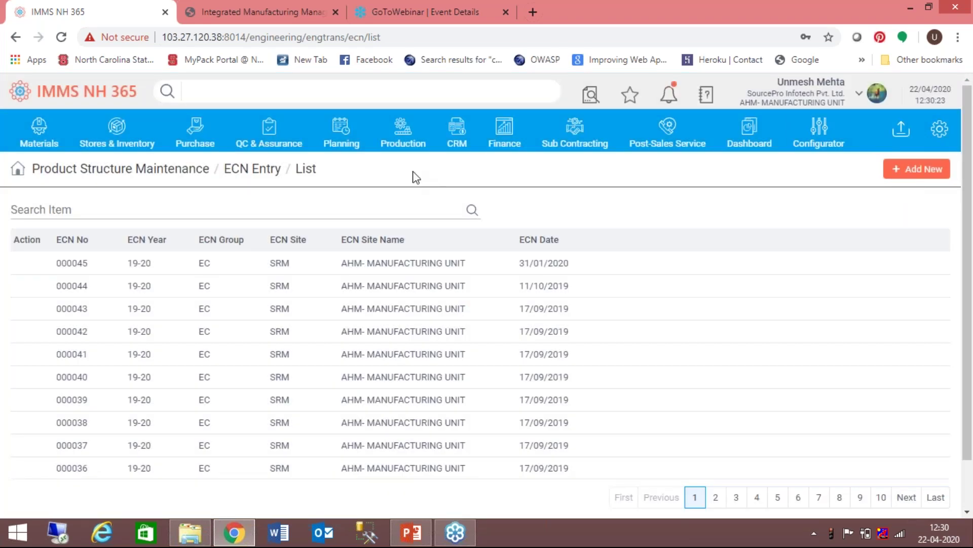
Open CCN Entry, check the blank form for a new CCN, and view the existing CCN dated 17/03/2020
click(48, 139)
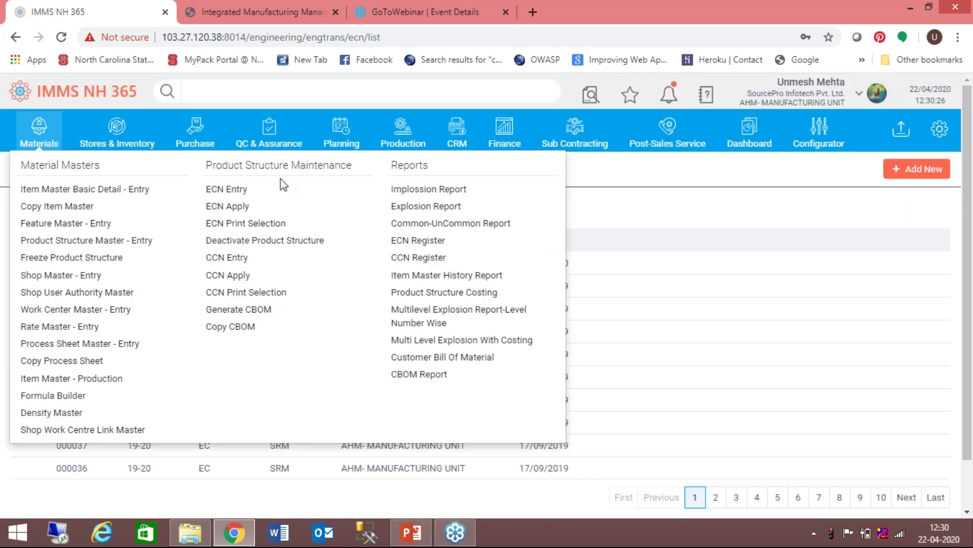
click(256, 267)
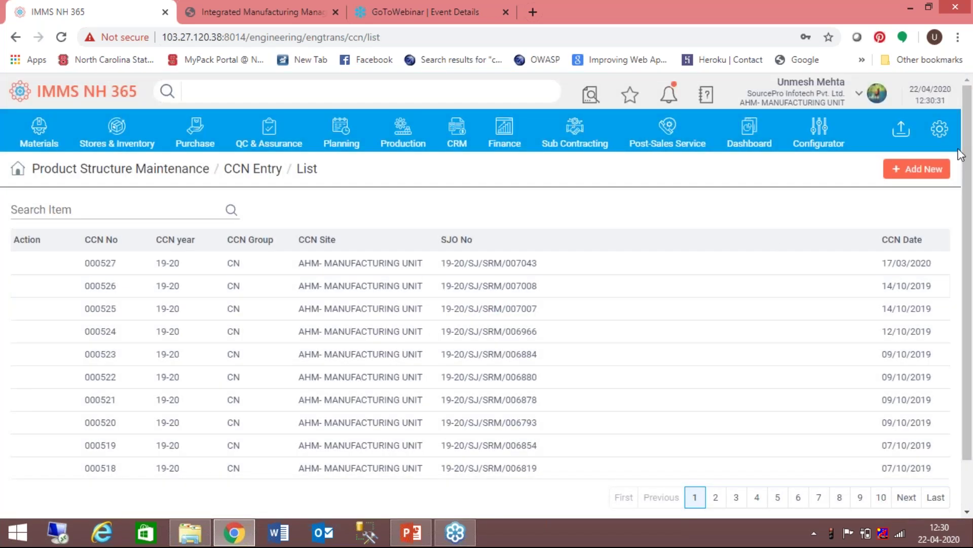
click(938, 170)
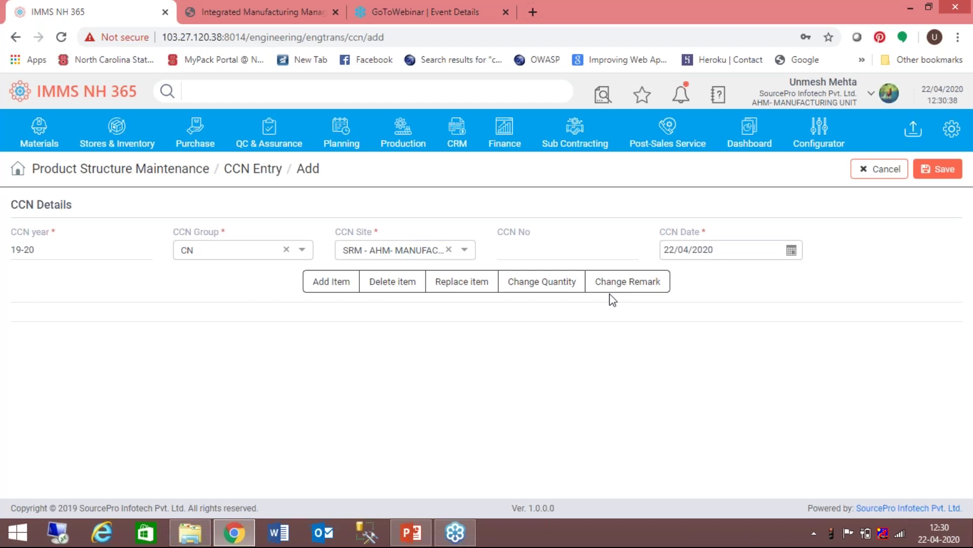
click(884, 168)
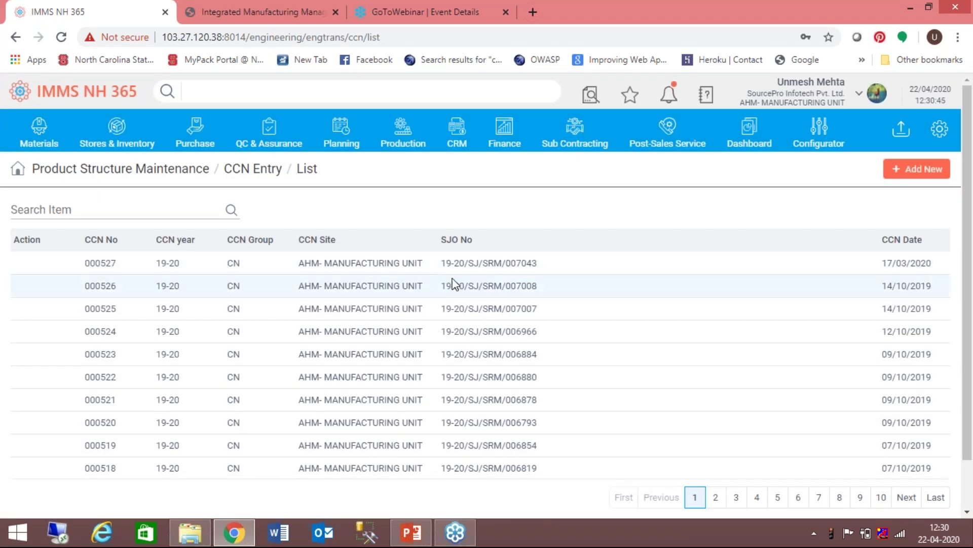
click(376, 274)
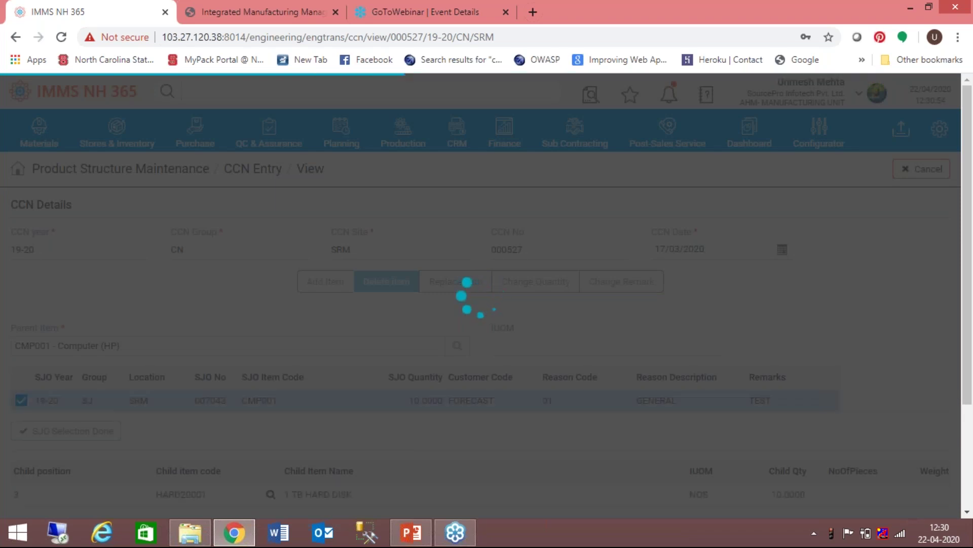
scroll(947, 484, down, 3)
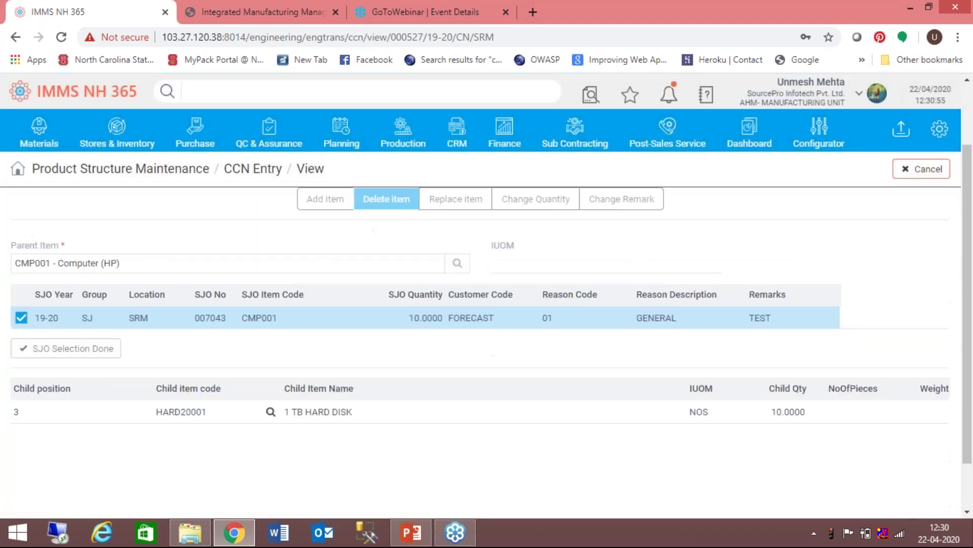
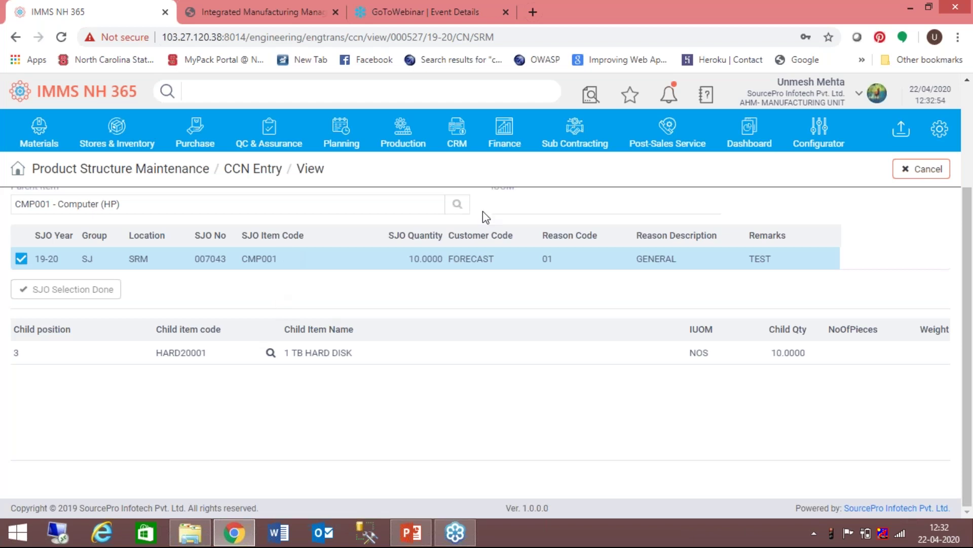
Open the MS Mouldings record in Customer Master and review its Address and GST Details sections
click(455, 147)
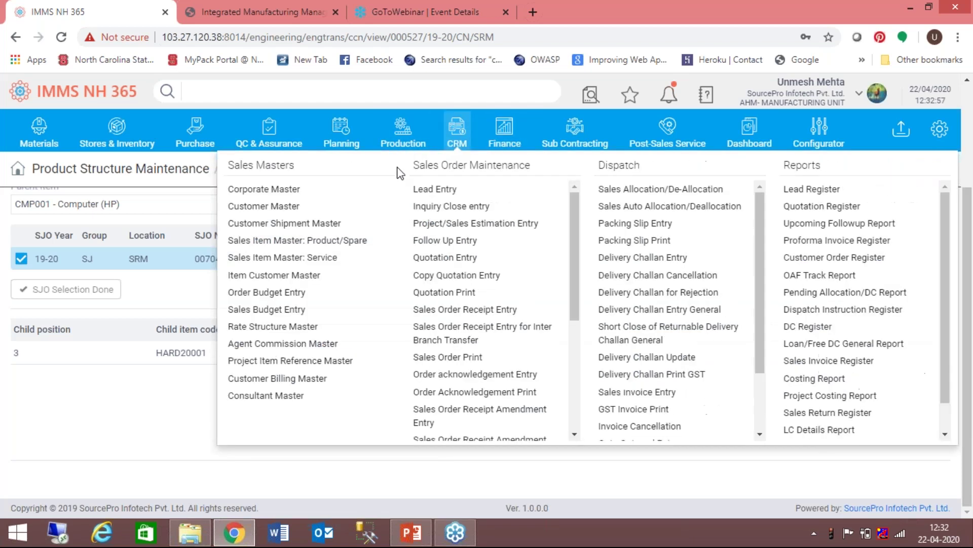
click(294, 212)
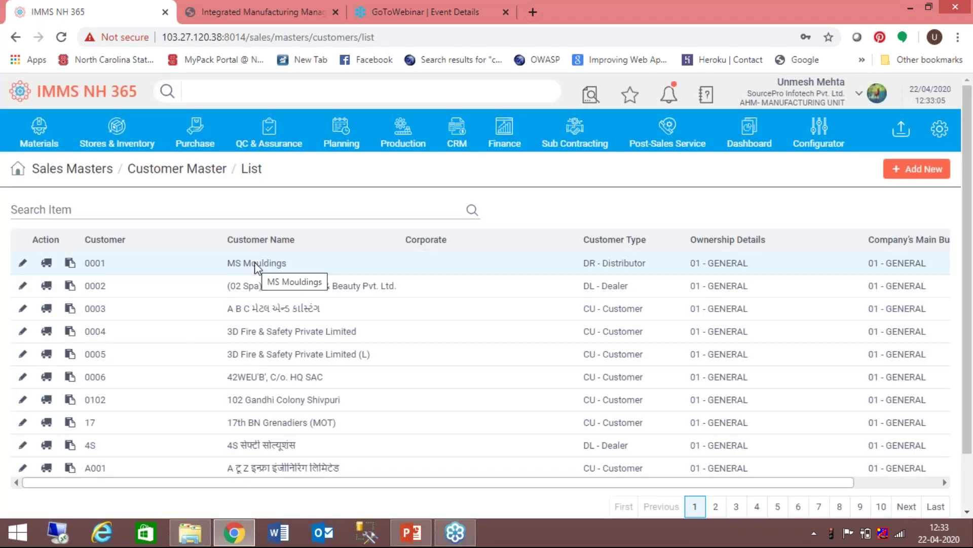
click(256, 263)
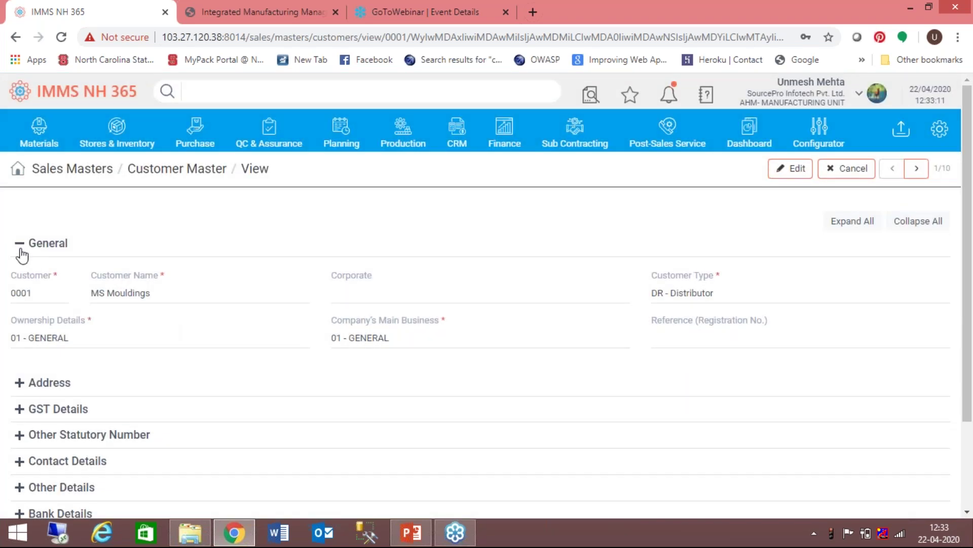
click(20, 247)
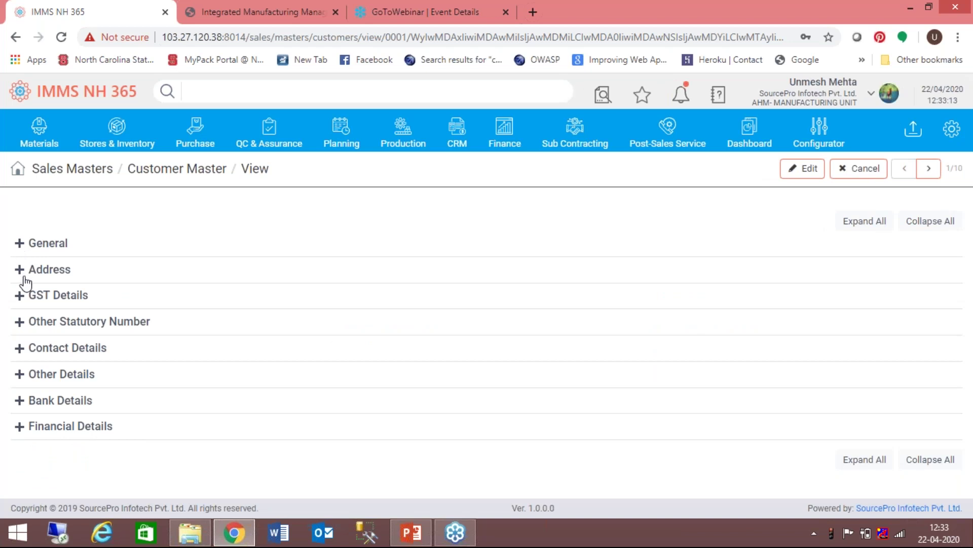
click(20, 269)
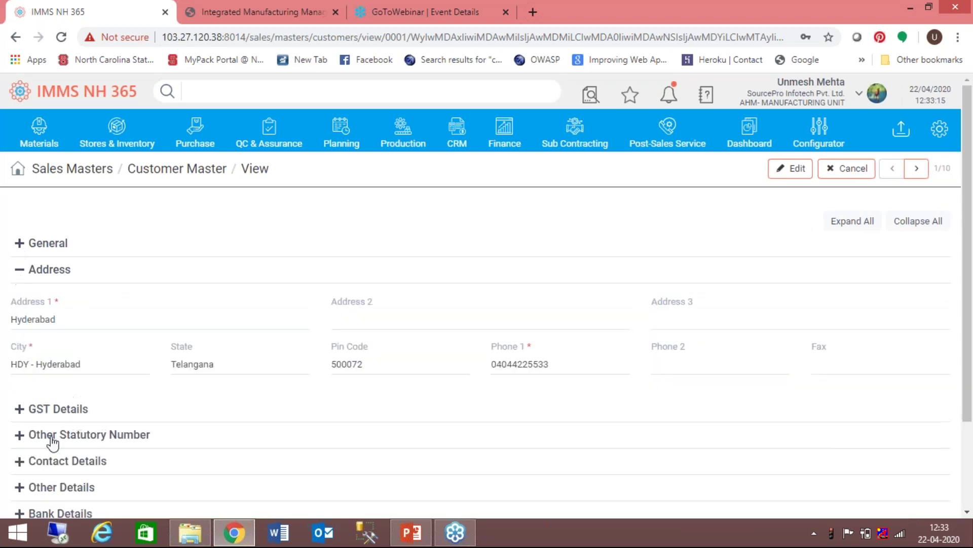
click(20, 408)
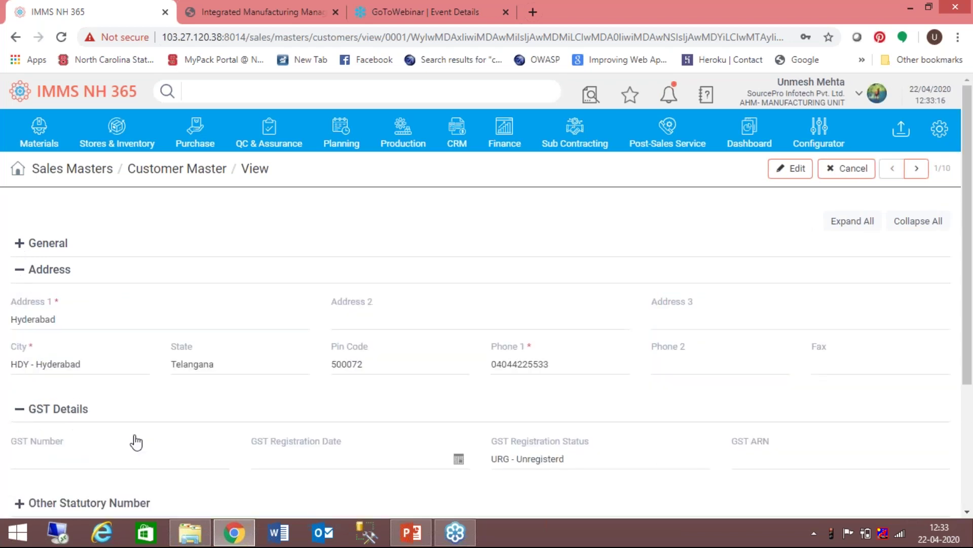
Review the Contact Details and Other Details sections of the MS Mouldings customer record
click(968, 506)
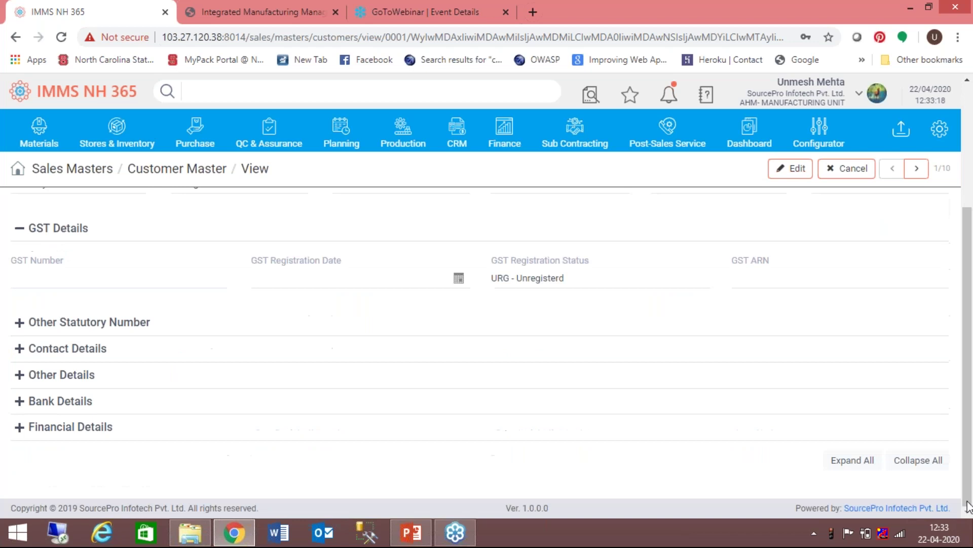
click(19, 350)
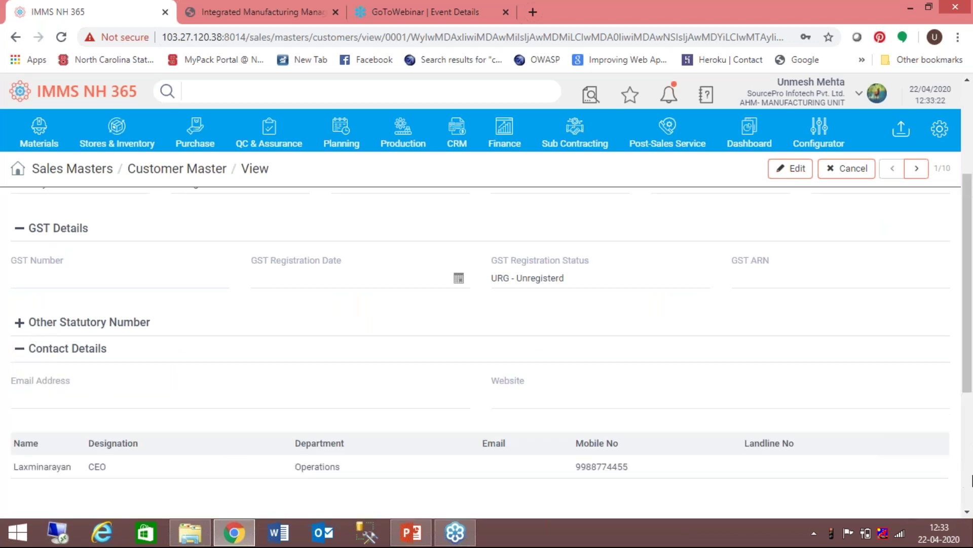
click(970, 479)
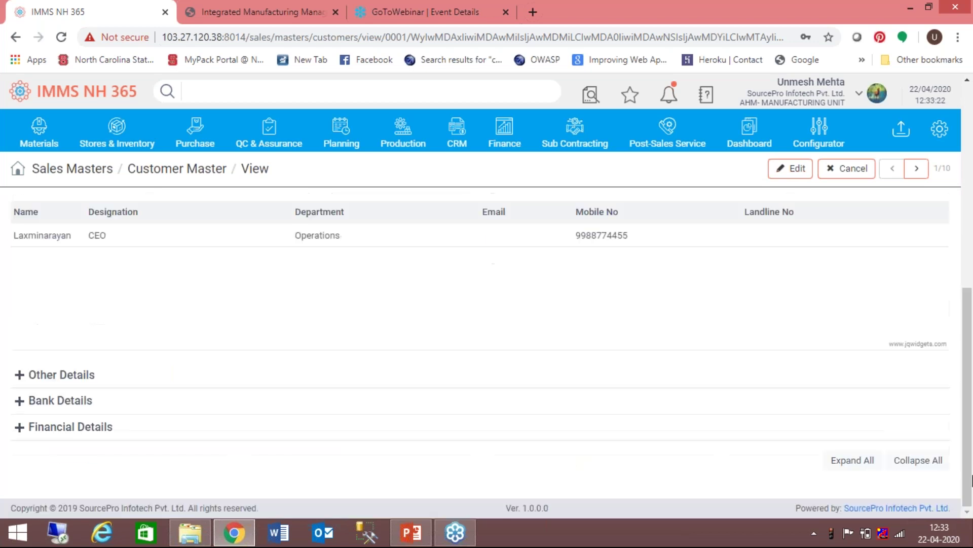
click(20, 376)
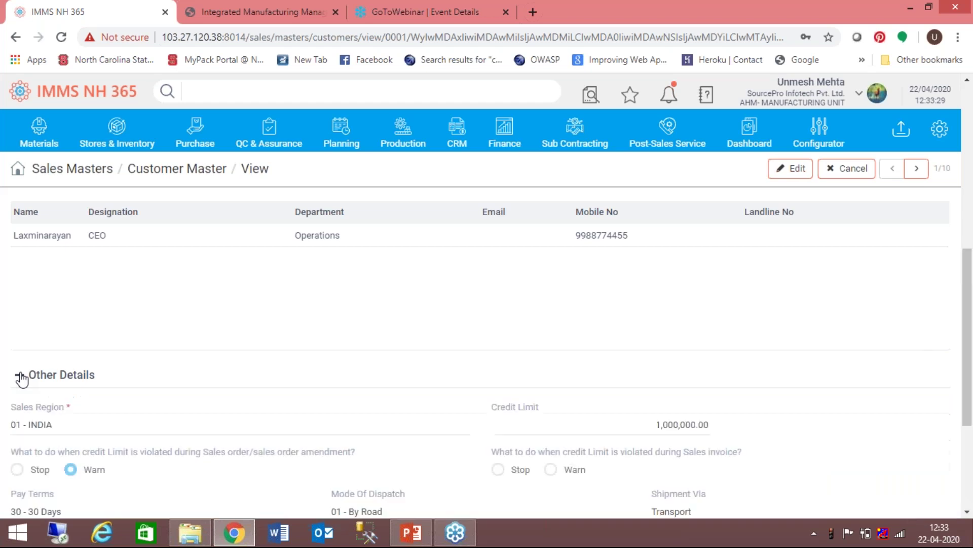
scroll(969, 466, down, 4)
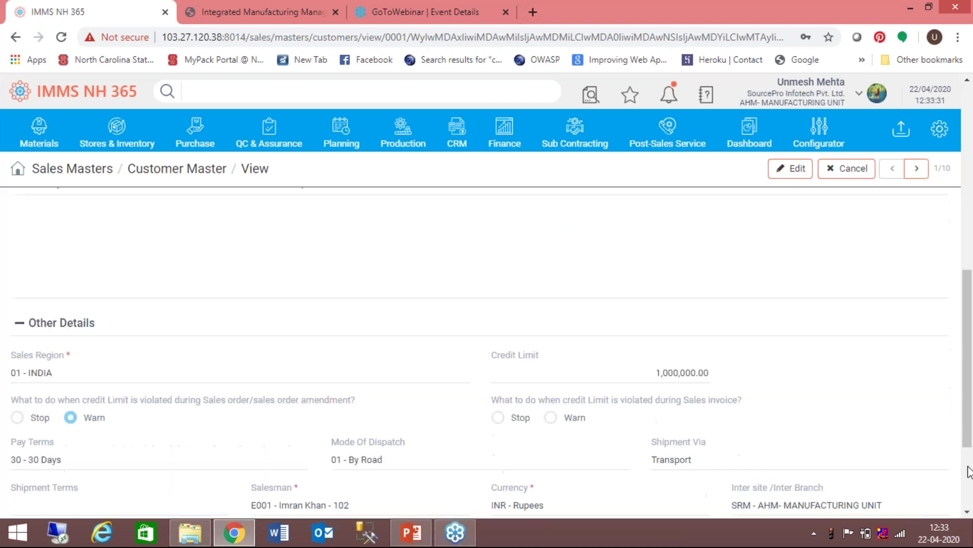
scroll(391, 422, up, 2)
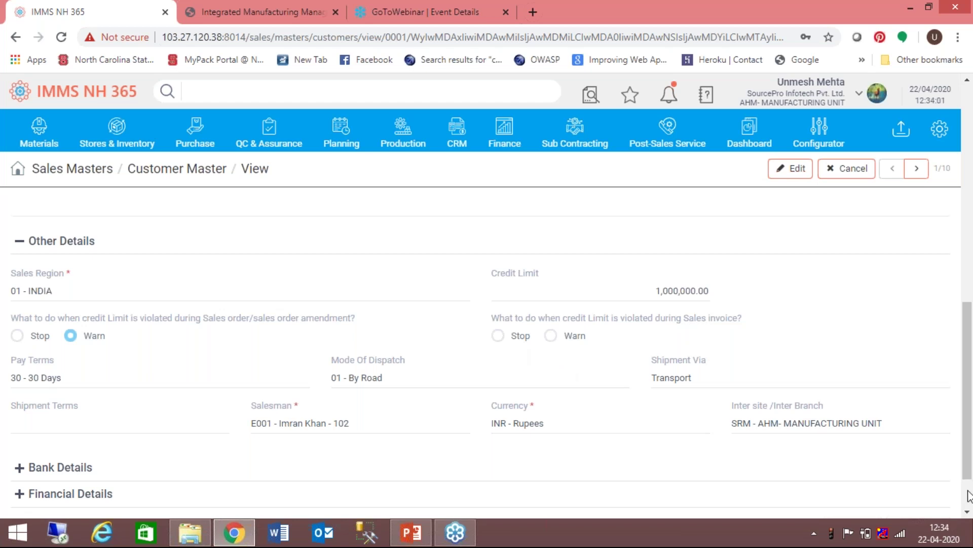
Review the customer's Financial Details and return to the customer list
scroll(971, 477, down, 2)
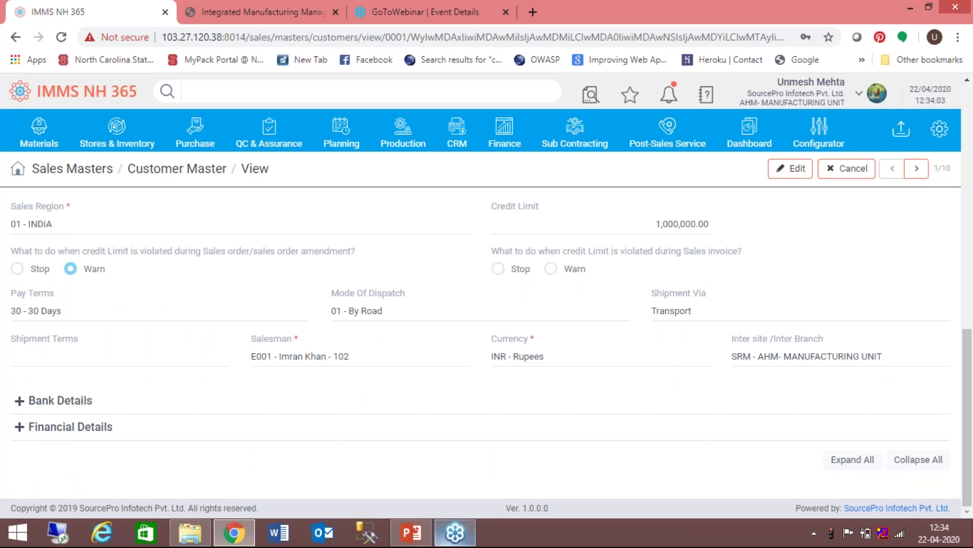
click(23, 429)
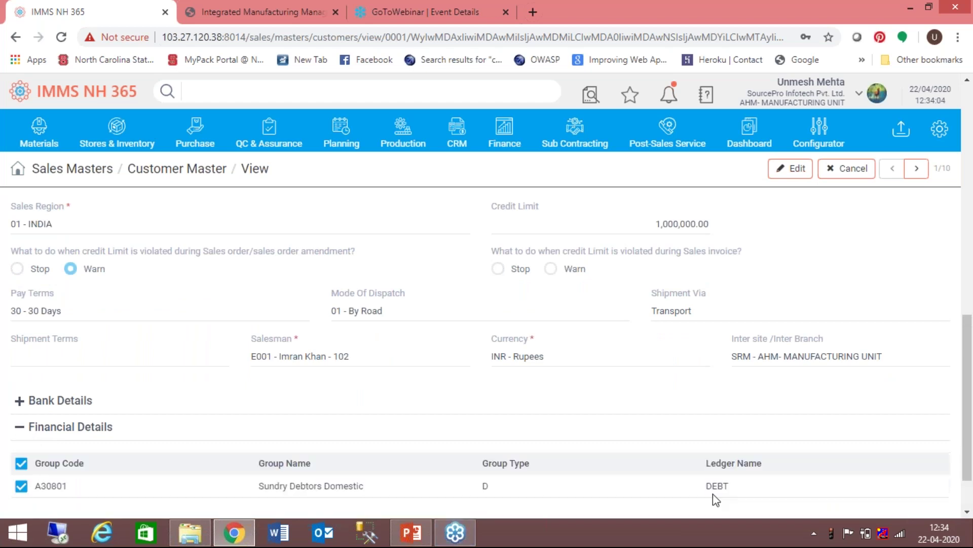
drag(969, 475, 968, 506)
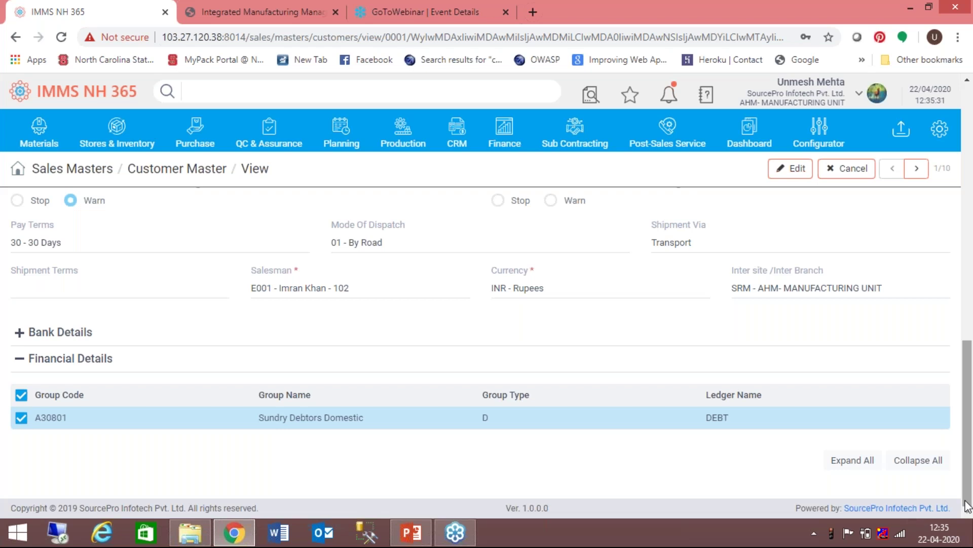
click(854, 171)
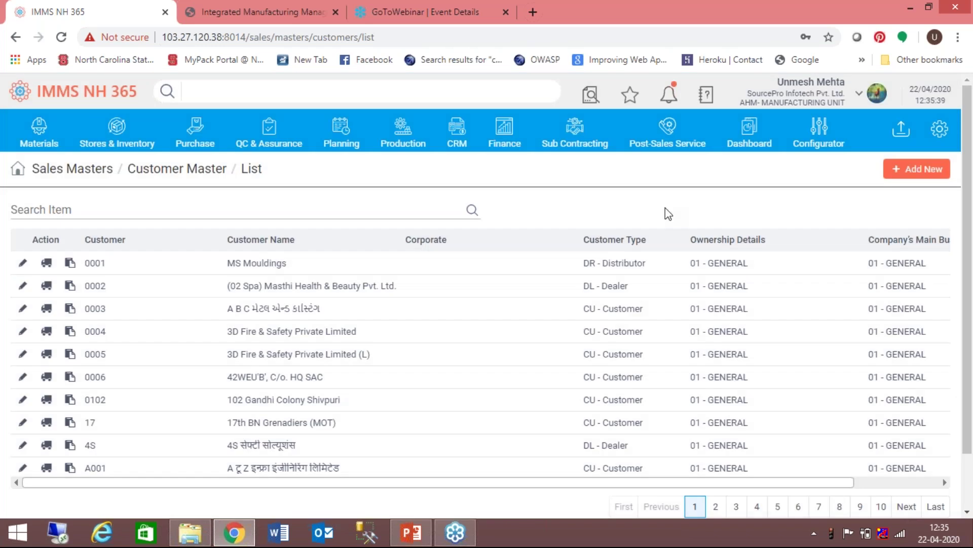
Open item SPR001 in Sales Item Master: Product/Spare, review its basic detail and expand its Rate Structure
click(458, 132)
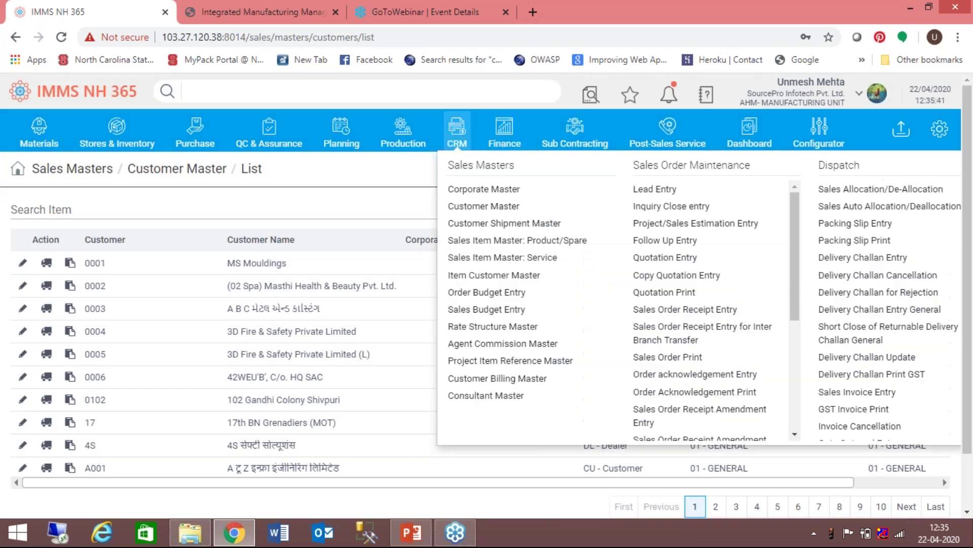
click(295, 242)
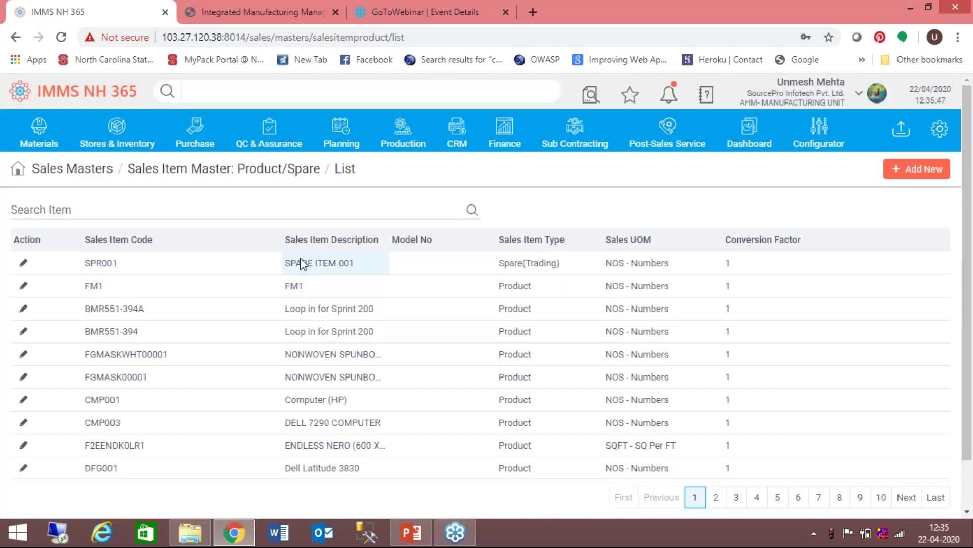
click(114, 264)
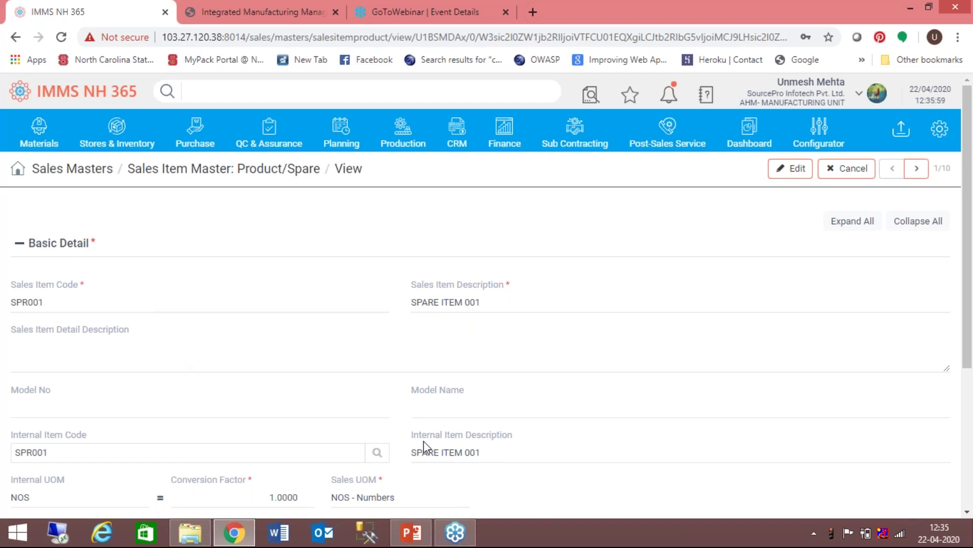
click(969, 513)
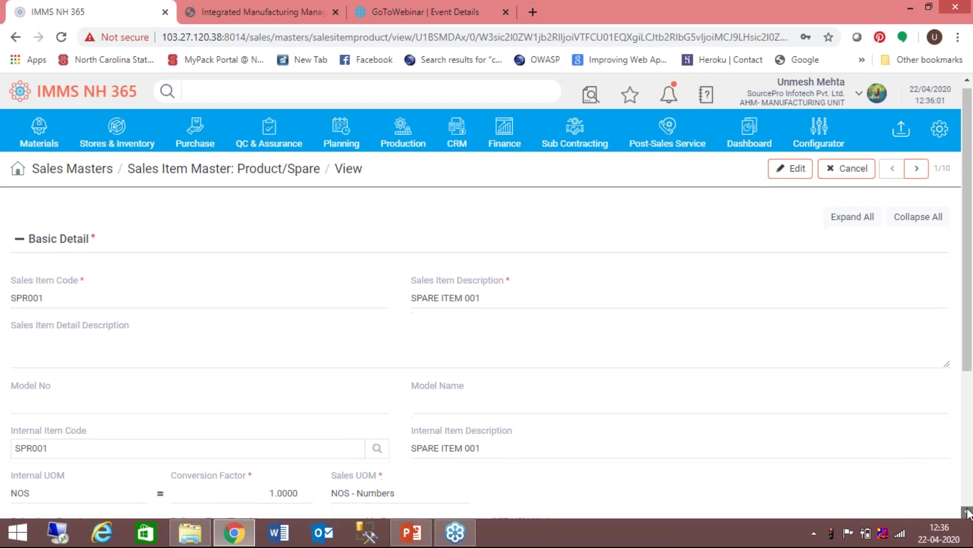
scroll(969, 513, down, 3)
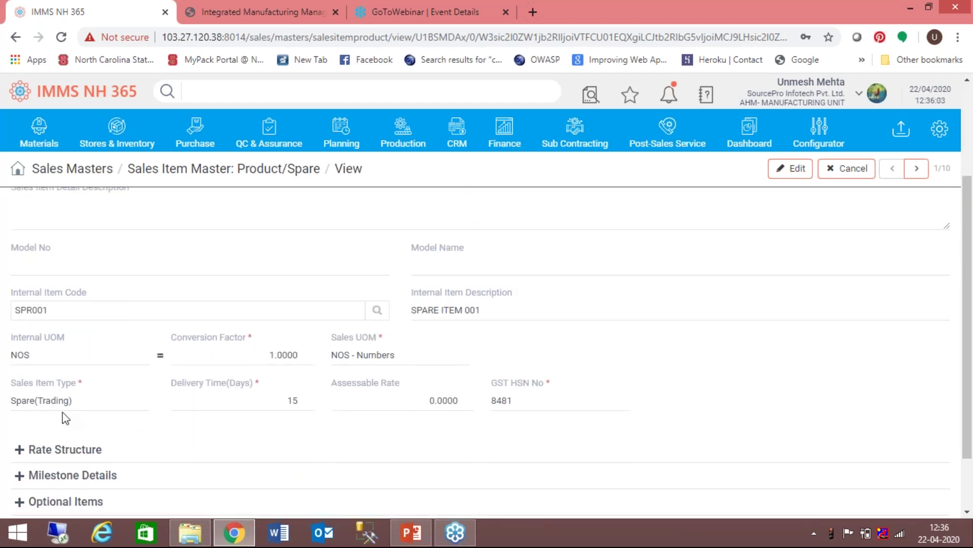
click(19, 451)
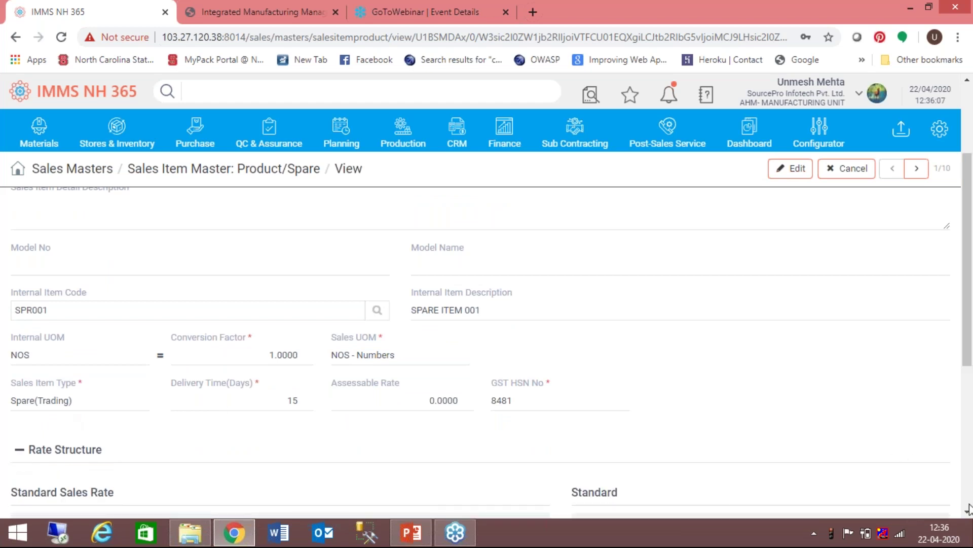
Review the Standard Sales Rate of item SPR001 and return to the sales item list
scroll(968, 509, down, 6)
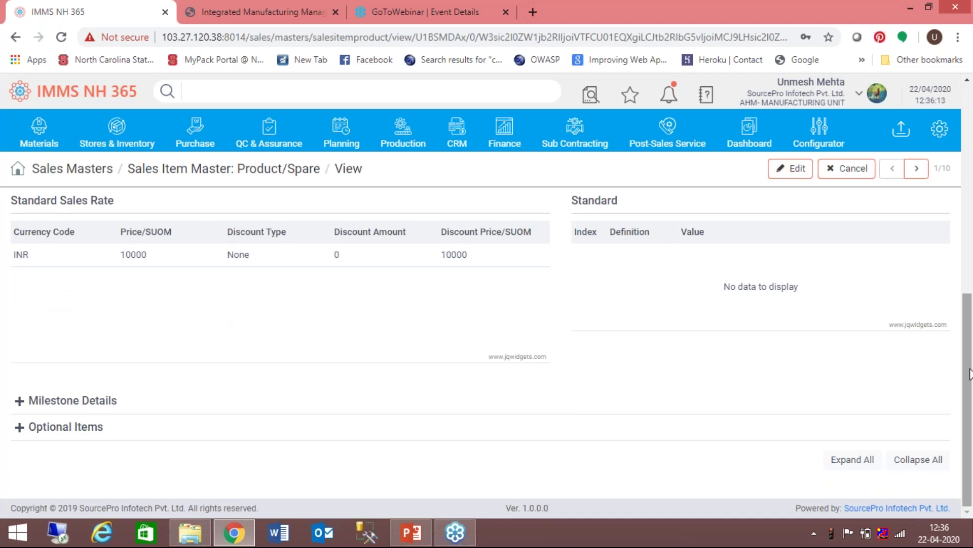
drag(968, 369, 967, 199)
click(851, 176)
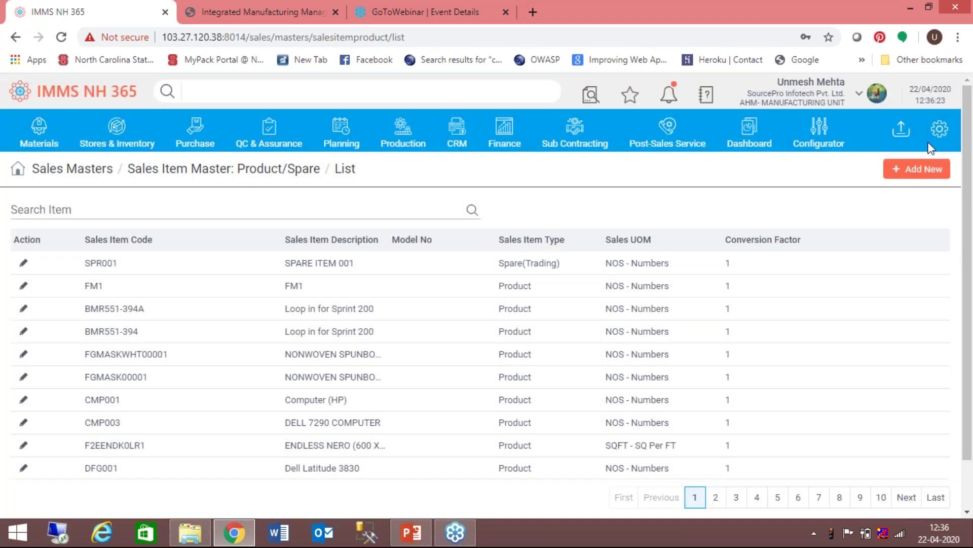
View the Item Customer Master list, and open the Lead Entry list and reload it
click(460, 151)
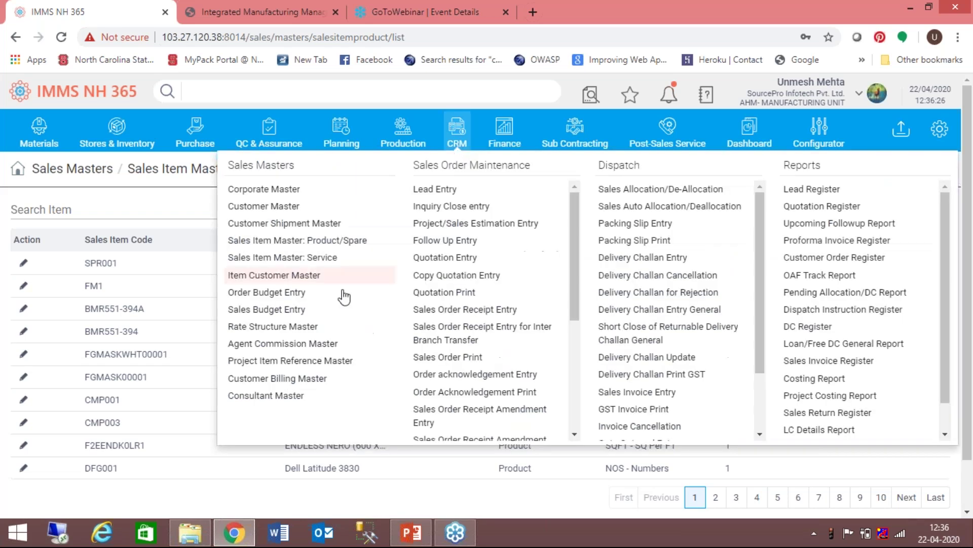
click(280, 276)
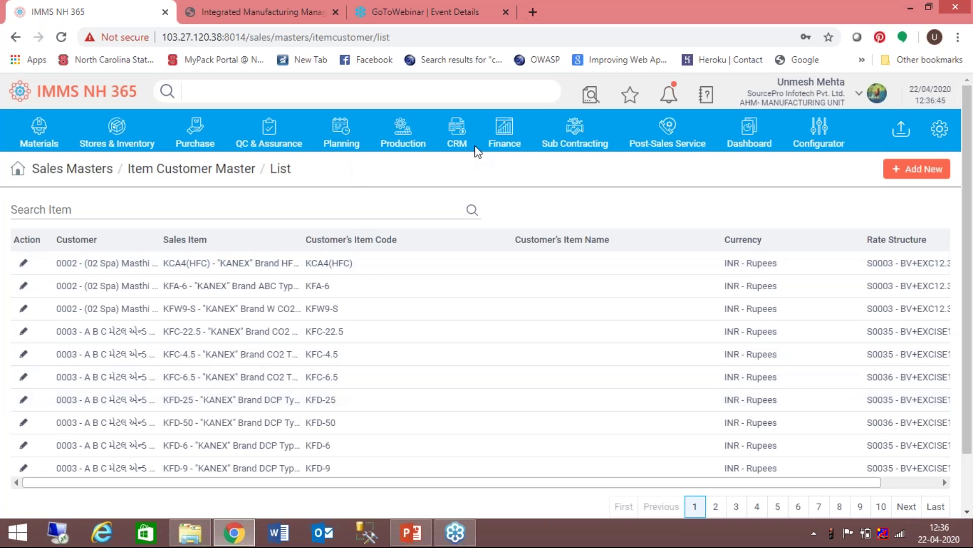
click(462, 136)
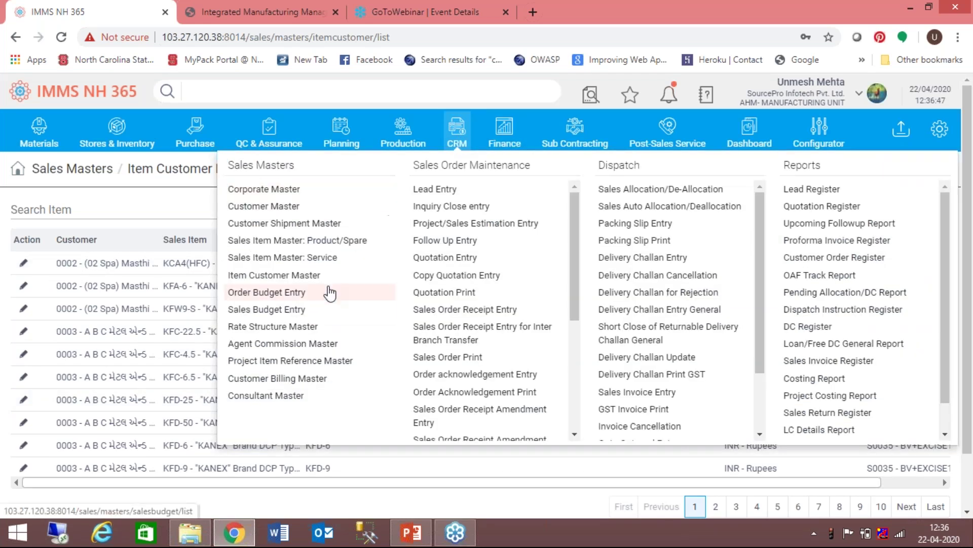
click(433, 190)
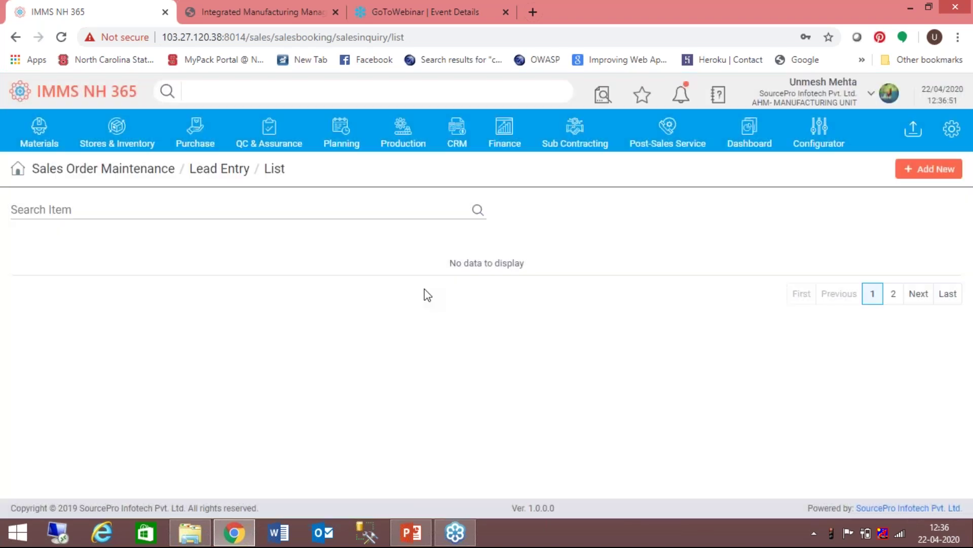
click(61, 37)
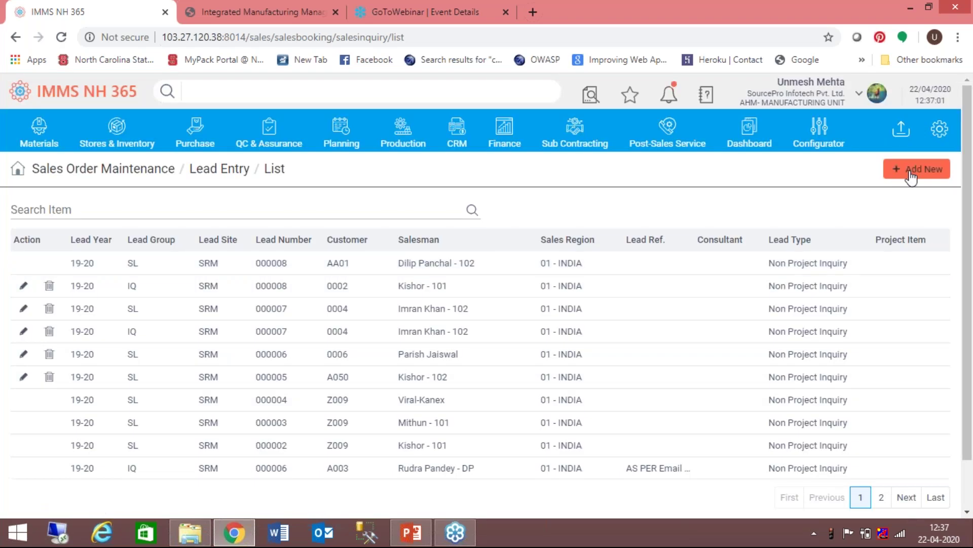
Start a new lead and review its Customer and Sales Details and Lead Details, including the Source of Lead options
click(911, 171)
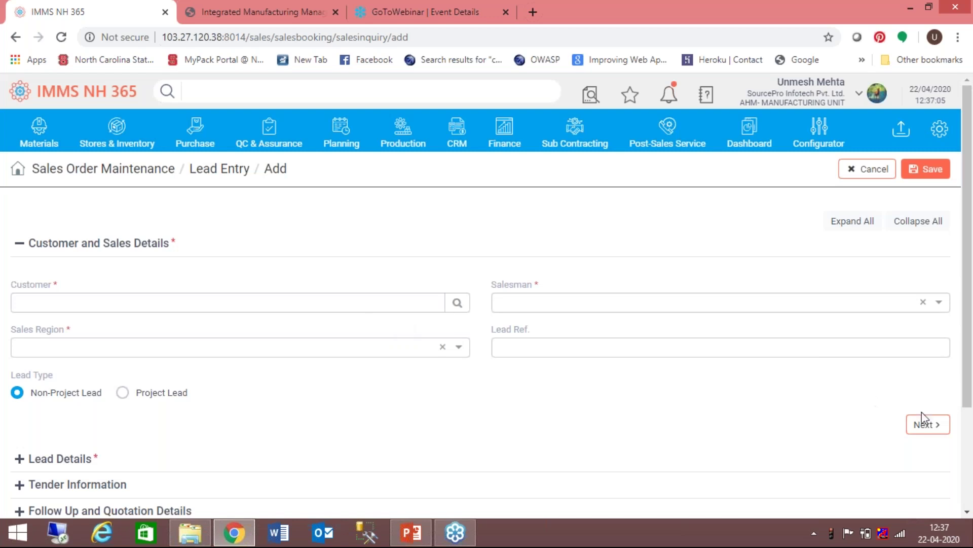
drag(967, 391, 967, 443)
scroll(379, 419, down, 2)
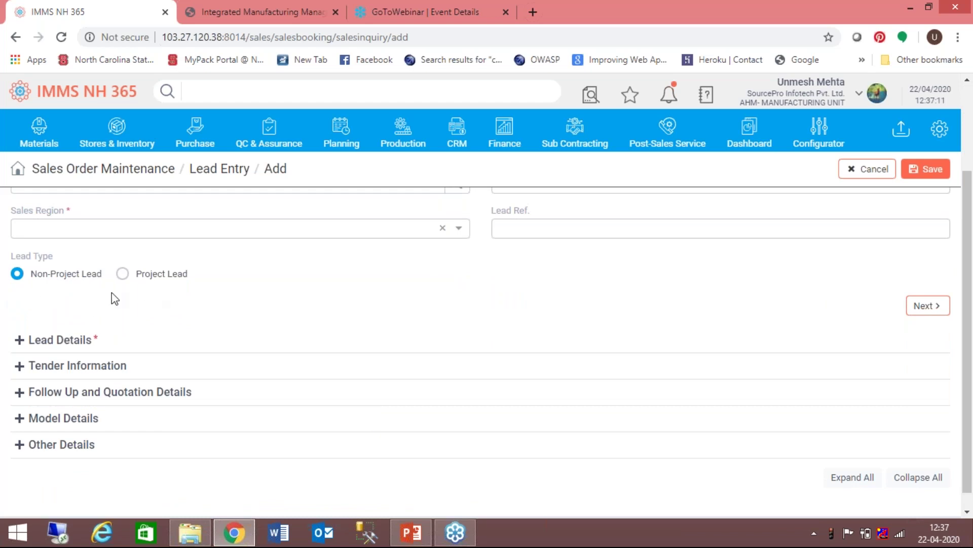
click(20, 340)
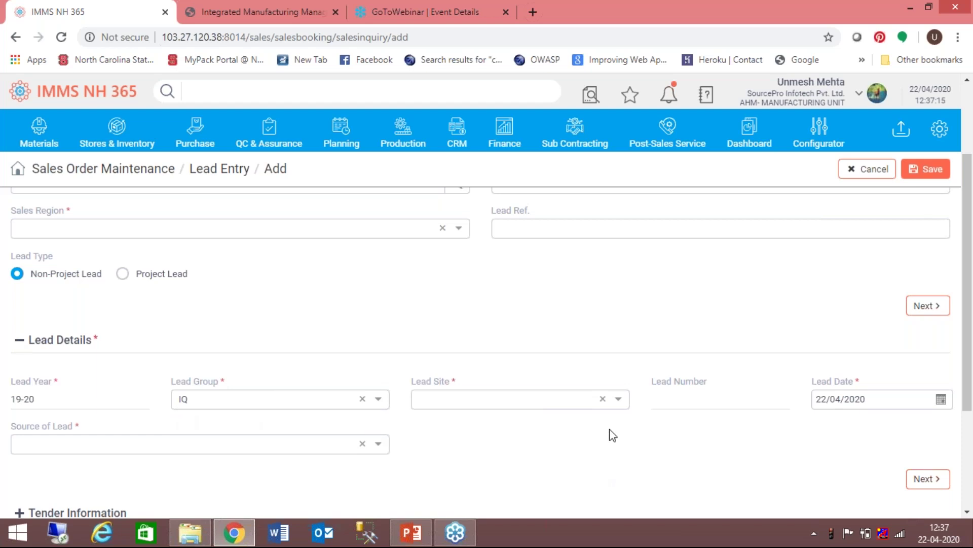
drag(969, 395, 971, 469)
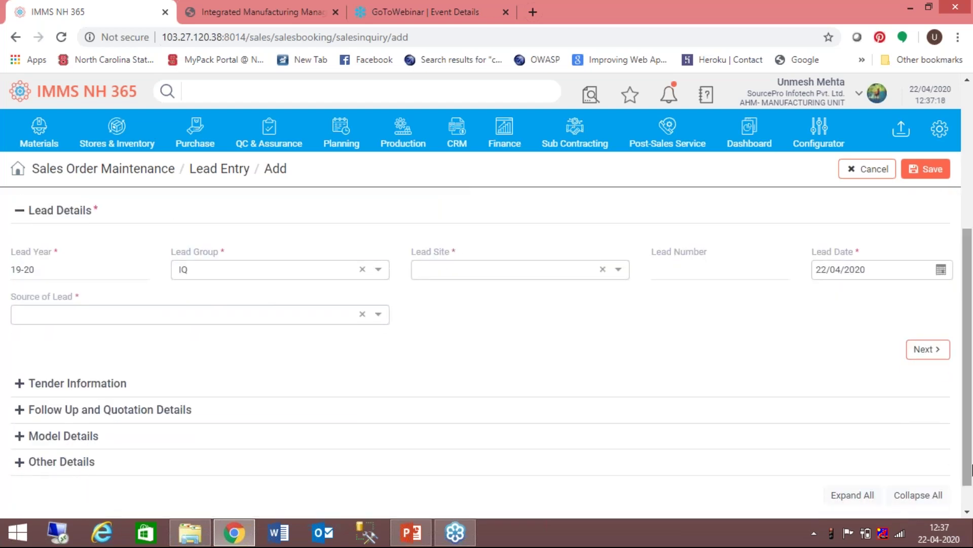
click(378, 317)
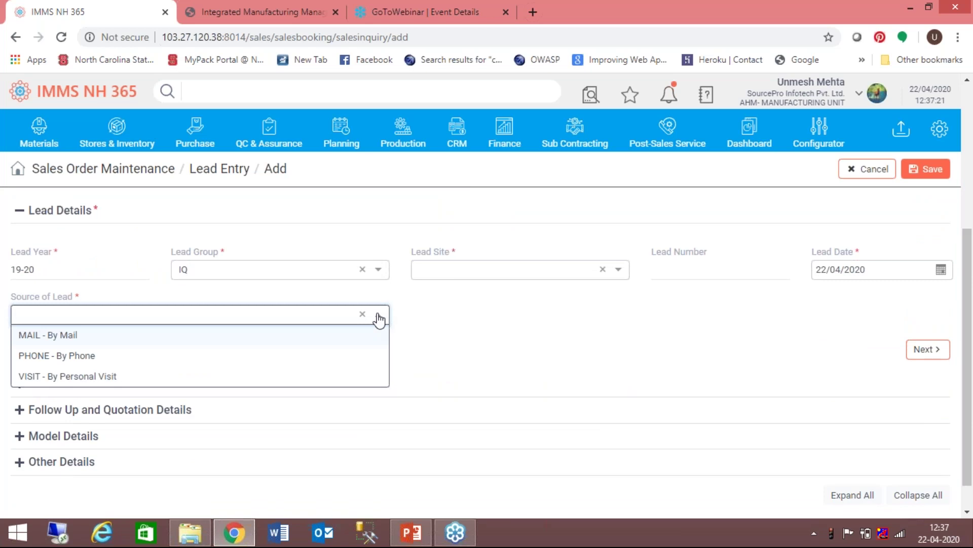
click(443, 339)
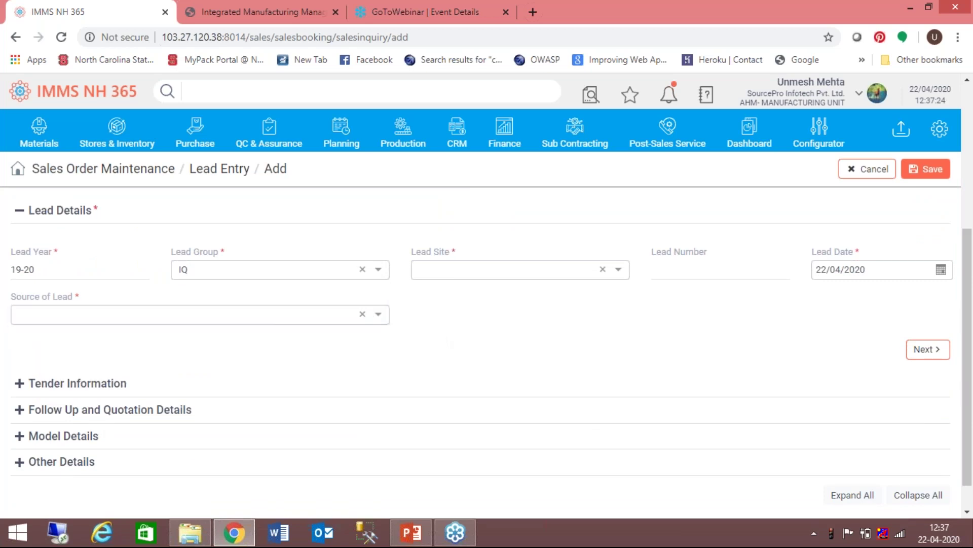
Expand and review the Tender Information and Follow Up and Quotation Details sections of the new lead
click(20, 384)
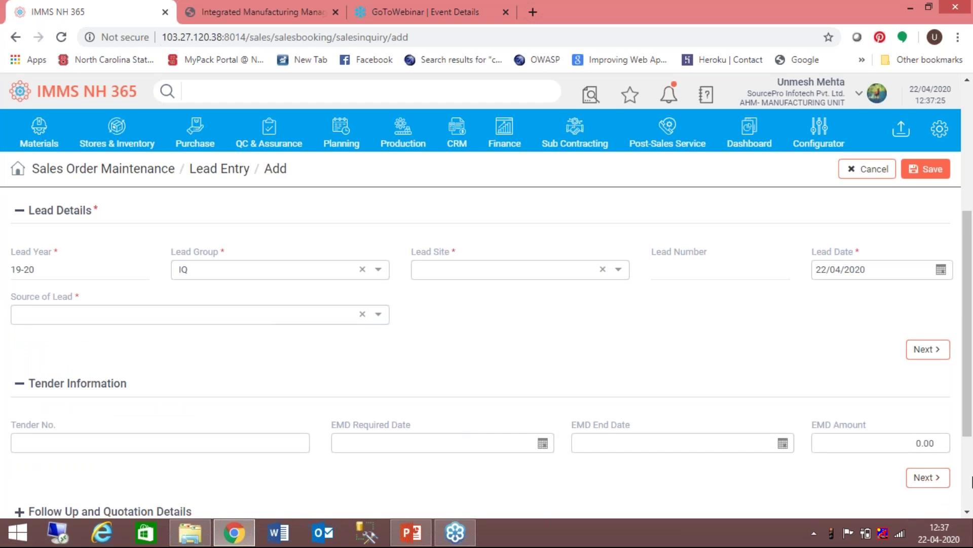
scroll(968, 498, down, 3)
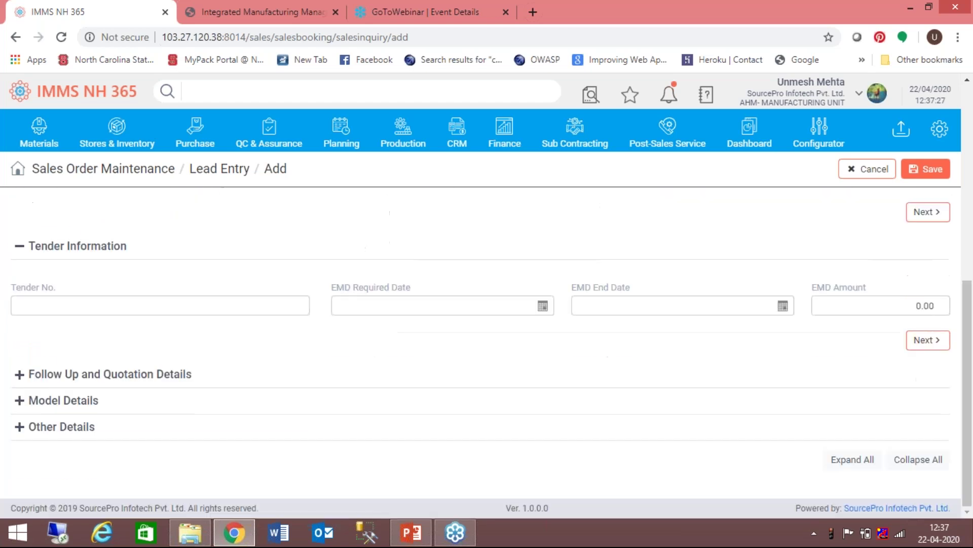
click(20, 378)
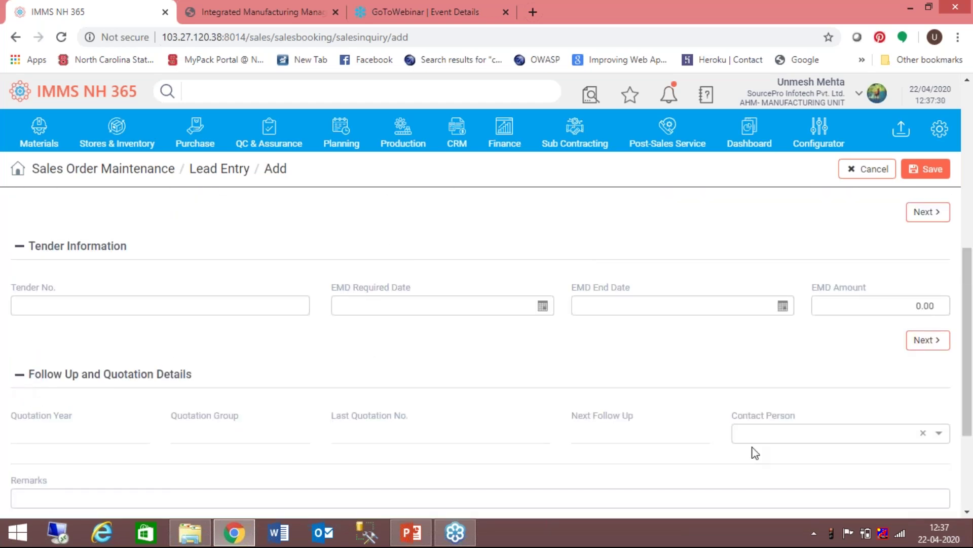
scroll(968, 447, down, 3)
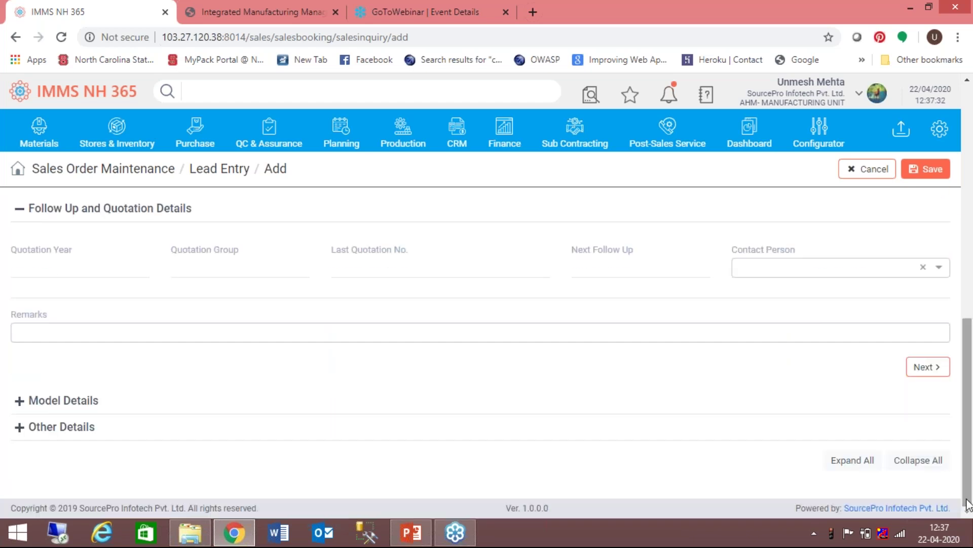
Expand the Model Details and Other Details sections of the new lead, and cancel the entry without saving
click(19, 401)
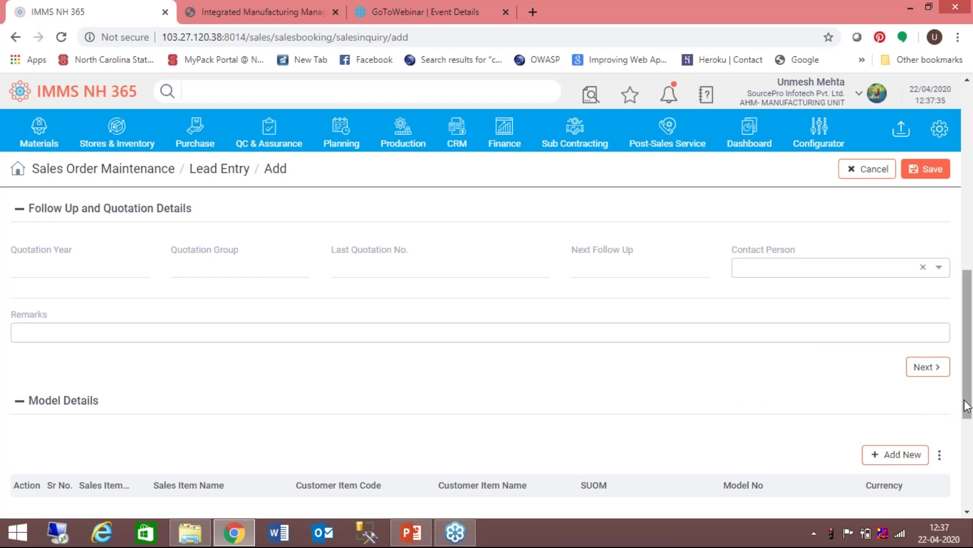
scroll(968, 408, down, 5)
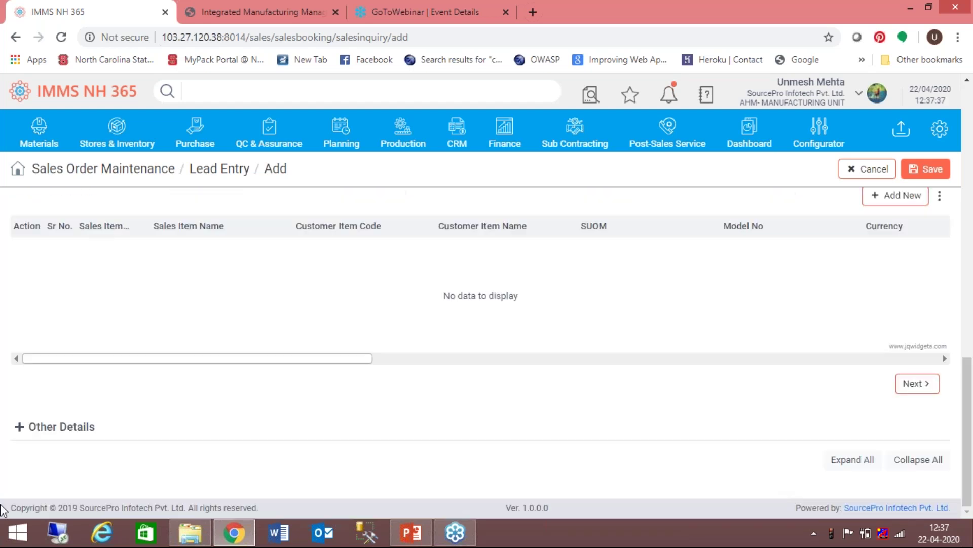
click(19, 428)
drag(966, 465, 943, 301)
click(868, 170)
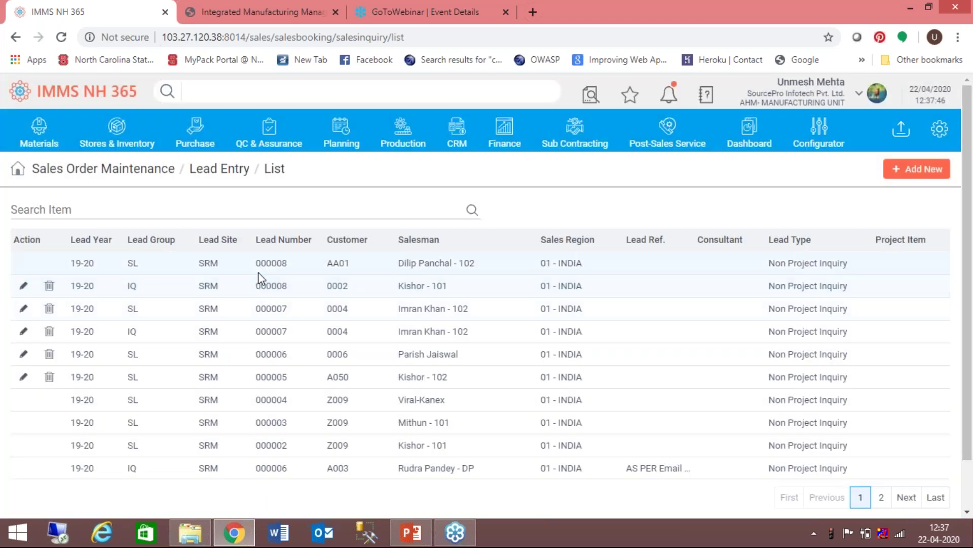
Open the first IQ-group lead in the list, review it with all sections expanded, and return to the list
click(259, 282)
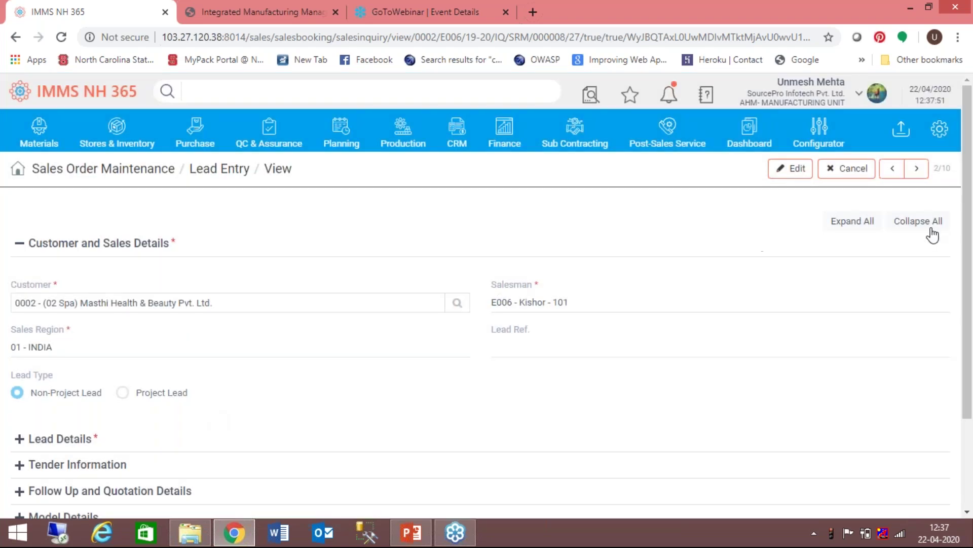
click(927, 228)
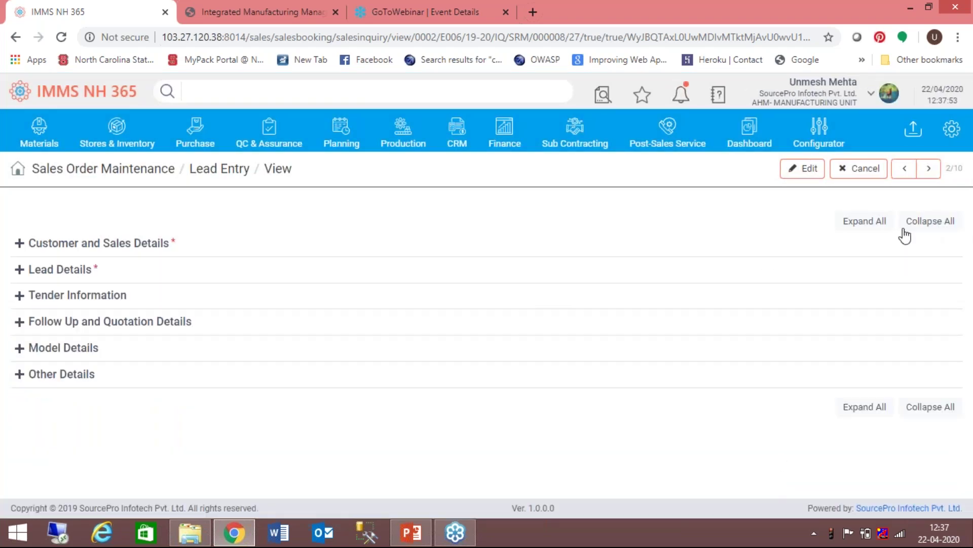
click(865, 223)
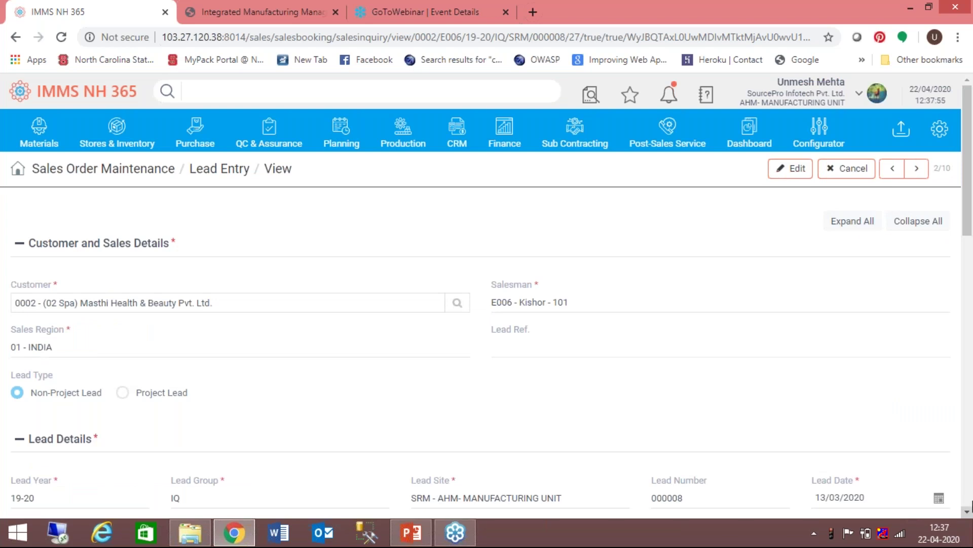
scroll(969, 505, down, 10)
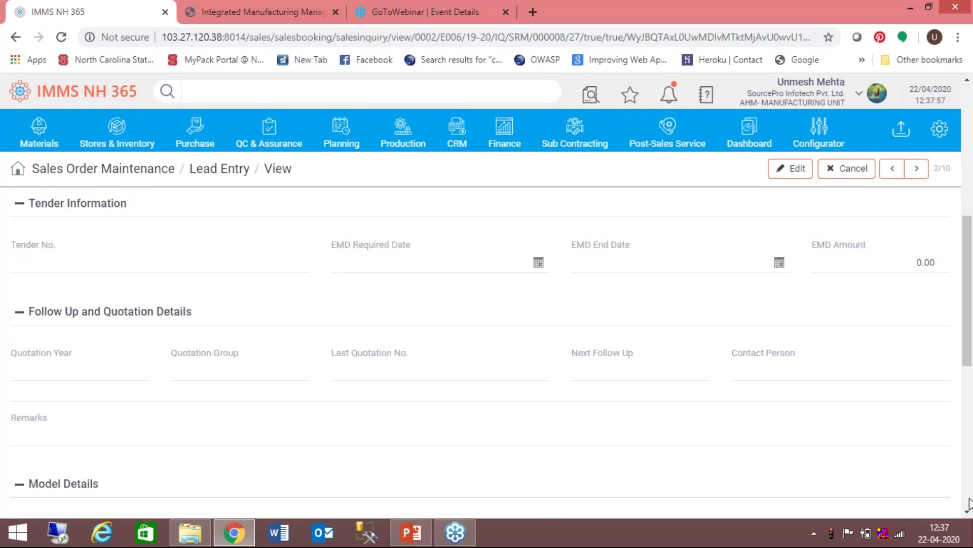
click(844, 168)
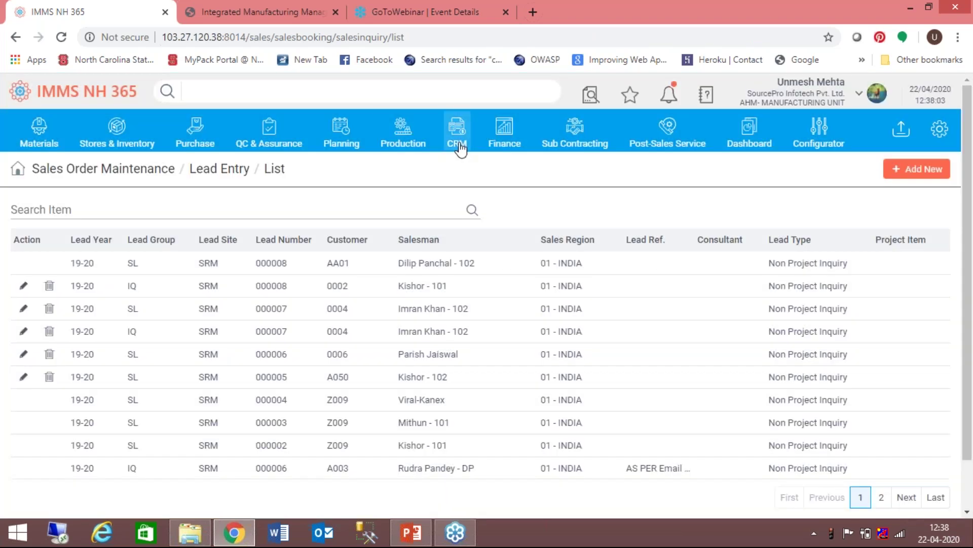
Open and reload the Quotation Entry list, view the blank form for a new quotation, and cancel it
click(460, 148)
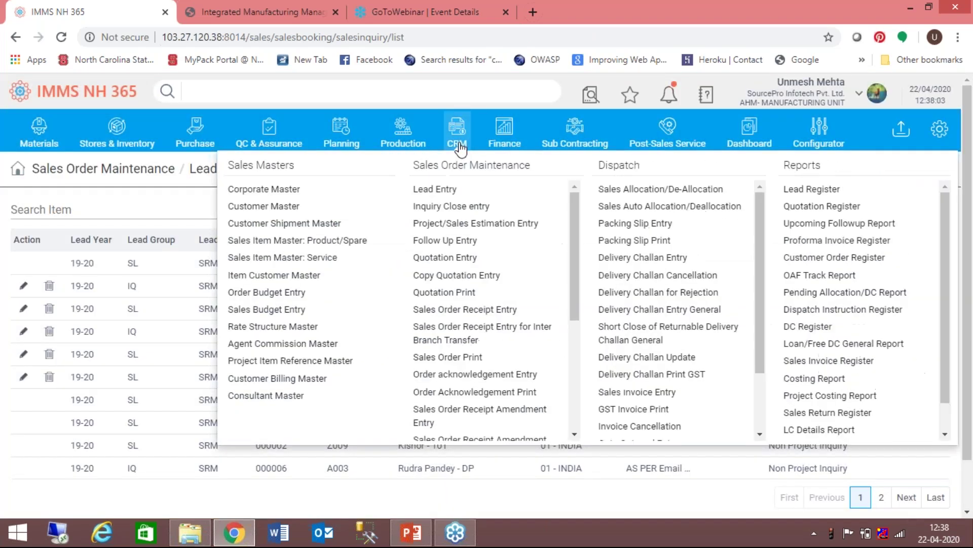
click(439, 257)
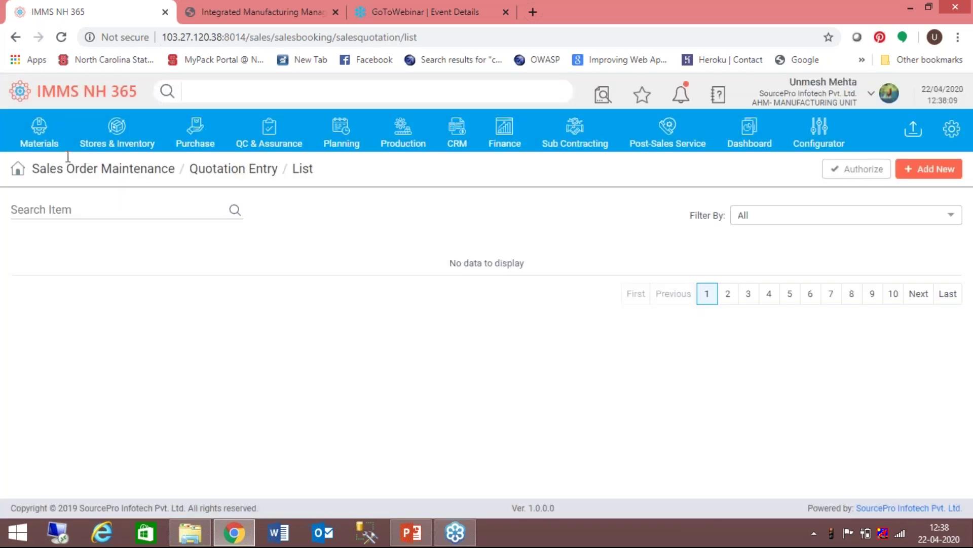
click(57, 40)
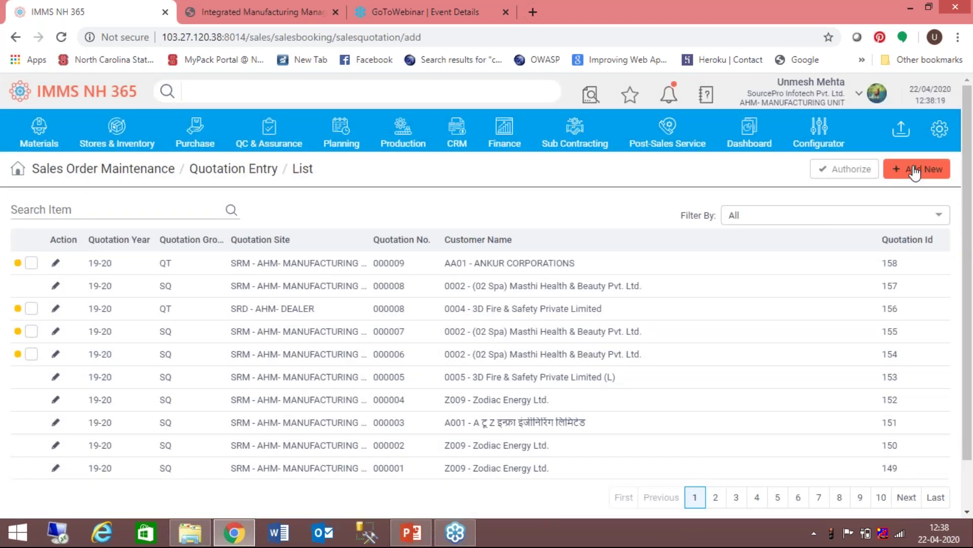
click(914, 172)
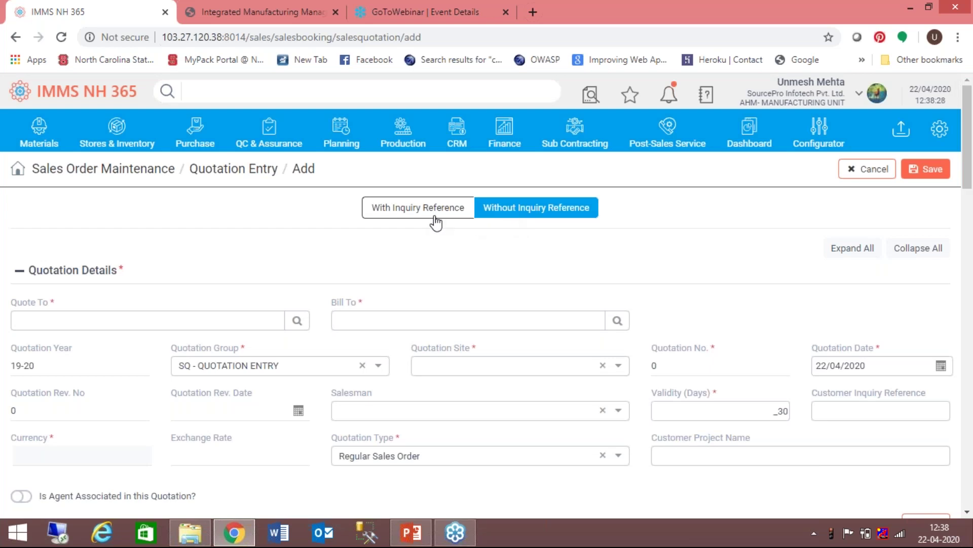
click(874, 170)
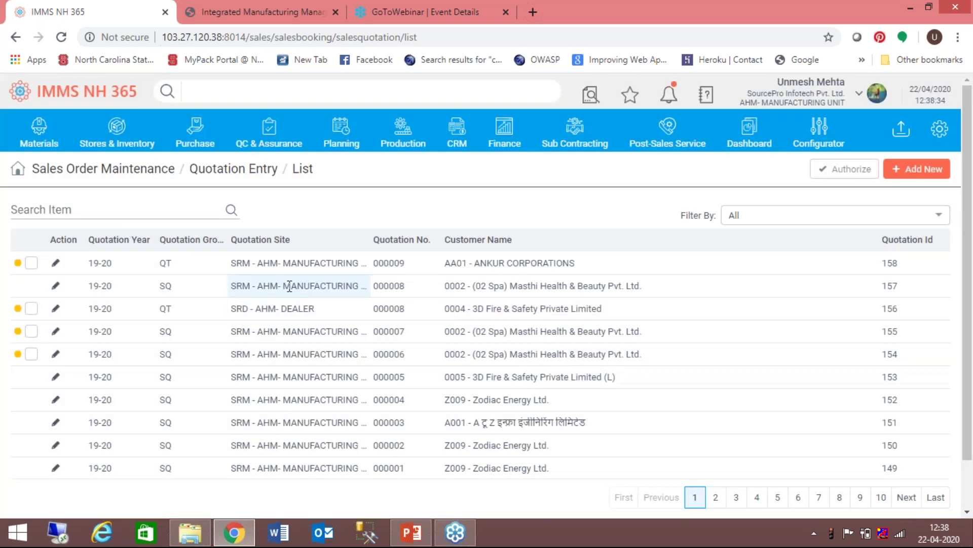
Filter the quotation list by Pending for Authorization, and switch the filter to Authorized
click(941, 217)
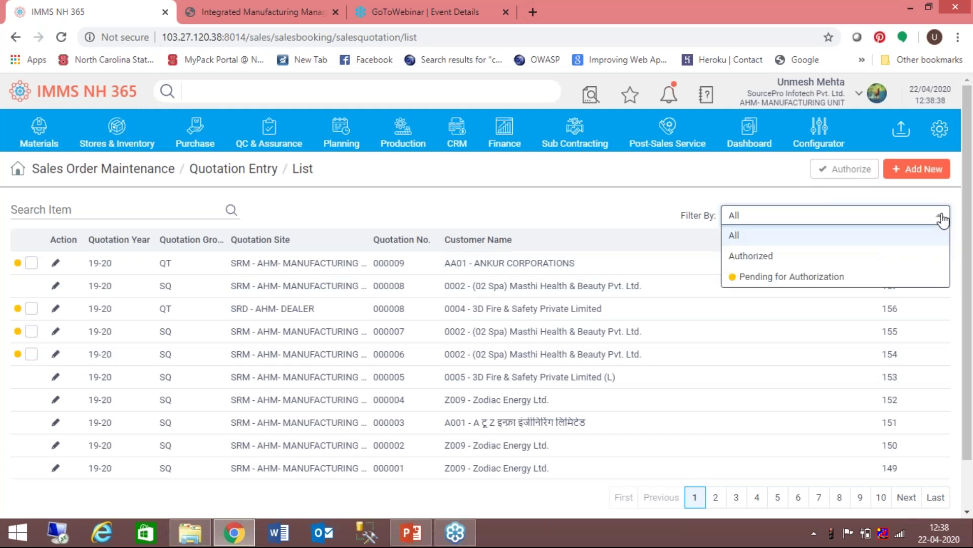
click(780, 278)
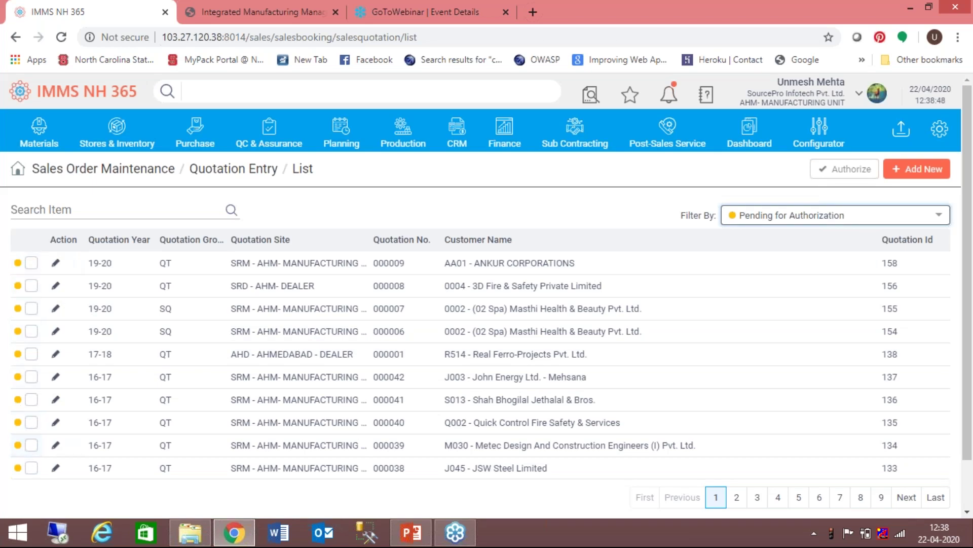
click(844, 215)
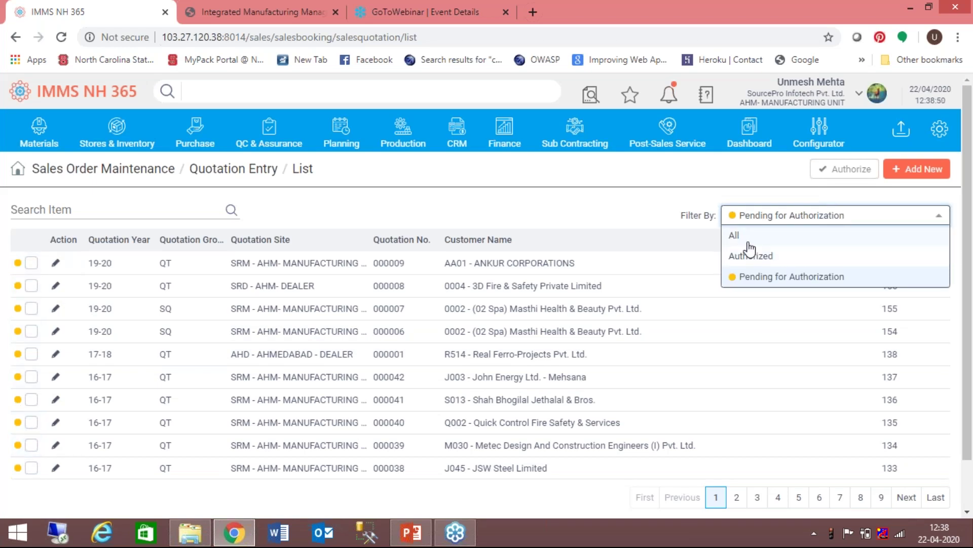
click(751, 260)
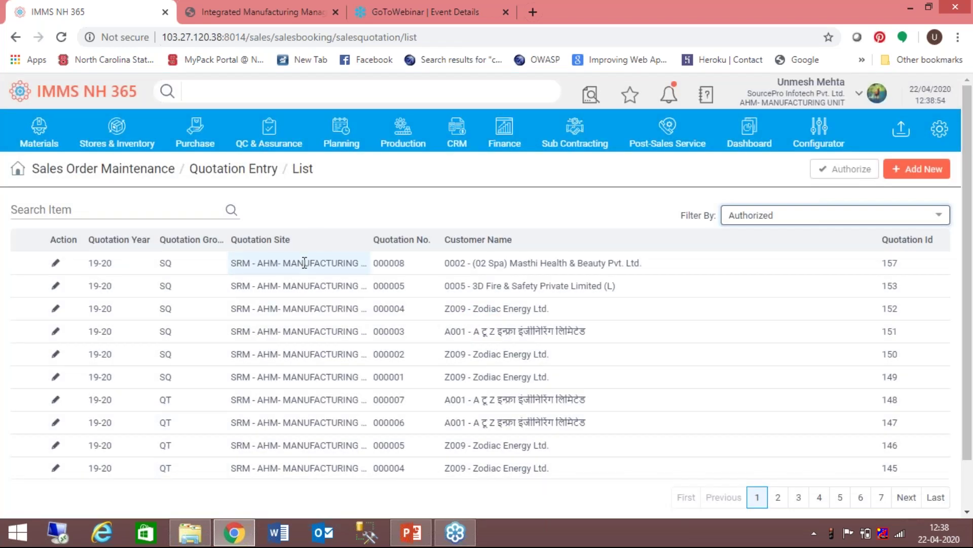
Open the first authorized quotation in the list, review its customer and item rate details, and expand the Total Order Value section
click(305, 264)
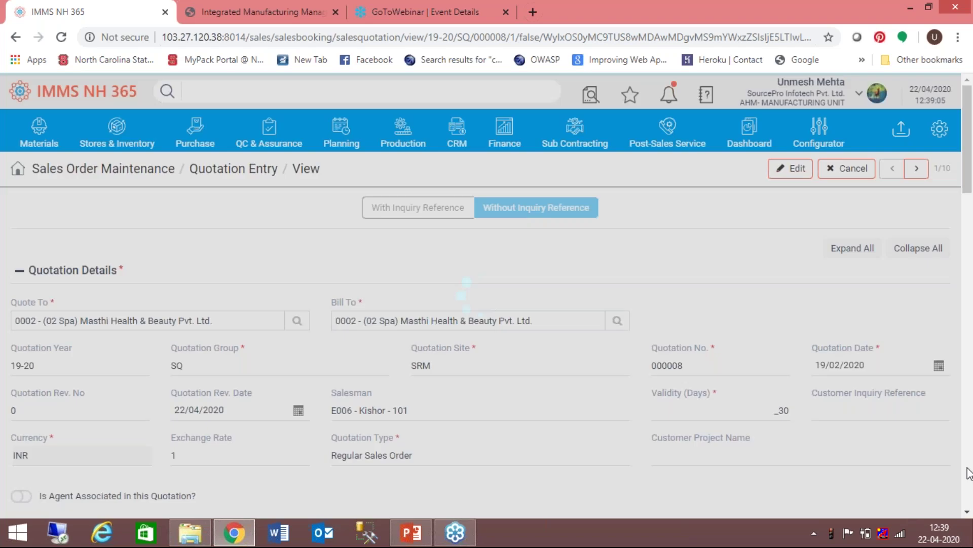
scroll(968, 472, down, 8)
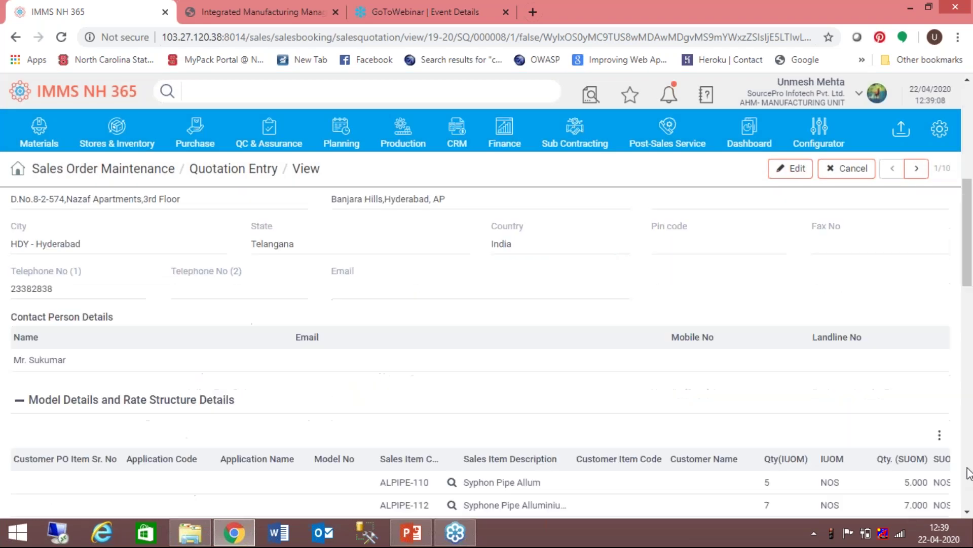
scroll(968, 472, down, 8)
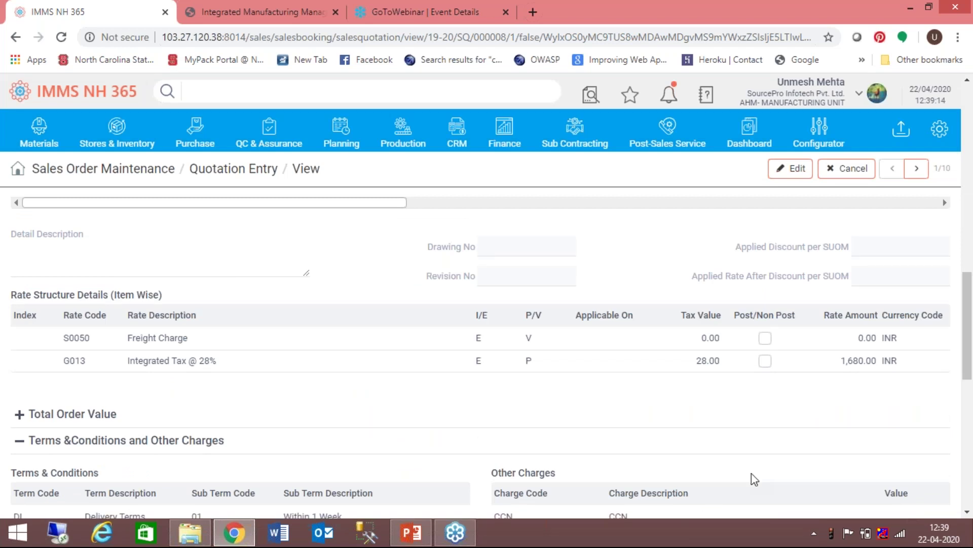
key(super+c)
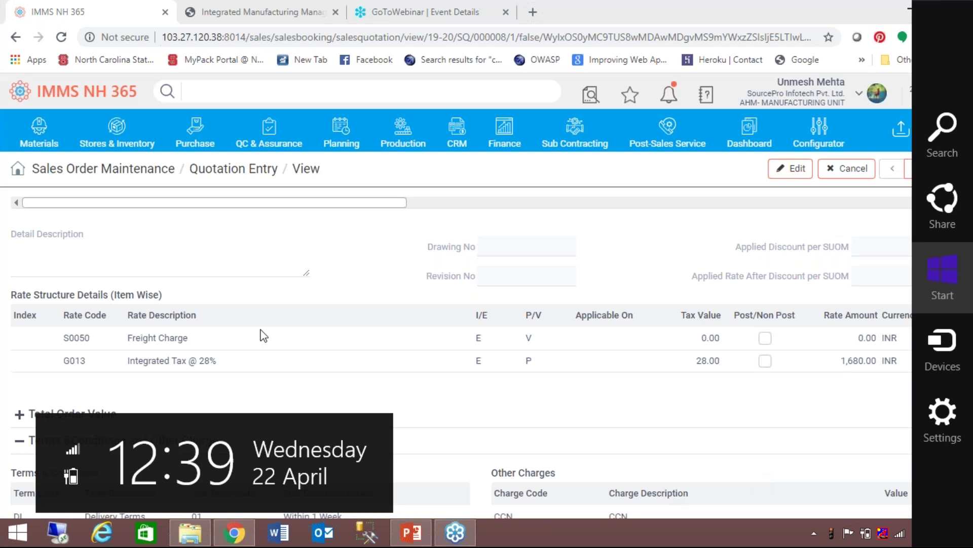
key(Escape)
click(19, 421)
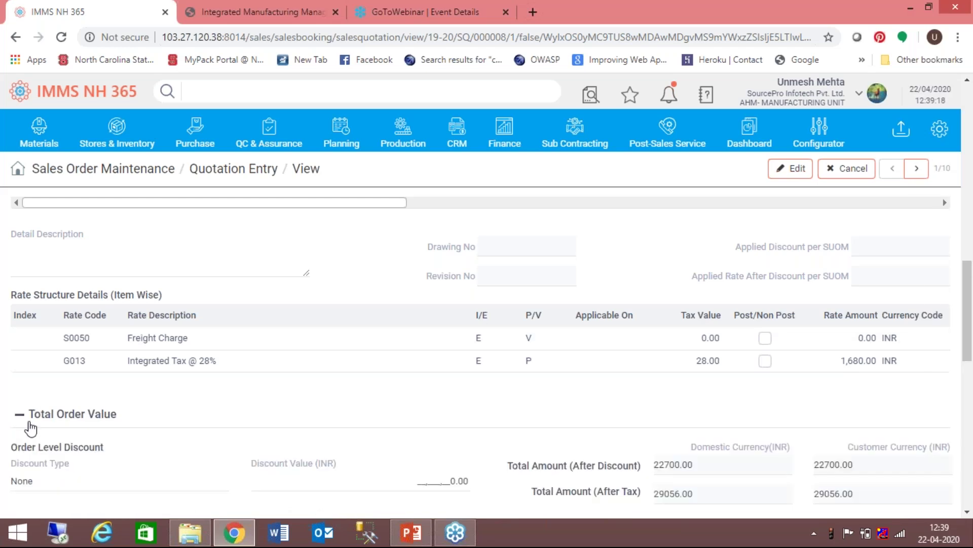
scroll(971, 452, down, 7)
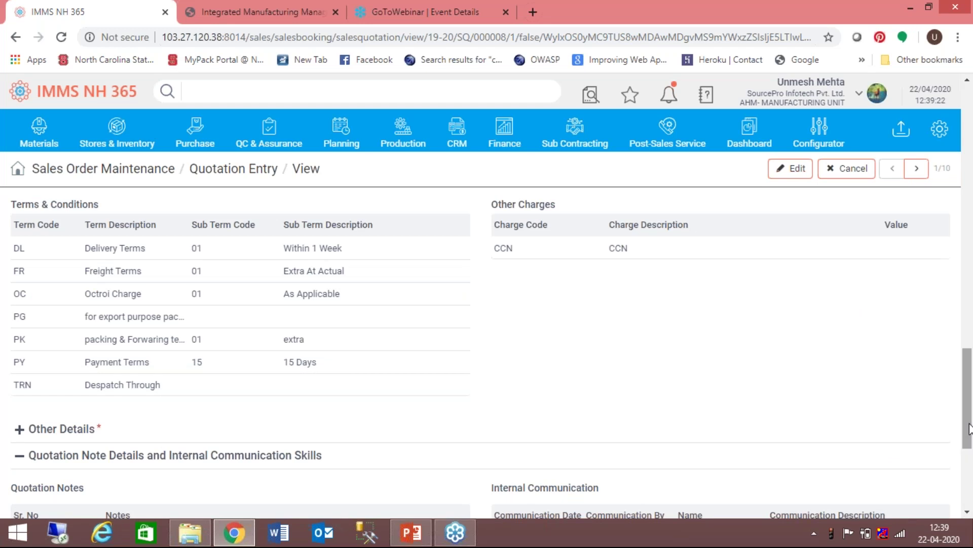
Review the quotation's terms and notes, expand its Other Details section, and return to the quotation list
drag(969, 428, 968, 405)
scroll(501, 336, down, 5)
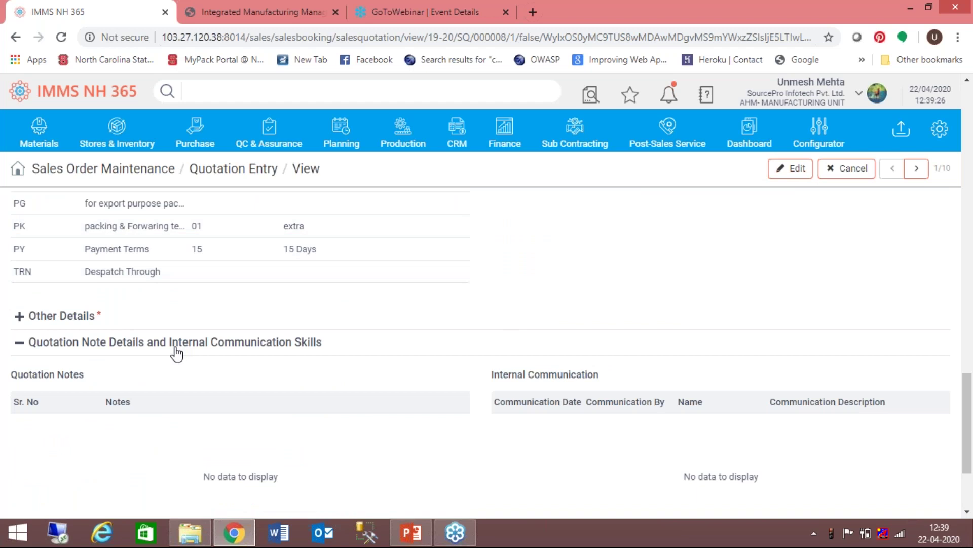
click(18, 317)
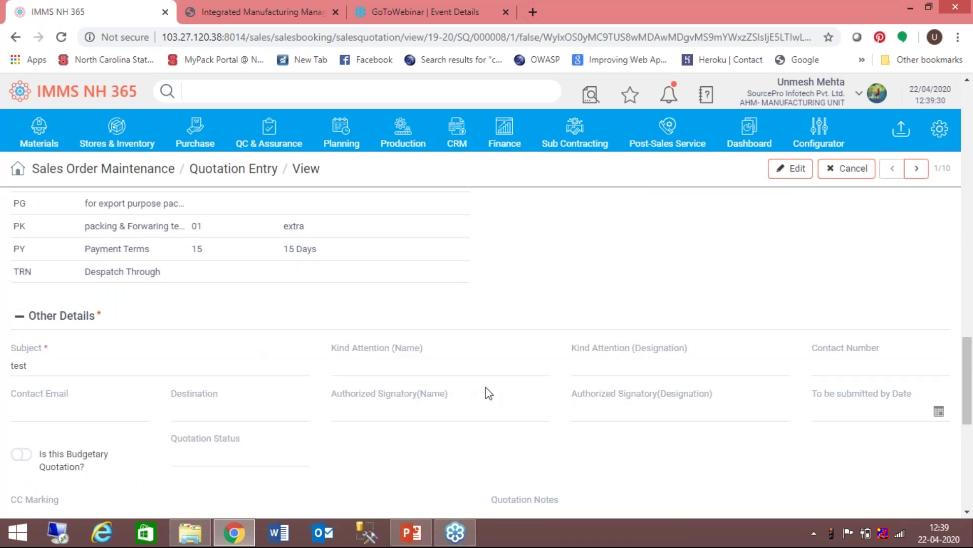
drag(970, 390, 947, 120)
click(846, 168)
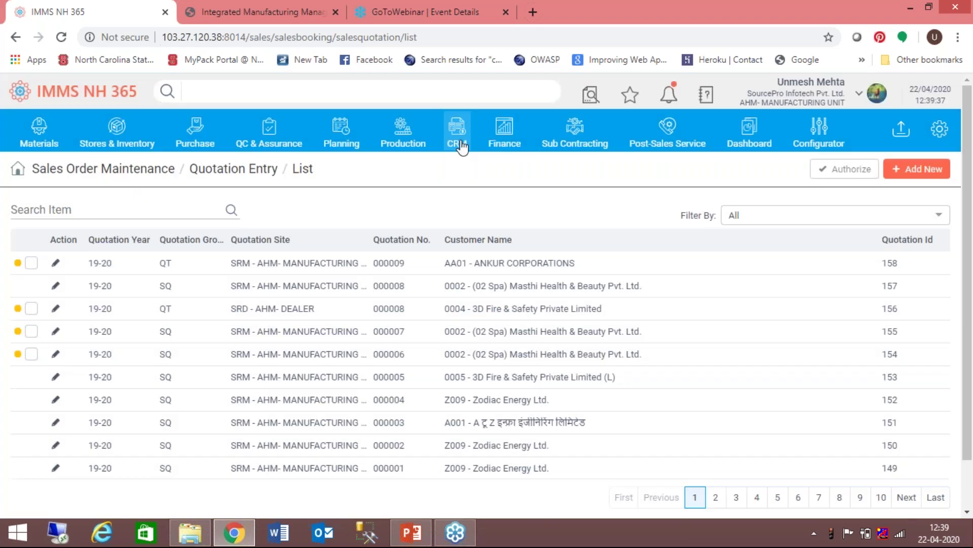
Open Sales Order Receipt Entry and view the first order's bank, internal numbering and customer PO information
click(462, 147)
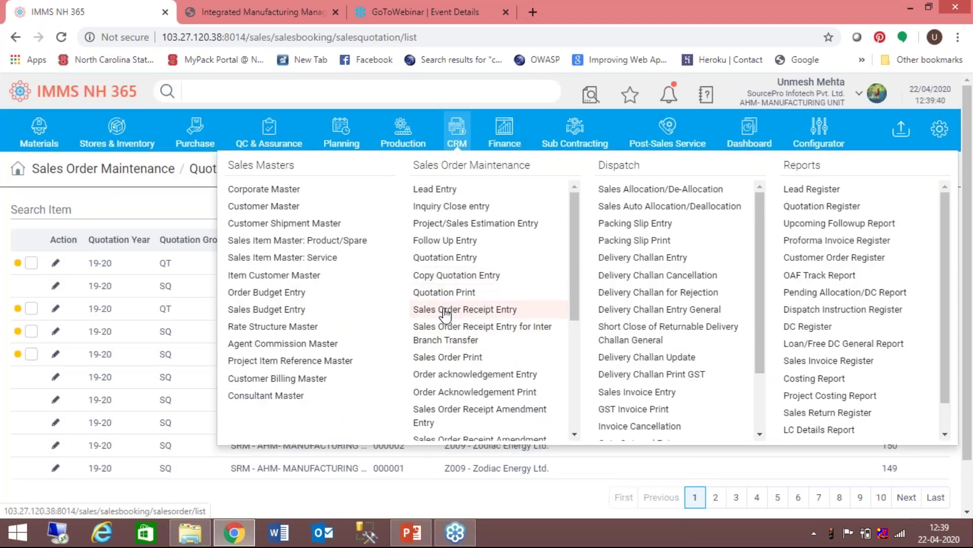
click(445, 311)
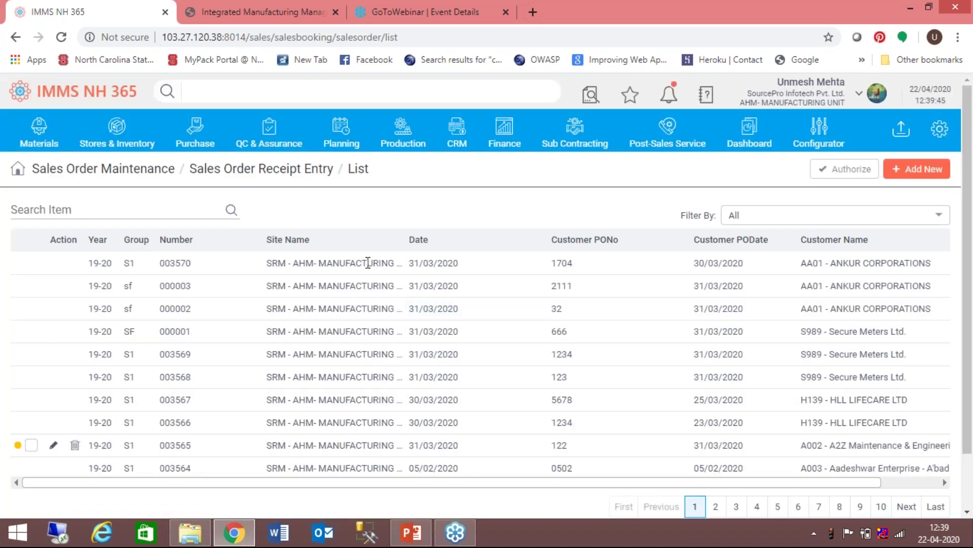
click(367, 263)
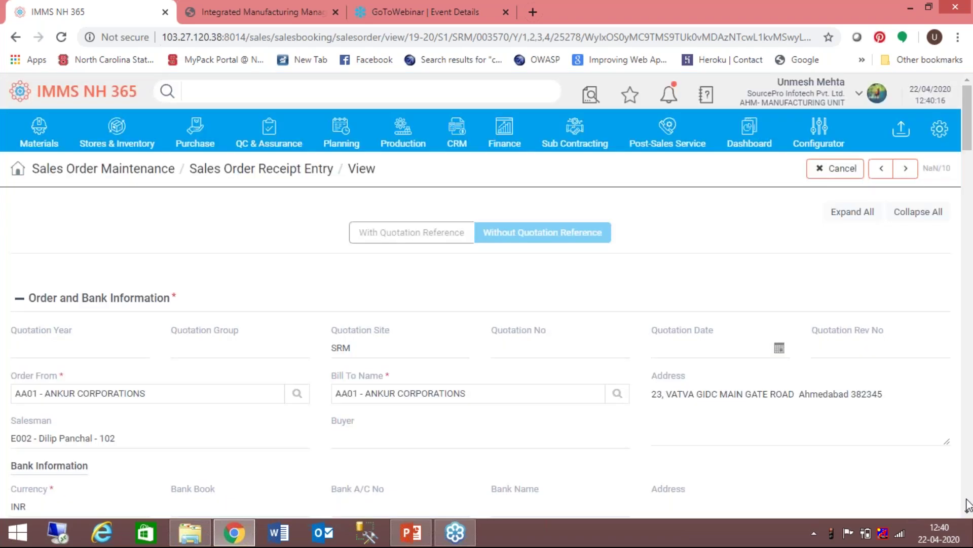
click(968, 504)
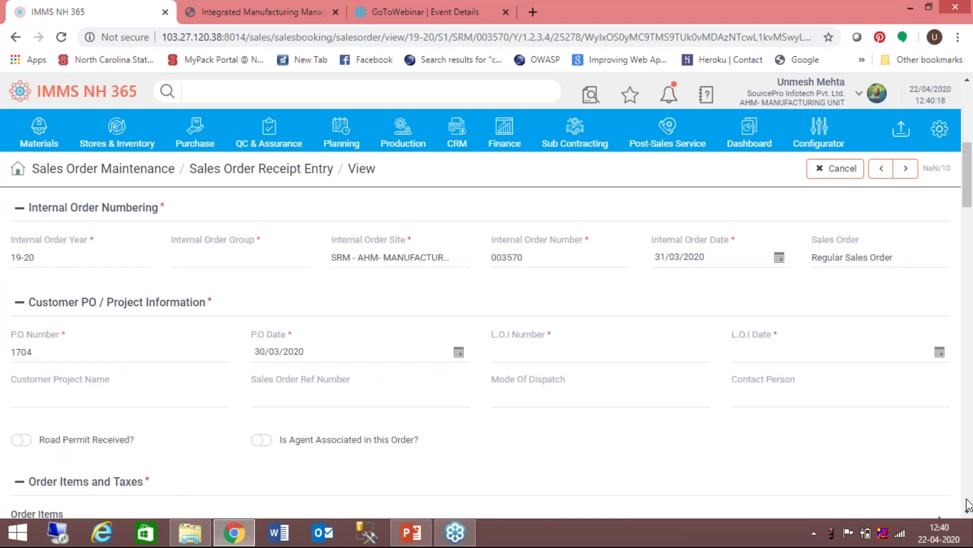
key(super+c)
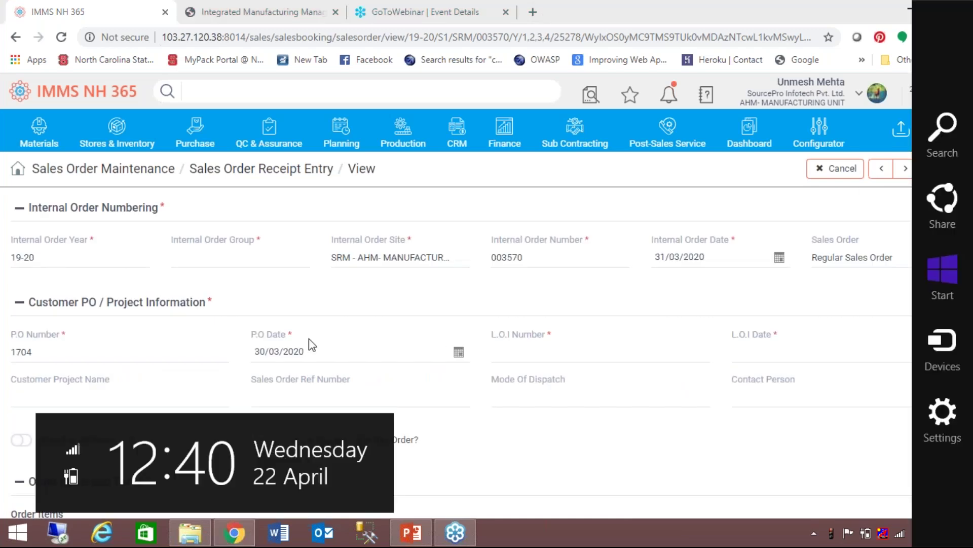
key(Escape)
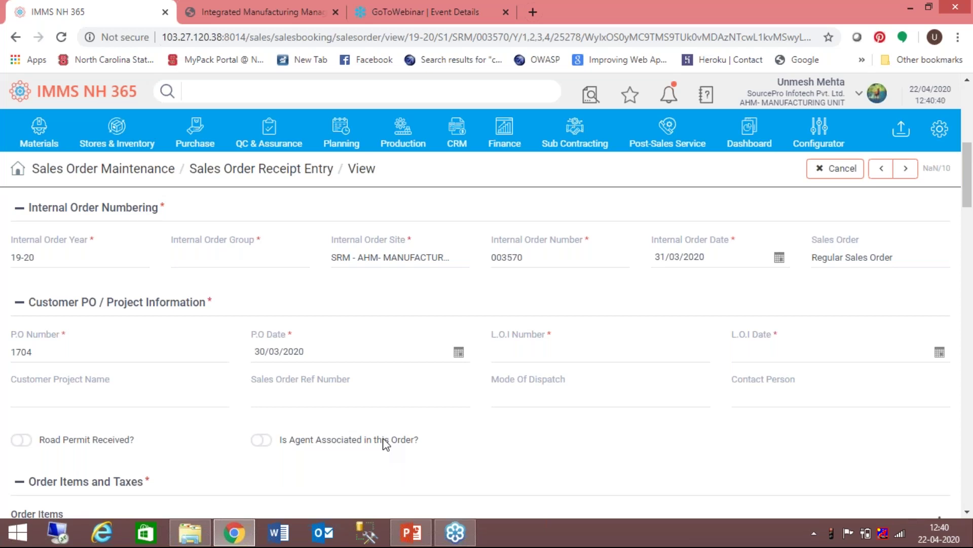
Review the order's items, delivery schedules and payment schedules, and return to the sales order list
scroll(972, 492, down, 10)
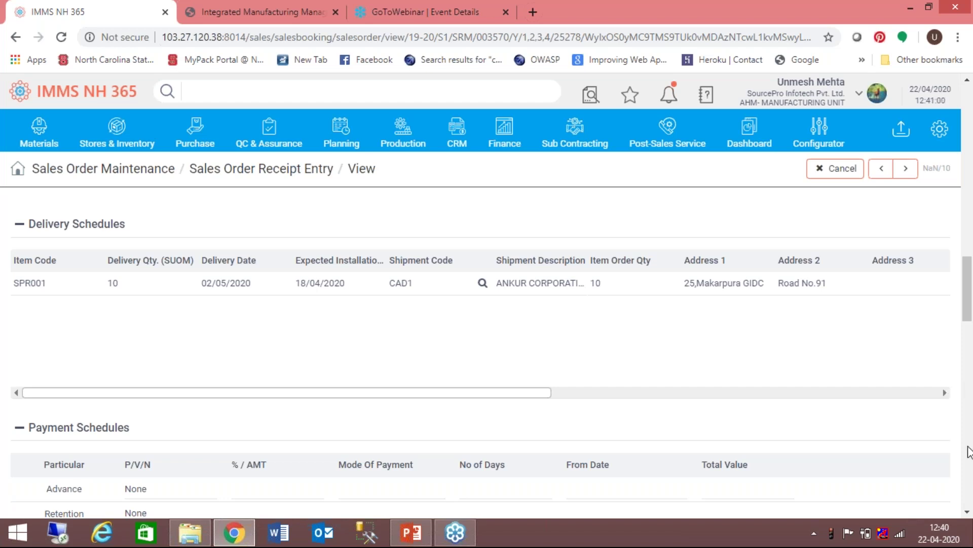
scroll(968, 451, down, 6)
drag(969, 361, 968, 203)
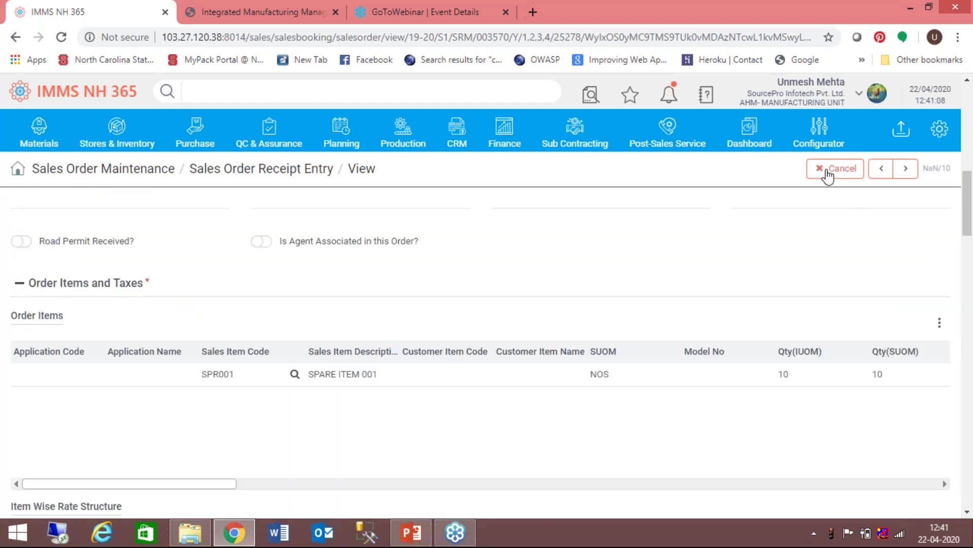
click(827, 173)
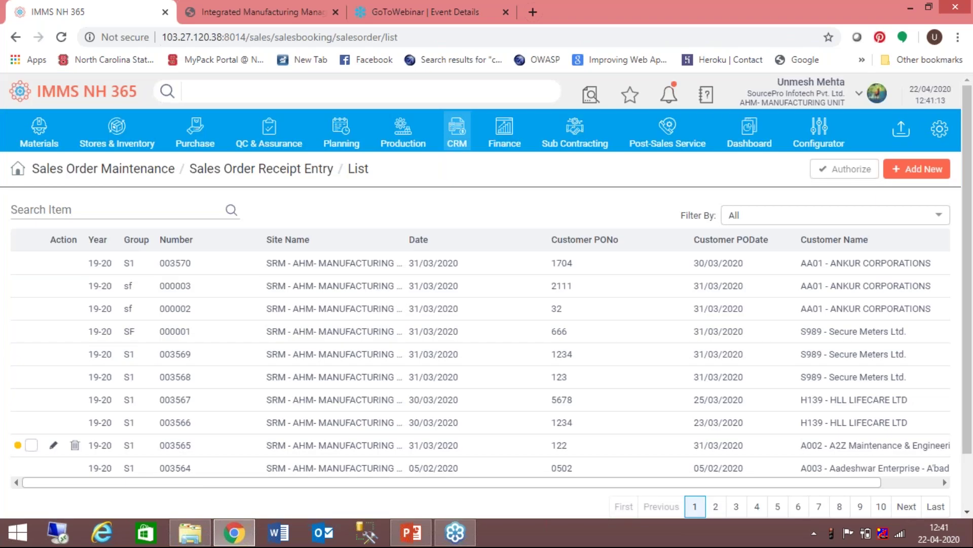
Open Follow Up Entry, view the first Inquiry Base follow-up for ANKUR CORPORATIONS, and return to the list
click(456, 131)
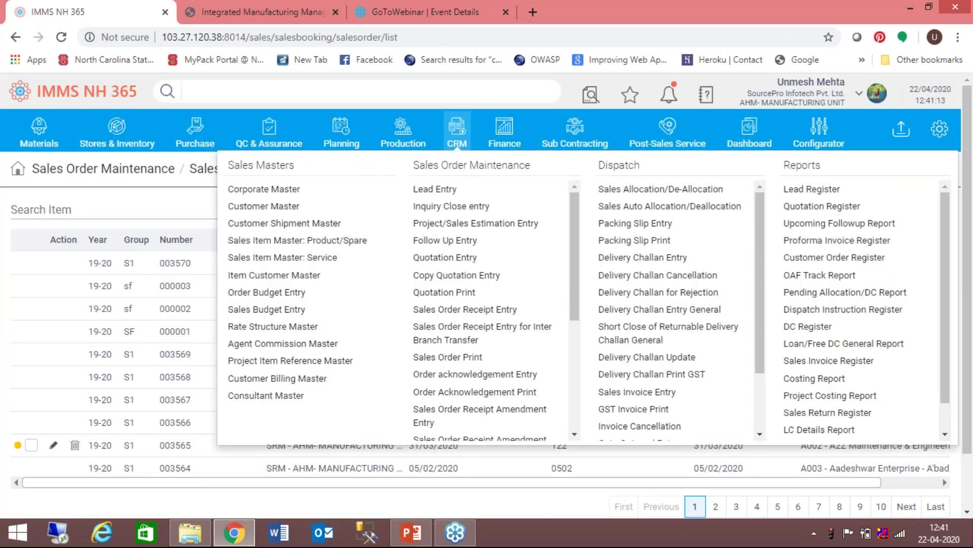
click(446, 239)
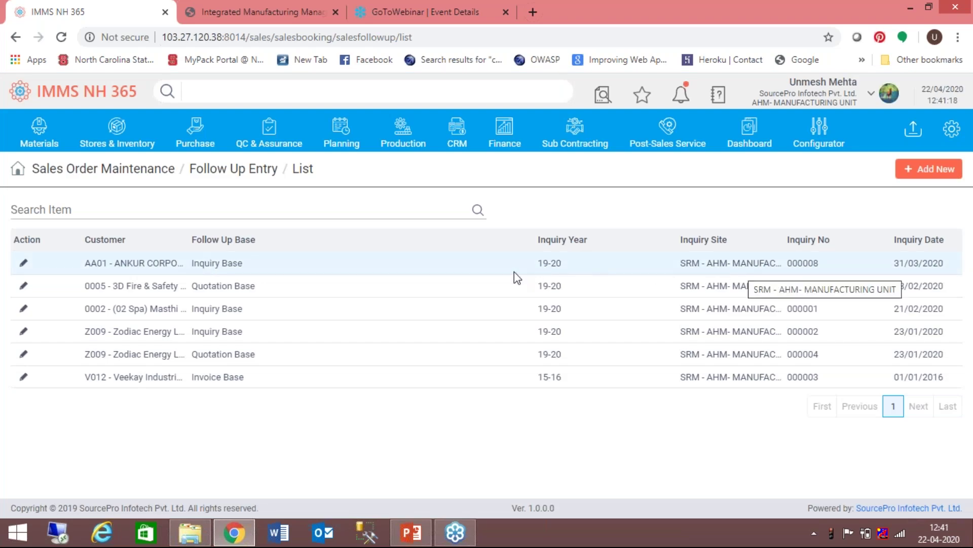
click(550, 264)
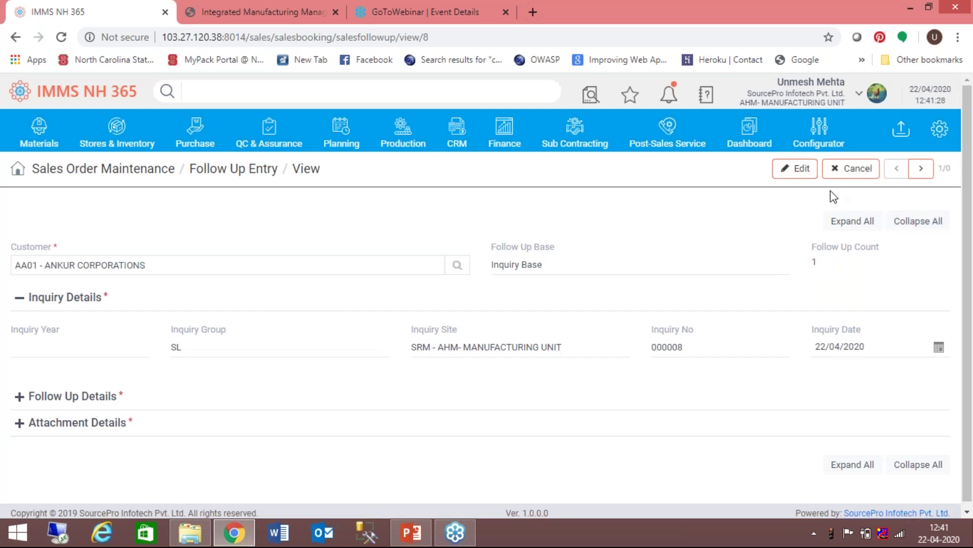
click(852, 173)
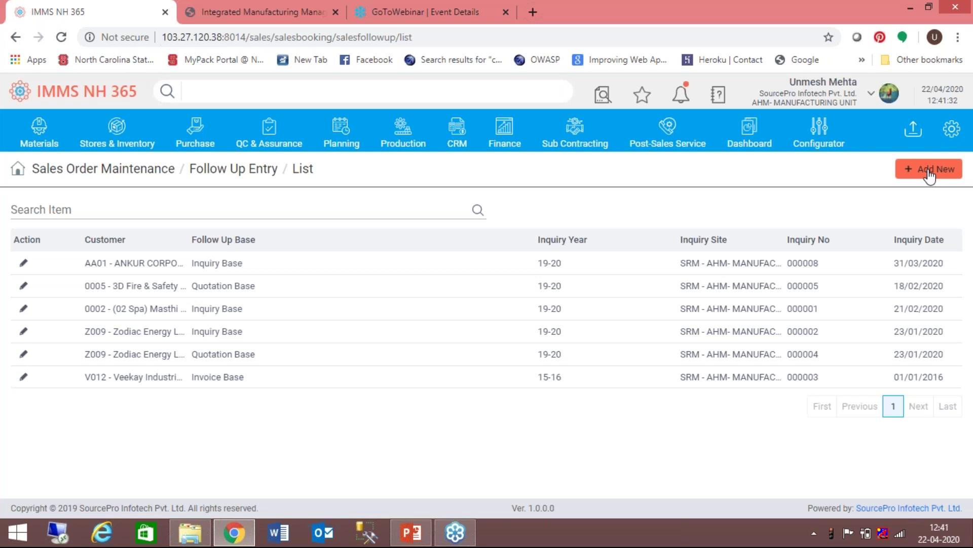
View the blank form for a new follow-up, including the Follow Up Base options and Follow Up Details columns, and cancel it
click(929, 172)
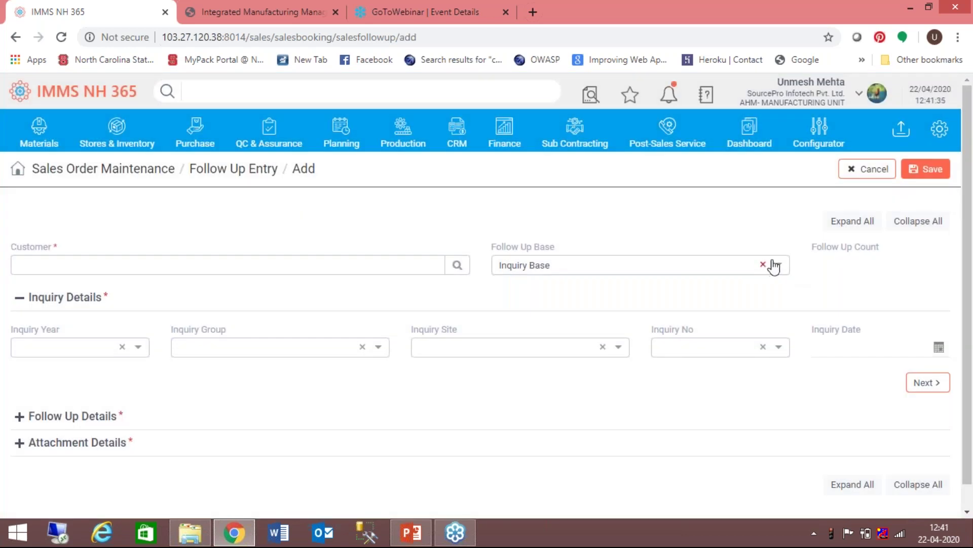
click(779, 267)
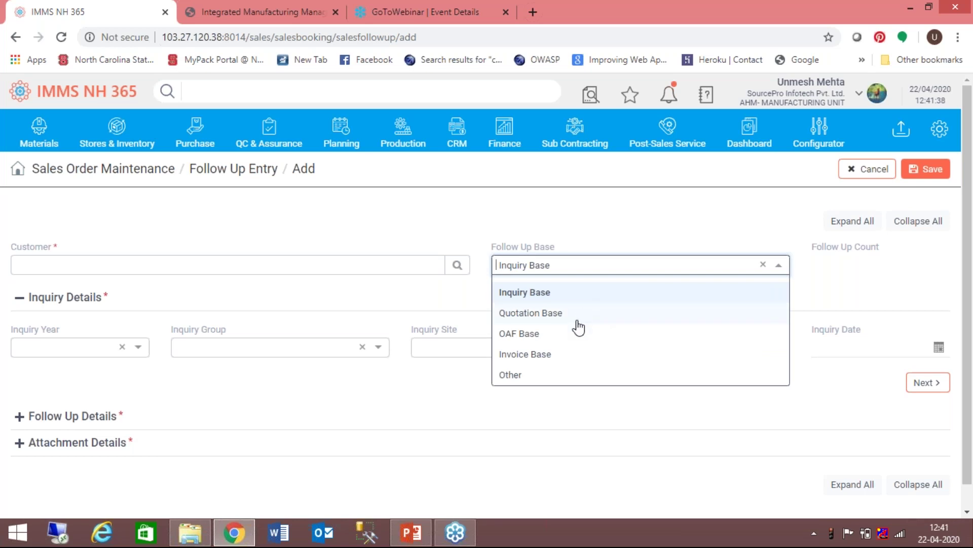
click(525, 398)
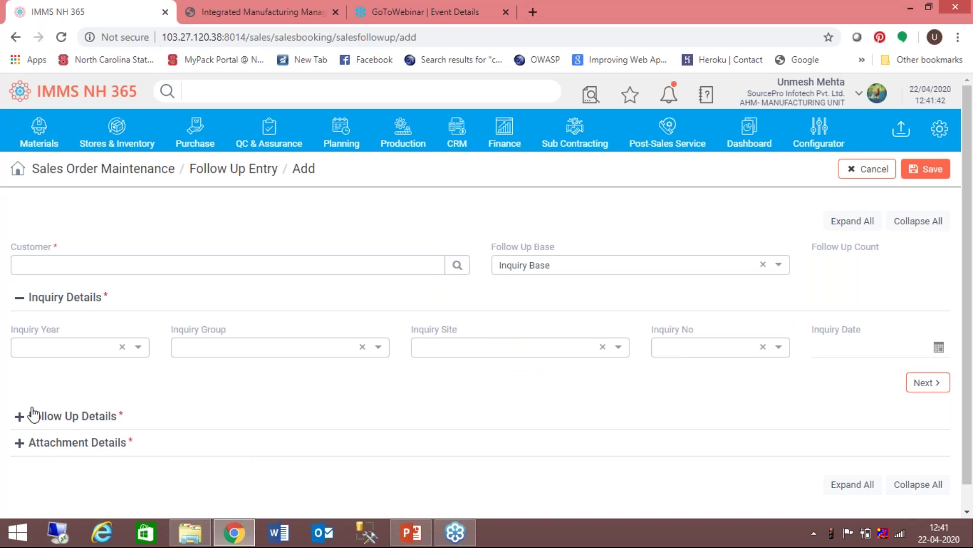
click(20, 418)
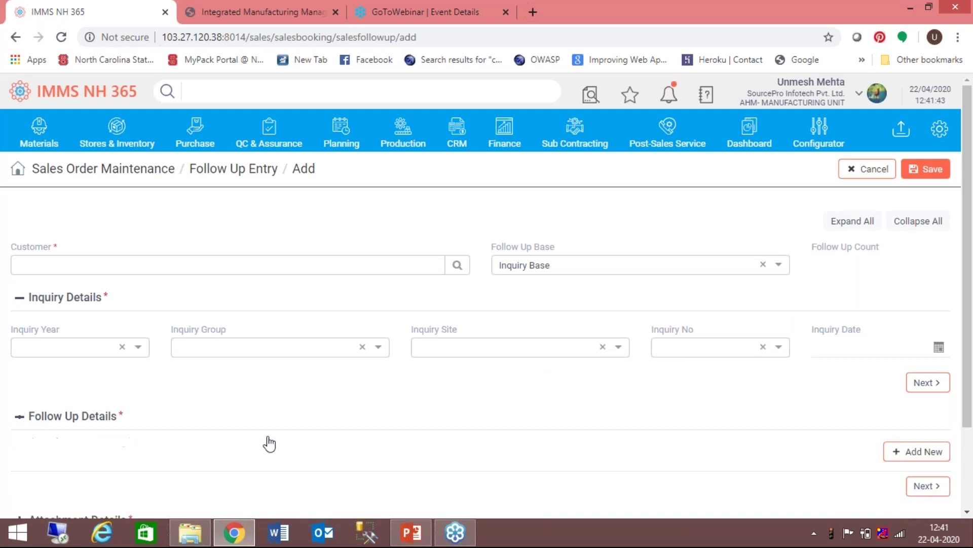
scroll(969, 491, down, 1)
scroll(969, 492, down, 3)
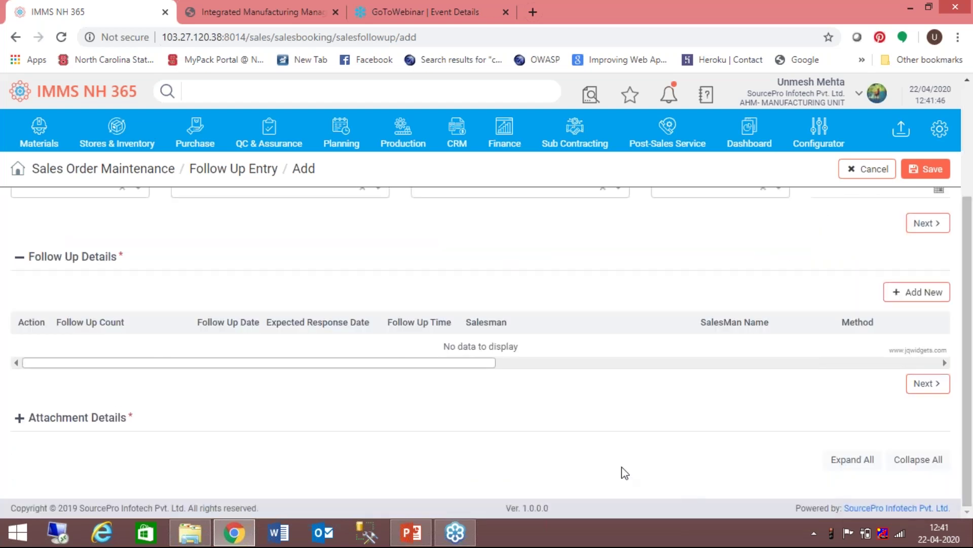
drag(473, 364, 728, 369)
click(860, 170)
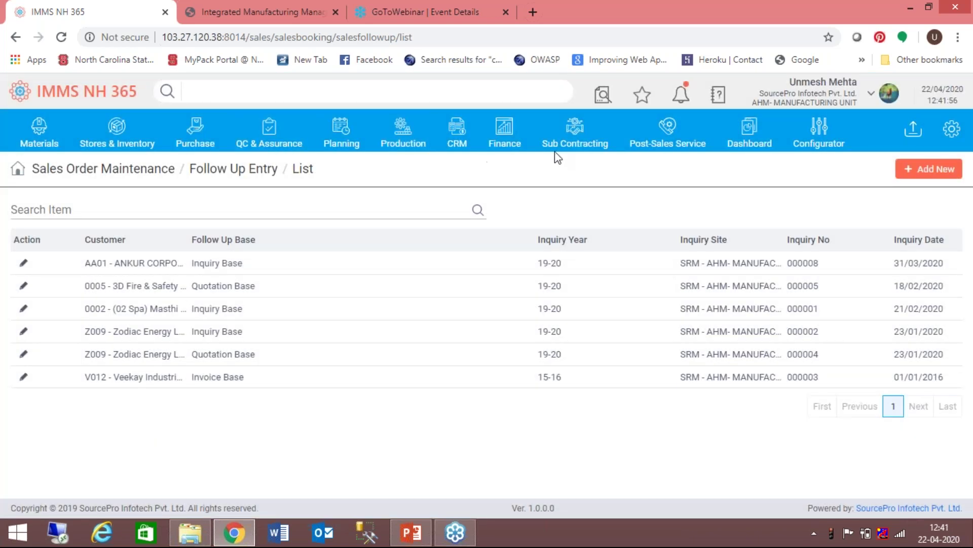
Examine the remaining Sales Order Maintenance functions offered under CRM
click(458, 137)
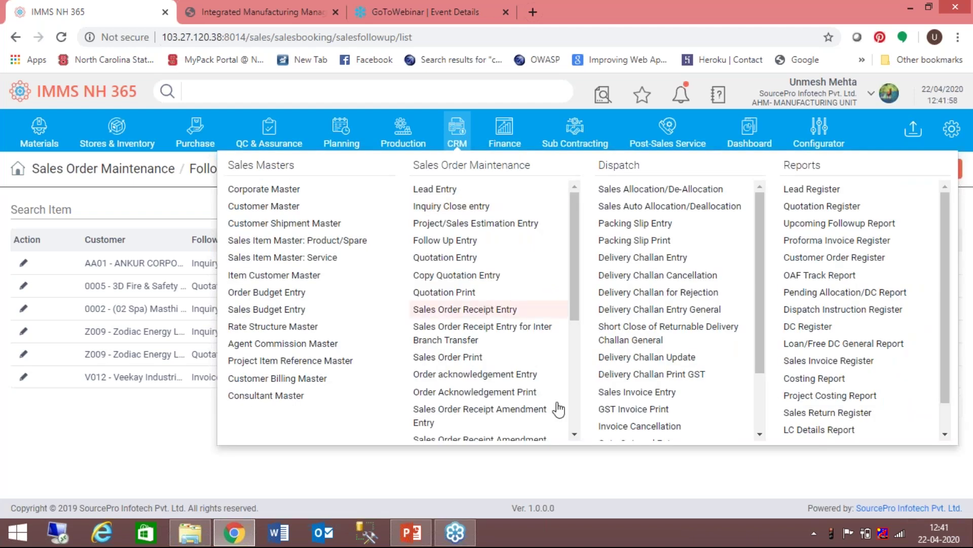
scroll(576, 423, down, 5)
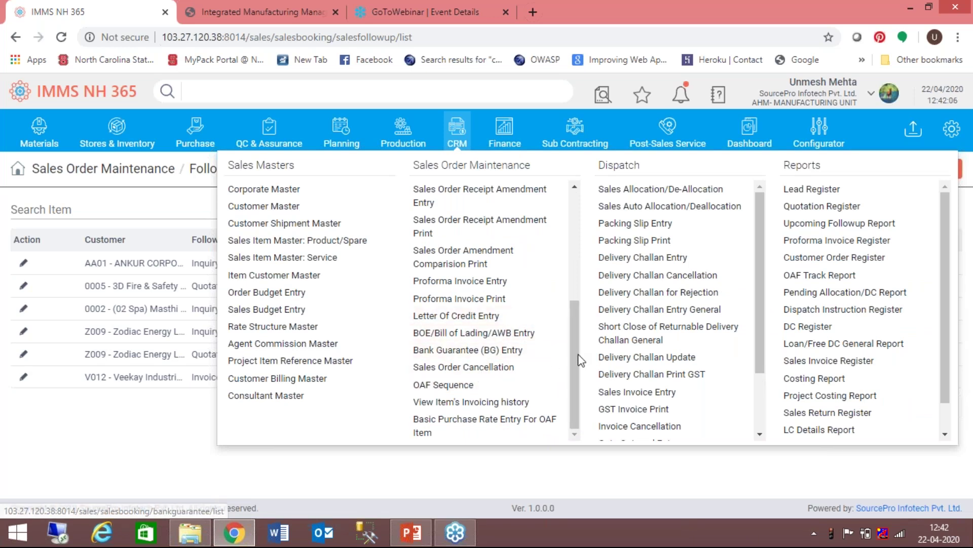
Open the Order acknowledgement Entry list, view the first order acknowledgement of ANKUR CORPORATIONS, and close the record
scroll(578, 355, up, 2)
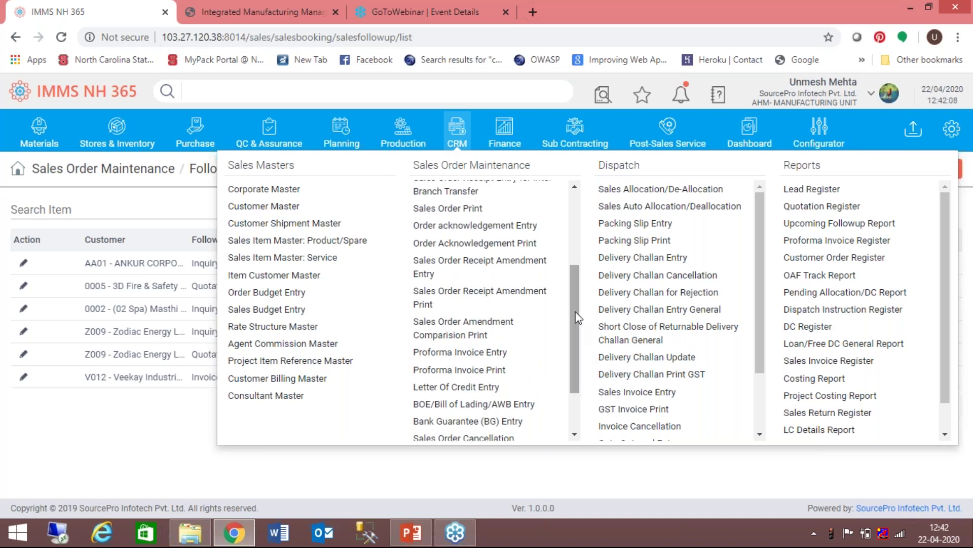
click(487, 231)
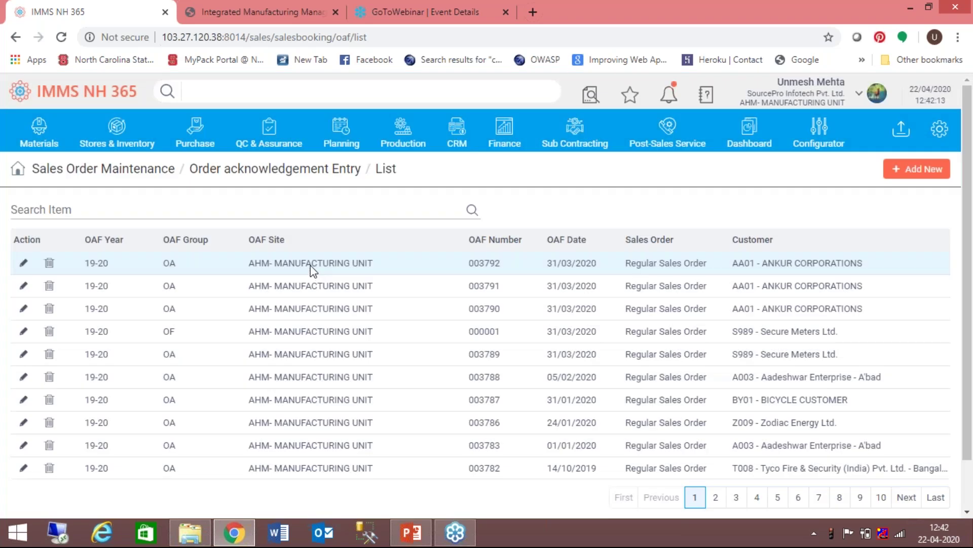
click(310, 266)
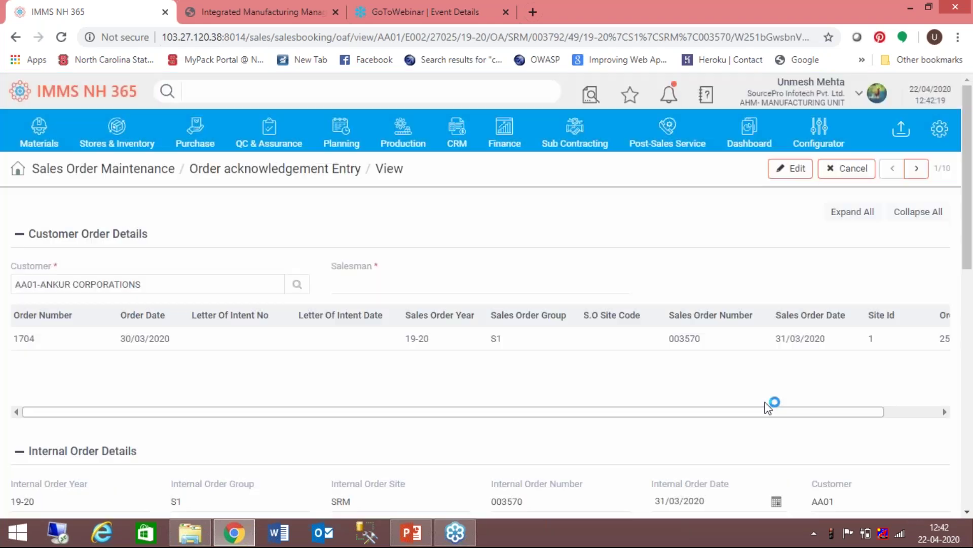
click(851, 173)
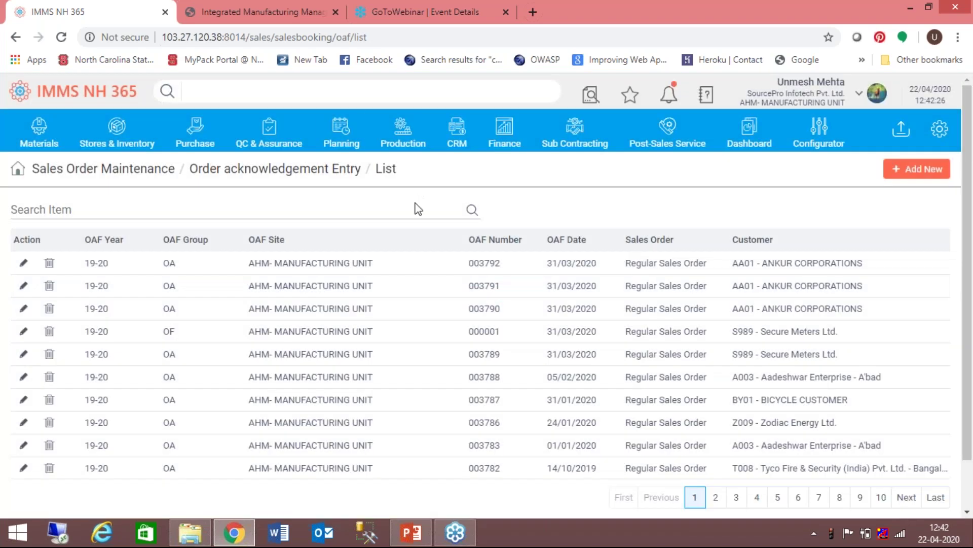
click(348, 147)
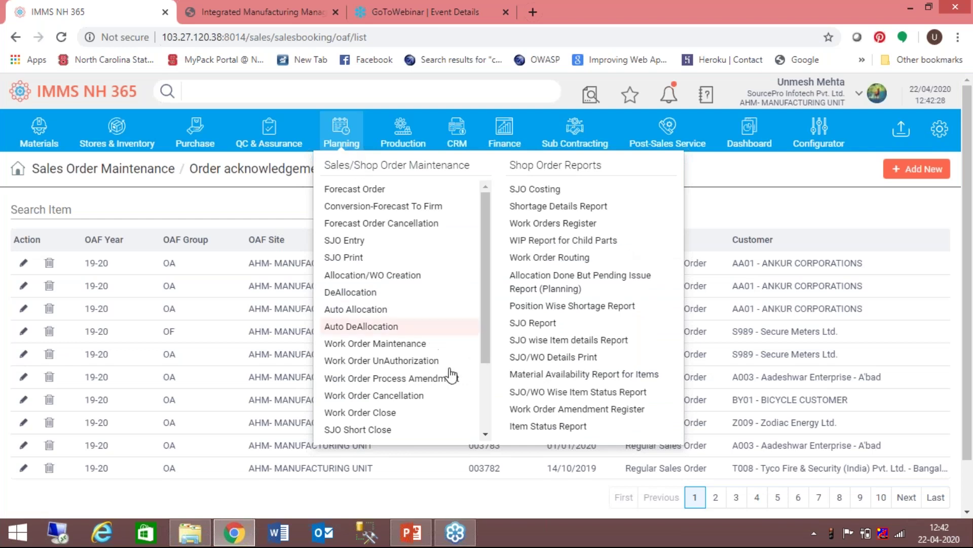
scroll(487, 428, down, 1)
scroll(486, 428, down, 2)
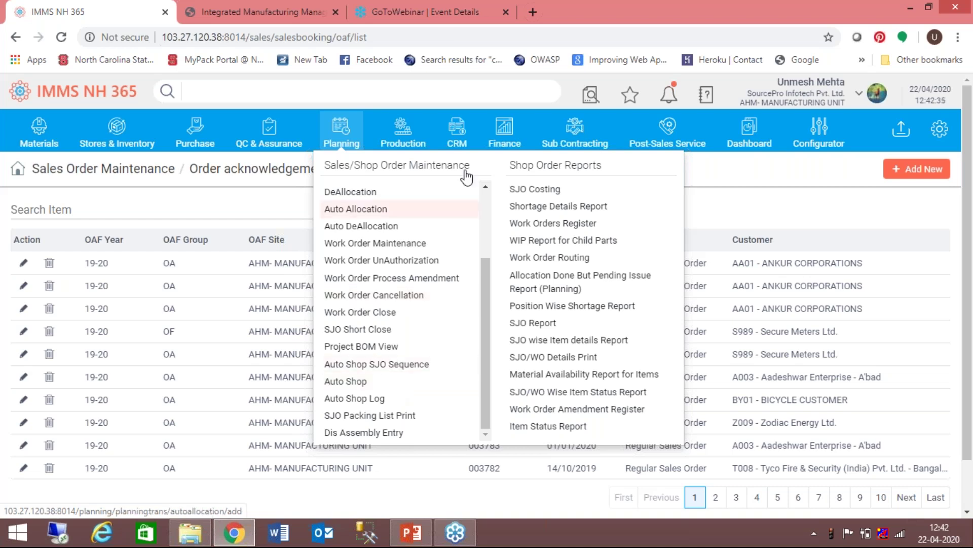
Open OAF Sequence, review the order sequence for site SRM - AHM- MANUFACTURING UNIT, and cancel without saving
click(461, 147)
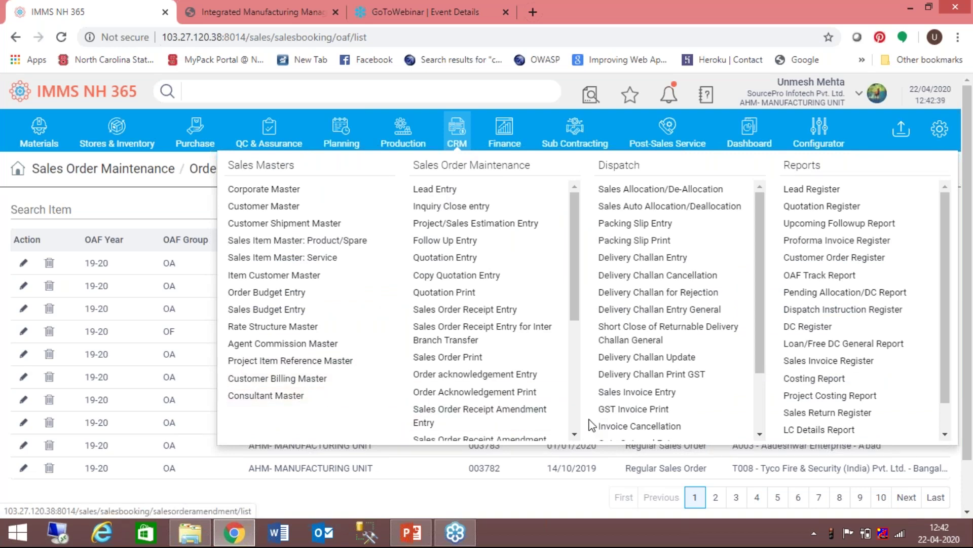
scroll(576, 415, down, 5)
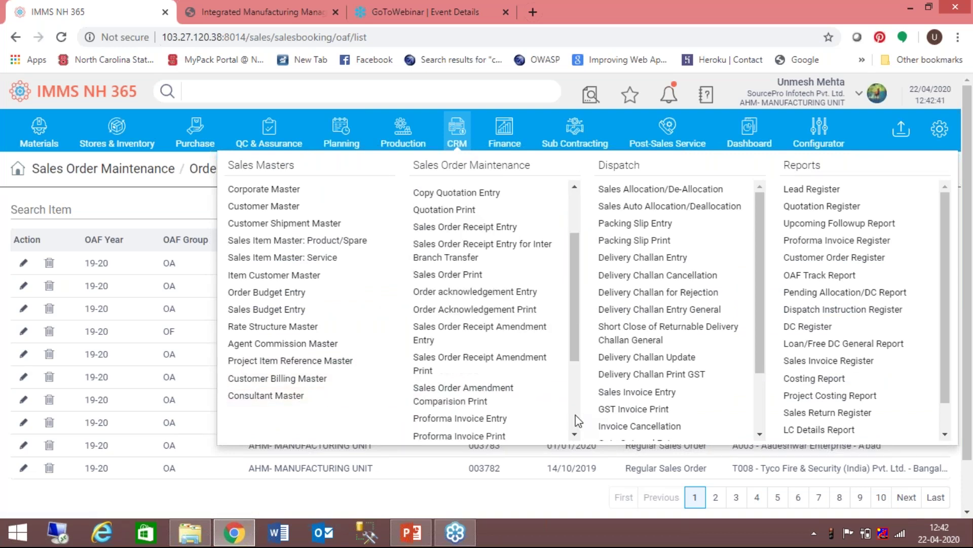
click(466, 386)
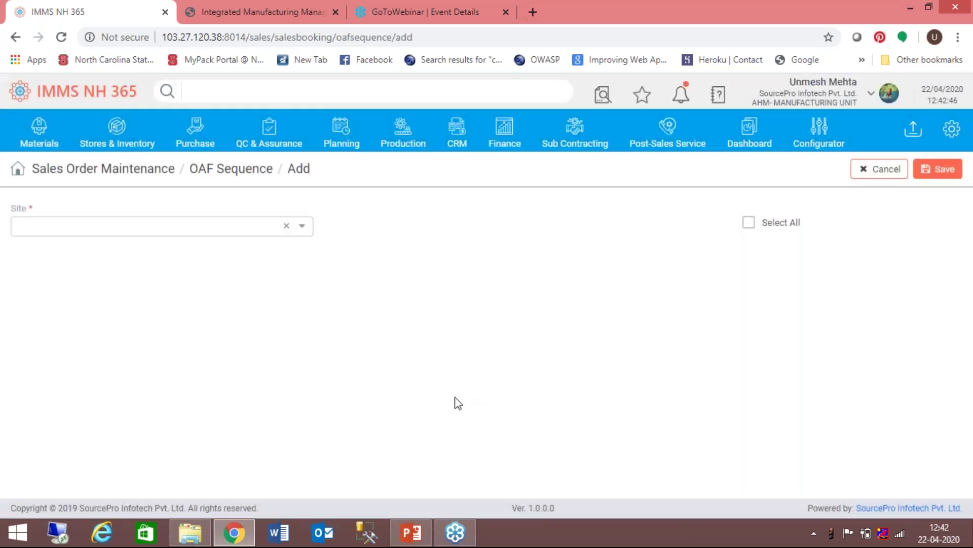
click(301, 229)
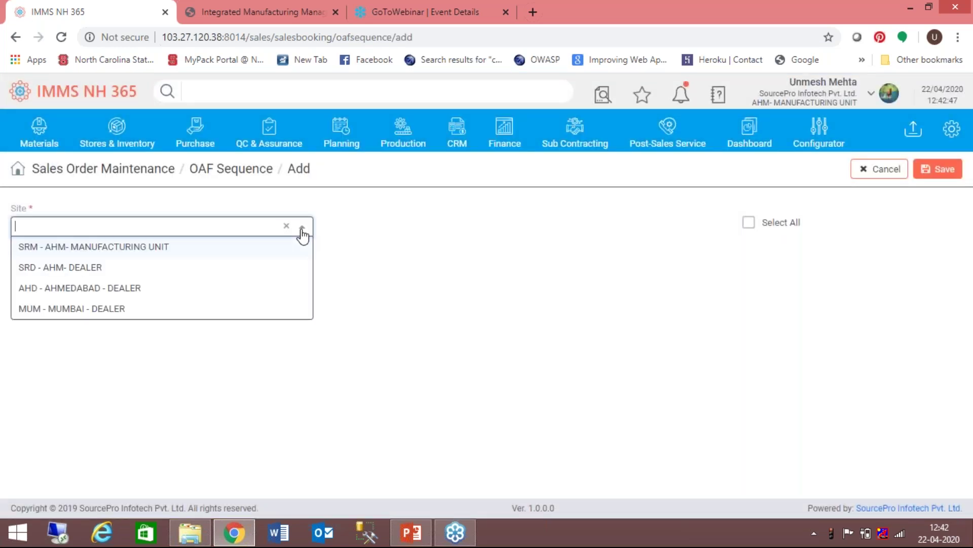
click(262, 251)
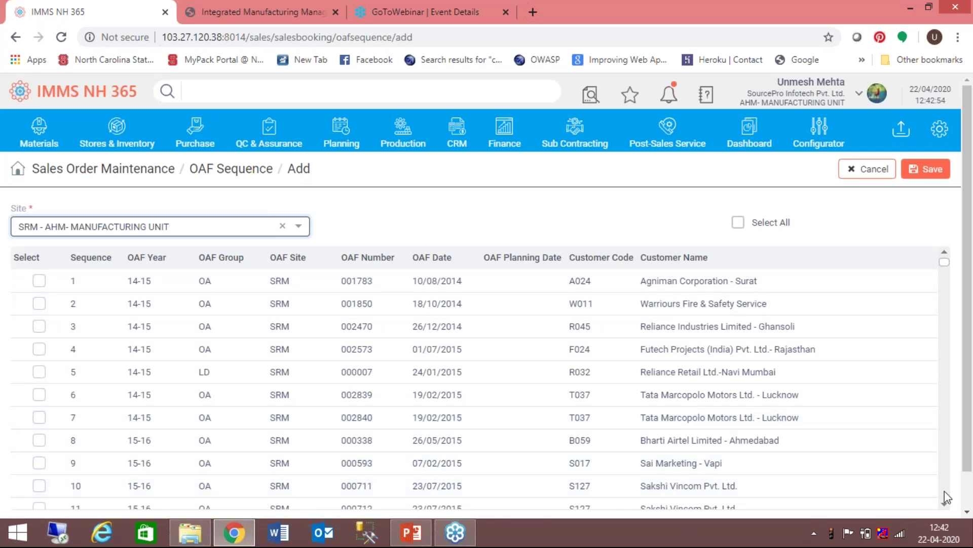
scroll(945, 491, down, 5)
scroll(945, 491, down, 20)
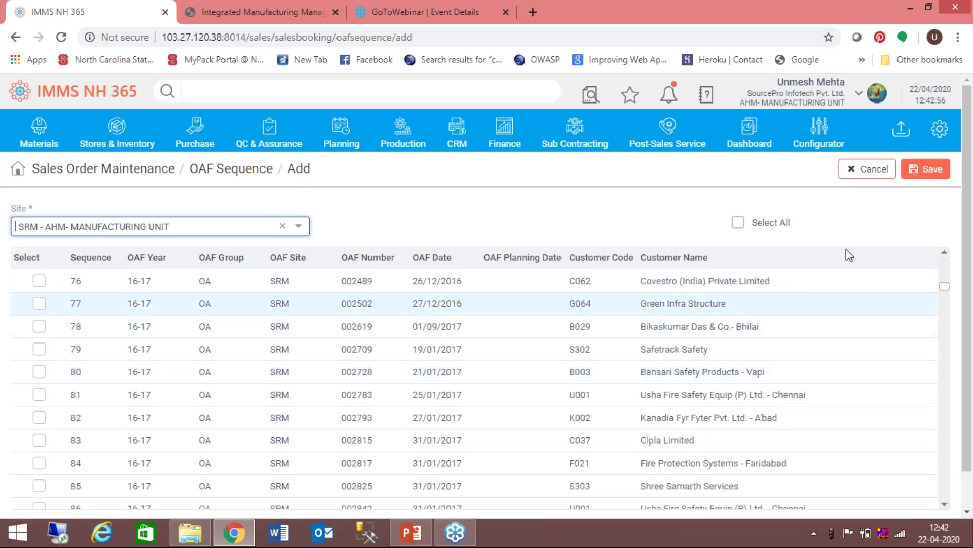
click(865, 170)
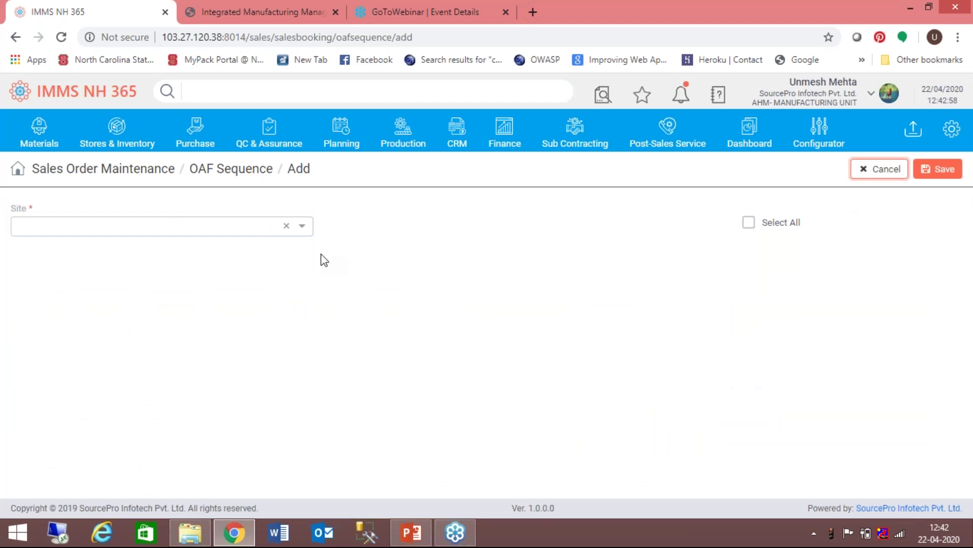
Open the Auto Shop entry under Planning and review its OAF and MIL lists for site SRM - AHM- MANUFACTURING UNIT
click(355, 141)
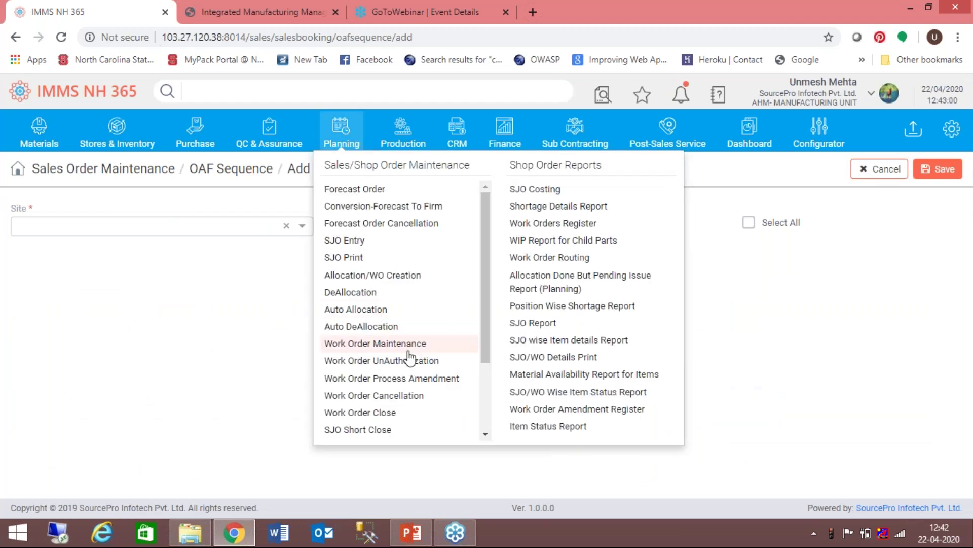
scroll(490, 426, down, 2)
scroll(489, 426, down, 1)
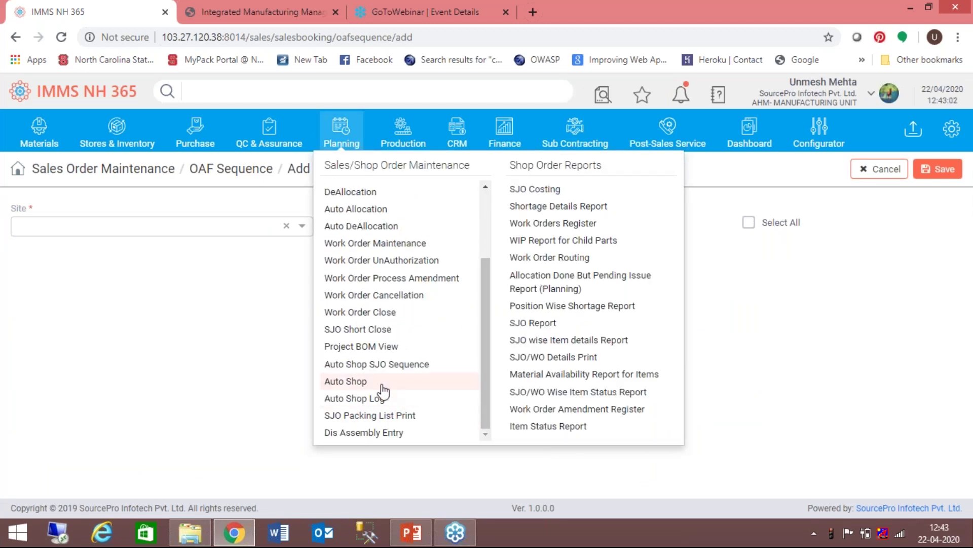
click(342, 381)
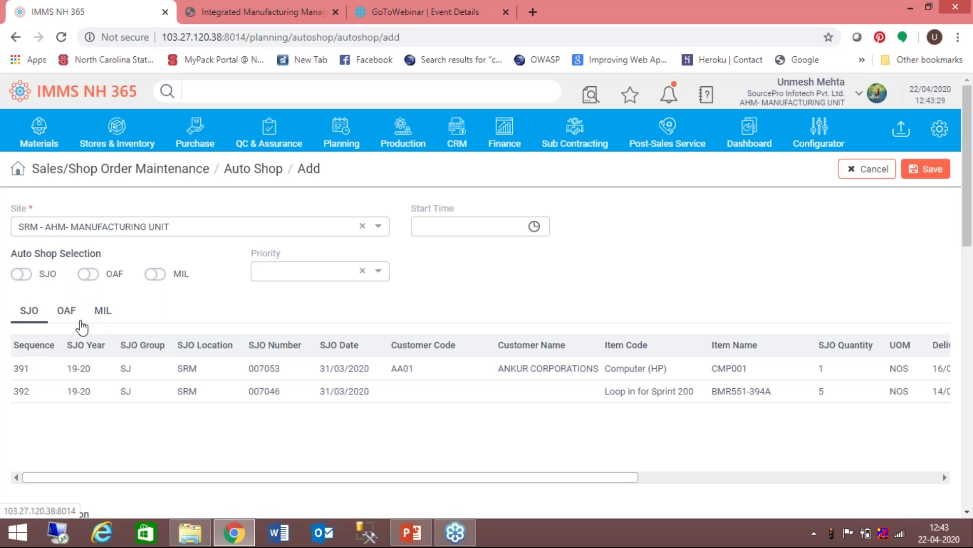
click(63, 313)
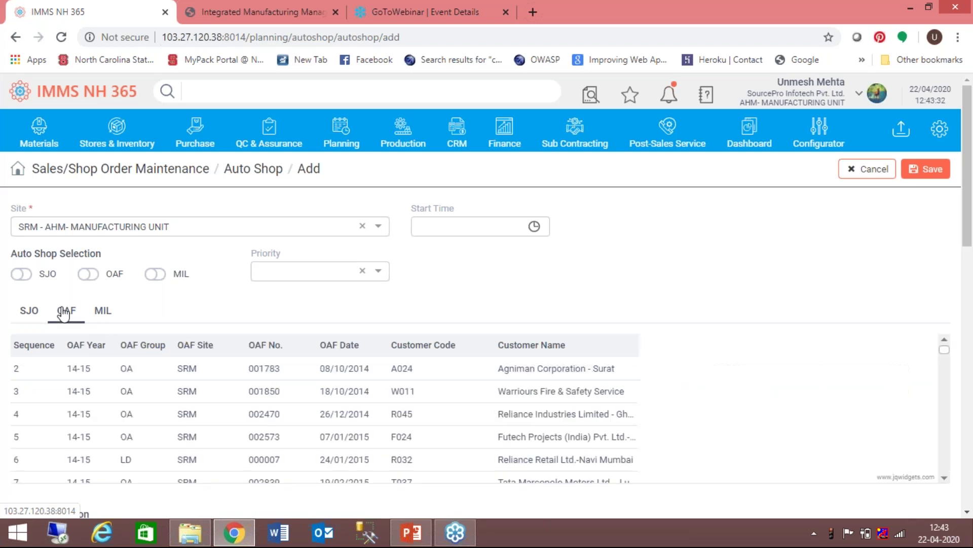
click(107, 313)
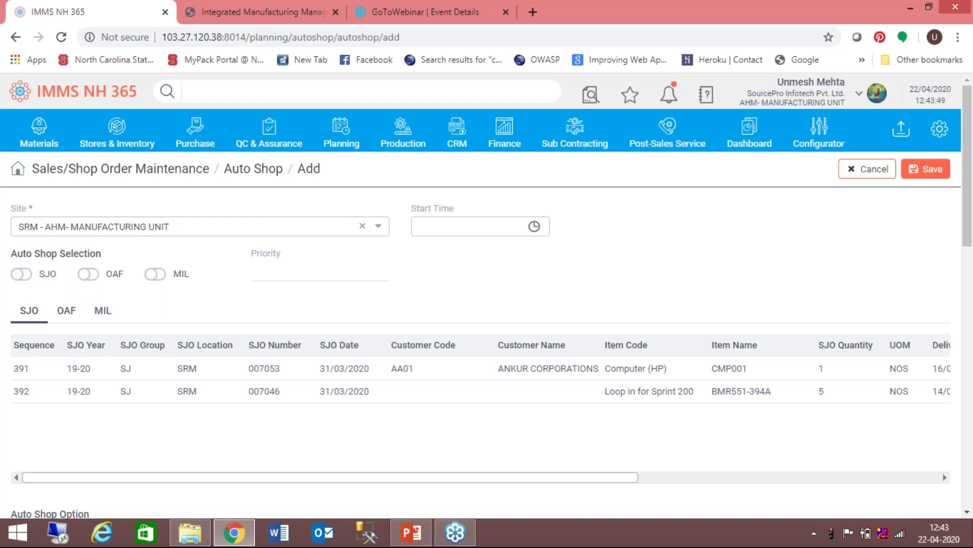
Set the Auto Shop start time to 00:00:00 and cancel the entry without saving
click(535, 229)
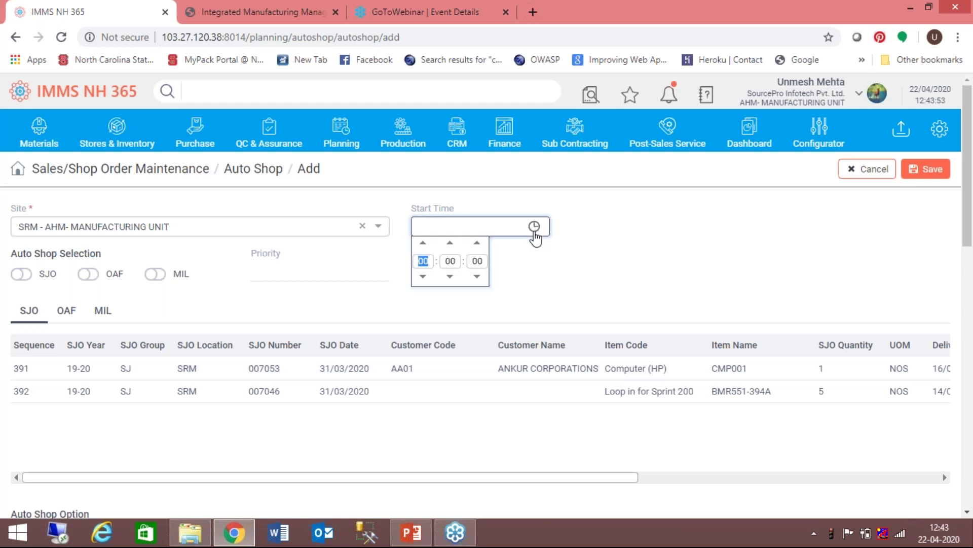
click(531, 287)
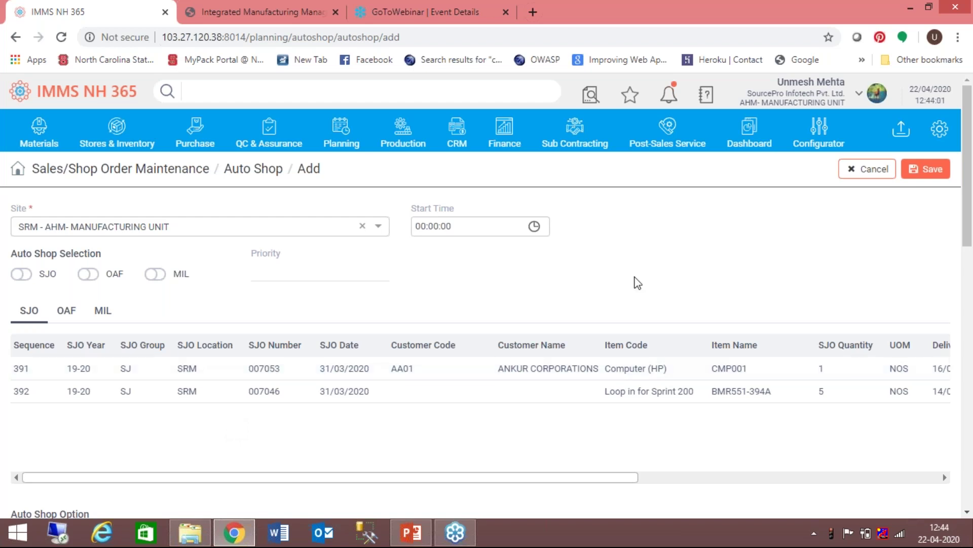
click(868, 175)
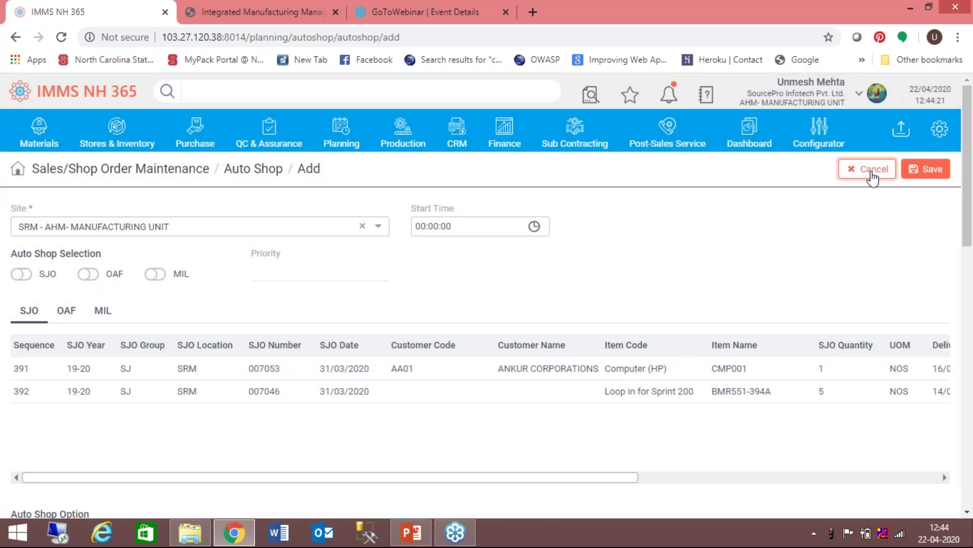
Open the Auto Shop Log and load the run for site AHM- MANUFACTURING UNIT with start date 20/04/2019 14:58:41
click(342, 134)
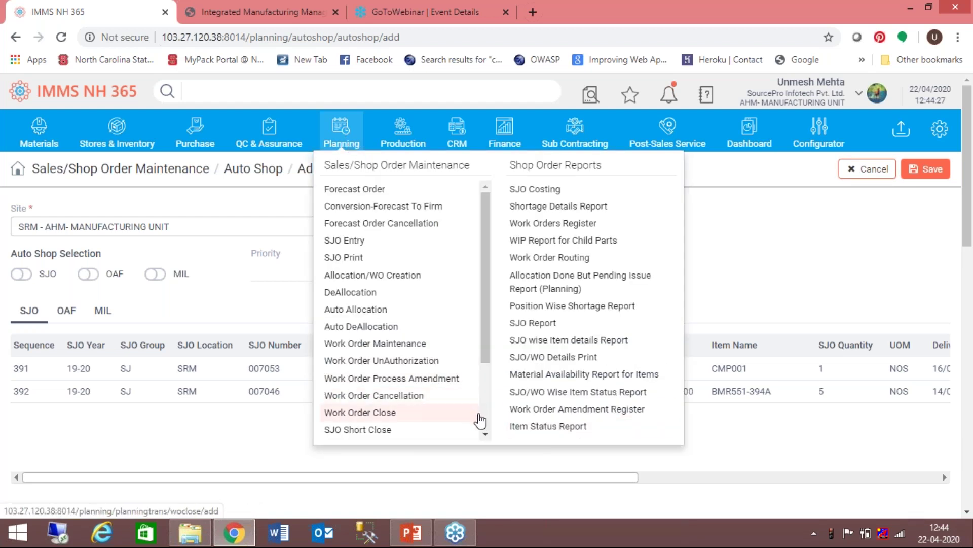
scroll(487, 424, down, 2)
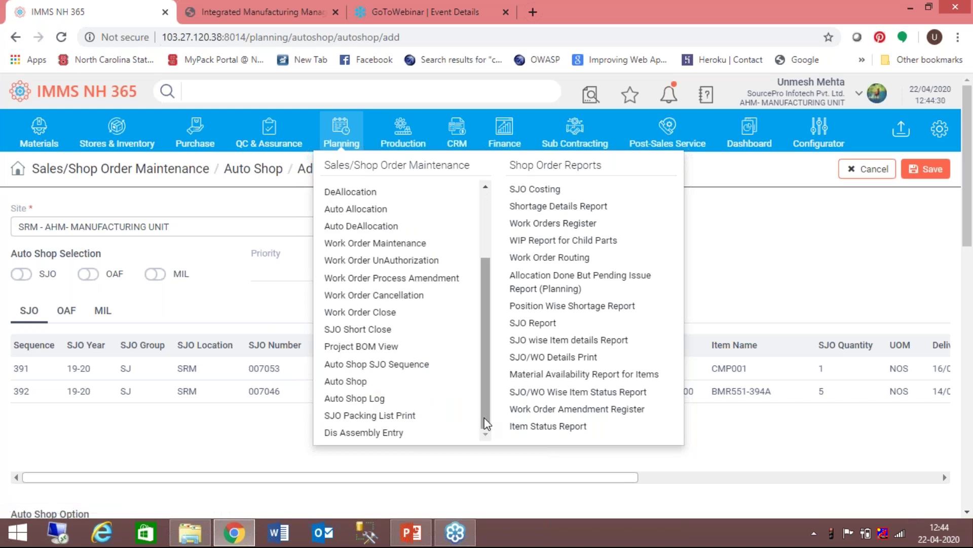
click(398, 399)
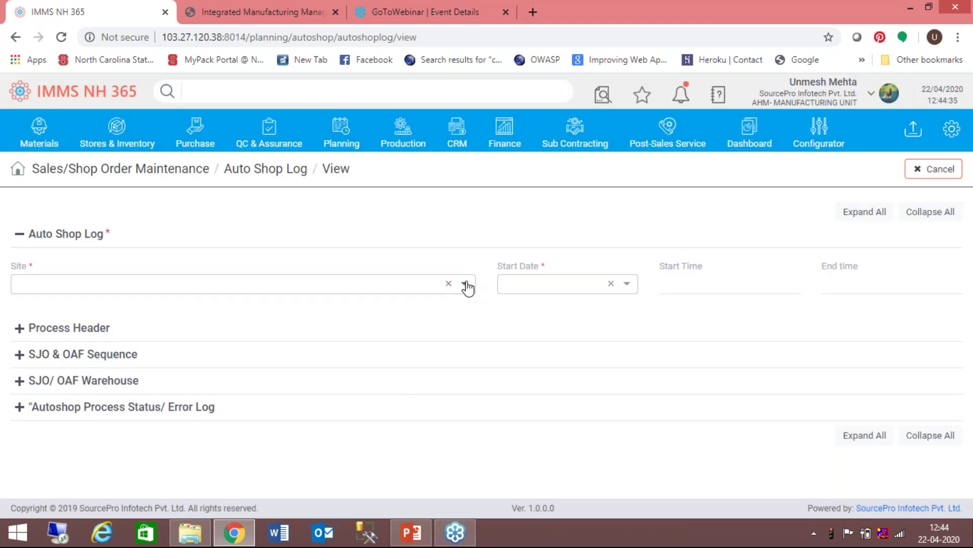
click(466, 285)
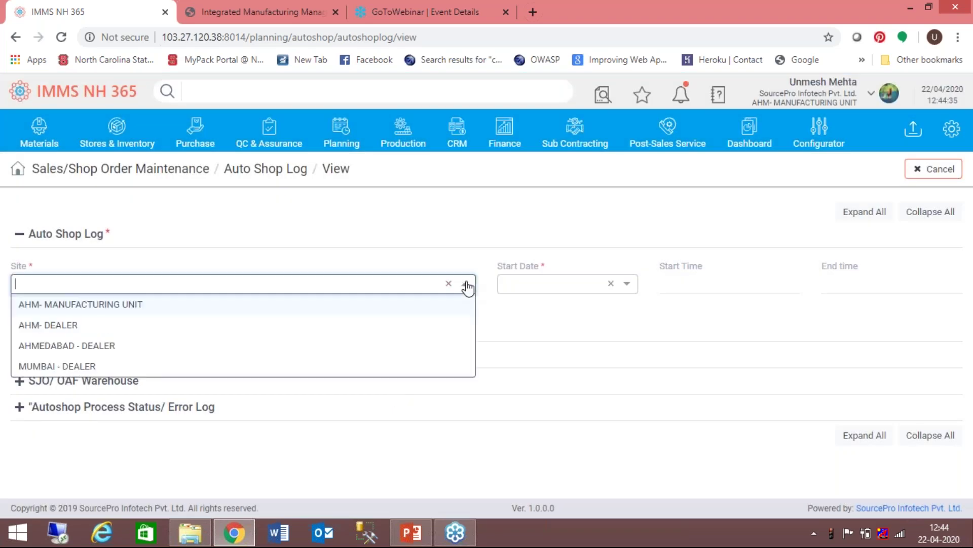
click(367, 308)
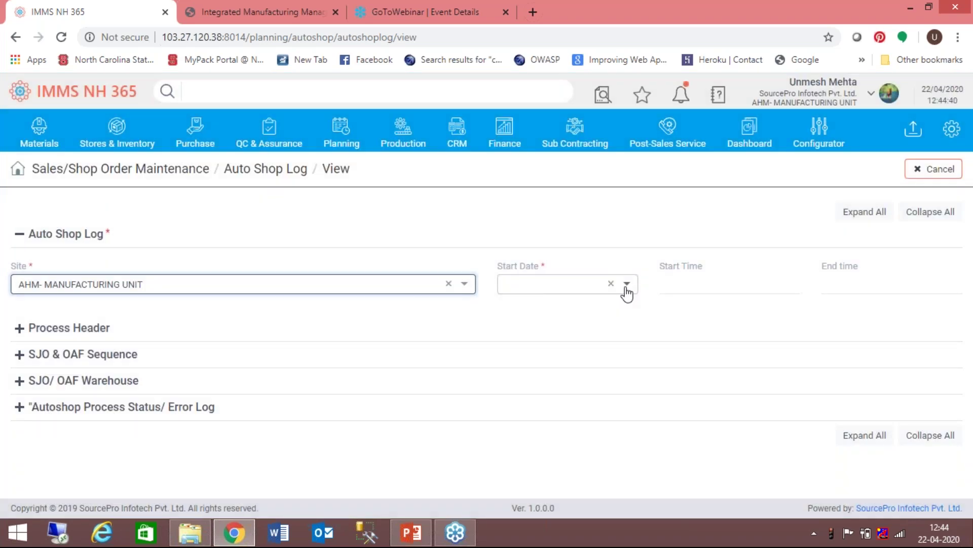
click(627, 284)
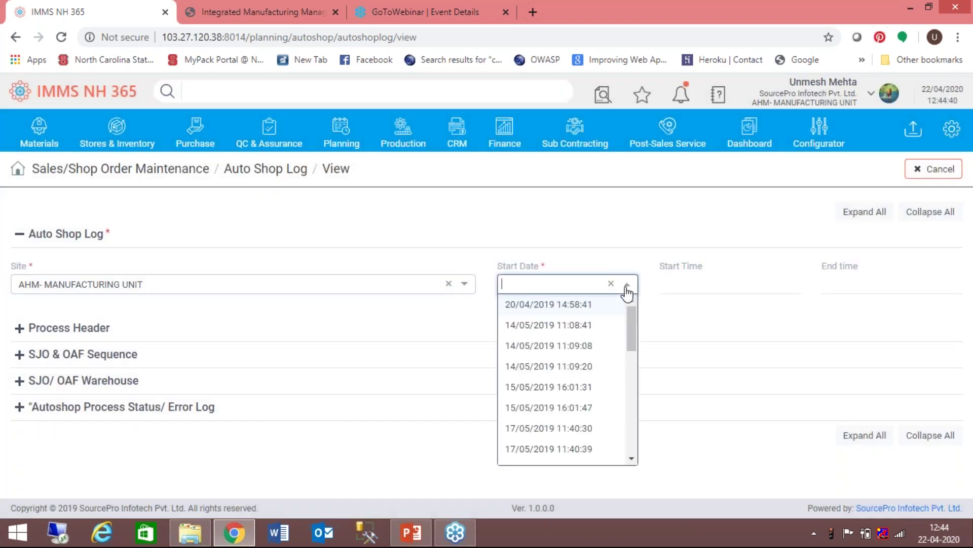
click(575, 315)
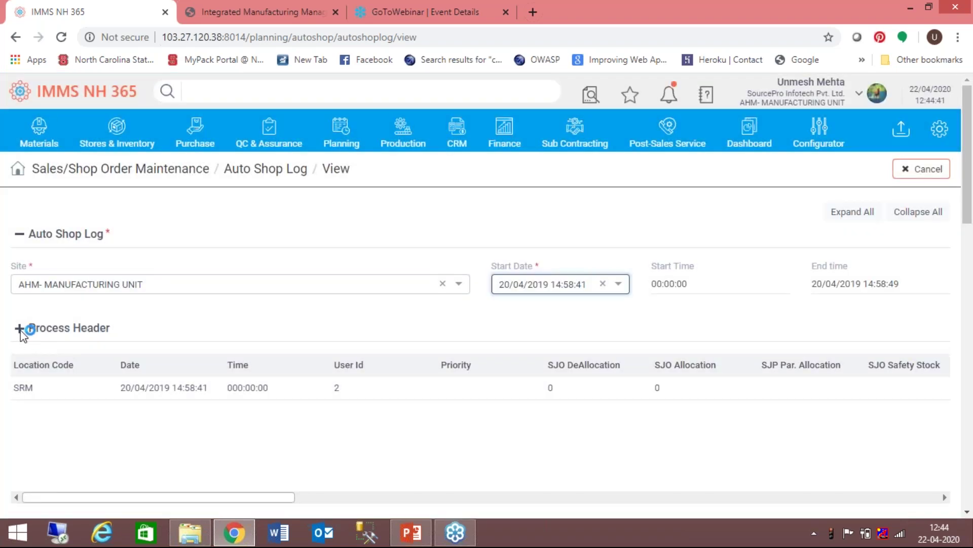
Examine the log's Process Header columns and the SJO & OAF Sequence and SJO/ OAF Warehouse sections, and close the log
click(20, 329)
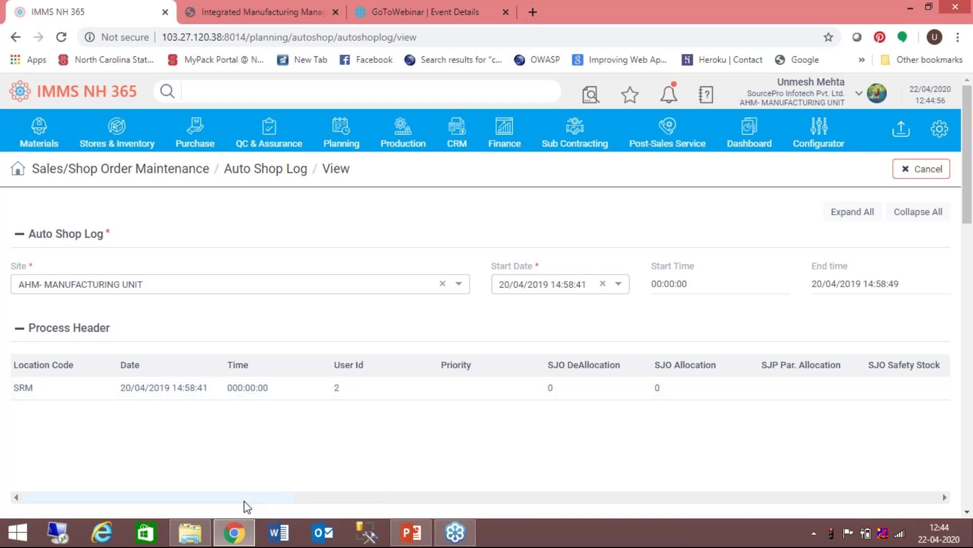
click(456, 497)
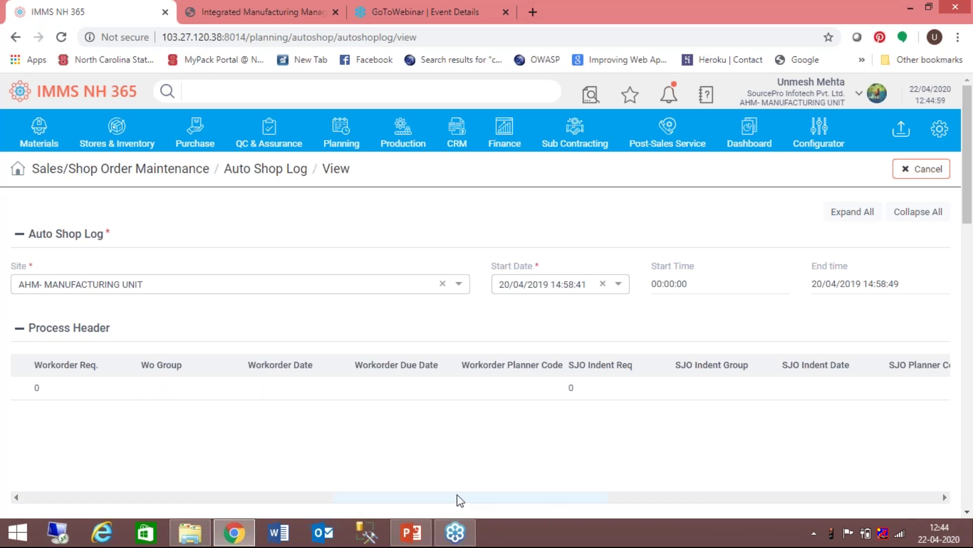
drag(469, 501, 834, 506)
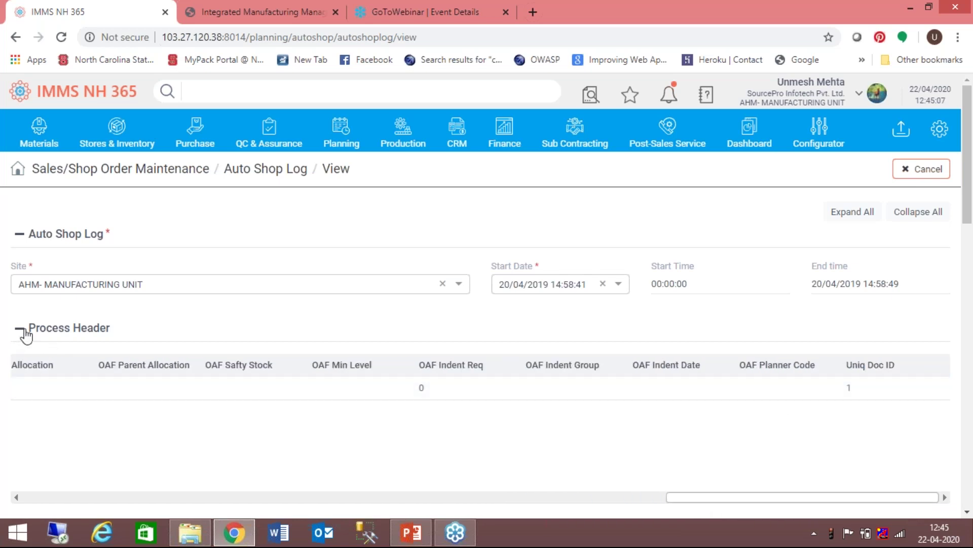
scroll(969, 458, down, 5)
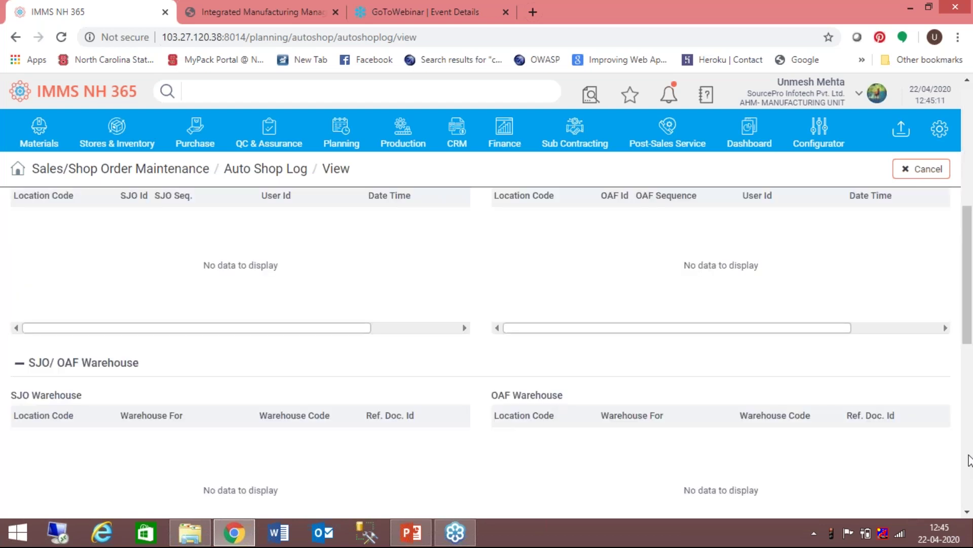
drag(970, 293, 972, 396)
drag(971, 398, 951, 245)
scroll(951, 246, up, 2)
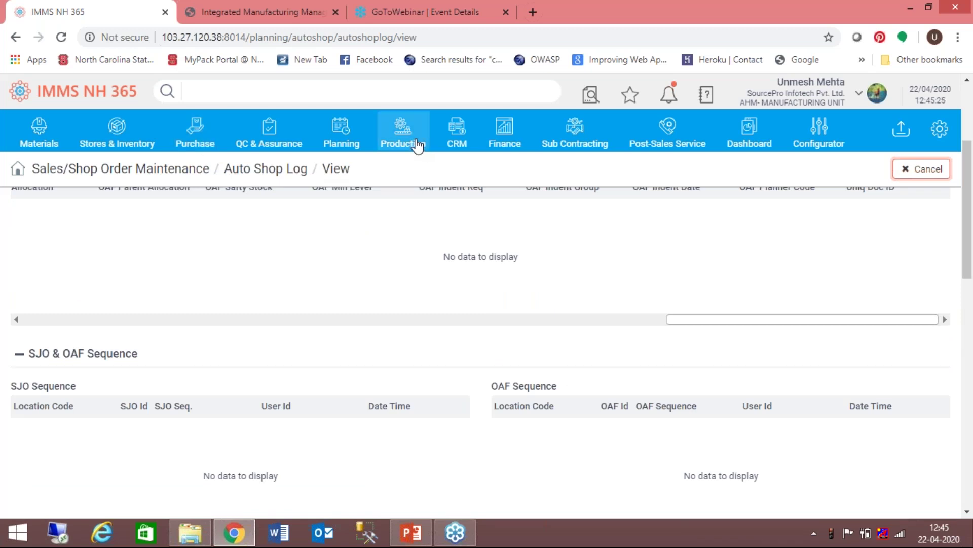
Open the Vendor Master Entry list under Purchase masters and view the NS Engineering vendor record
click(186, 146)
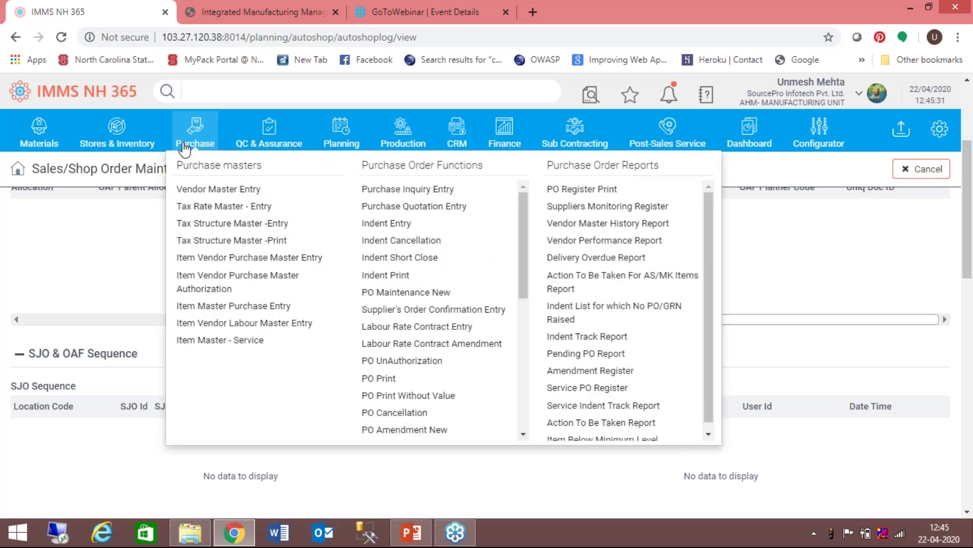
click(243, 190)
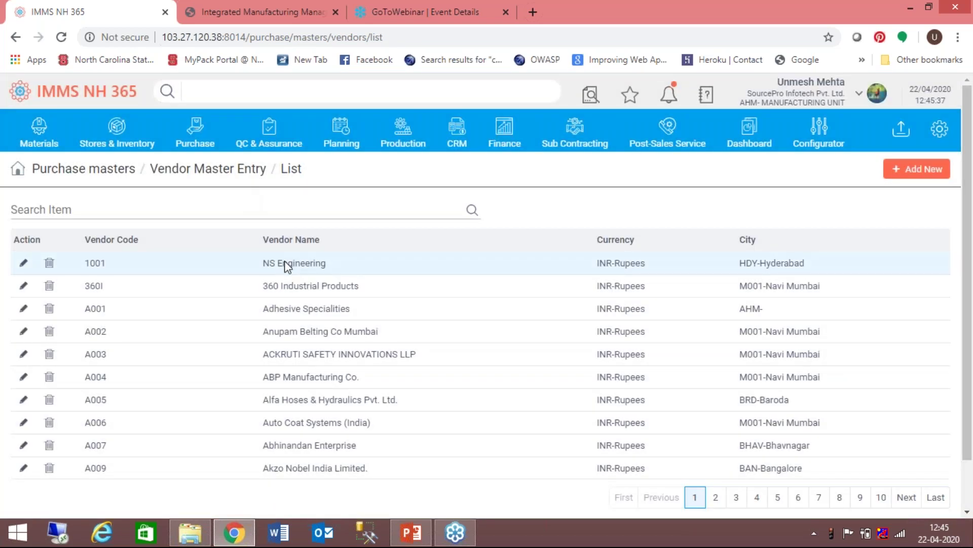
click(287, 265)
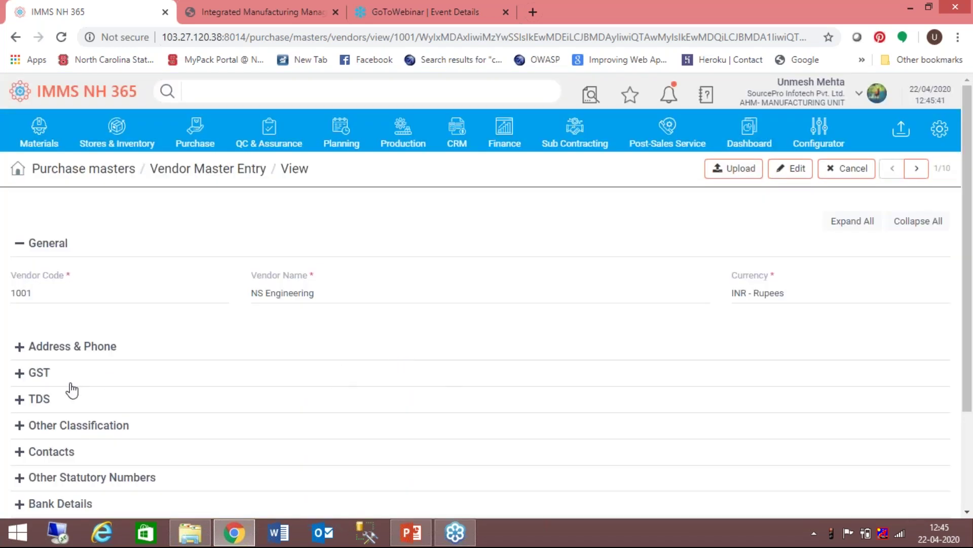
Expand all sections of the vendor record, review them from Address & Phone through Accounting, and close the record
click(44, 350)
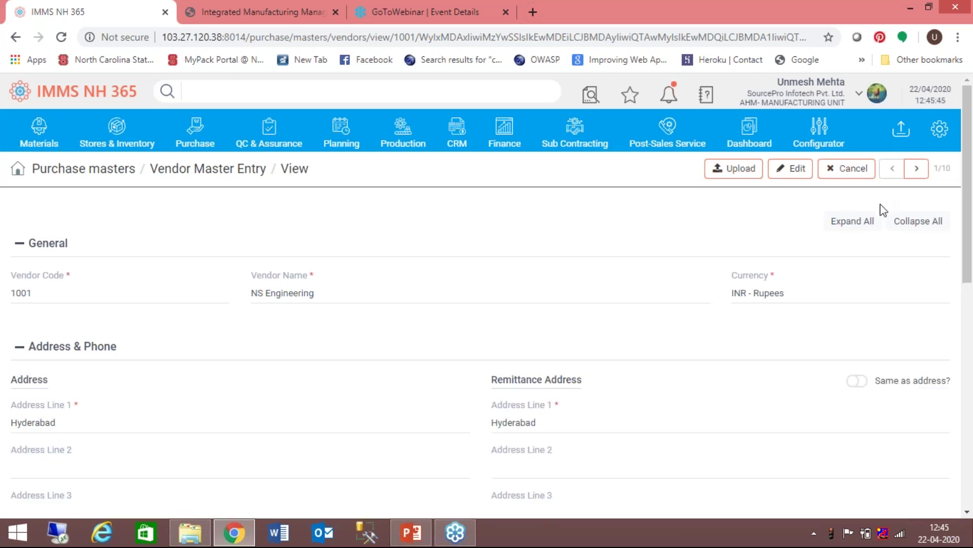
click(848, 228)
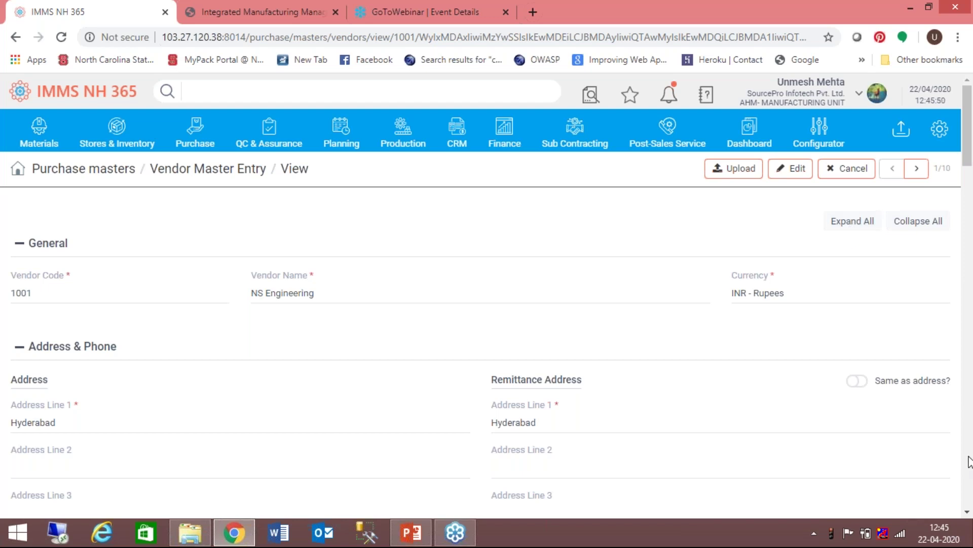
scroll(969, 462, down, 20)
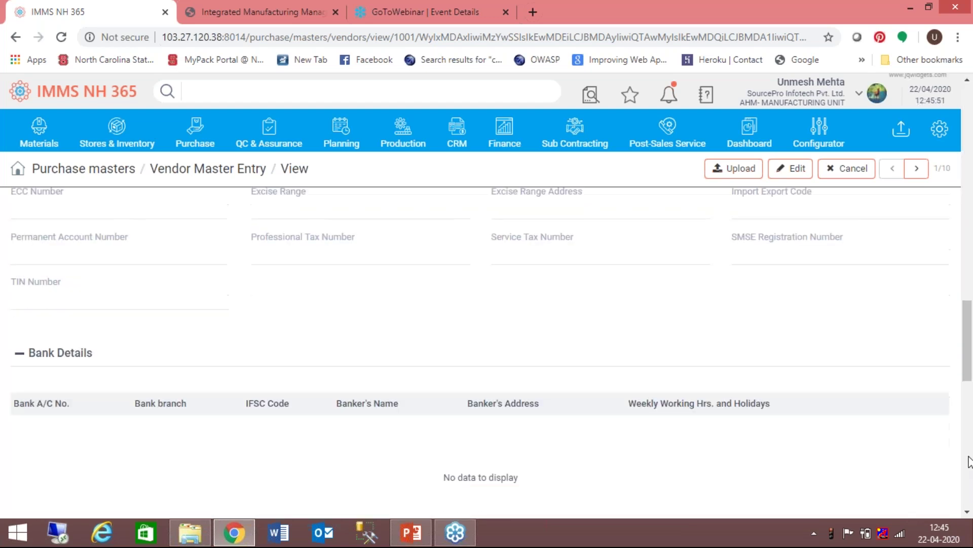
scroll(970, 461, down, 10)
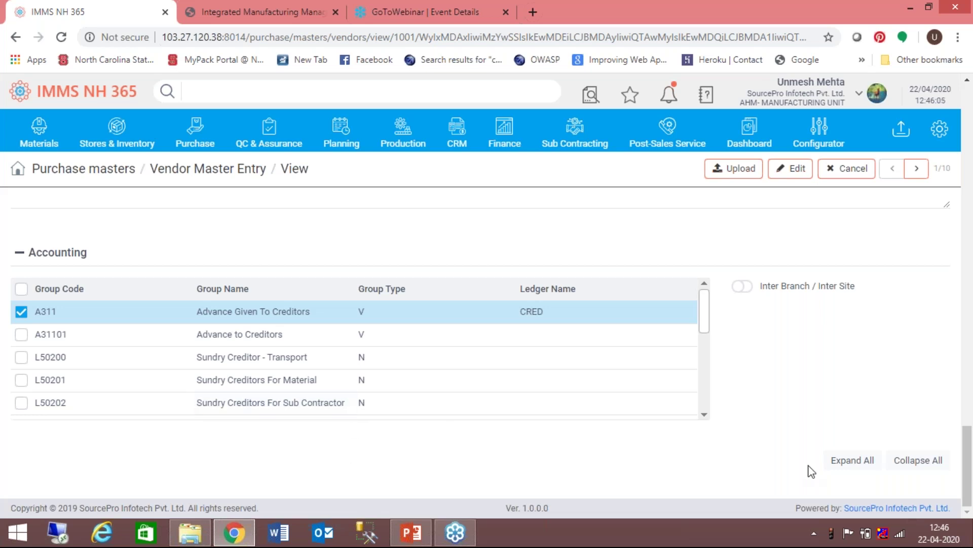
drag(967, 472, 966, 253)
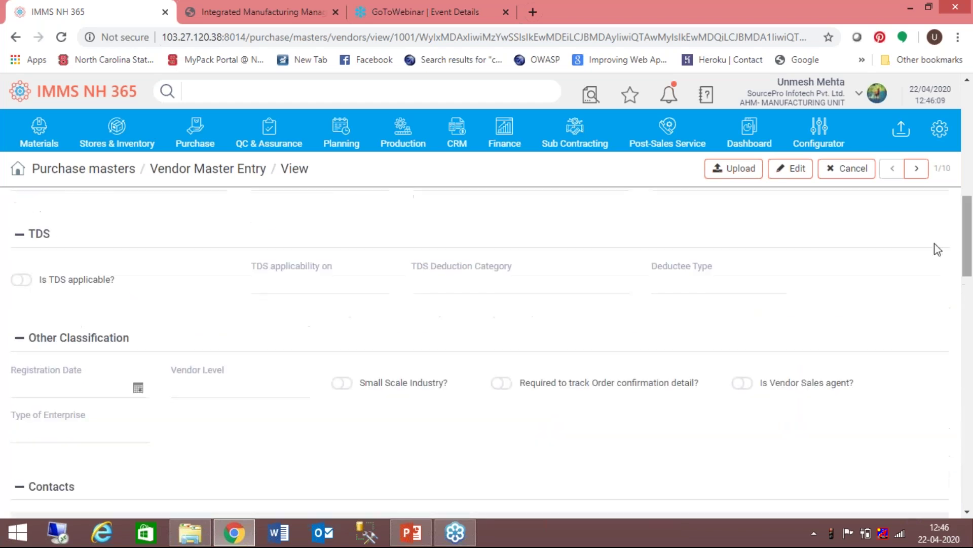
click(846, 169)
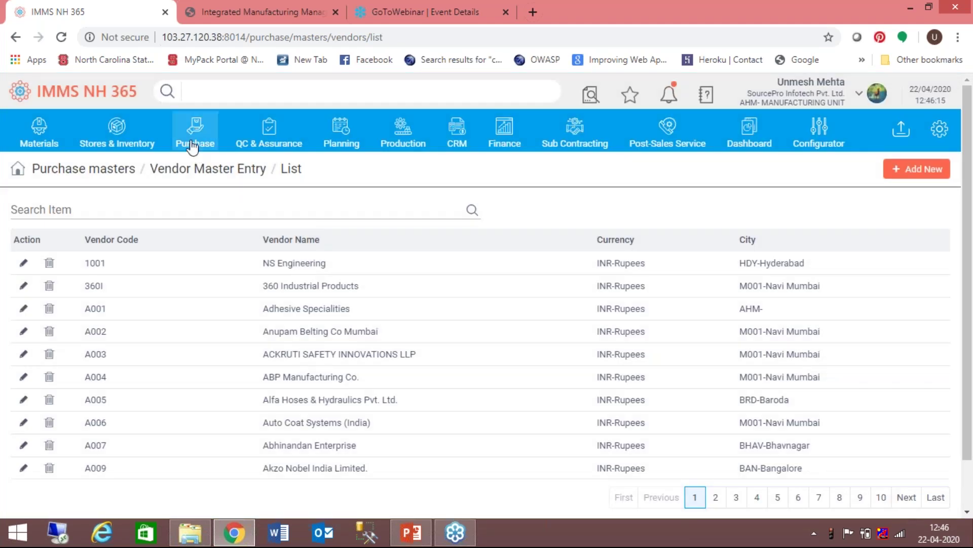
Open Item Vendor Purchase Master Entry and load the vendor-wise items for A001-Adhesive Specialities
click(192, 147)
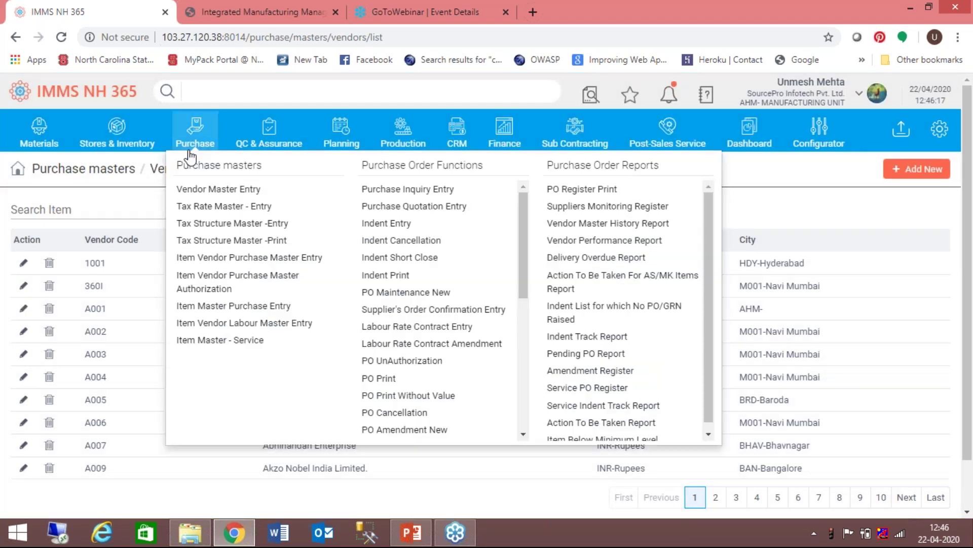
click(212, 260)
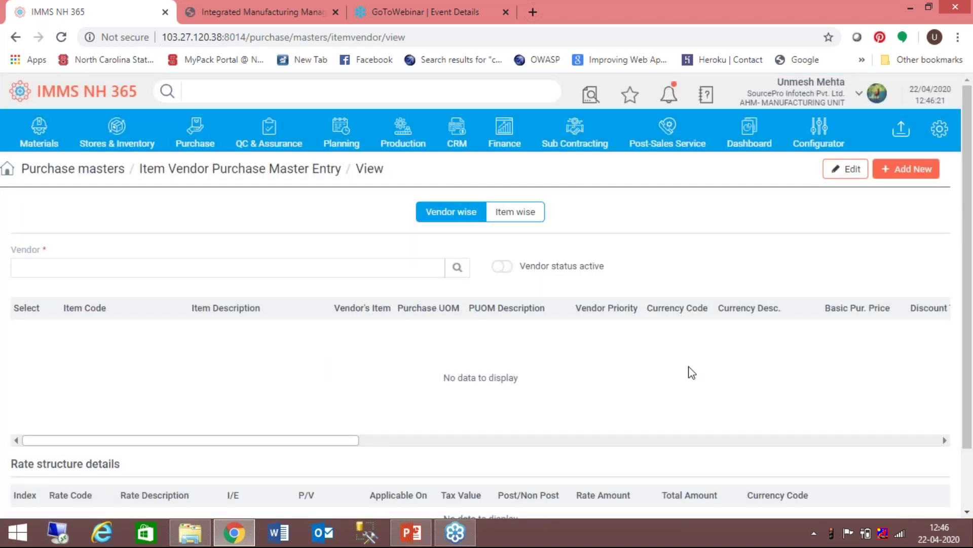
click(457, 268)
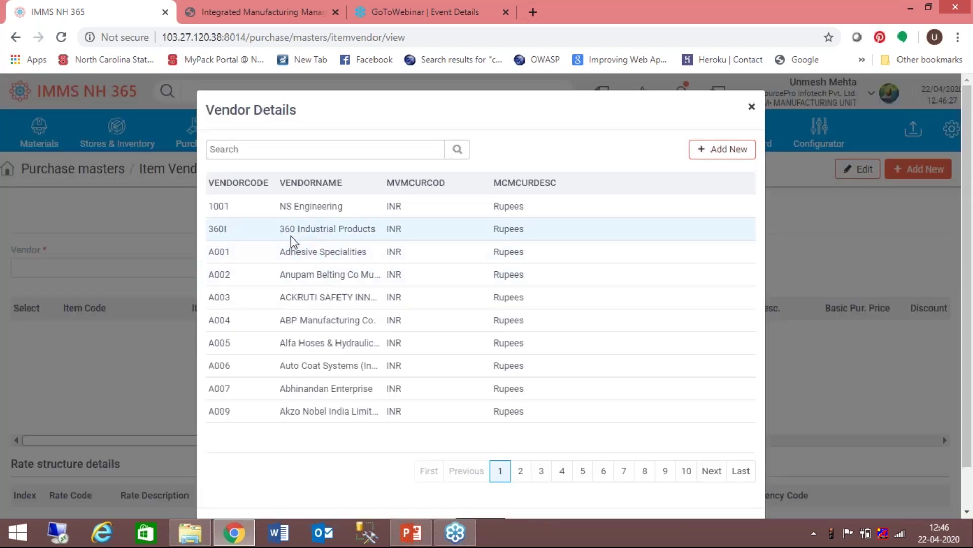
click(295, 255)
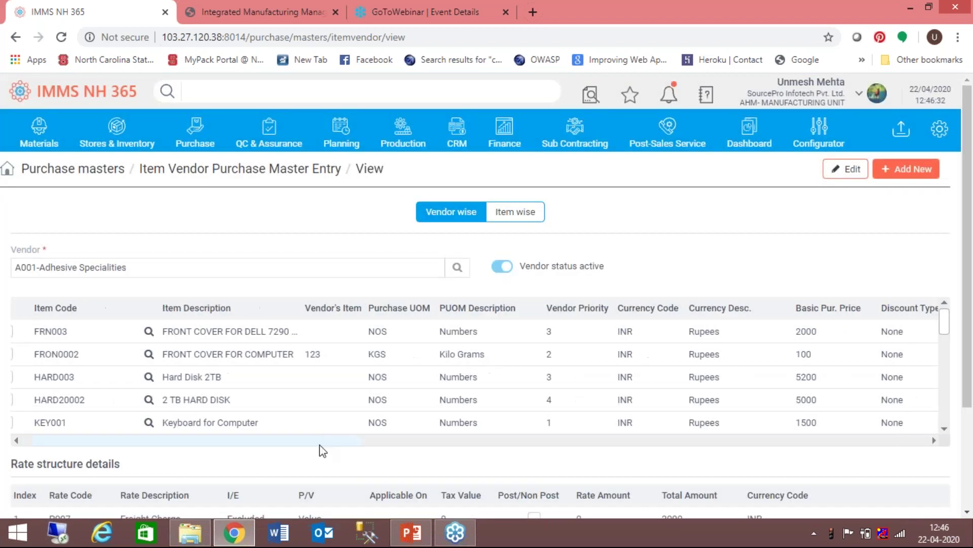
Examine the vendor's item columns, including prices, rate structure, delivery days and active status, plus the Rate structure details section
drag(320, 442, 401, 452)
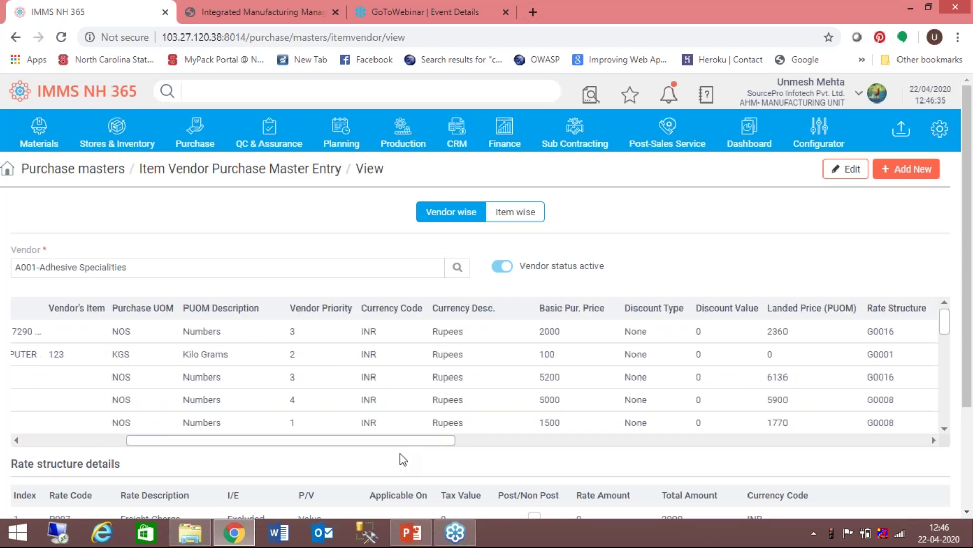
drag(398, 441, 662, 454)
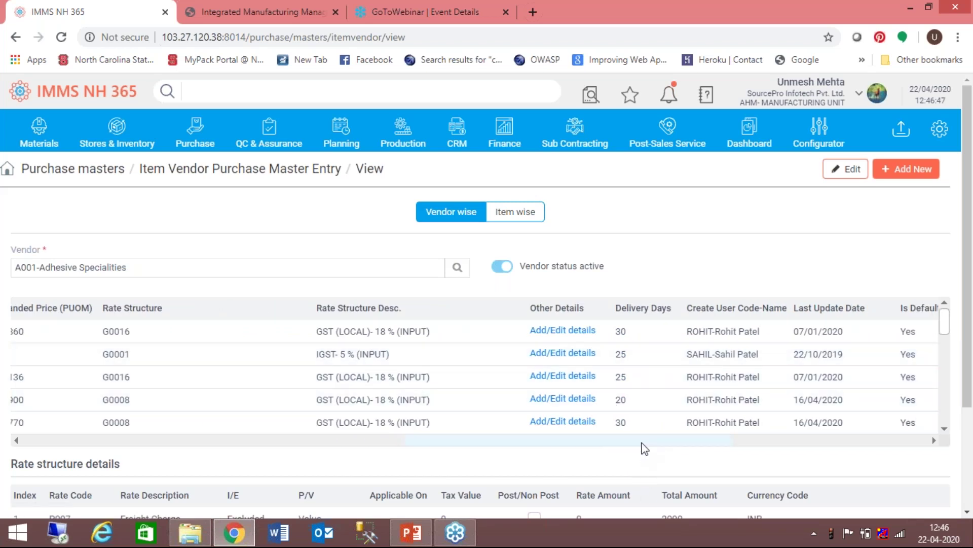
drag(646, 446, 672, 445)
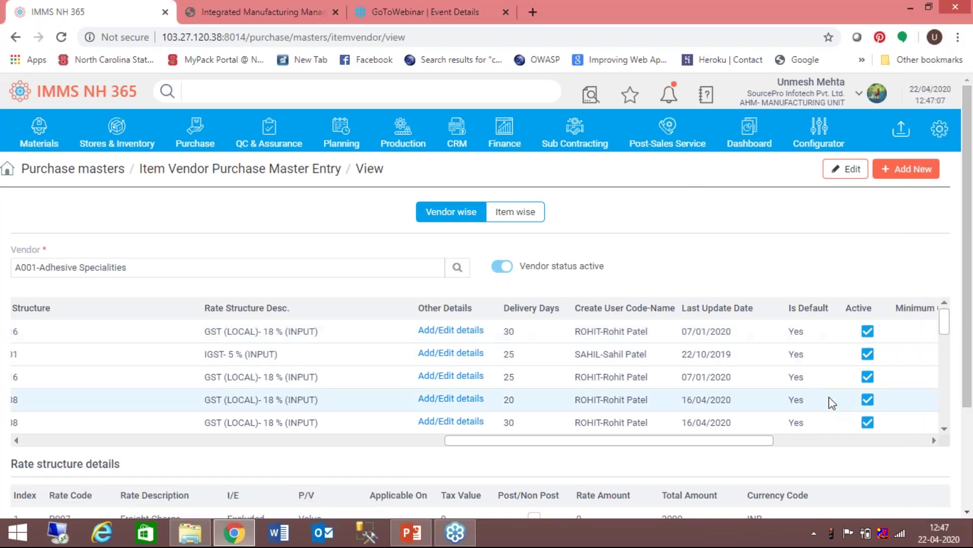
drag(706, 440, 244, 451)
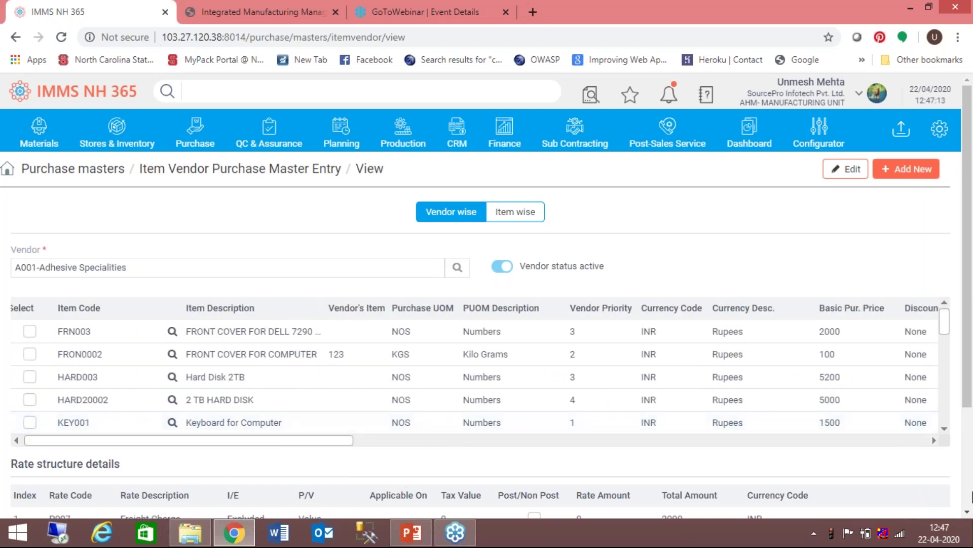
scroll(969, 499, down, 3)
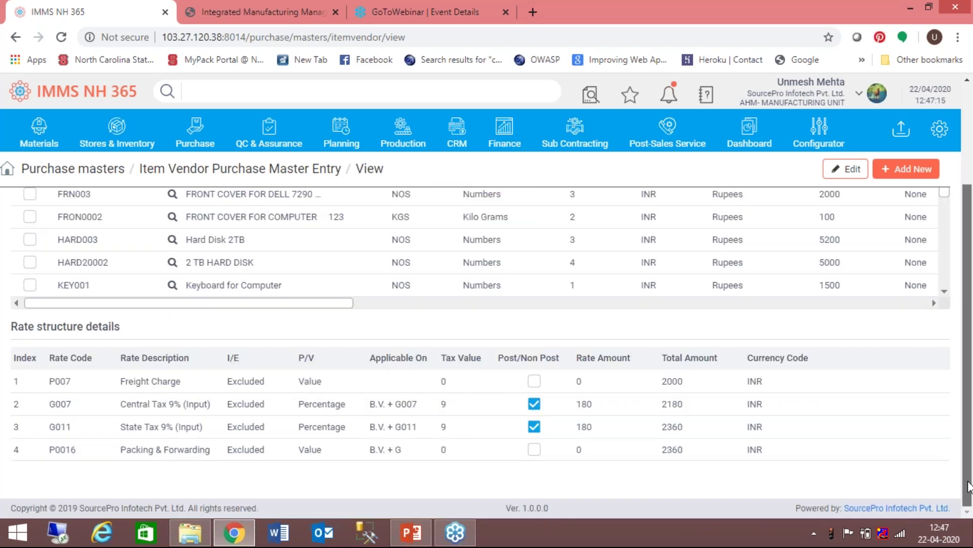
scroll(970, 486, up, 3)
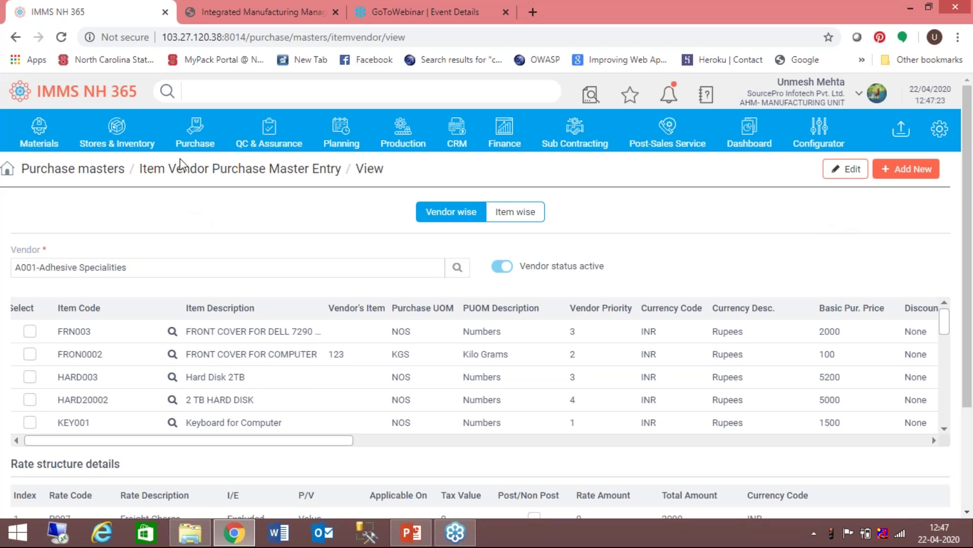
Open PO Maintenance New and view the second purchase order in the list, dated 31/03/2020 for A001 - Adhesive Specialities
click(205, 142)
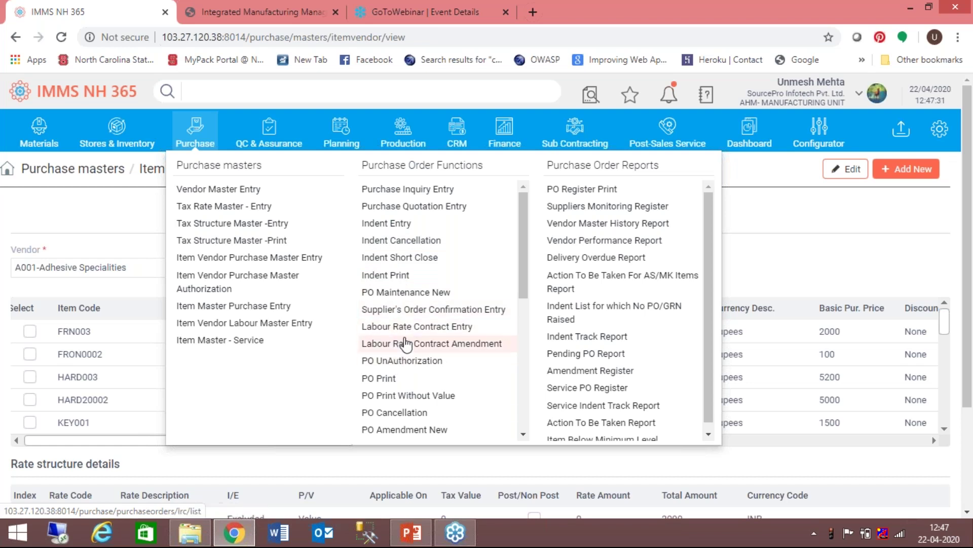
click(408, 292)
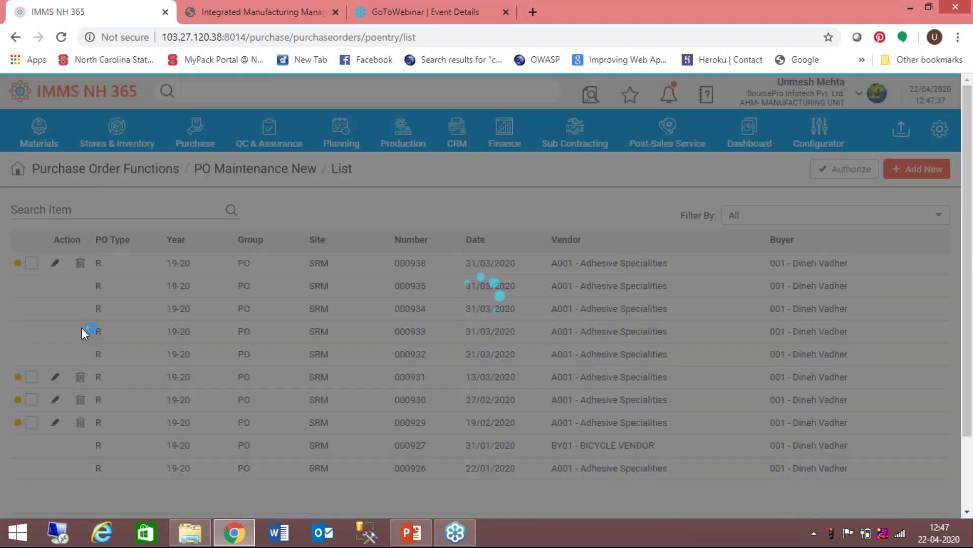
double_click(190, 286)
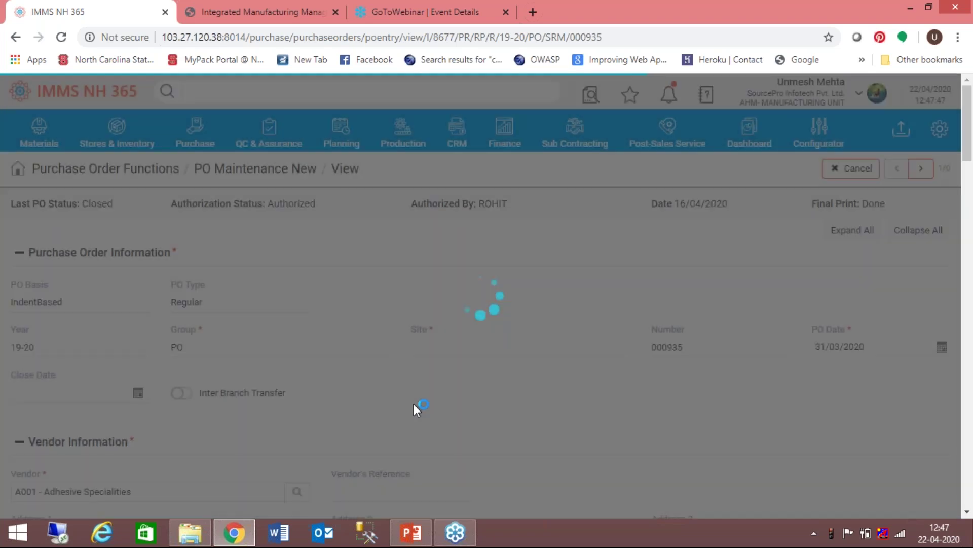
Examine the purchase order's delivery details, SJO and OAF Selection, Item and Indent Detail, and Rate Calculation sections
scroll(971, 491, down, 8)
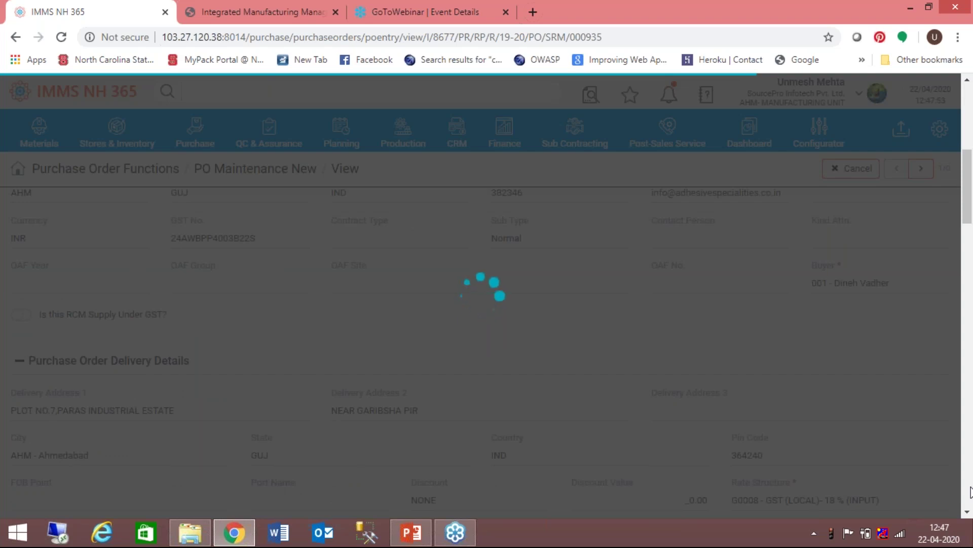
scroll(971, 491, down, 8)
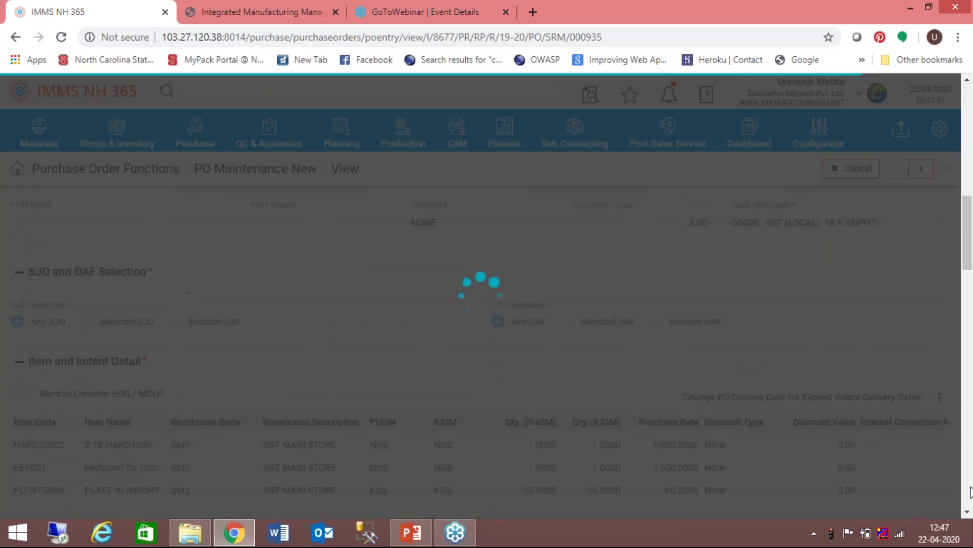
scroll(970, 491, down, 5)
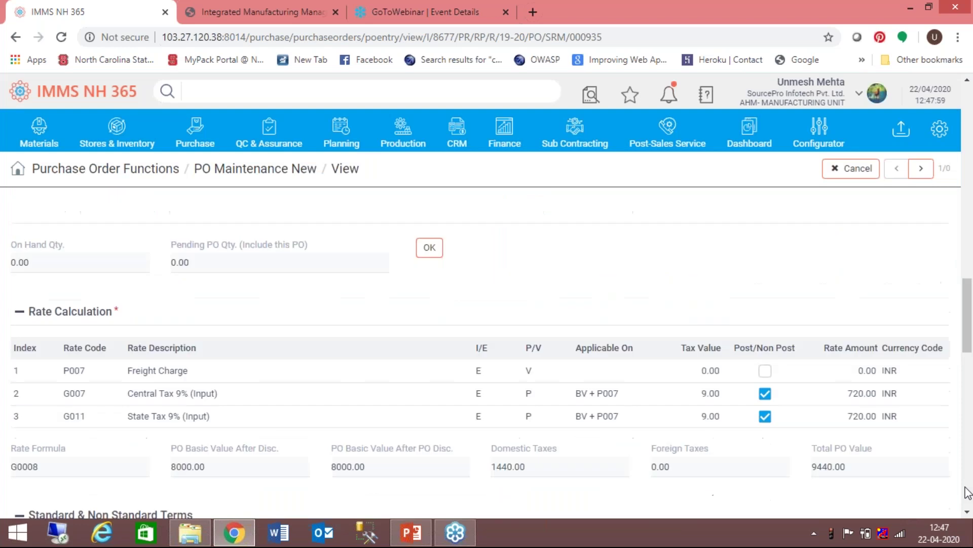
drag(967, 348, 966, 260)
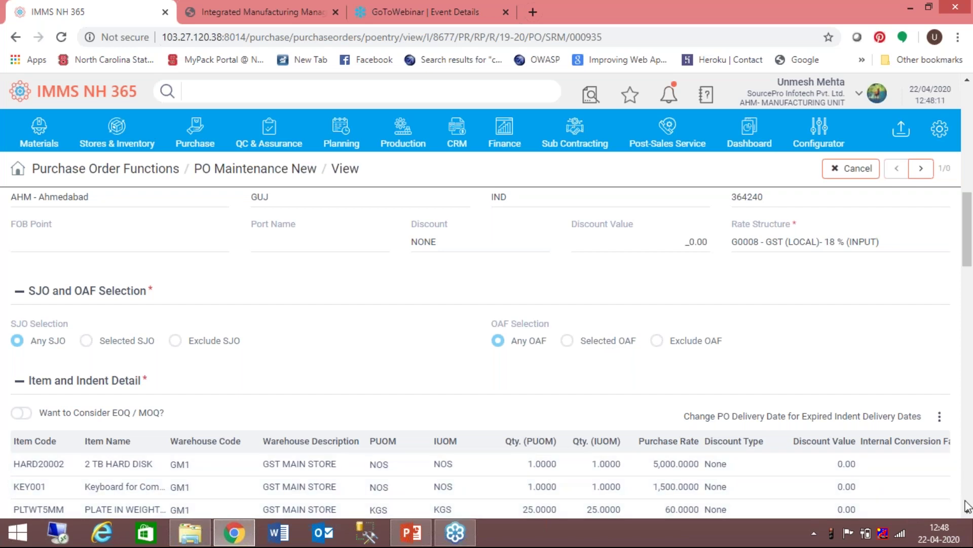
scroll(968, 506, down, 6)
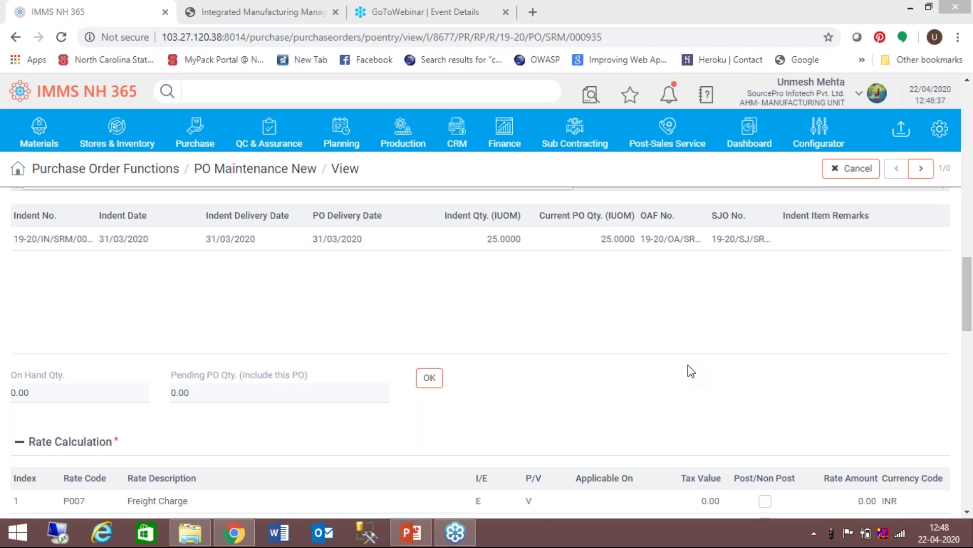
Look through the Purchase Order Functions down to Service Indent Entry, and open the Item Master - Service list
click(188, 141)
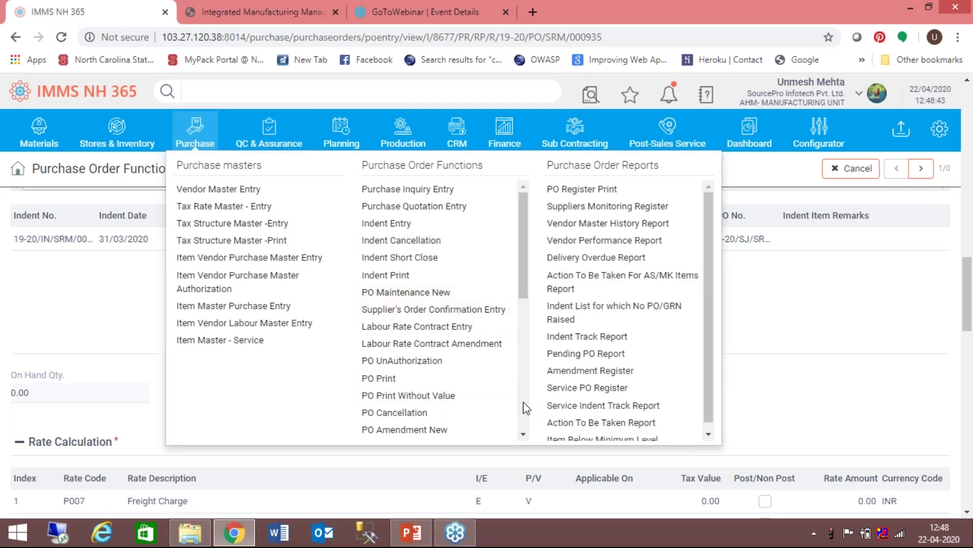
click(524, 432)
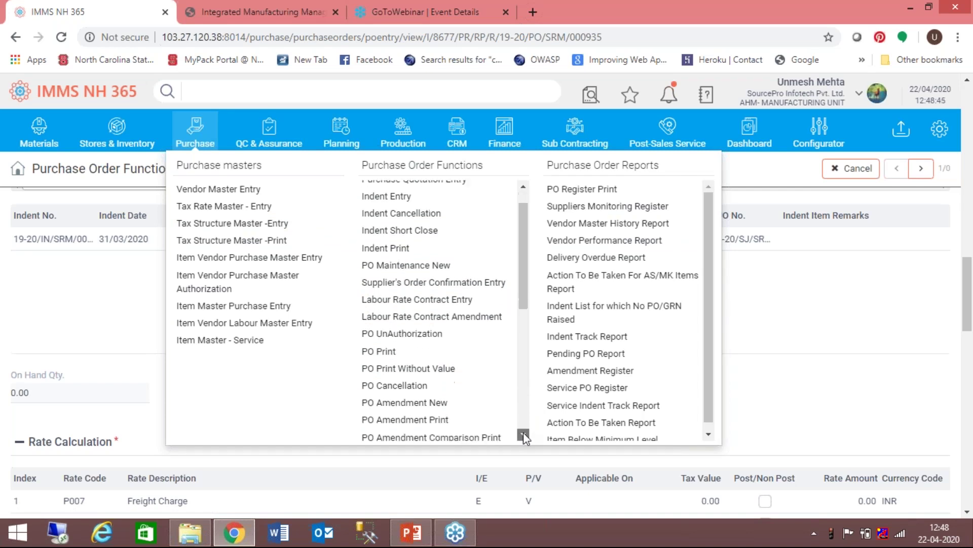
click(523, 432)
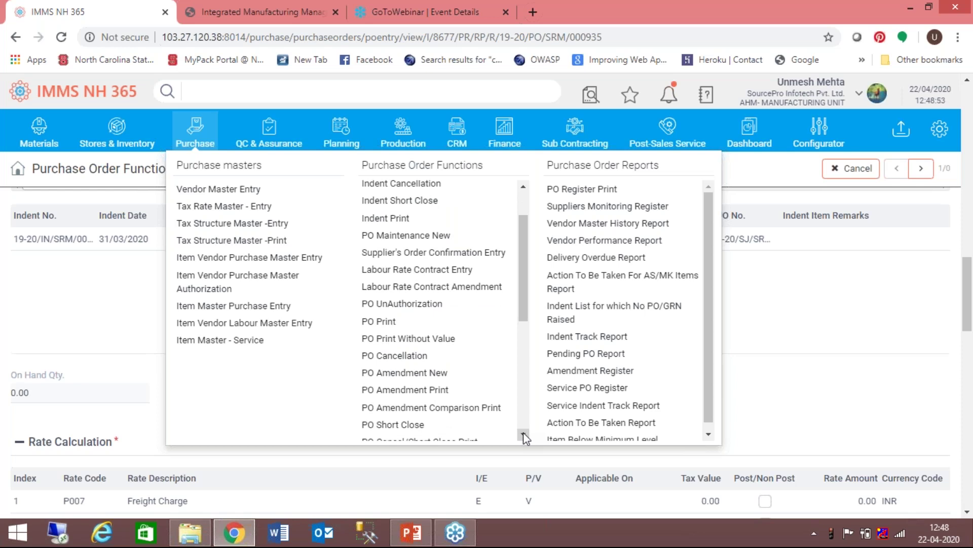
click(523, 432)
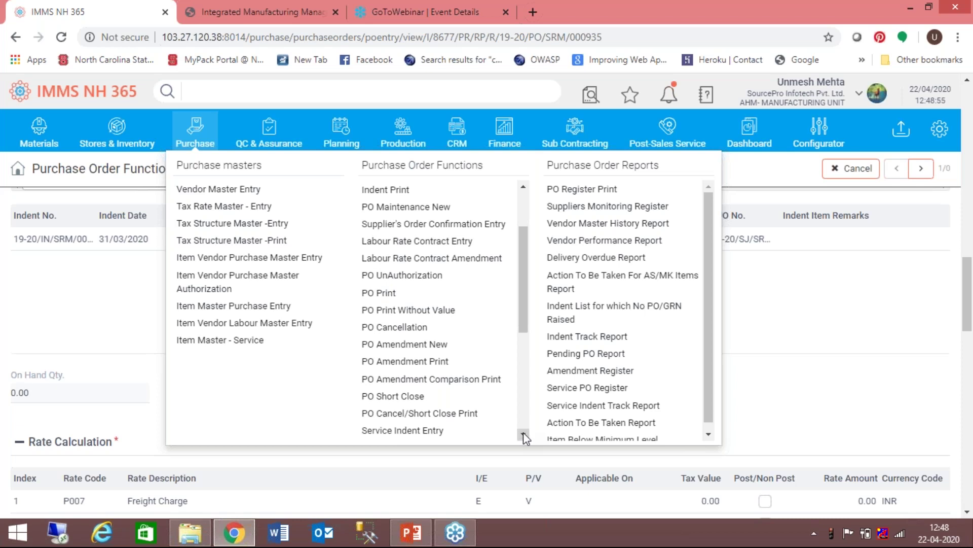
click(234, 344)
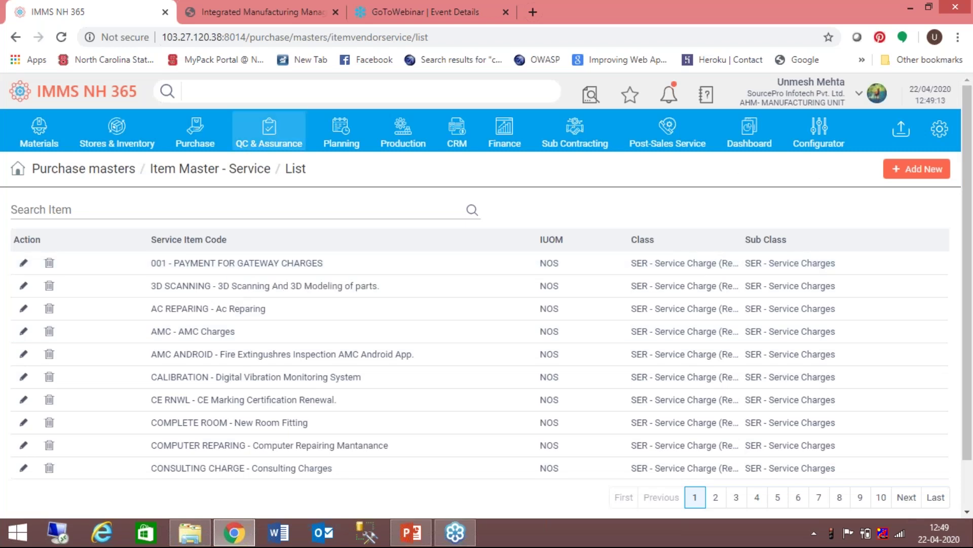
click(197, 136)
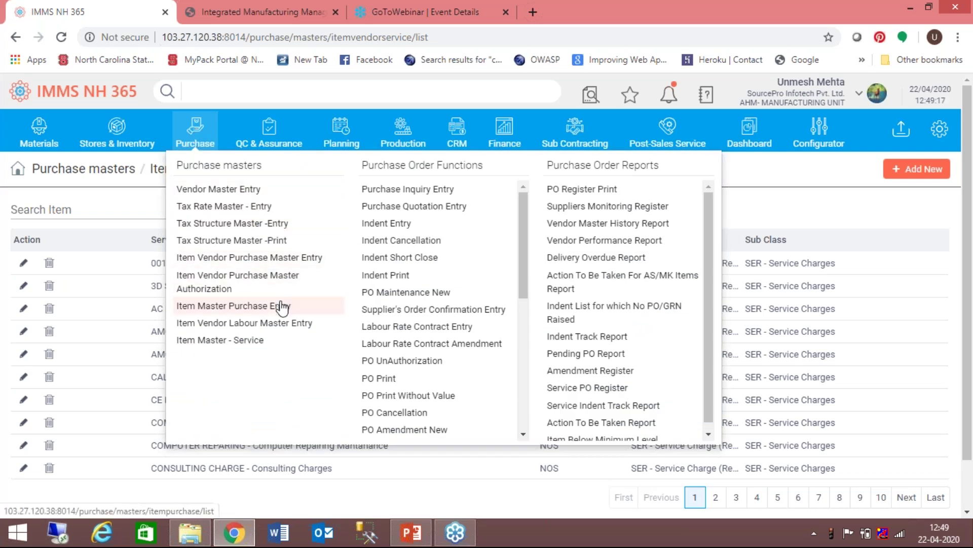
click(582, 135)
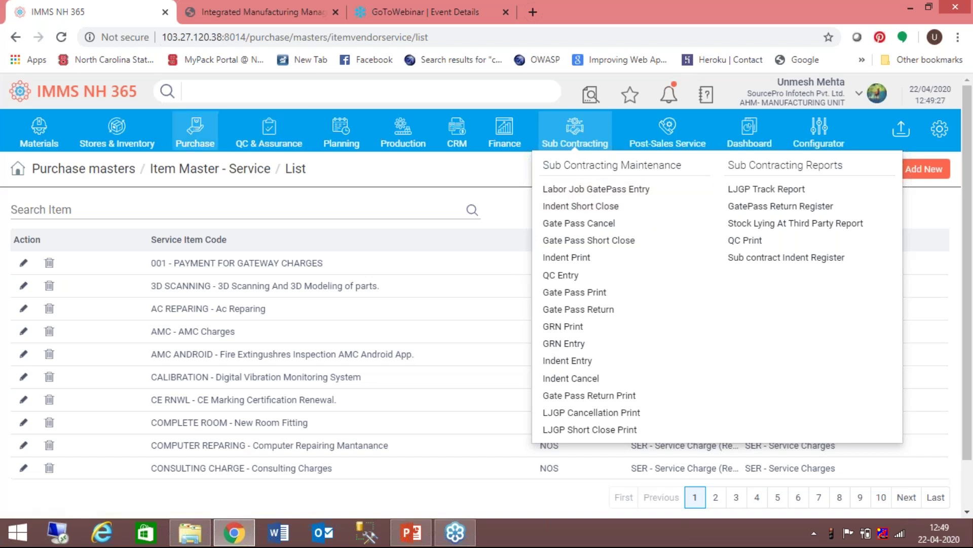
click(196, 134)
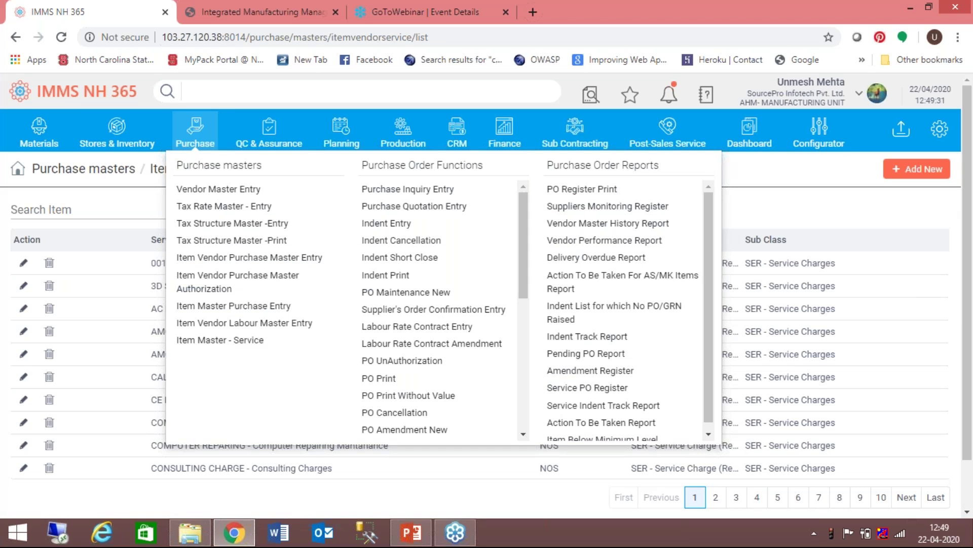
Open Item Vendor Labour Master Entry and load item ASHOSE-001, ASSEMBLED-Hose Clean agent 2Kg 370mm
click(286, 330)
click(286, 330)
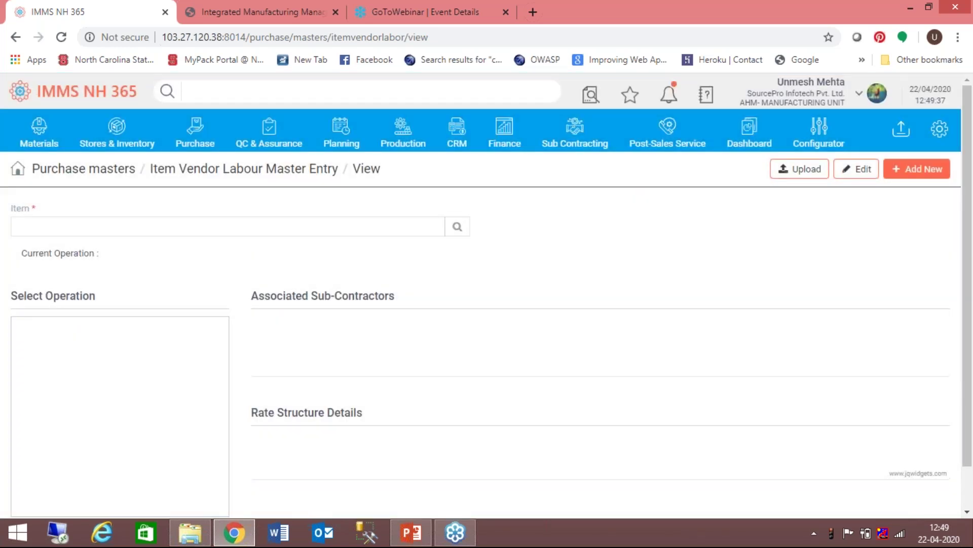
click(457, 228)
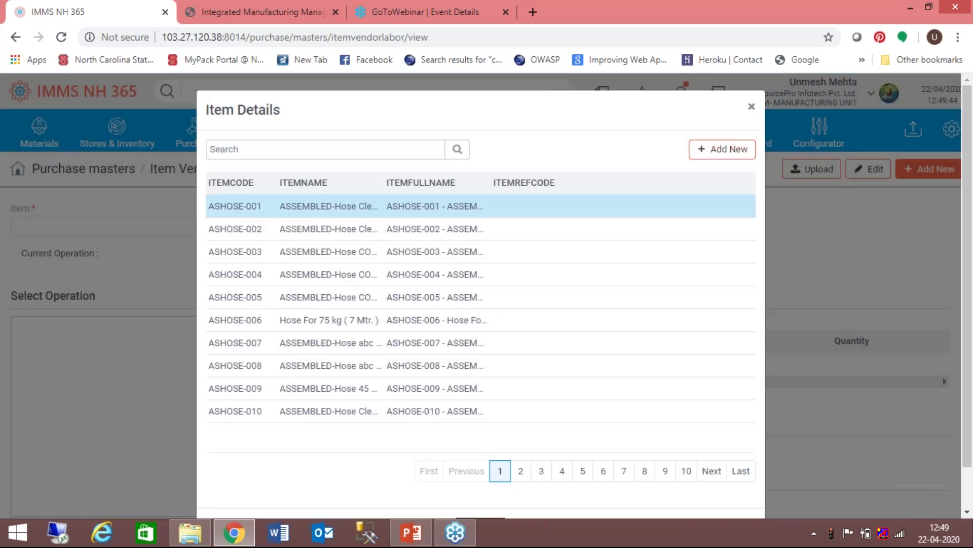
click(329, 206)
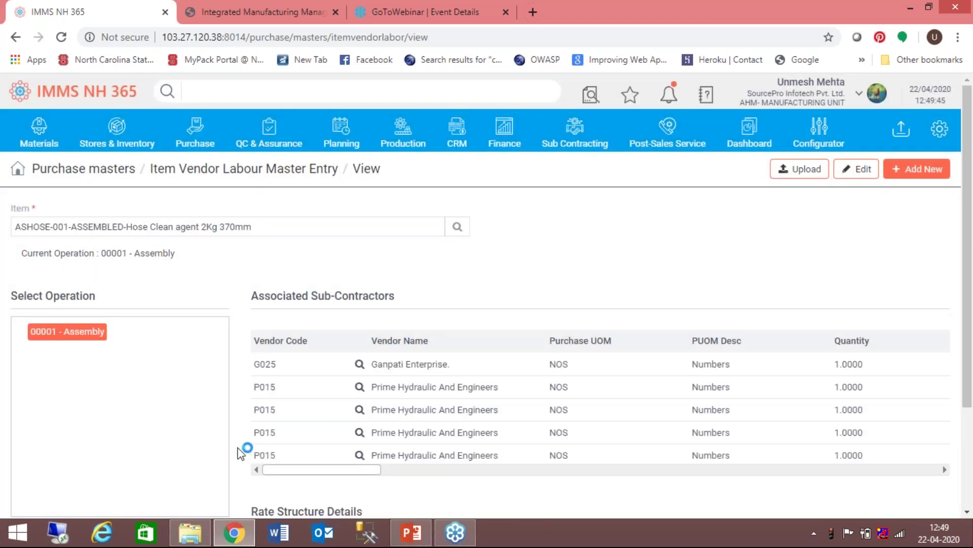
Examine the item's Associated Sub-Contractors, including rate structure and delivery days, and the Rate Structure Details section
drag(348, 470, 868, 469)
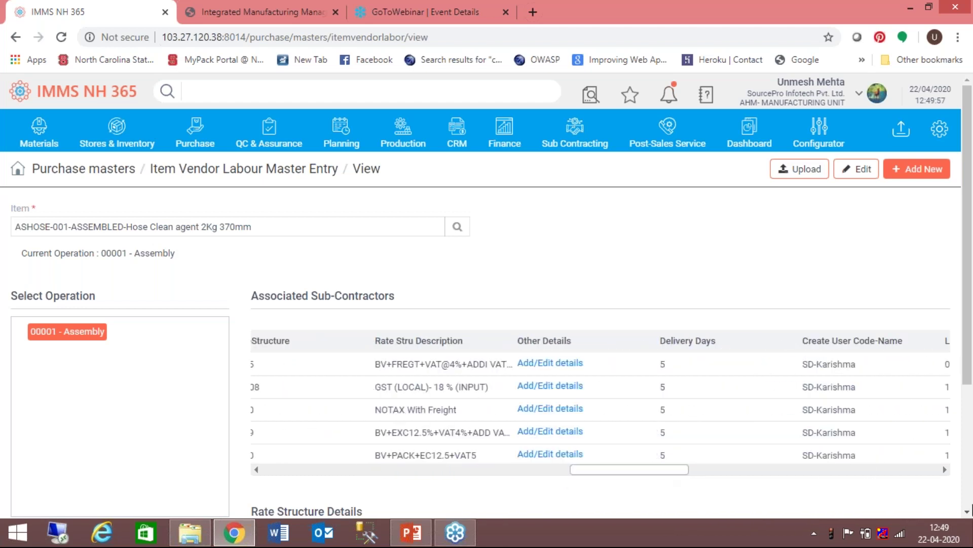
scroll(968, 507, down, 4)
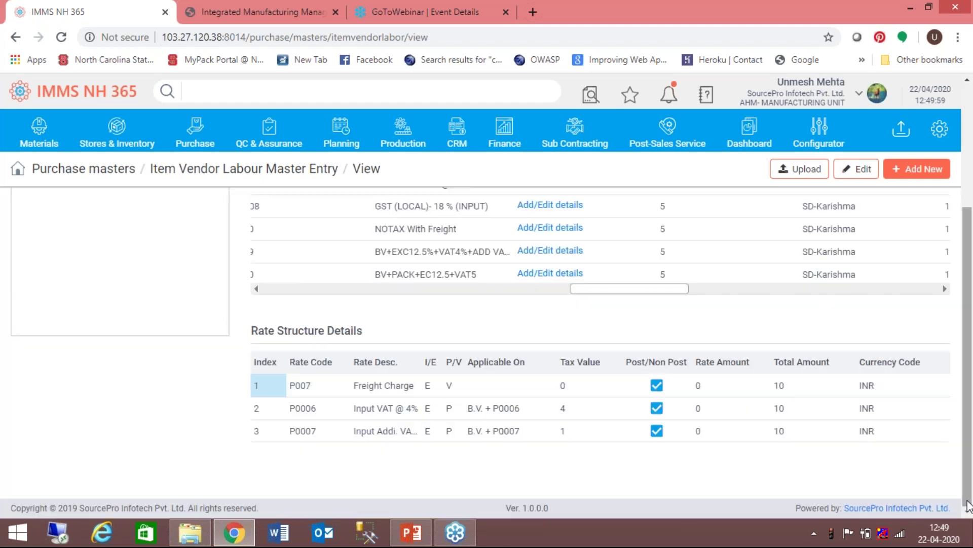
scroll(968, 502, up, 4)
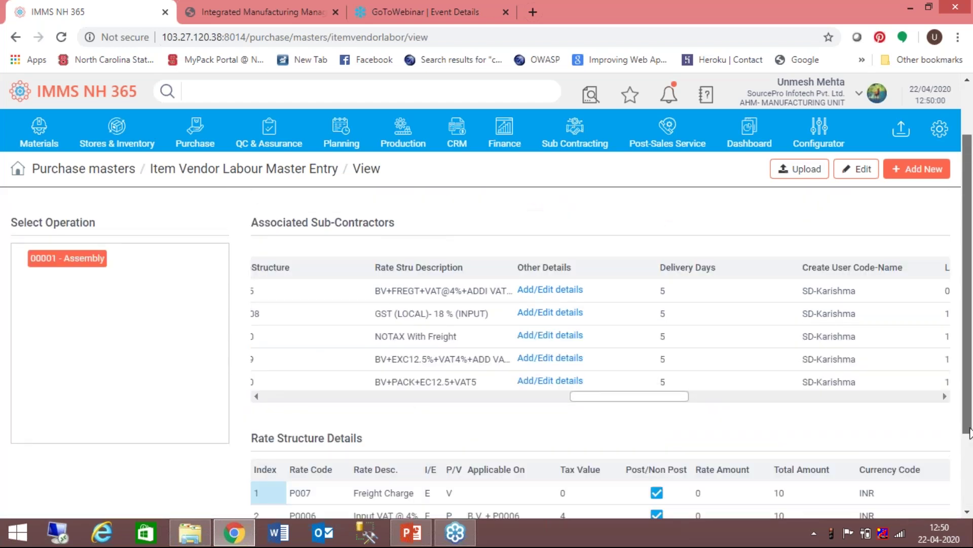
click(212, 143)
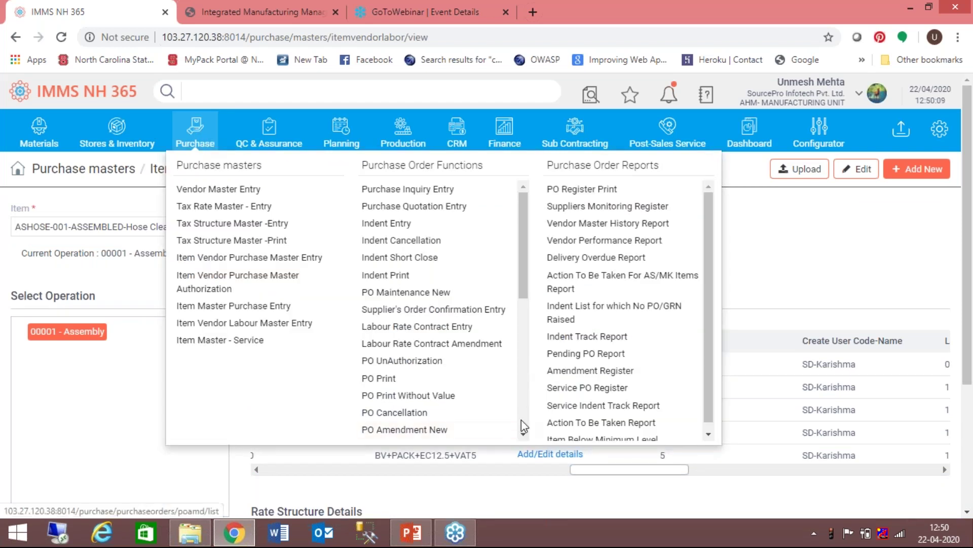
Open the Warehouse Master list and start adding a new warehouse
click(110, 148)
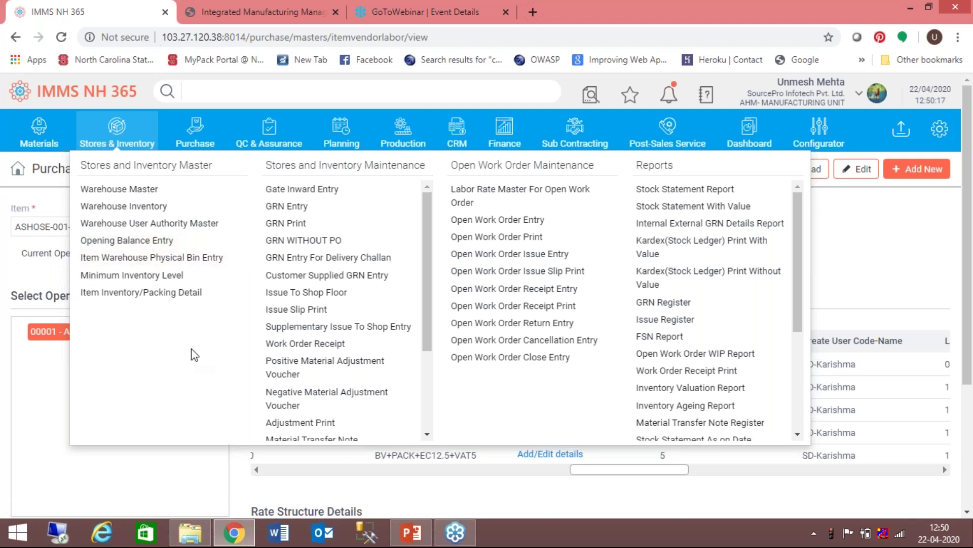
click(135, 193)
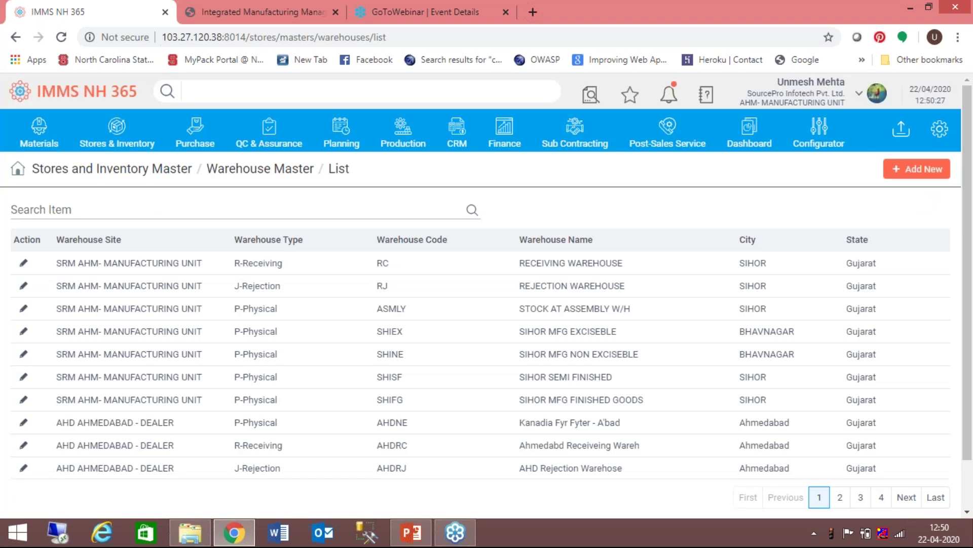
click(913, 170)
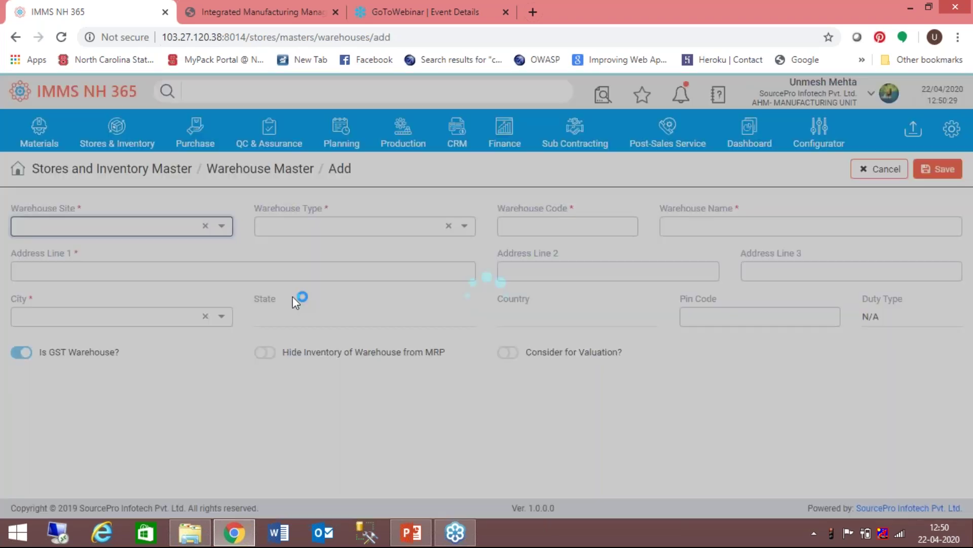
Set the warehouse site to AHD - AHMEDABAD - DEALER, look through the warehouse type options, and cancel the new warehouse
click(221, 226)
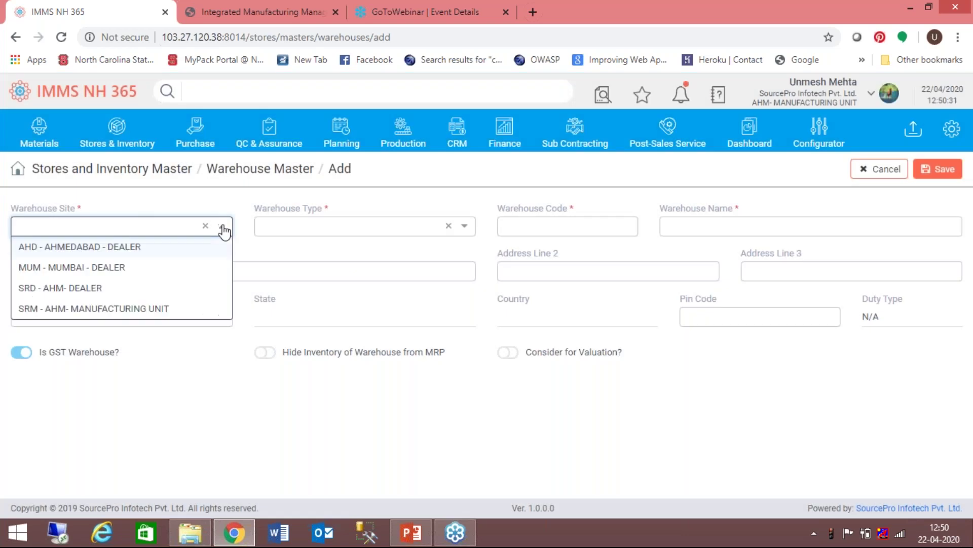
click(164, 248)
click(465, 226)
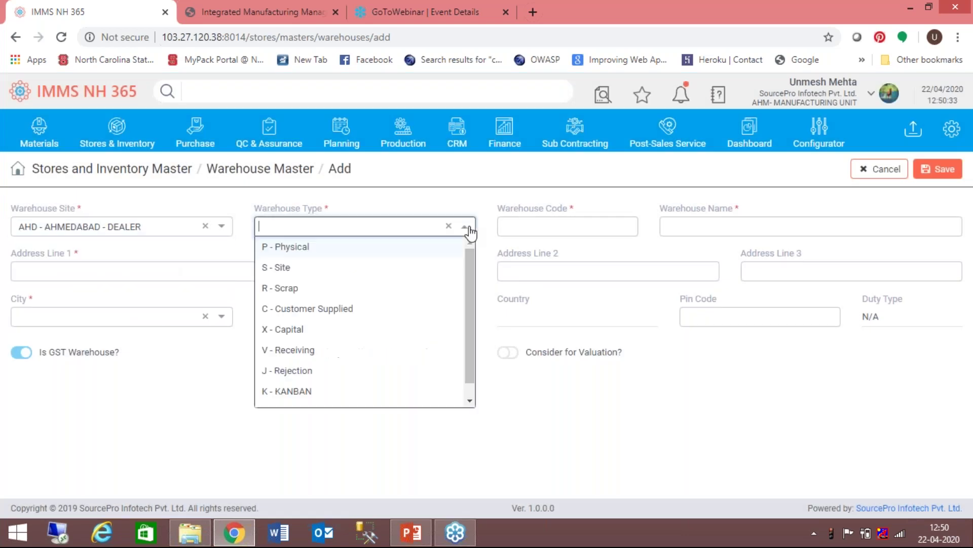
mouse_move(474, 276)
mouse_down()
mouse_move(476, 326)
mouse_move(474, 266)
mouse_up()
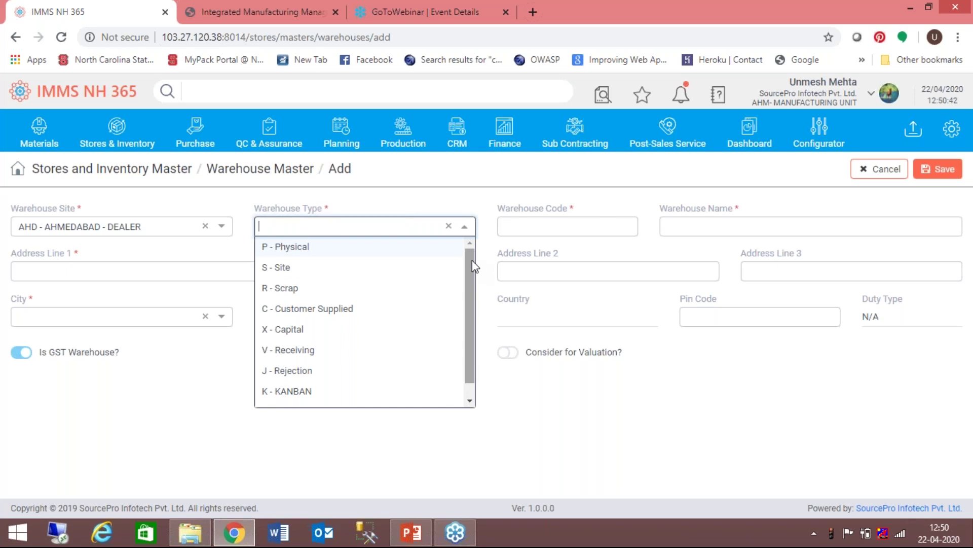
mouse_move(472, 261)
mouse_down()
mouse_move(468, 328)
mouse_move(461, 246)
mouse_up()
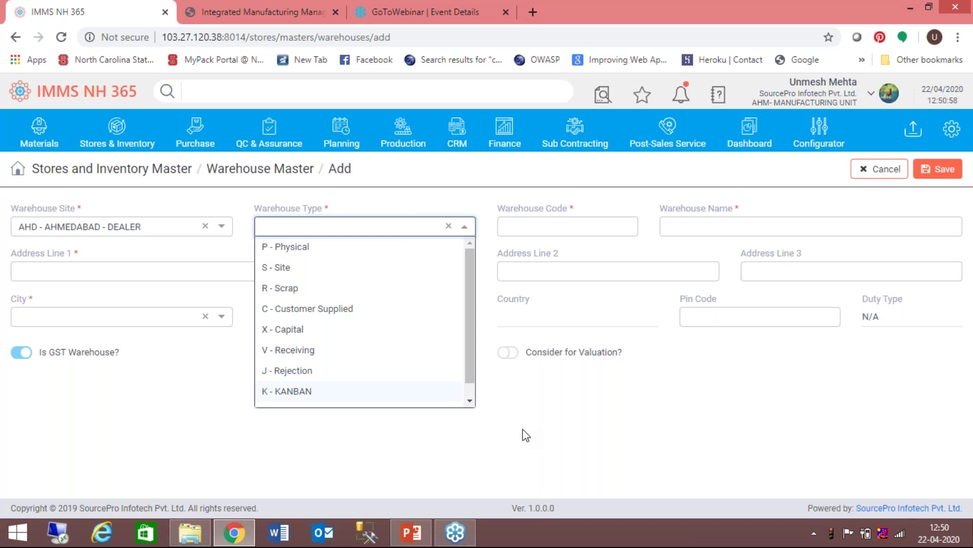
click(522, 429)
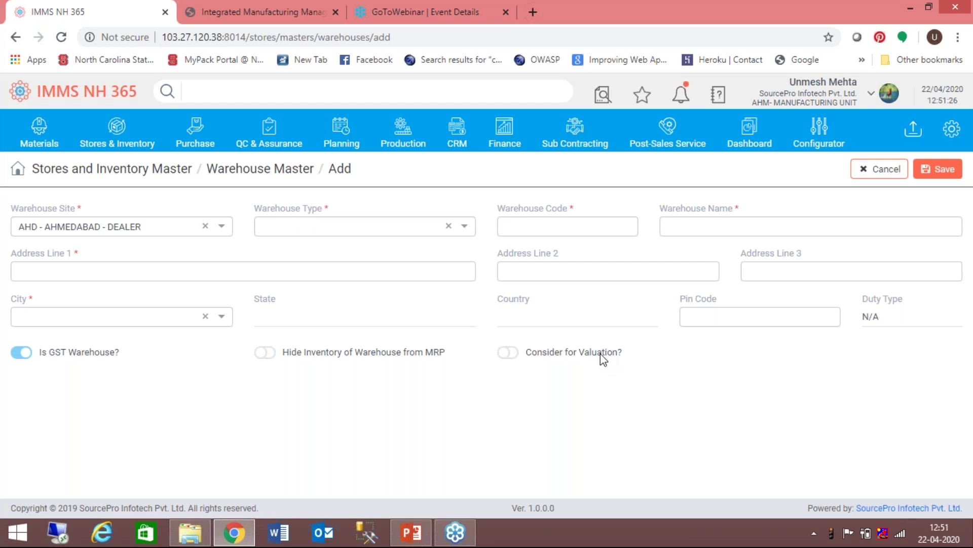
click(882, 176)
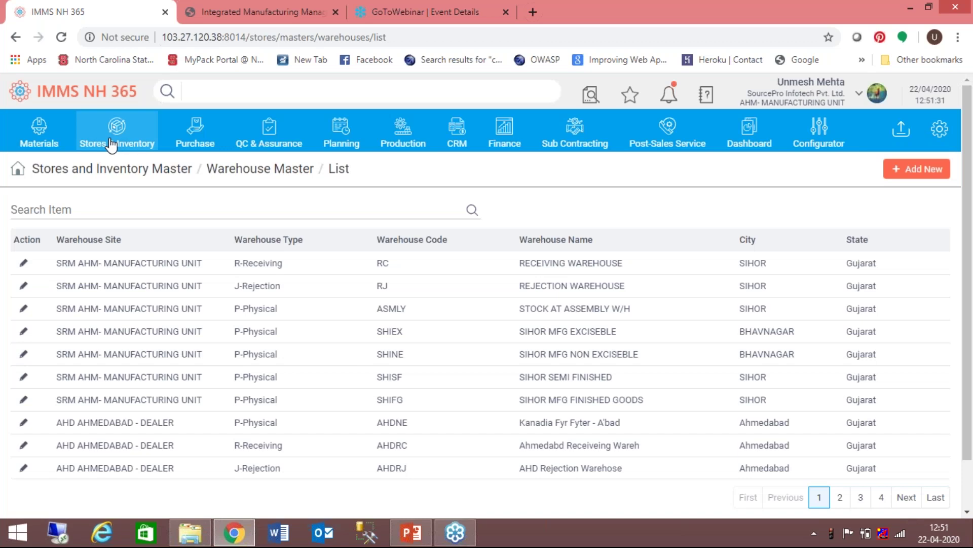
Open the GRN Entry list and view the first GRN, dated 31/03/2020 for vendor A001 - Adhesive Specialities
click(111, 144)
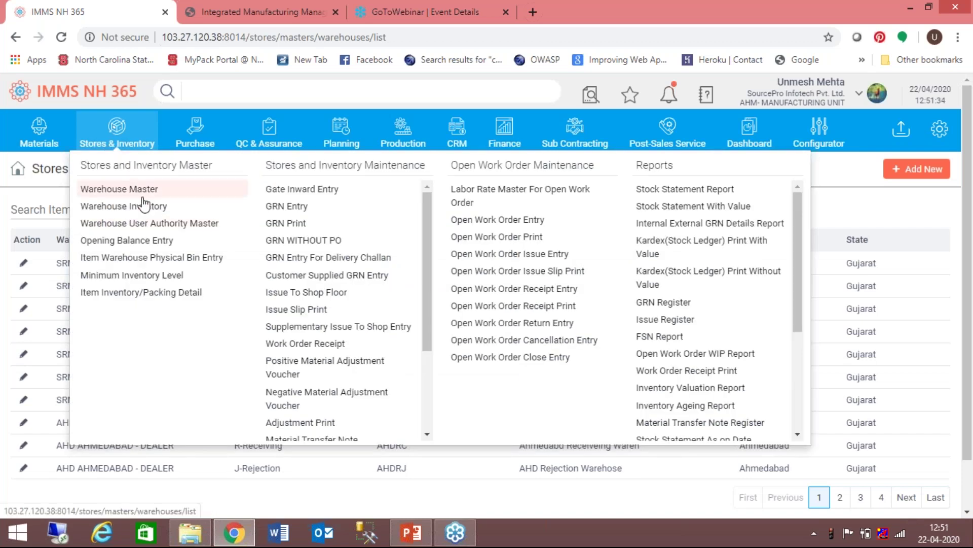
click(300, 207)
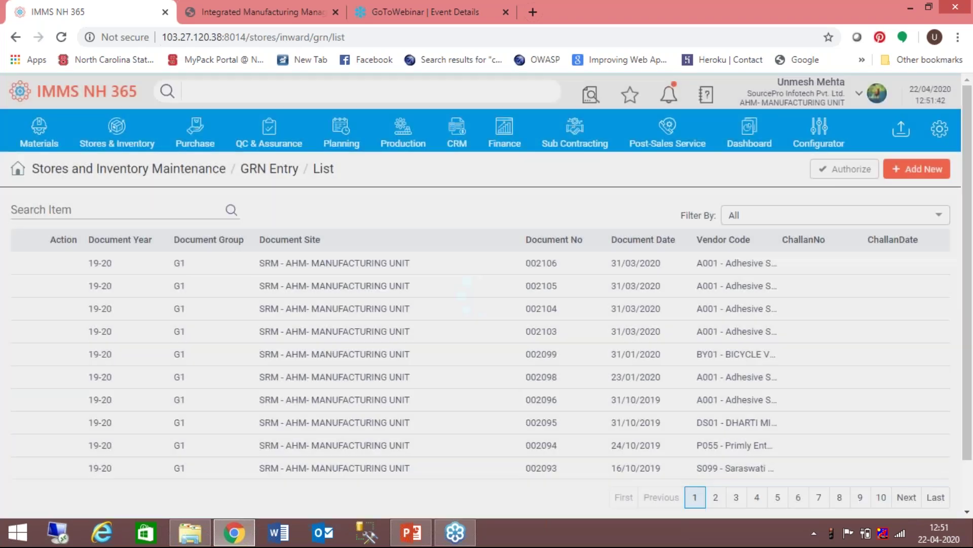
click(310, 261)
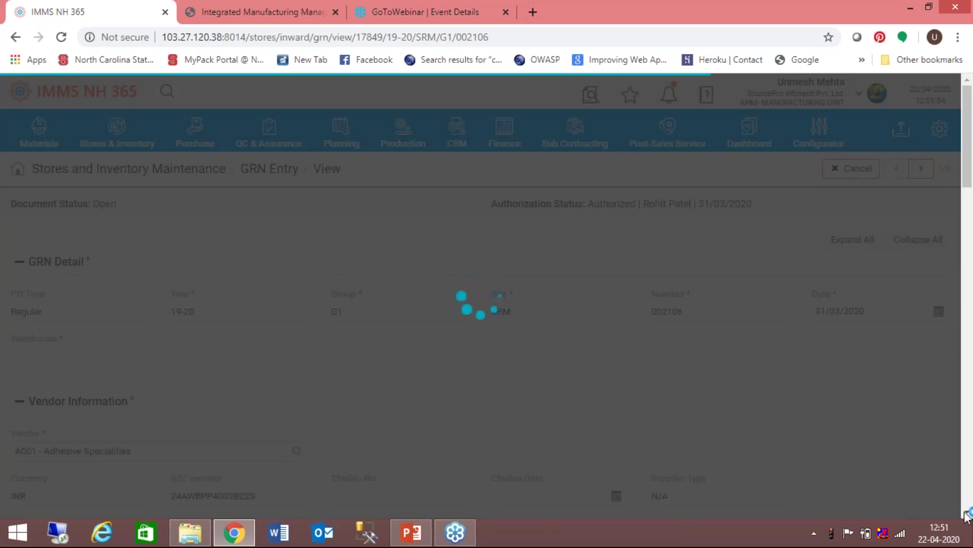
Examine the GRN's item details, rate structure, caption and manufacturer/importer sections, and return to the GRN list
scroll(966, 406, down, 10)
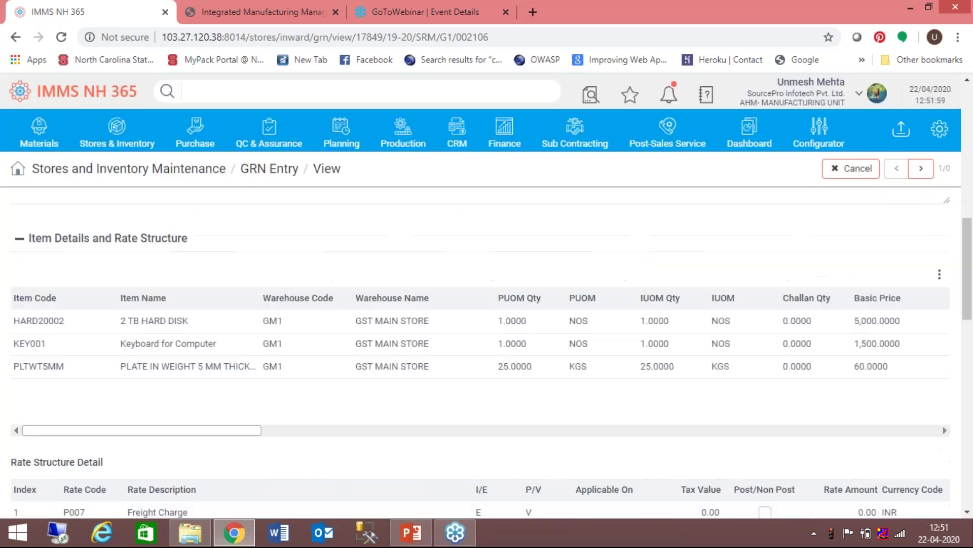
drag(968, 352, 969, 294)
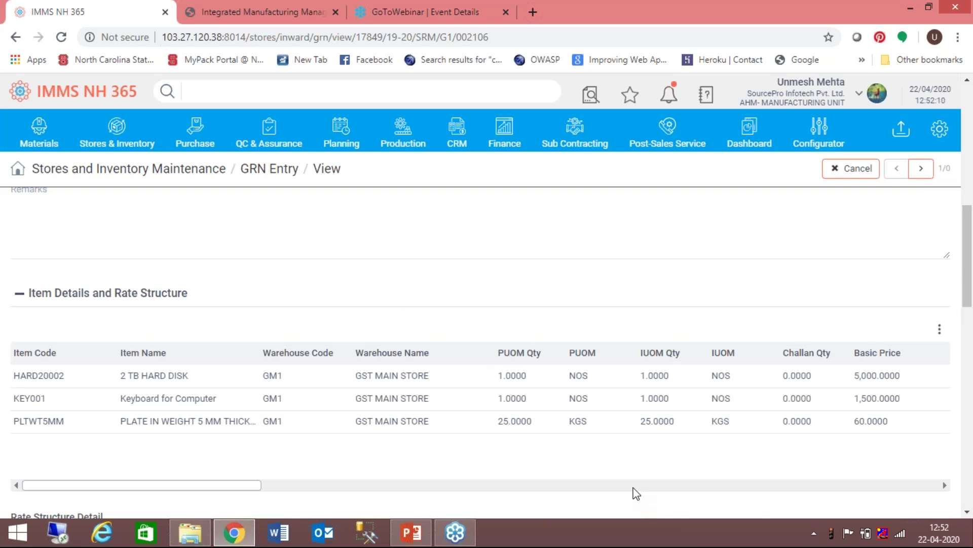
scroll(636, 493, right, 1)
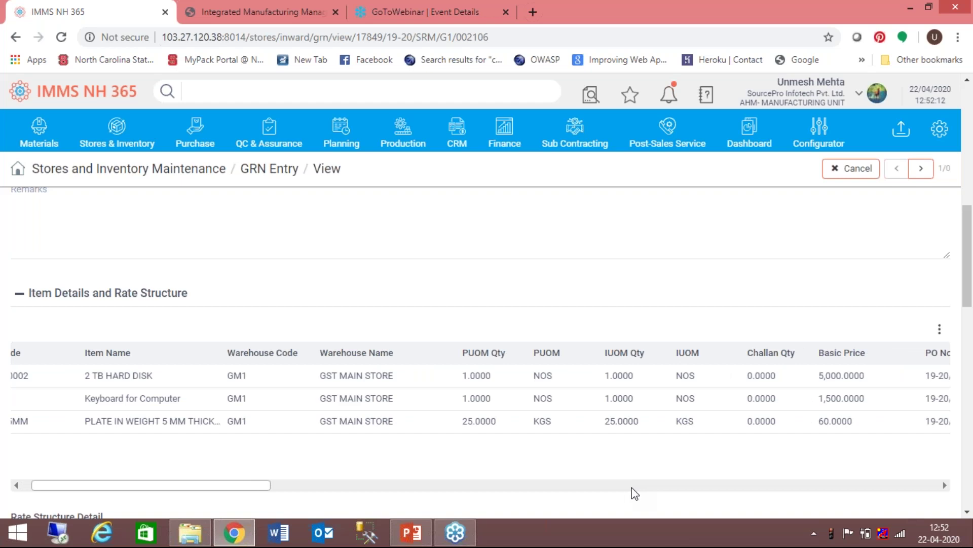
scroll(637, 493, right, 1)
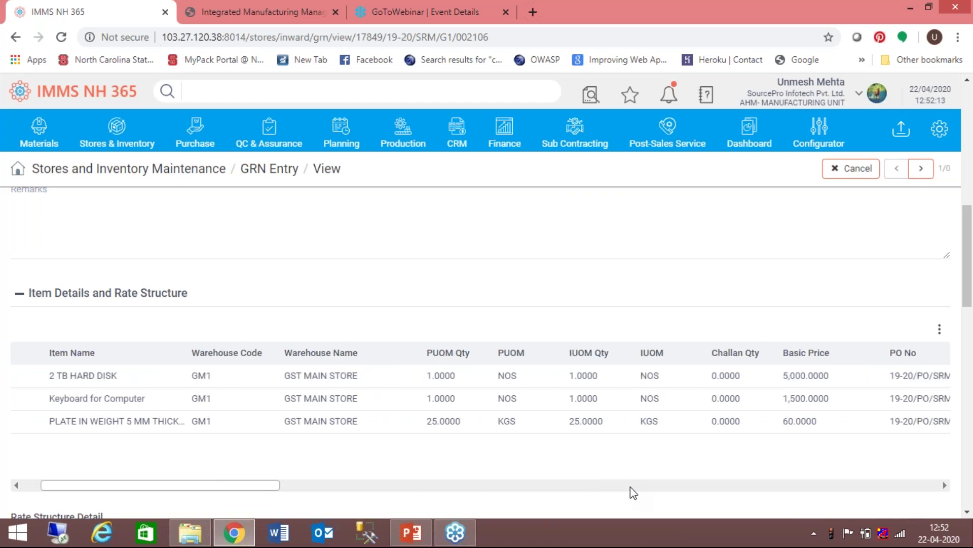
click(968, 482)
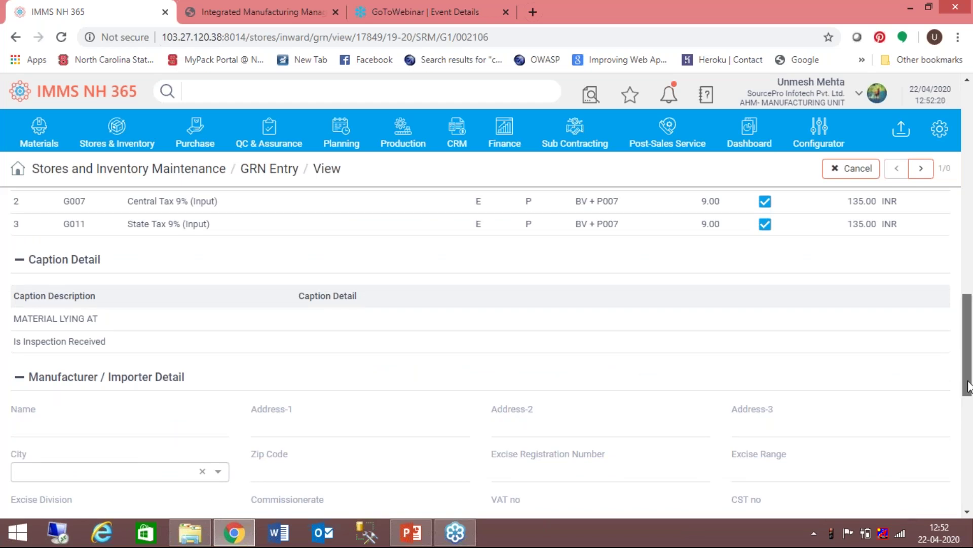
click(969, 481)
drag(968, 477, 969, 152)
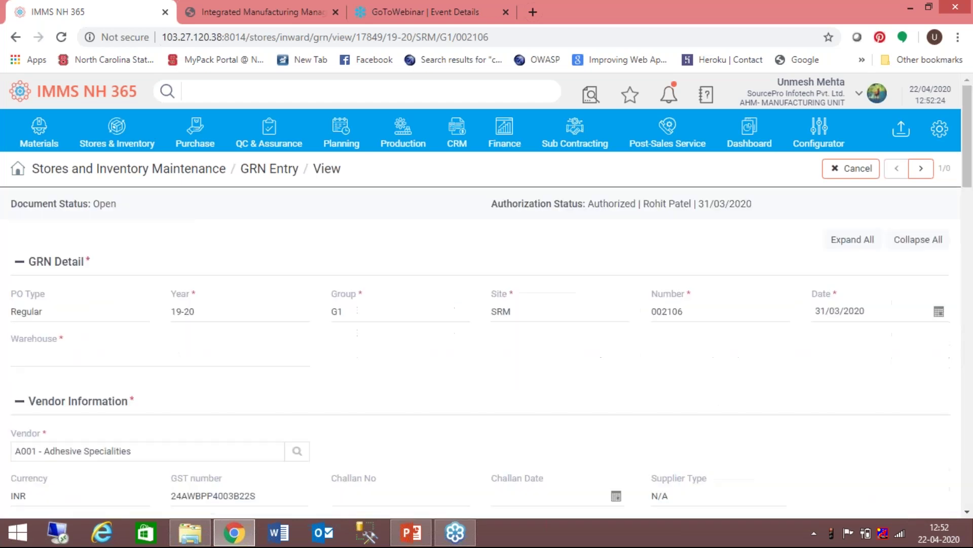
click(857, 171)
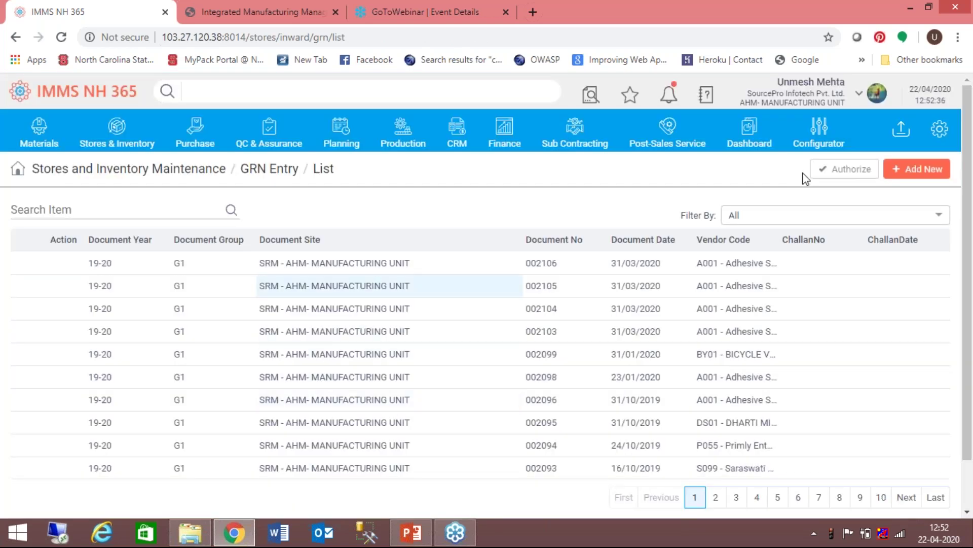
Filter the GRN list by Pending for Authorization and authorize the first GRN, dated 10/10/2019 with challan CH89
click(862, 216)
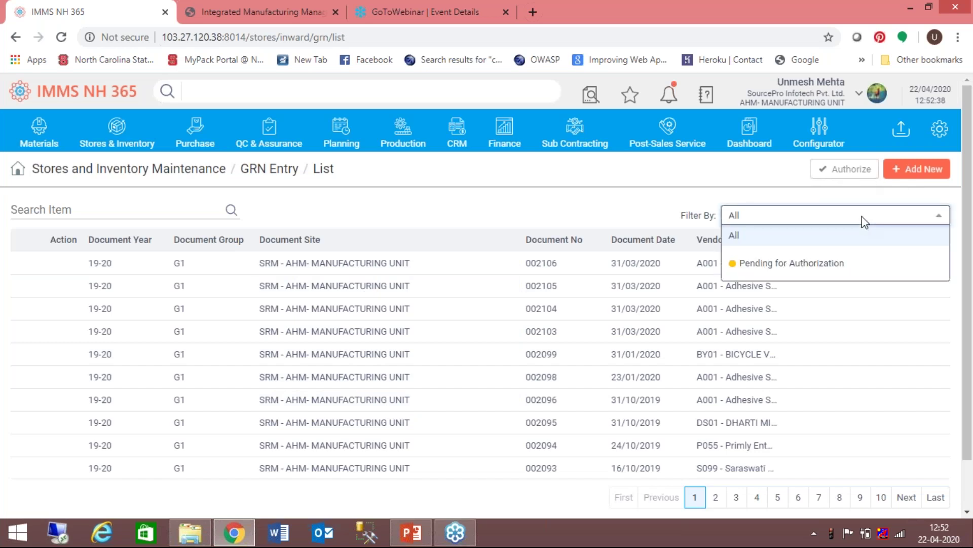
click(810, 271)
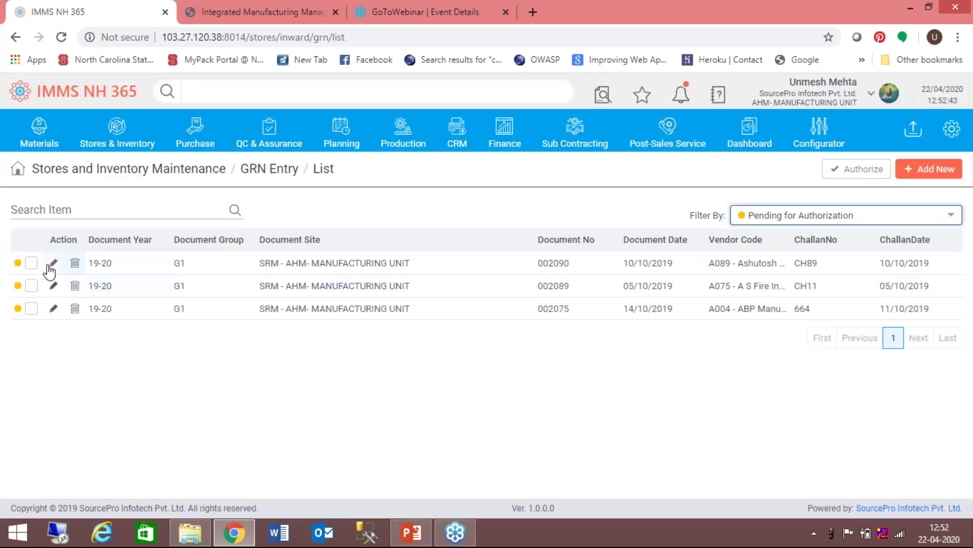
click(32, 265)
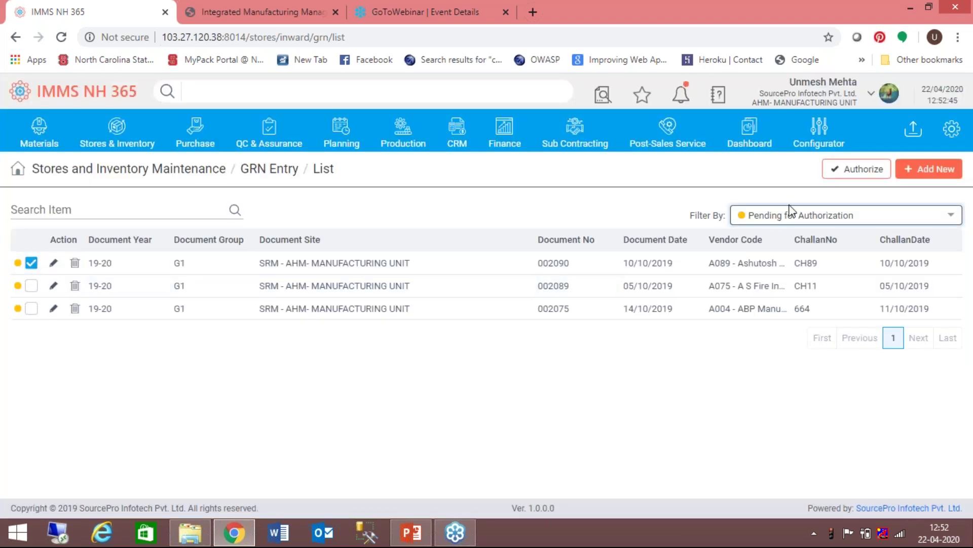
click(866, 173)
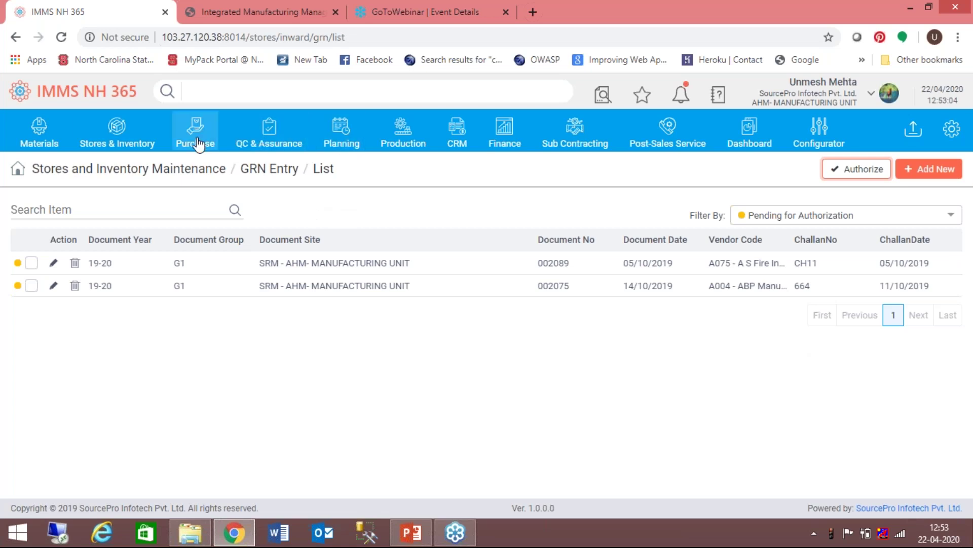
View the first issue in the Issue To Shop Floor list, dated 31/03/2020, and examine its work order, warehouse and item details
click(135, 145)
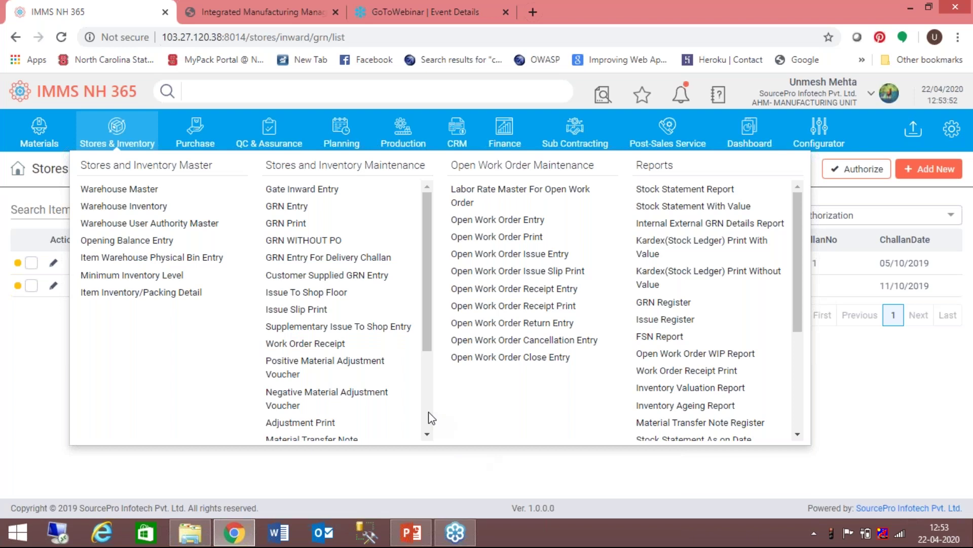
click(316, 293)
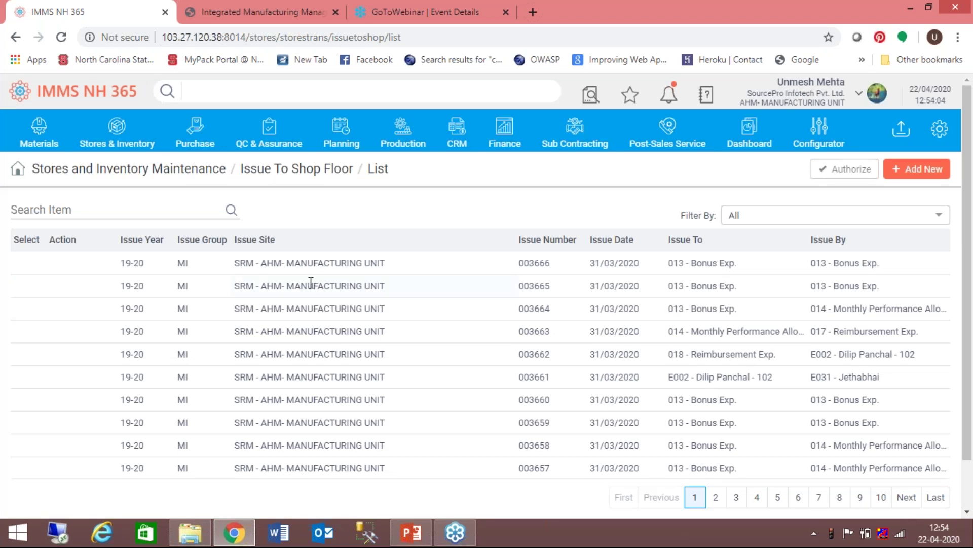
click(289, 266)
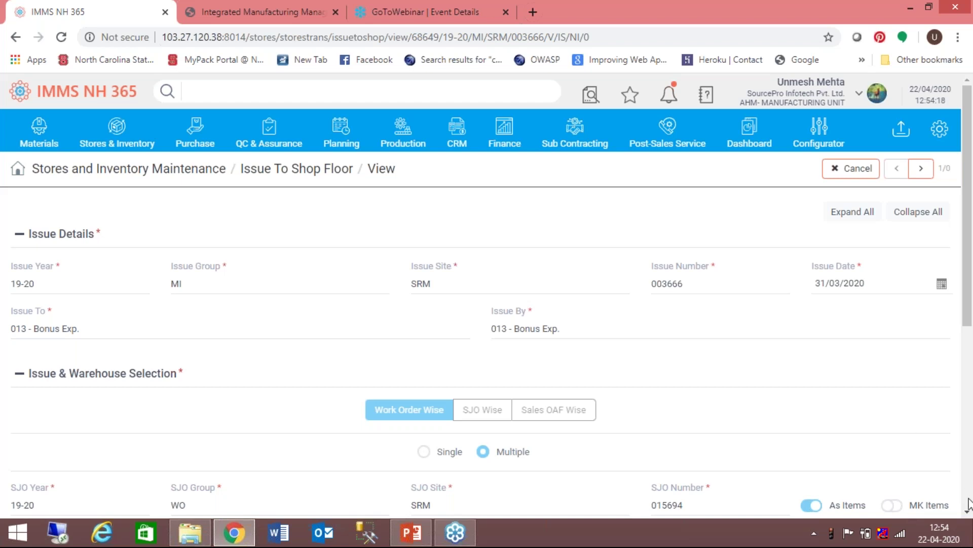
scroll(969, 504, down, 8)
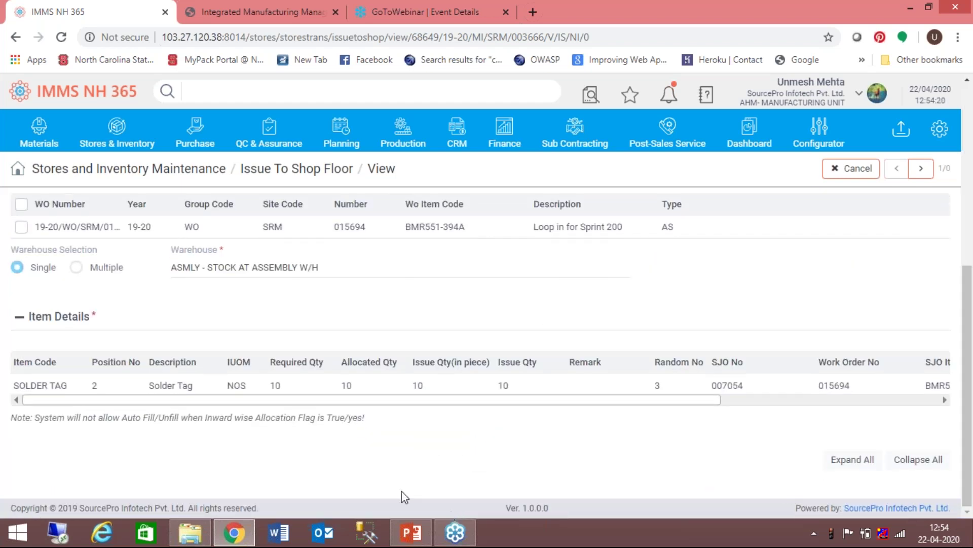
drag(393, 400, 638, 425)
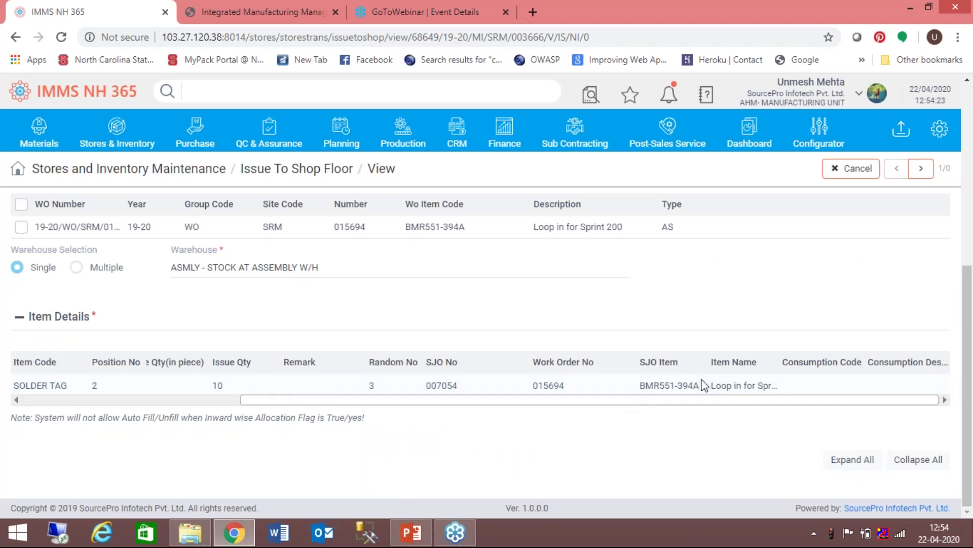
Close the shop floor issue view and open a new Labour Production Entry
click(855, 175)
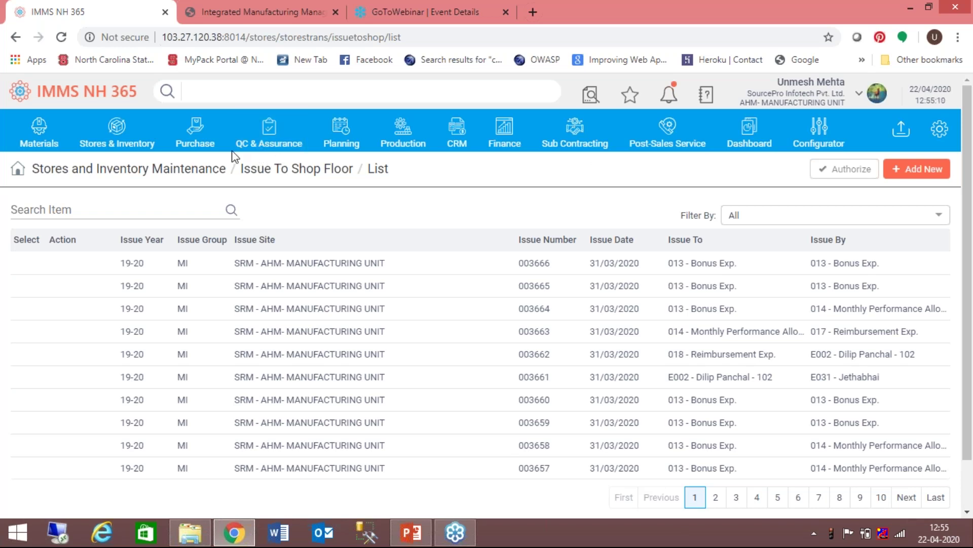
click(395, 147)
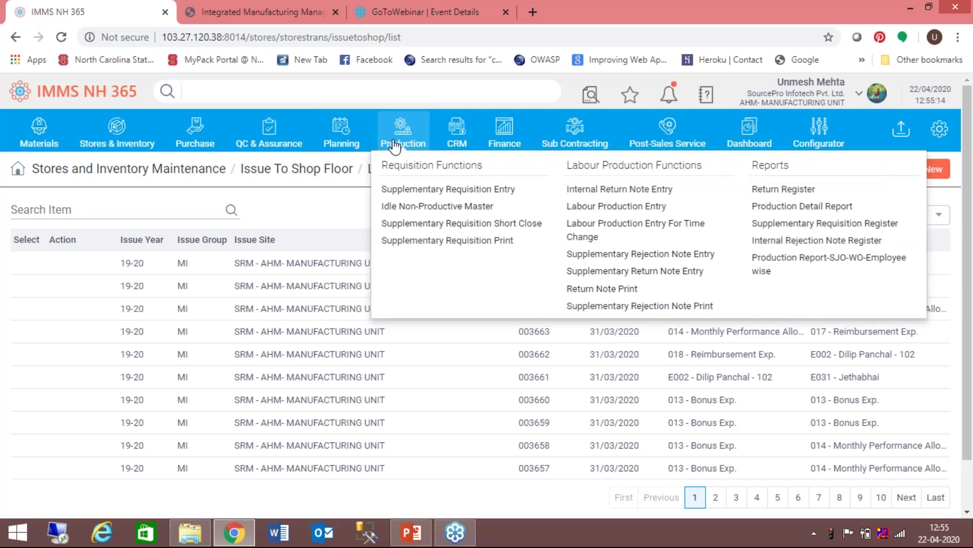
click(581, 213)
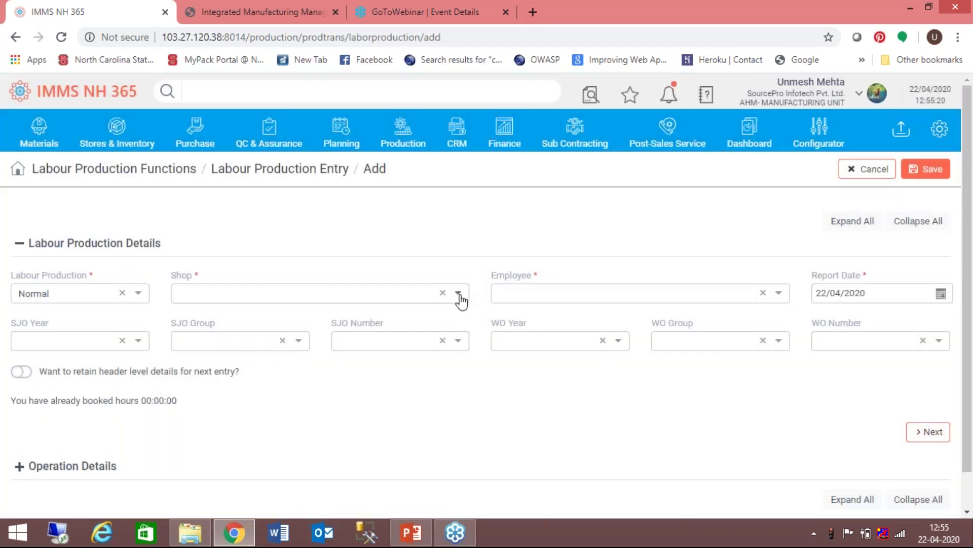
Examine the Labour Production and Shop options and the remaining header fields of the labour production form, keeping the type as Normal
click(459, 295)
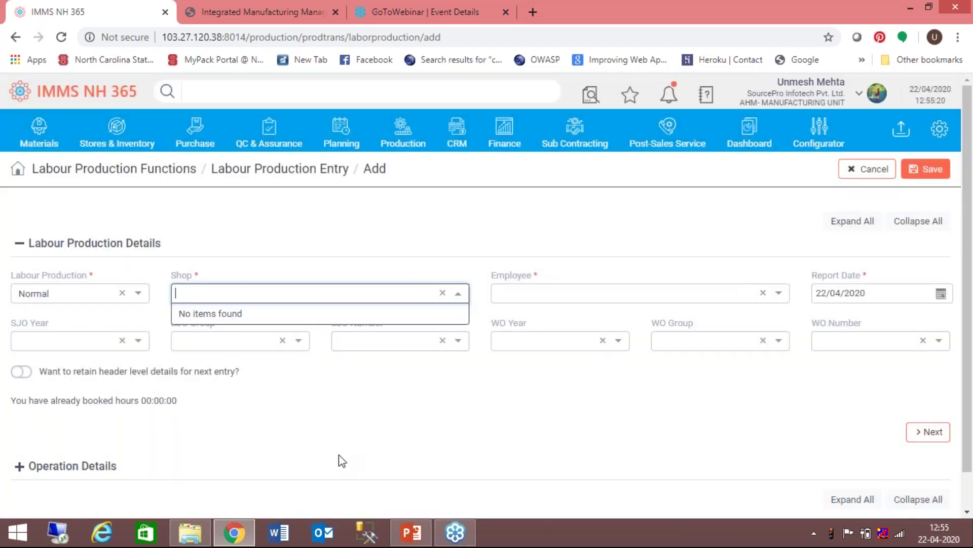
click(213, 437)
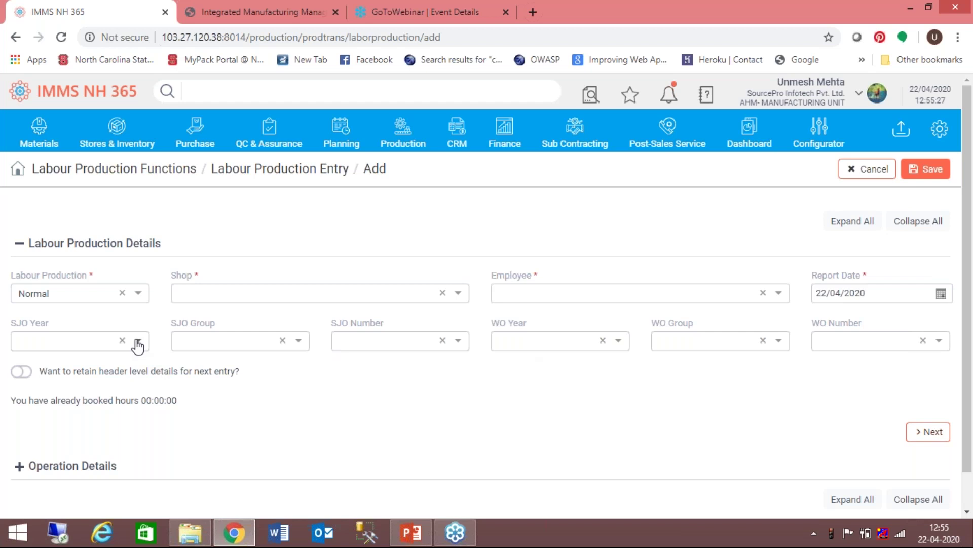
click(136, 293)
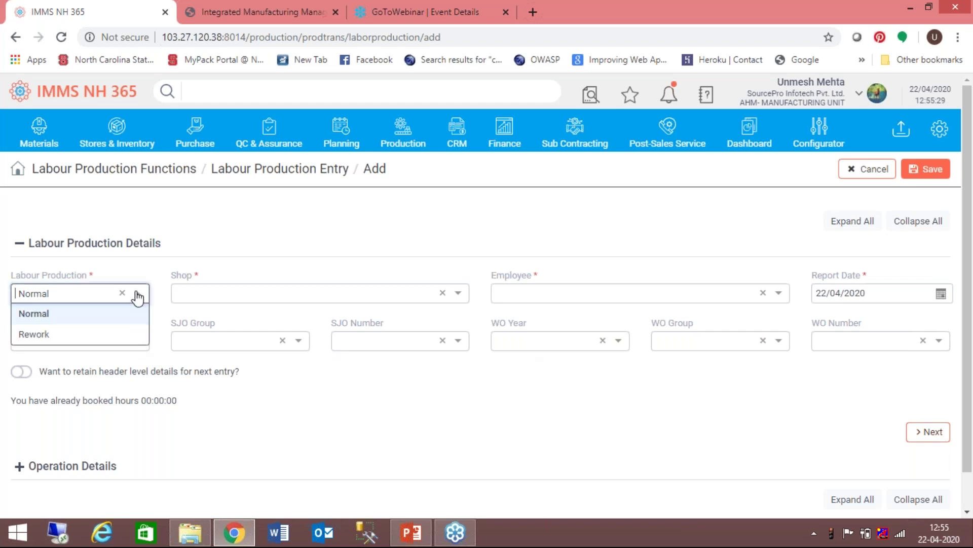
click(97, 321)
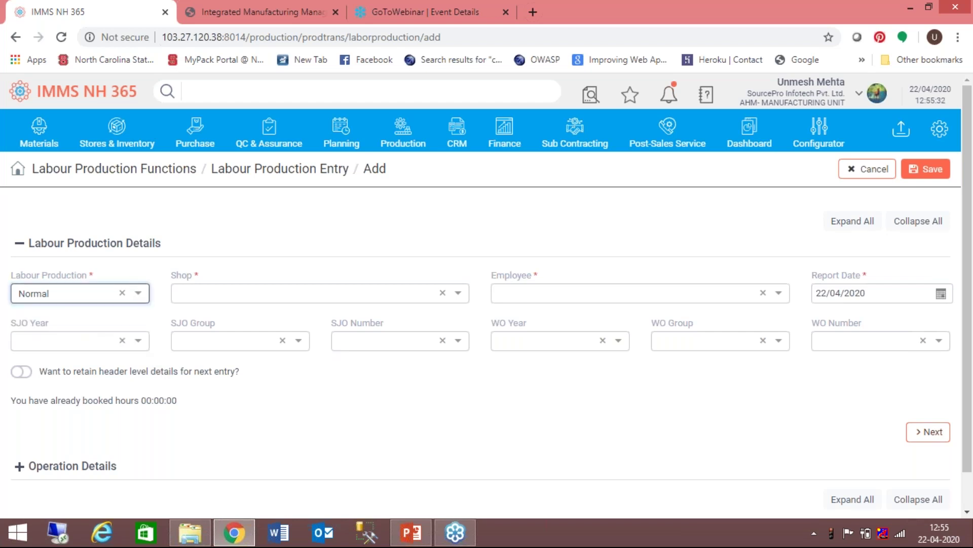
click(457, 299)
click(458, 300)
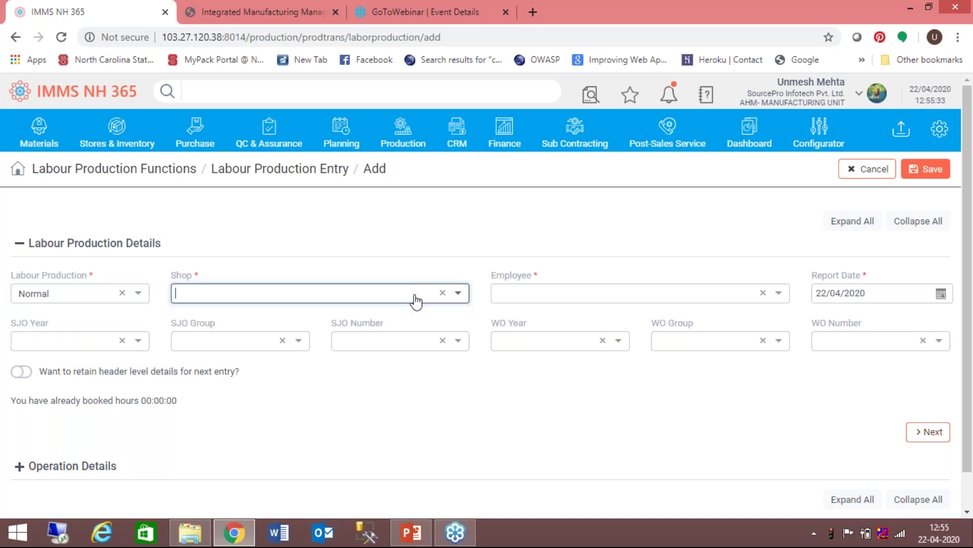
click(458, 299)
click(459, 300)
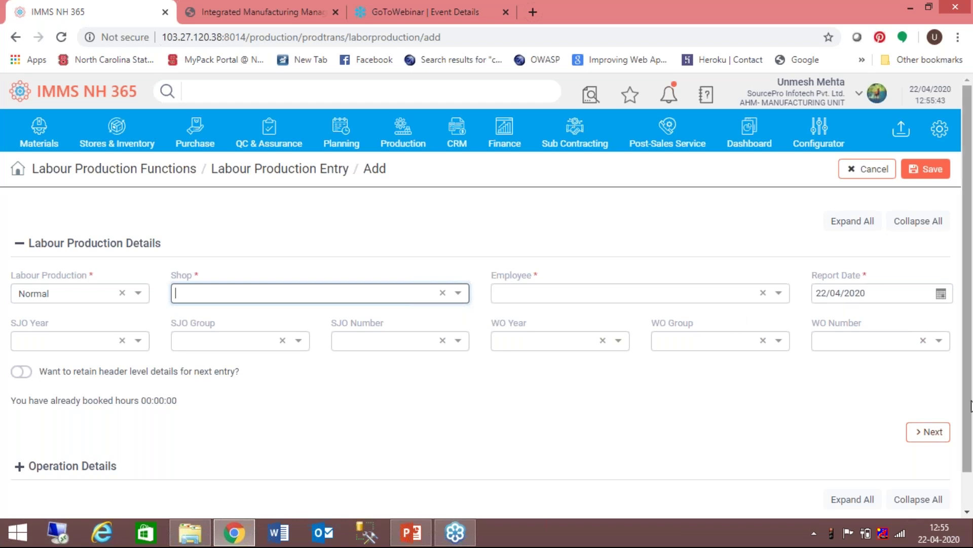
scroll(464, 462, down, 1)
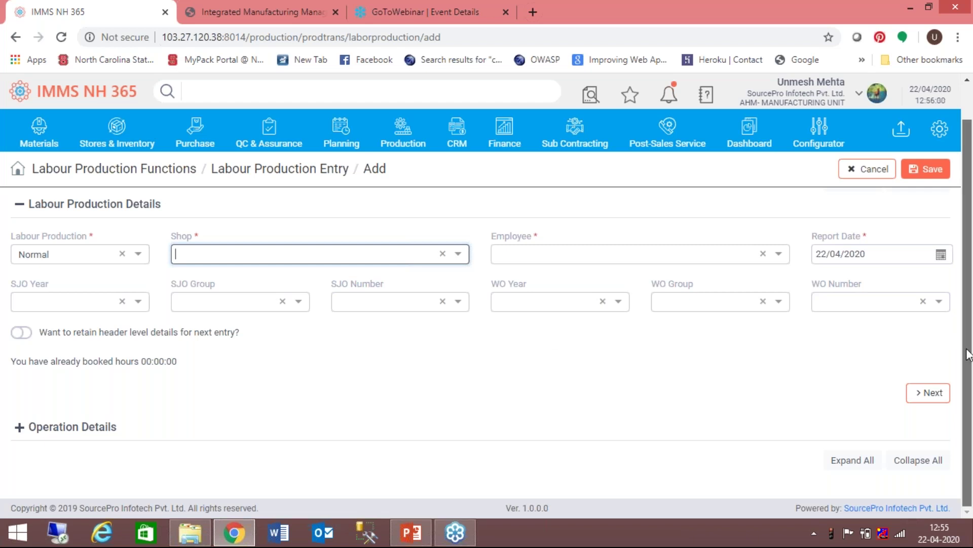
scroll(969, 354, up, 1)
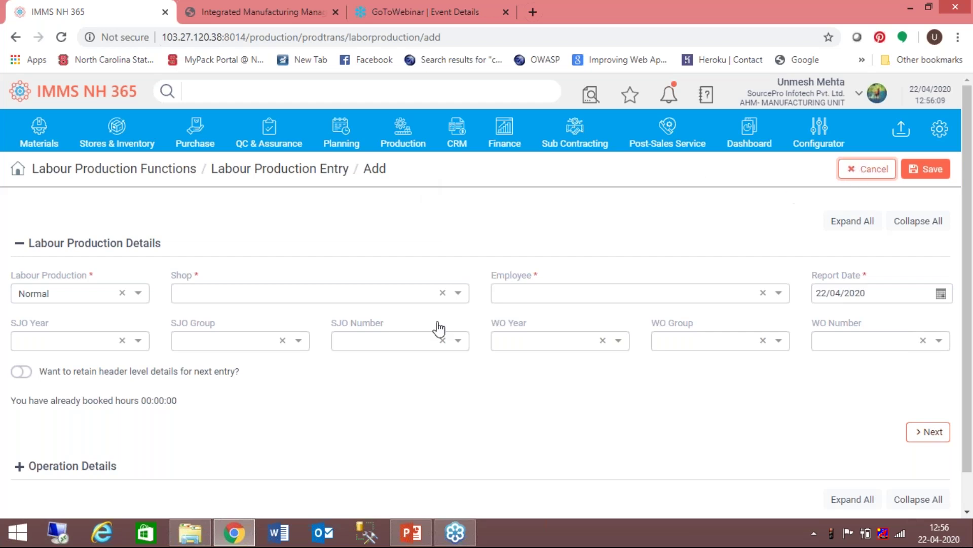
click(420, 337)
Open the Process Sheet Master - Entry list and view the process sheet for ABODY-002, 2KG ABC Empty Body
click(43, 136)
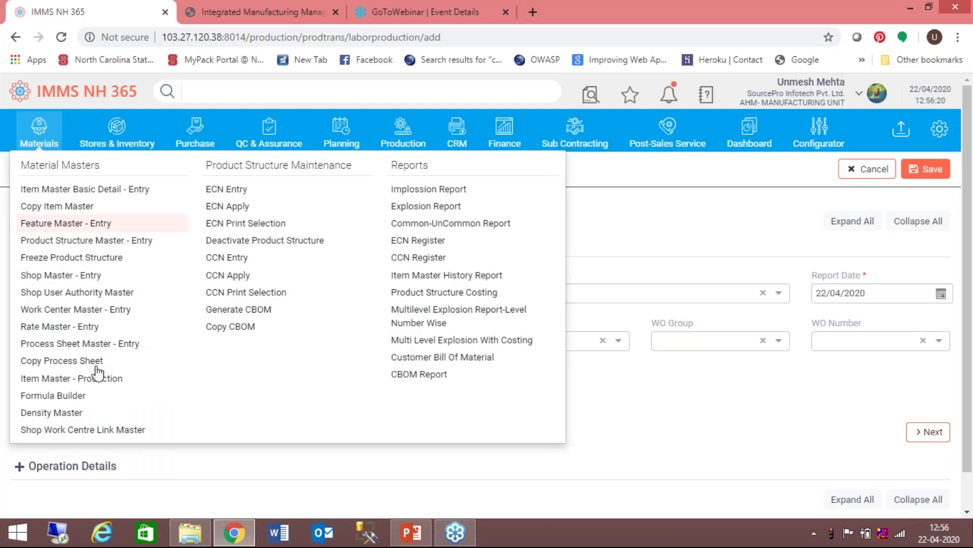
click(91, 349)
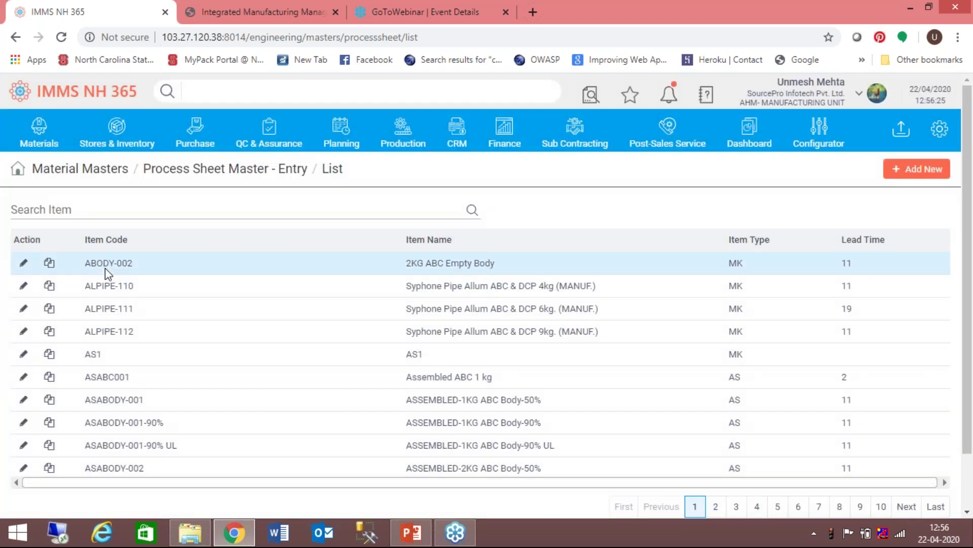
click(105, 268)
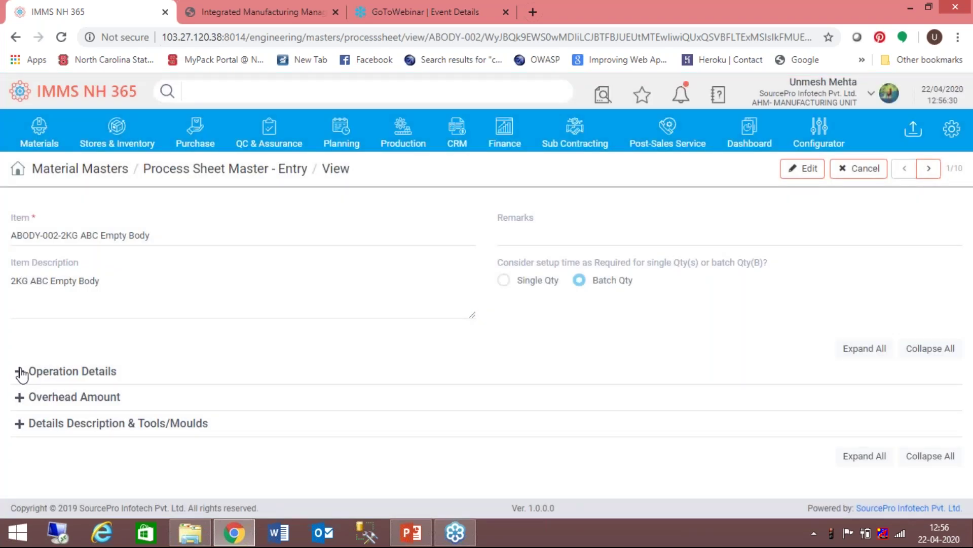
Examine the process sheet's Operation Details and Overhead Amount sections, and return to the process sheet list
click(20, 372)
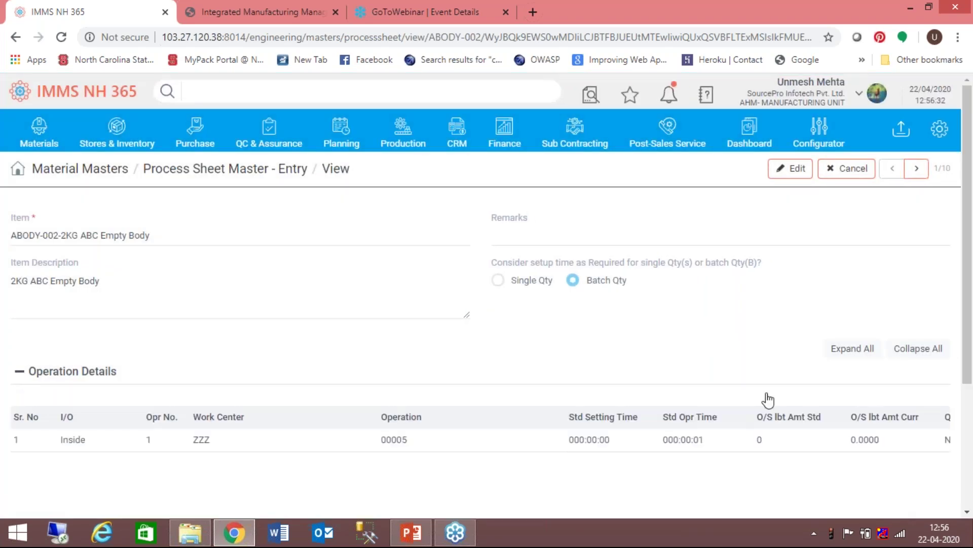
scroll(969, 374, down, 4)
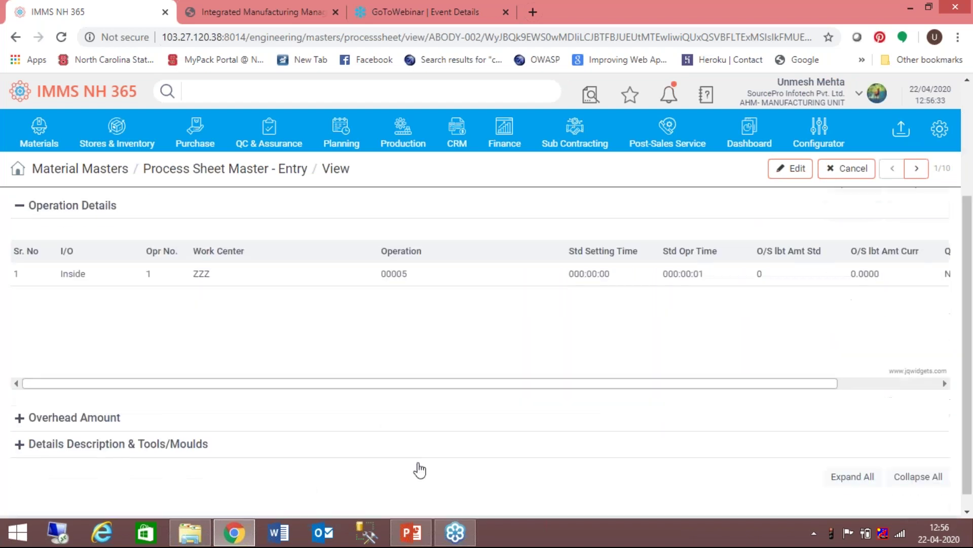
click(20, 421)
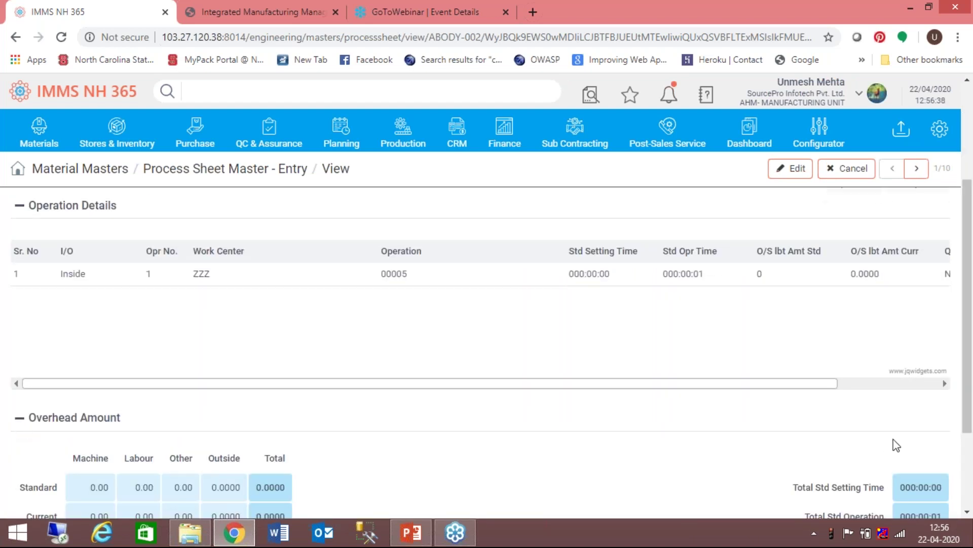
scroll(968, 425, down, 3)
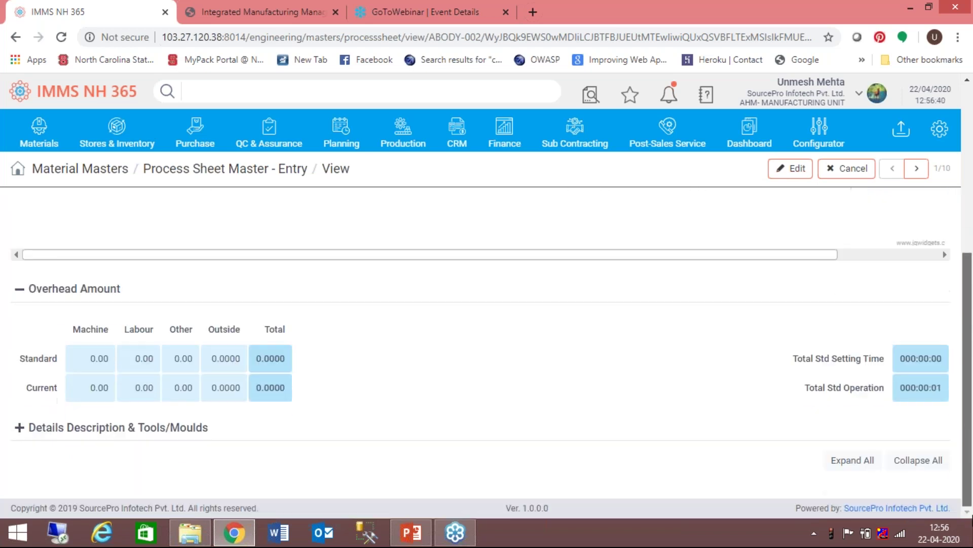
scroll(971, 469, up, 2)
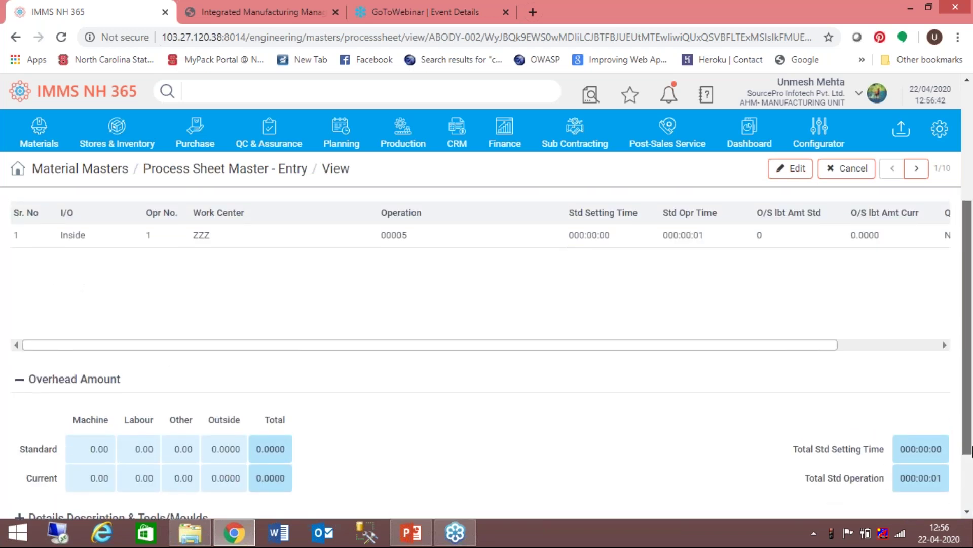
scroll(971, 450, down, 2)
scroll(971, 450, up, 3)
click(846, 168)
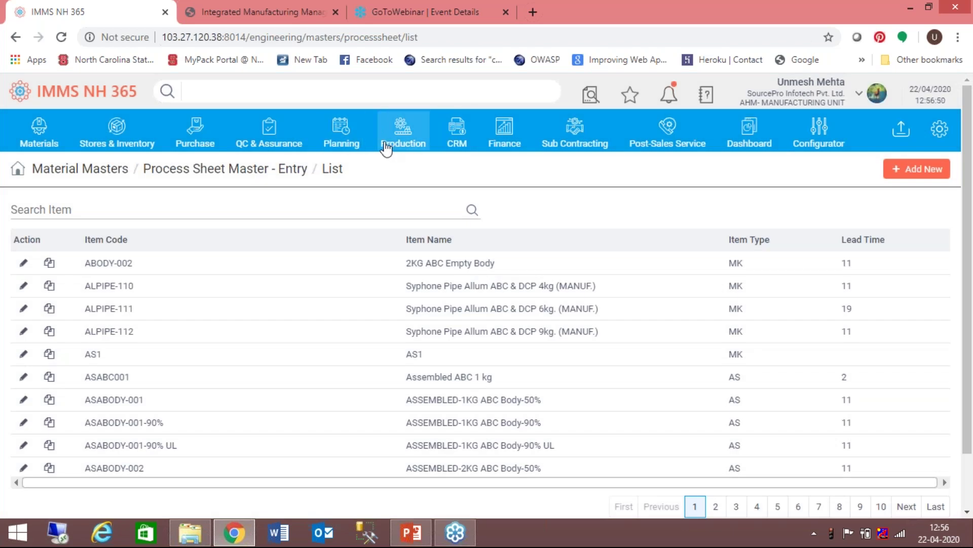
Open the Work Order Routing report and set its From Date to 01/04/2019
click(341, 148)
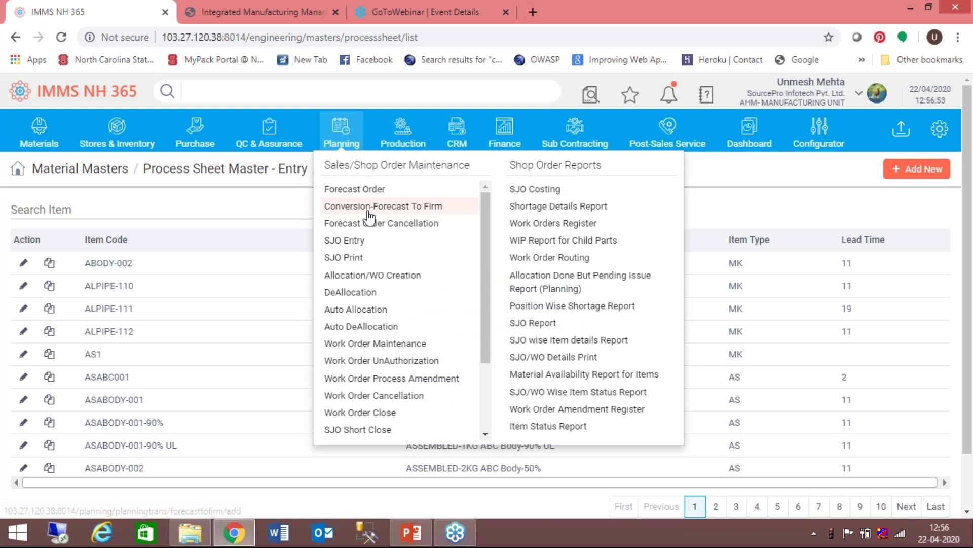
click(581, 259)
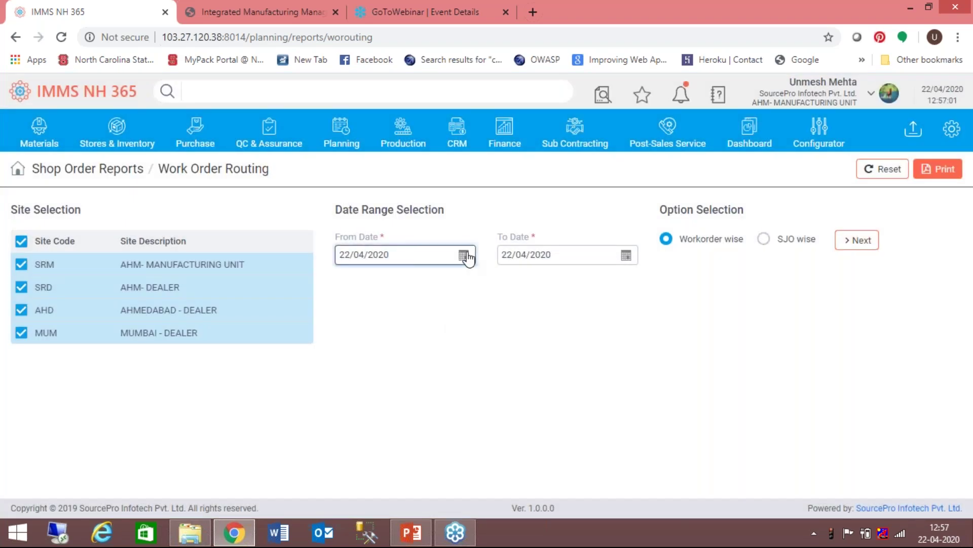
click(464, 256)
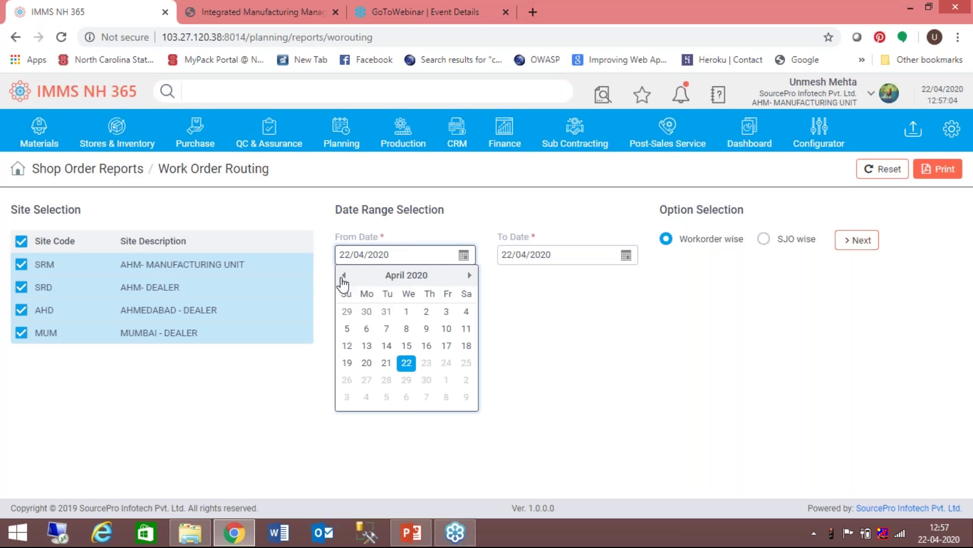
click(344, 275)
click(395, 276)
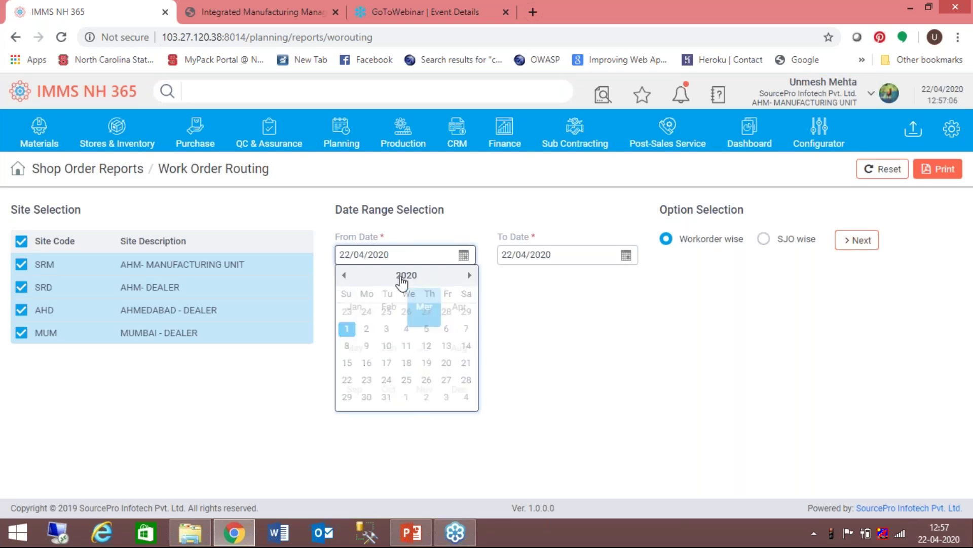
click(344, 274)
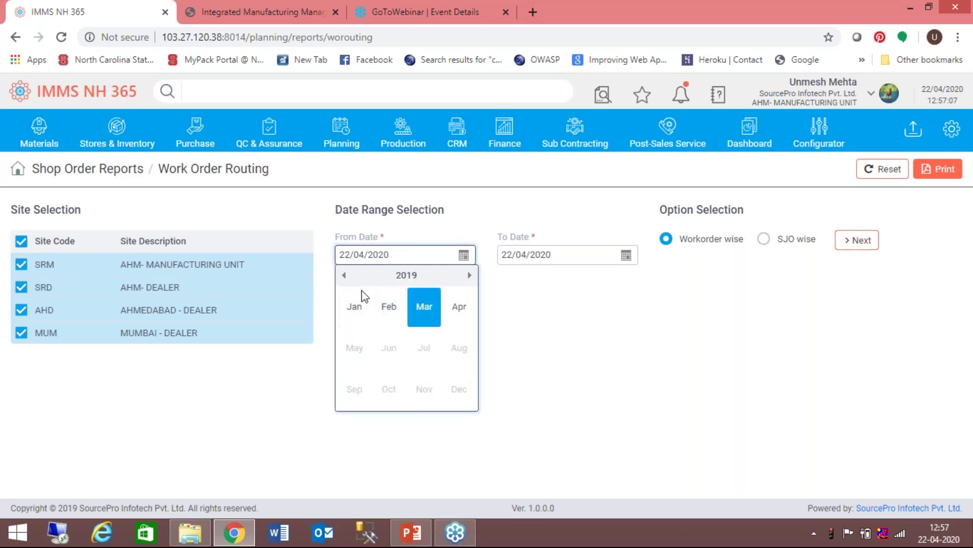
click(459, 307)
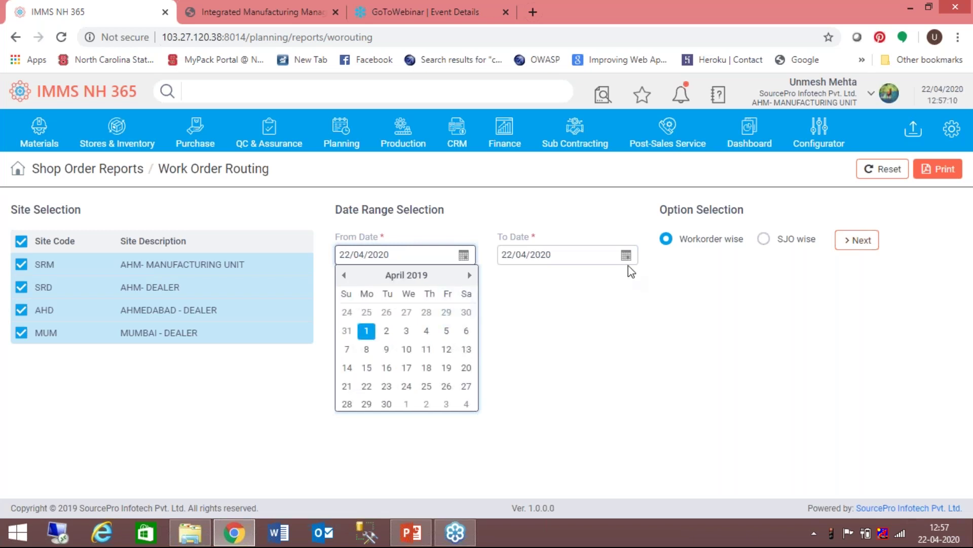
click(366, 331)
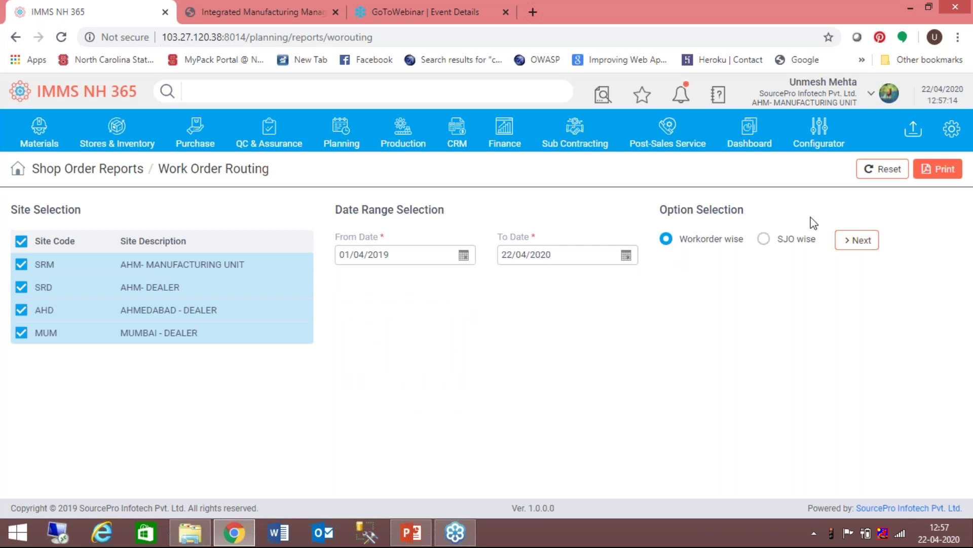
List the work orders, print the routing report for POWDER COATED-50KG DCP Empty Body dated 10/10/2019, and close the report after viewing it
click(864, 242)
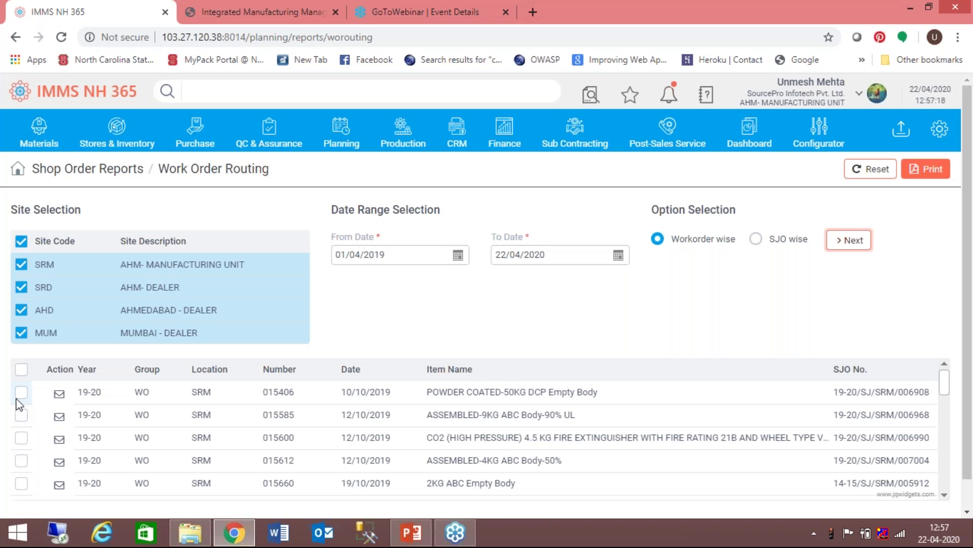
click(20, 393)
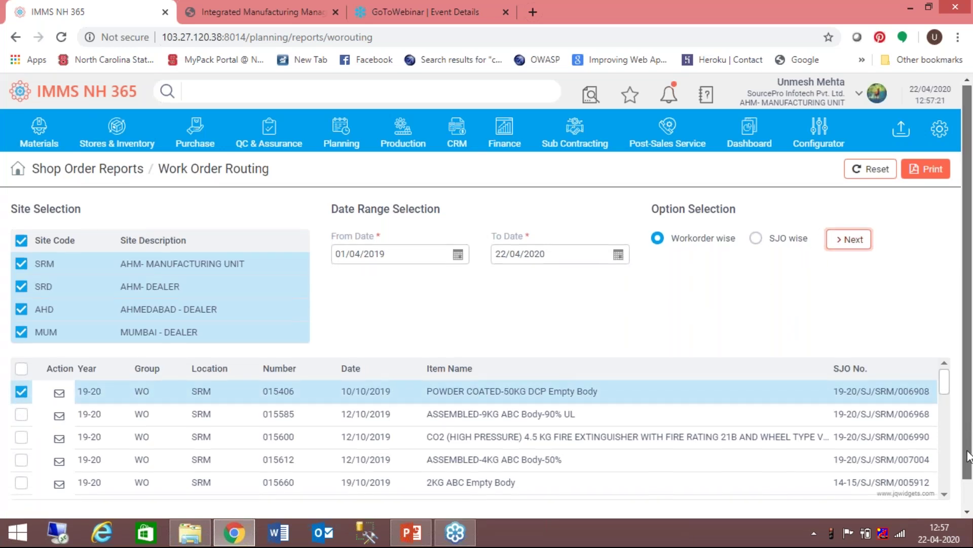
scroll(931, 259, down, 1)
click(924, 172)
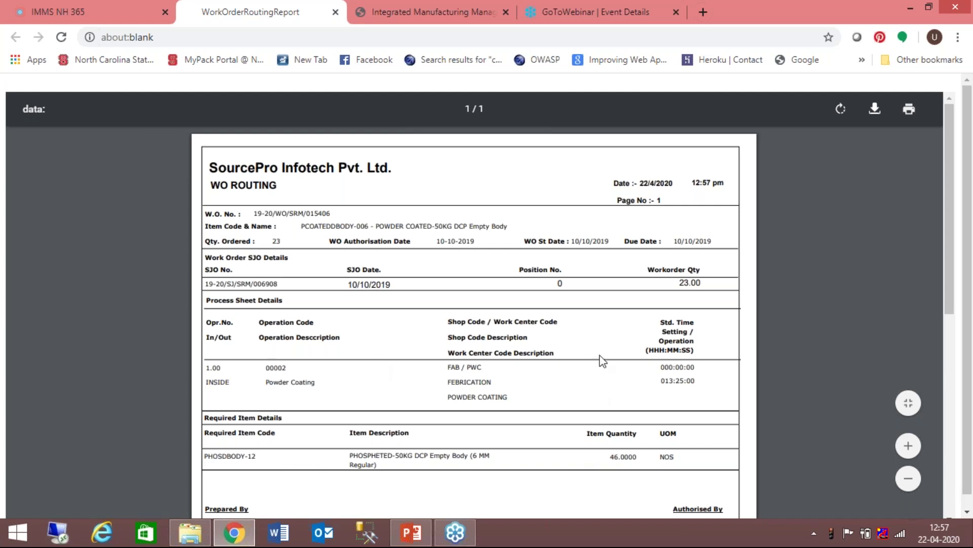
click(335, 16)
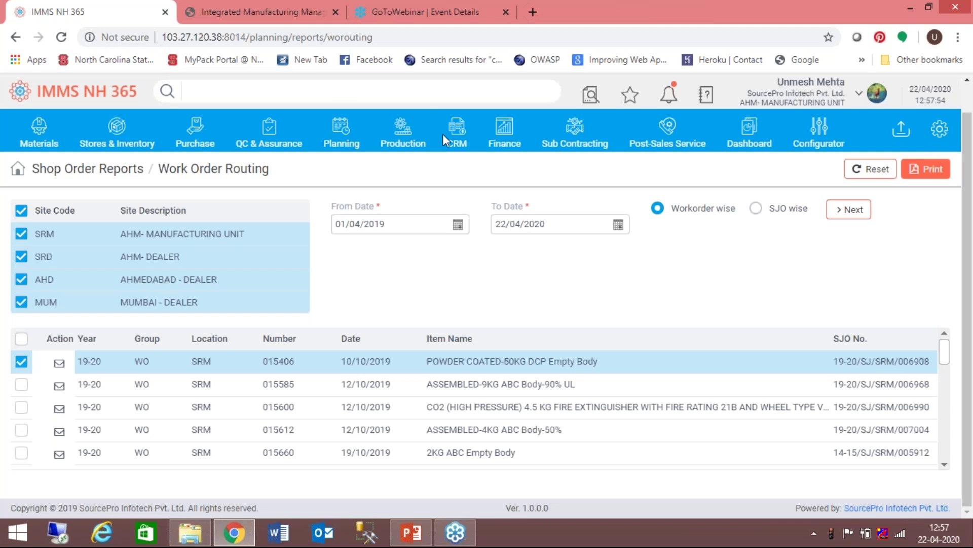
Open the Work Order Receipt Print report and set its date range from 01/04/2019 to 22/04/2020
click(141, 146)
scroll(425, 393, down, 1)
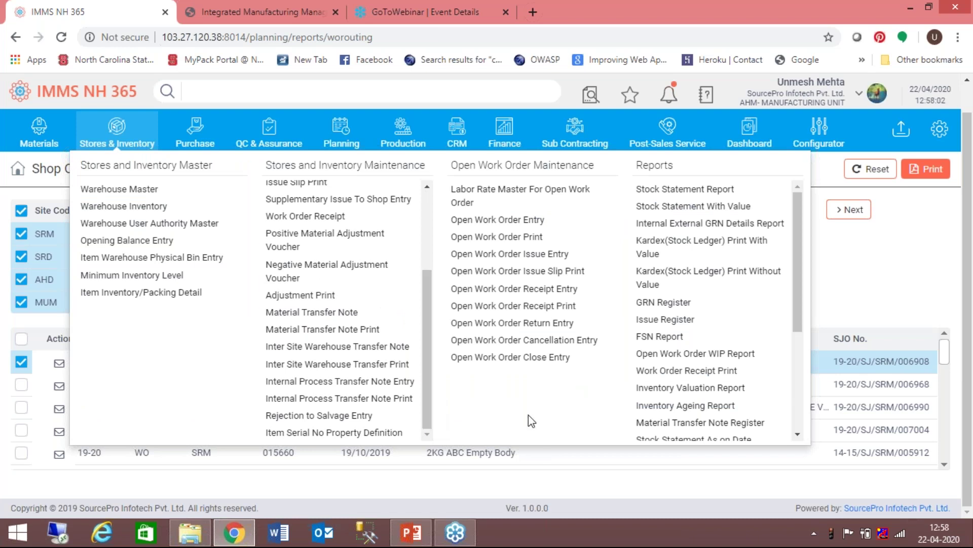
click(684, 373)
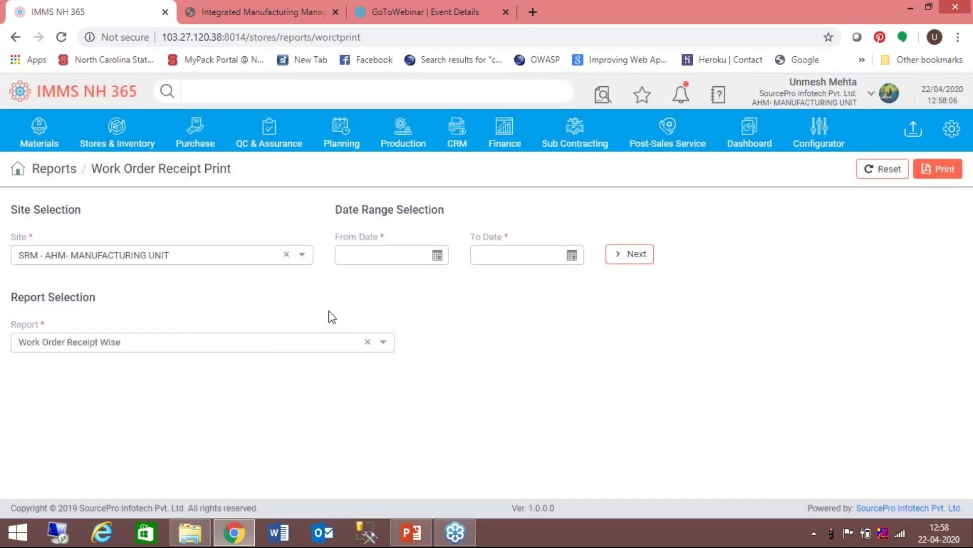
click(439, 256)
click(388, 277)
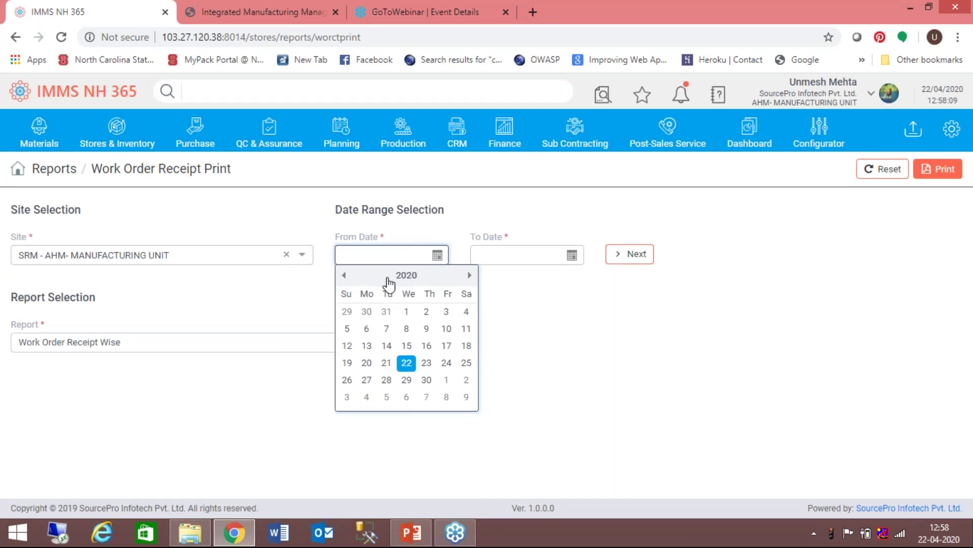
click(344, 275)
click(458, 312)
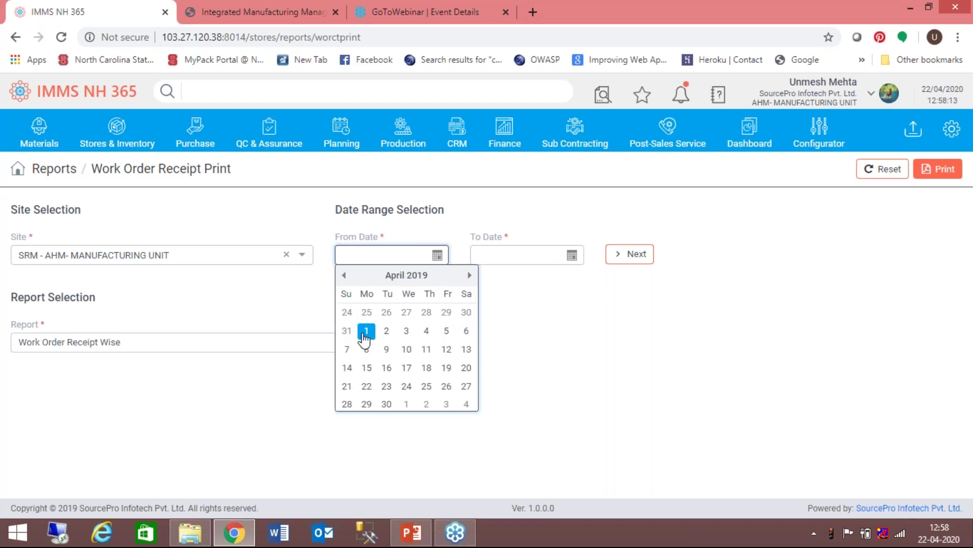
click(366, 331)
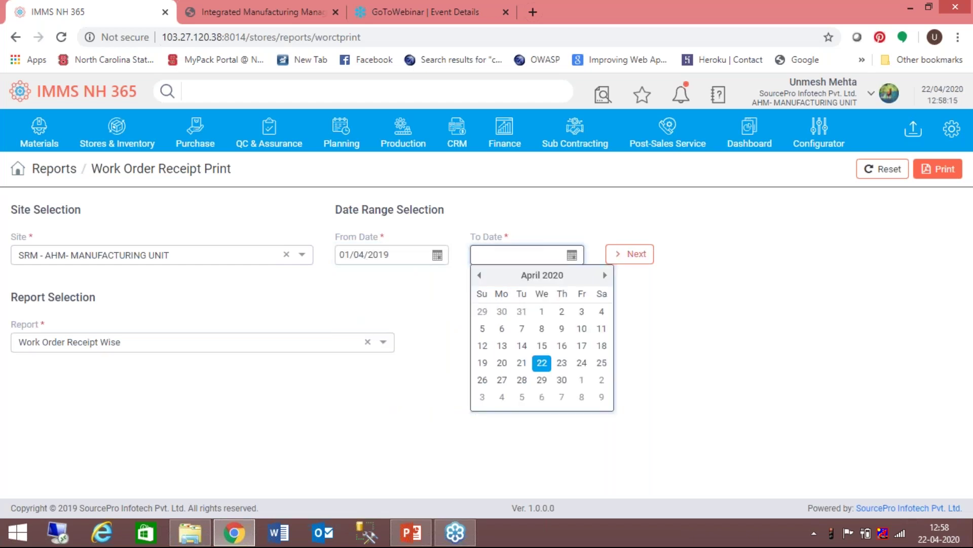
click(543, 363)
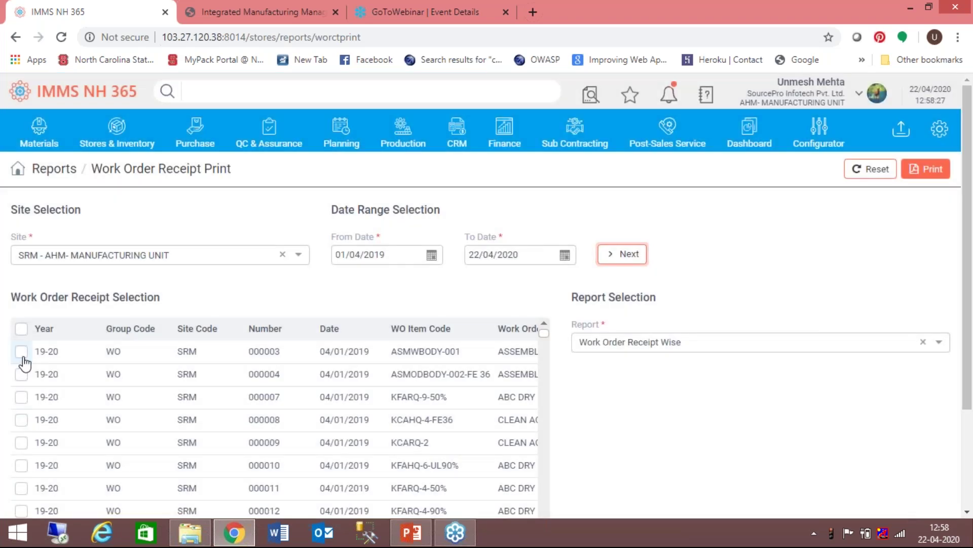
Print the Work Order Receipt Wise report for item ASMWBODY-001 dated 04/01/2019, and close it after viewing
click(21, 352)
click(932, 169)
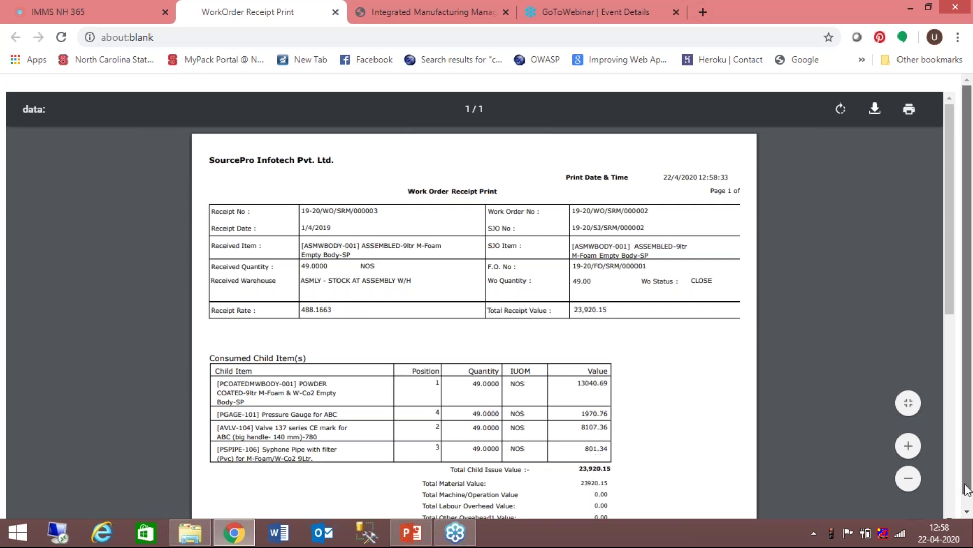
scroll(968, 484, down, 1)
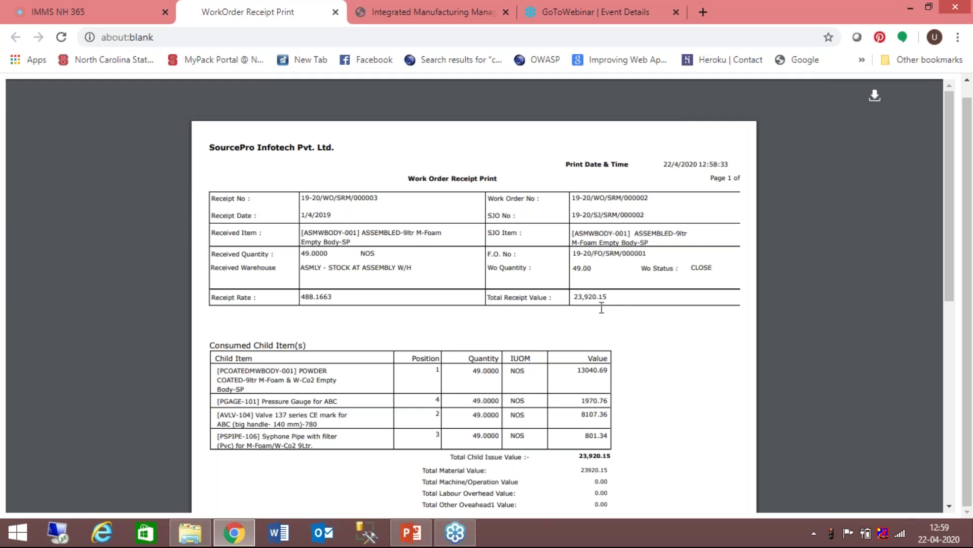
click(336, 11)
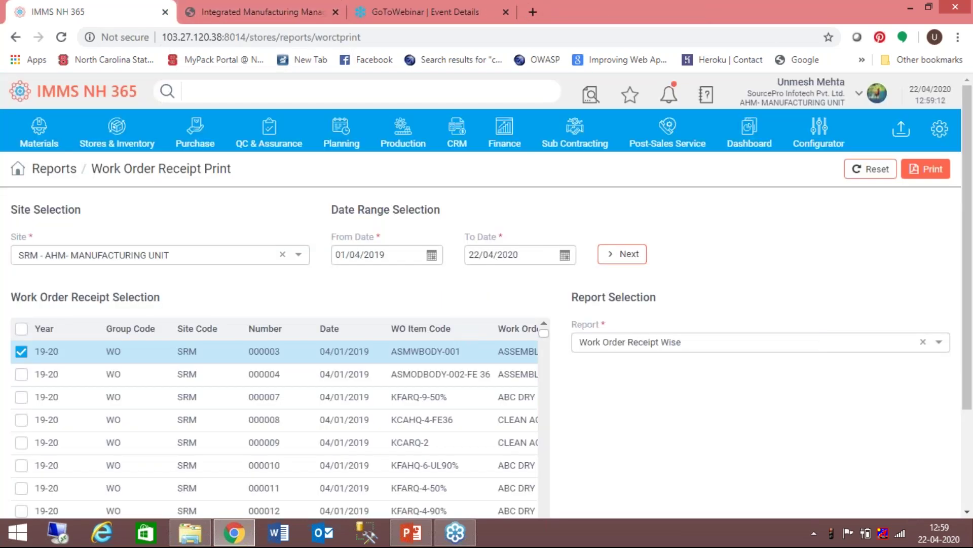
Open the Sales Allocation/De-Allocation entry form and select 3D Fire & Safety Private Limited (L) as the customer
click(457, 147)
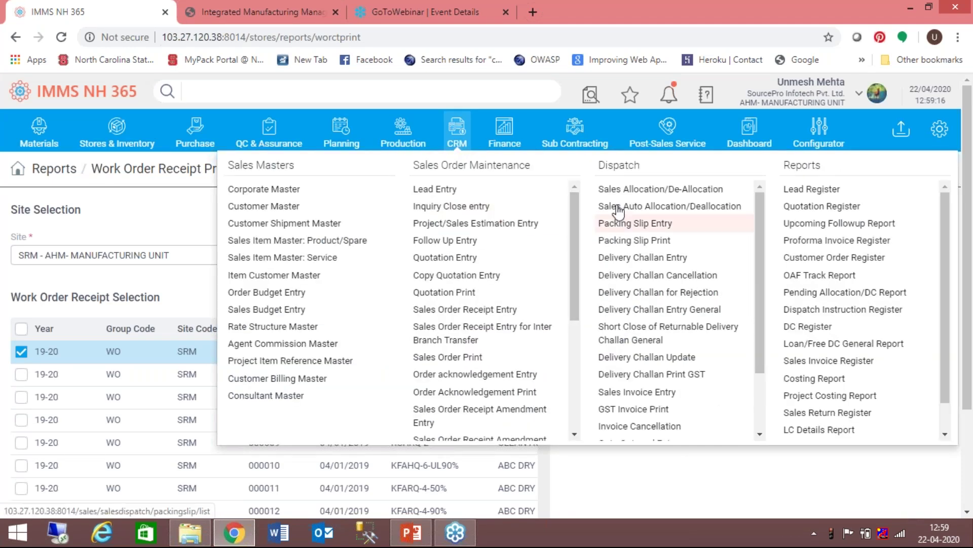
click(659, 188)
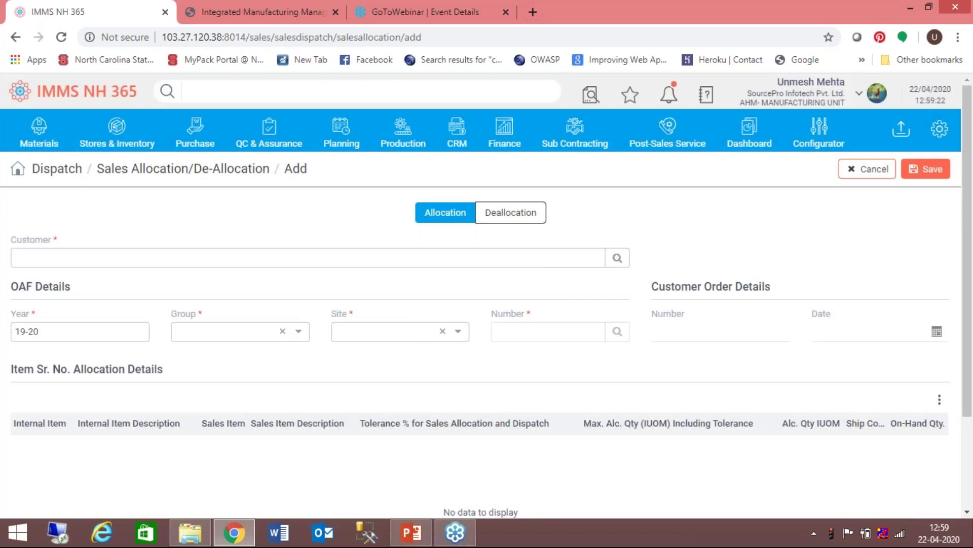
click(617, 260)
click(618, 260)
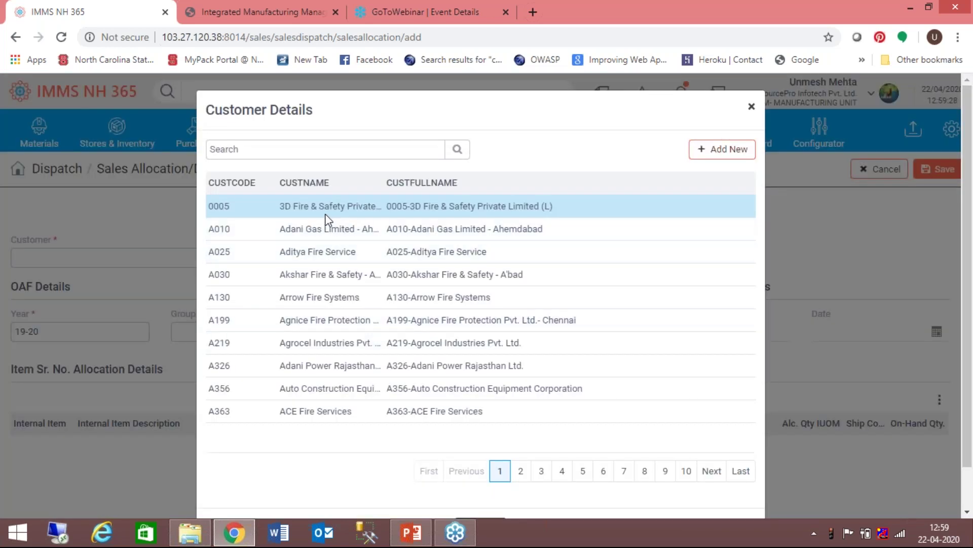
click(325, 212)
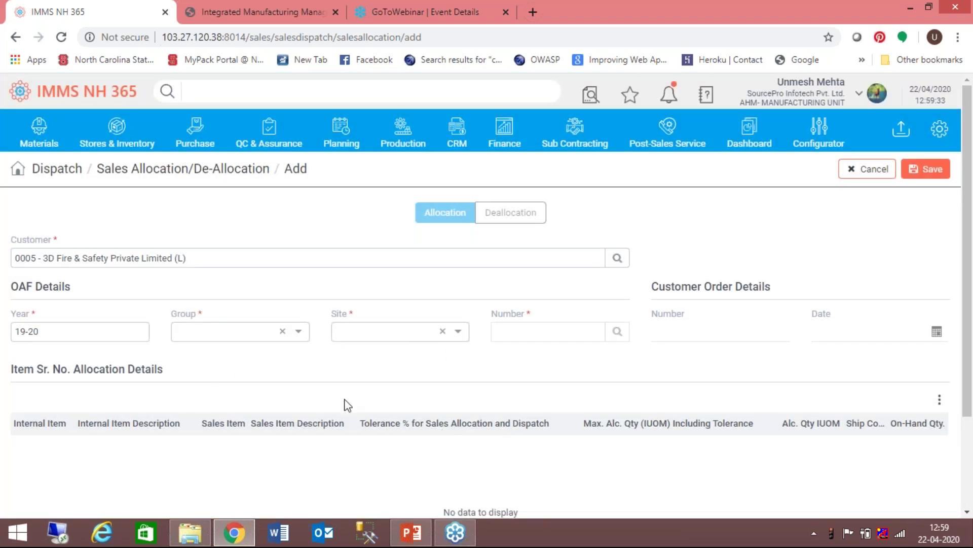
Set the OAF group to OA and the site to SRM, and select the first listed OAF number for allocation
drag(970, 268, 970, 287)
scroll(423, 305, up, 1)
click(300, 332)
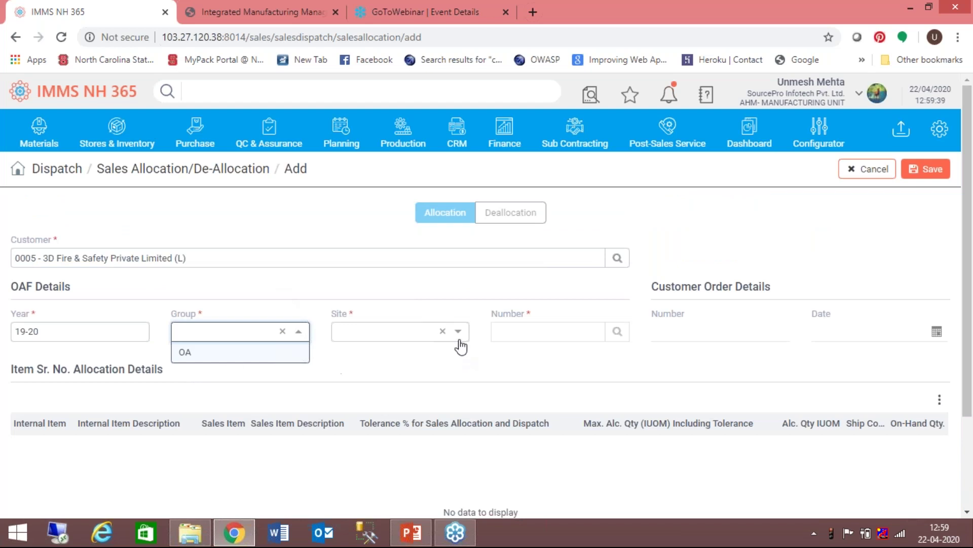
key(Return)
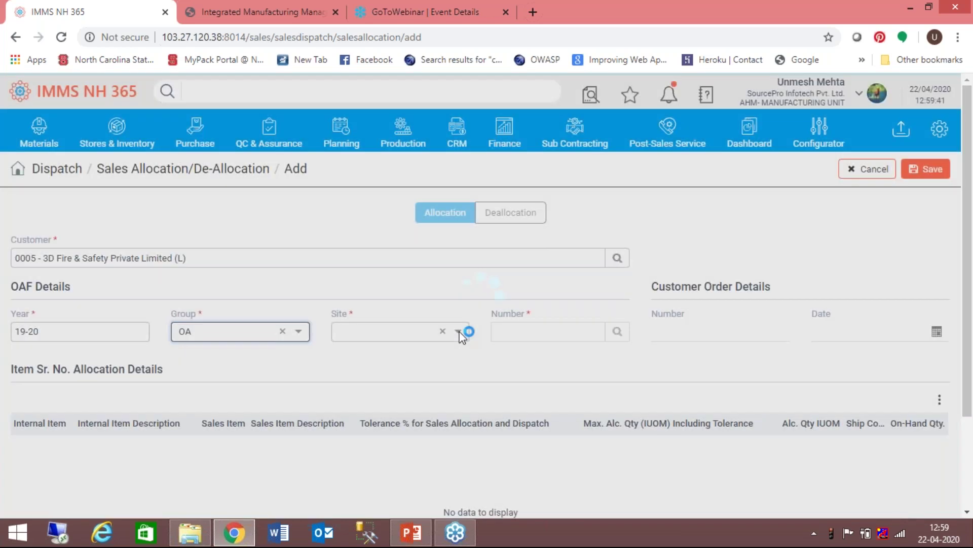
click(458, 332)
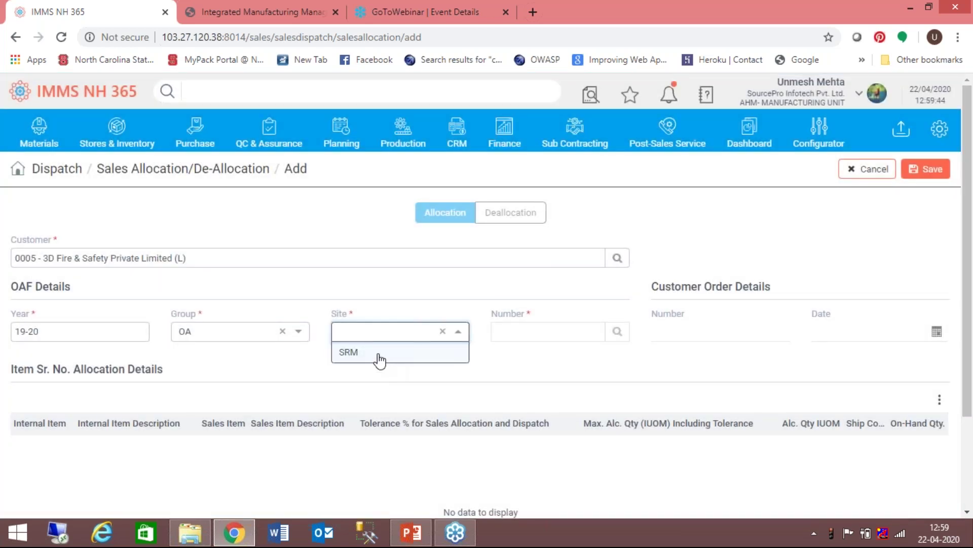
key(Return)
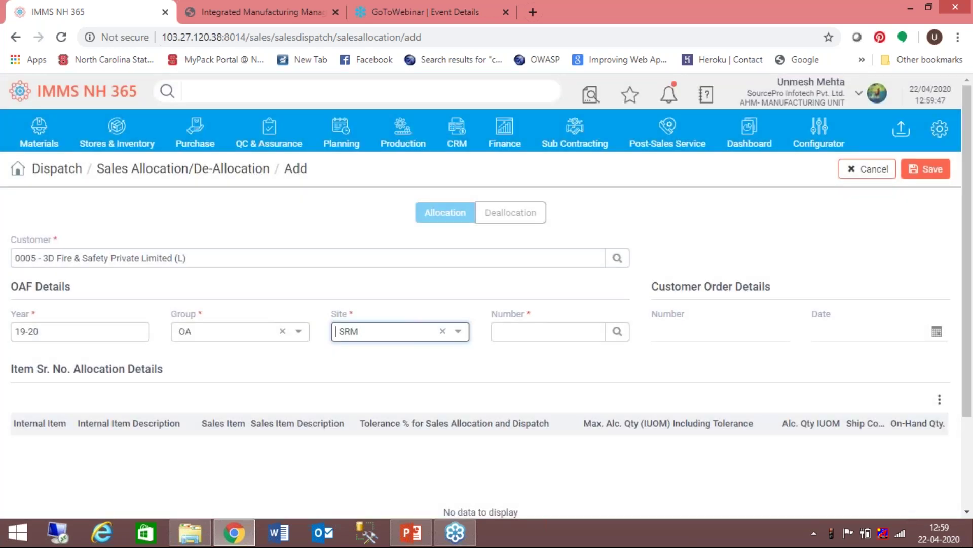
click(618, 332)
click(617, 332)
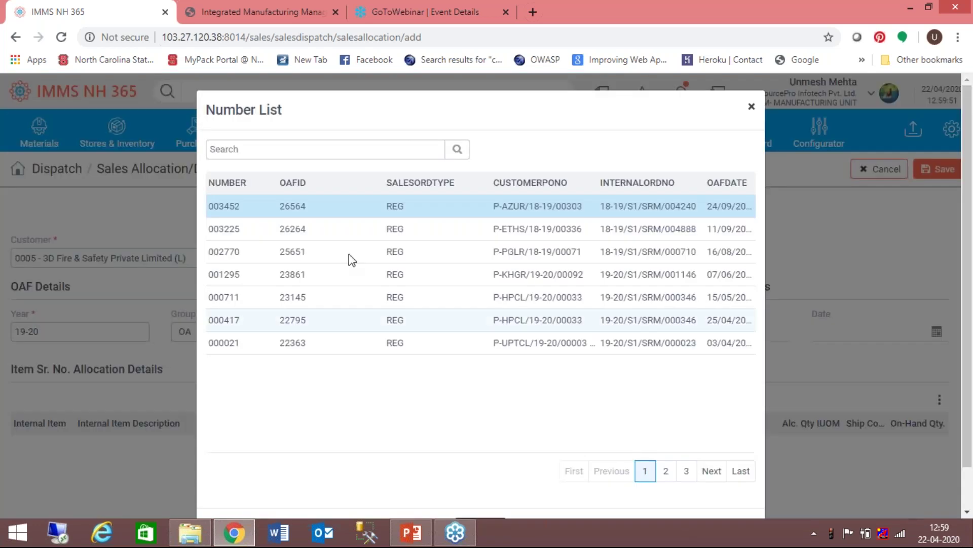
click(258, 210)
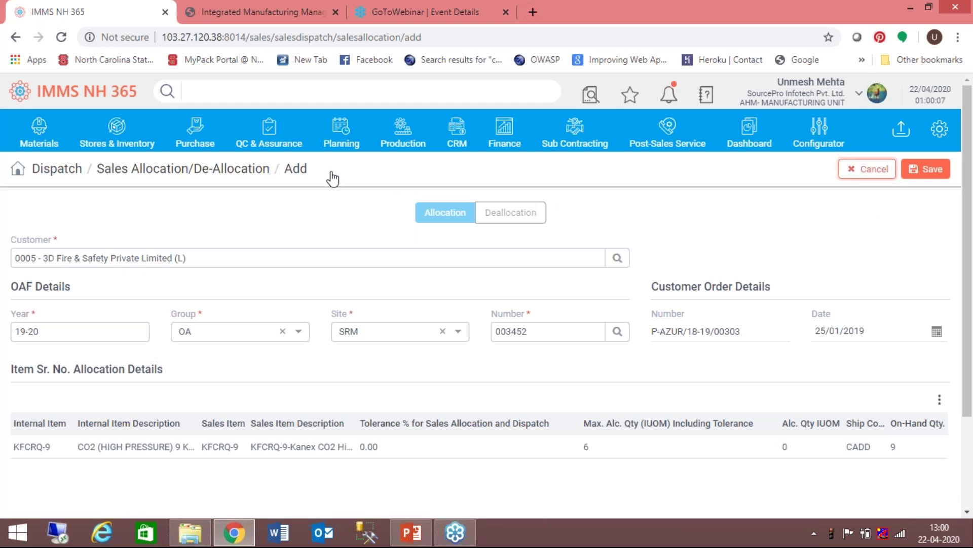
Open the Delivery Challan Entry list and view the first listed SRM challan dated 31/03/2020
click(464, 137)
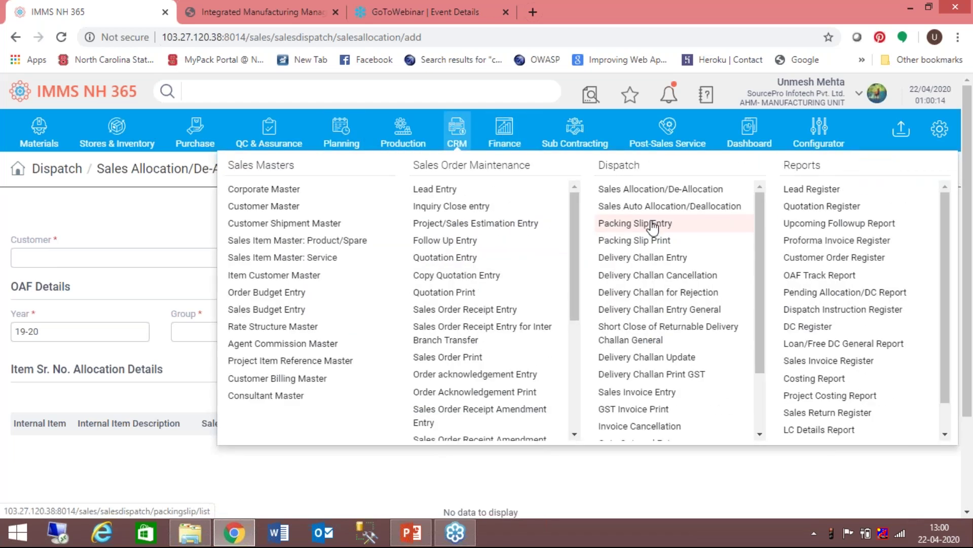
click(639, 258)
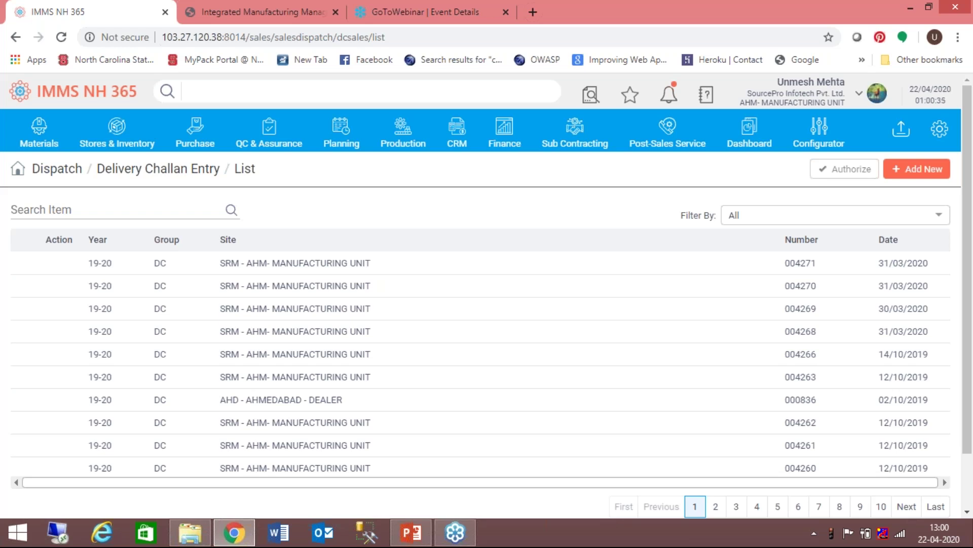
click(330, 263)
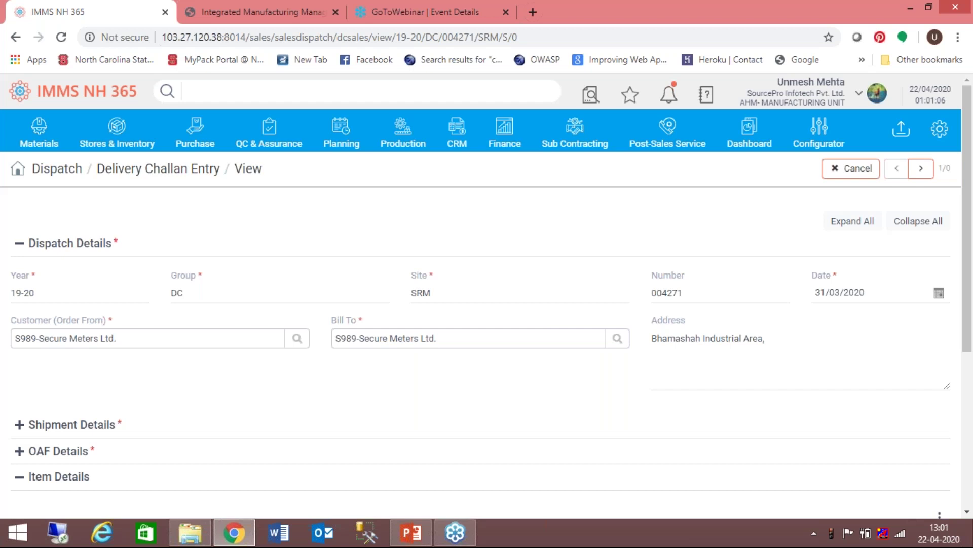
Open the Sales Invoice Entry list and examine the Secure Meters Ltd. invoice dated 31/03/2020, down to its Financial Details
click(458, 152)
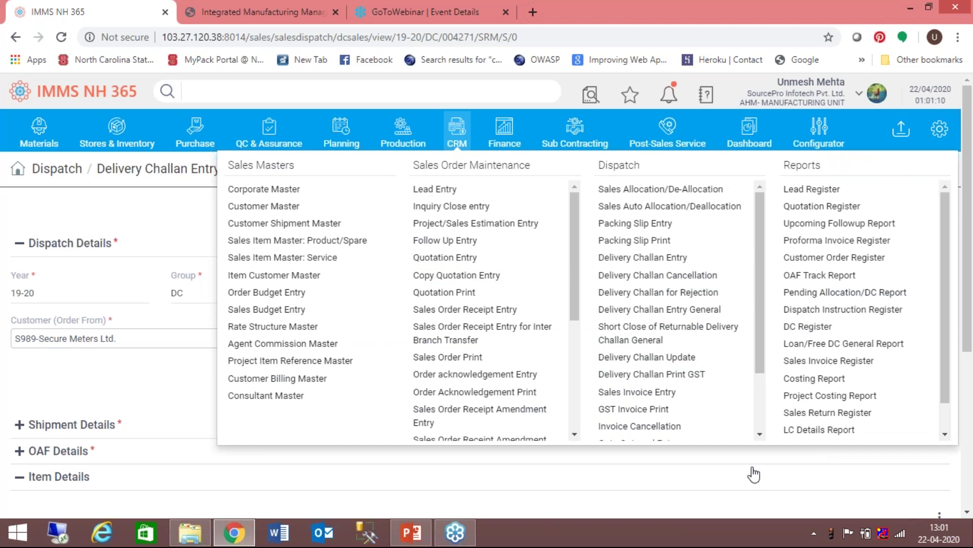
click(653, 398)
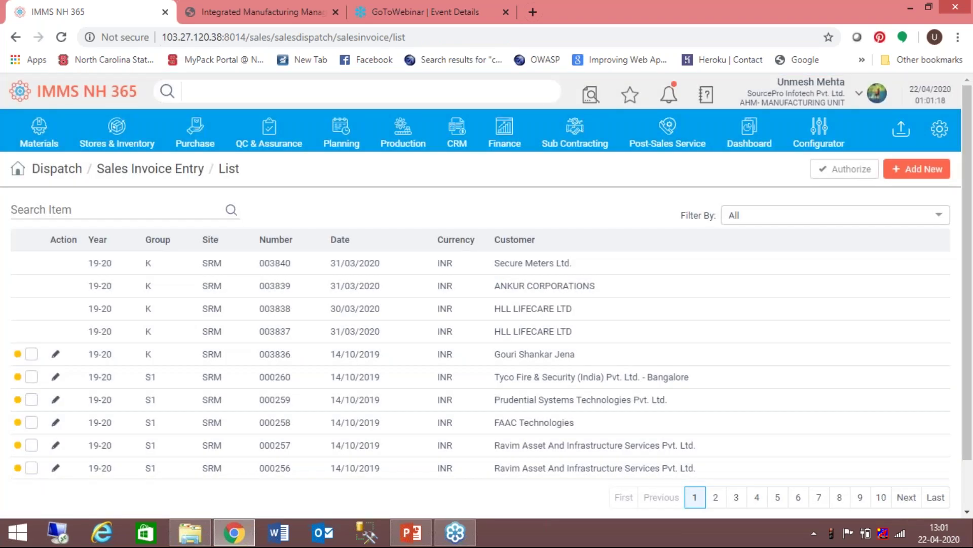
click(227, 262)
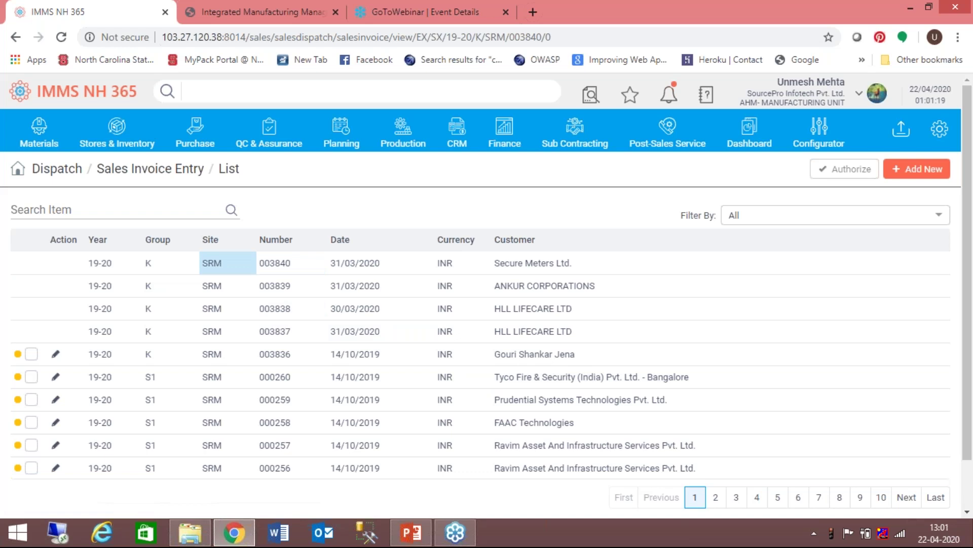
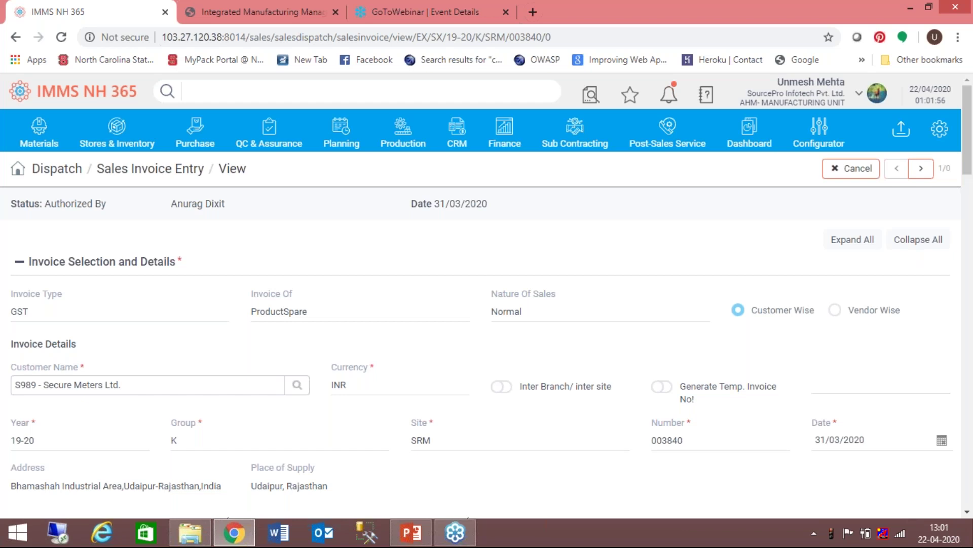
scroll(967, 448, down, 1)
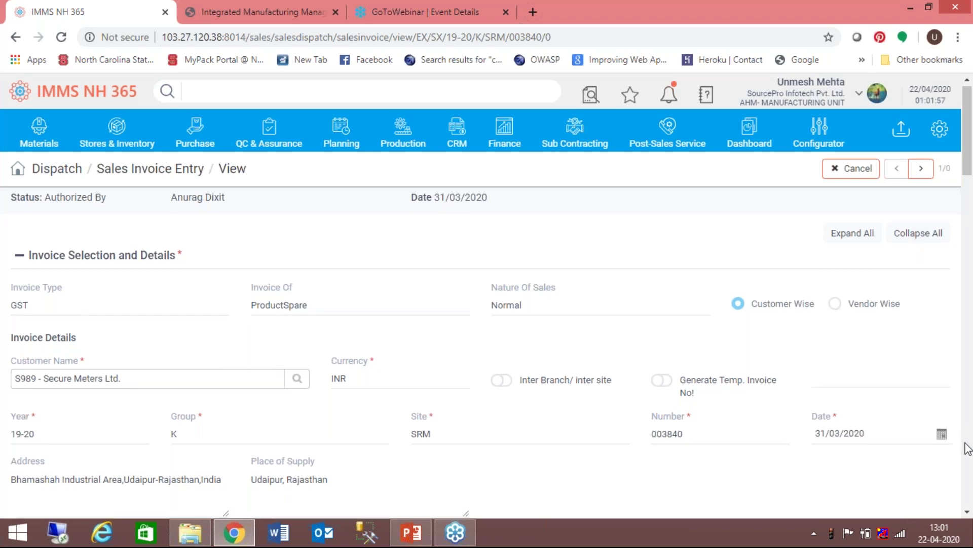
scroll(968, 448, down, 5)
scroll(969, 475, down, 5)
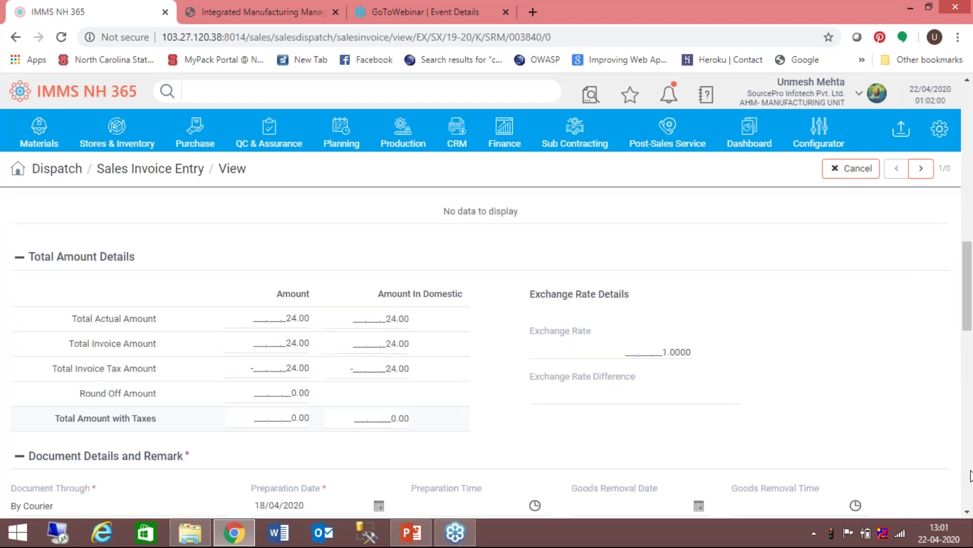
scroll(971, 475, down, 5)
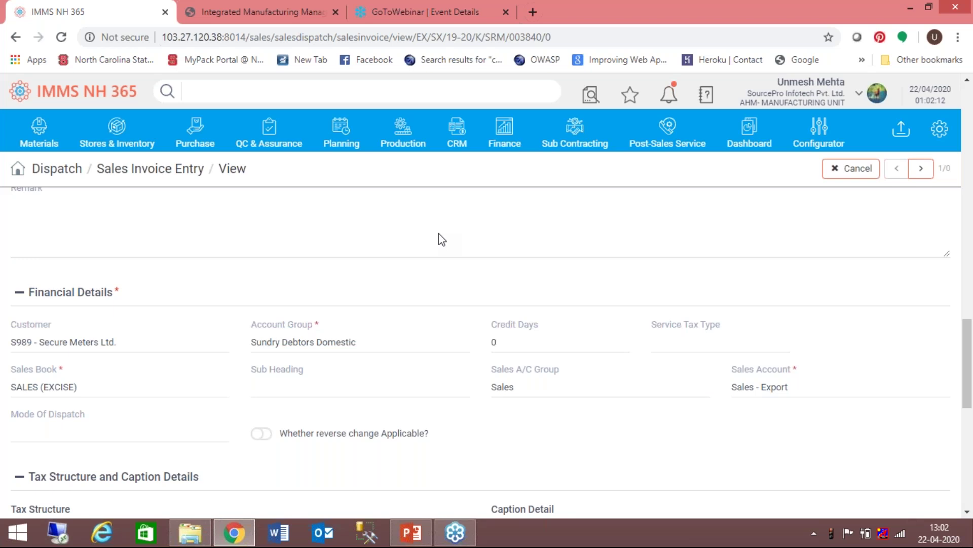
Open the Labor Job GatePass Entry list, examine the gate pass dated 31/03/2020, and return to the list
click(582, 137)
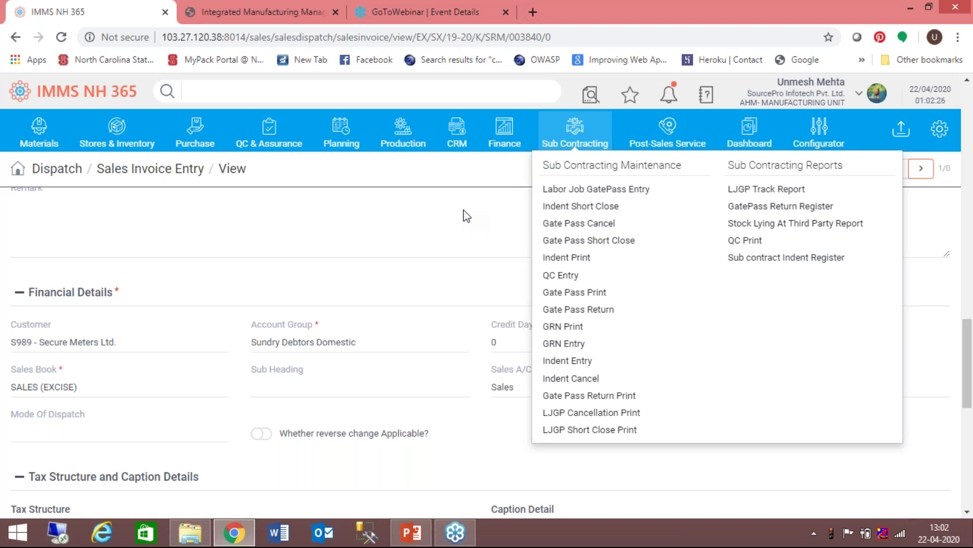
click(587, 190)
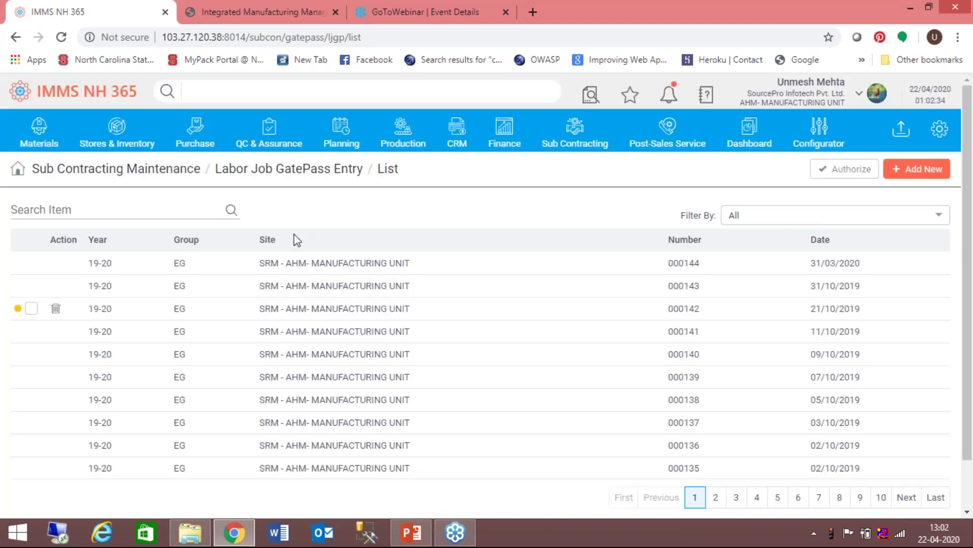
click(305, 262)
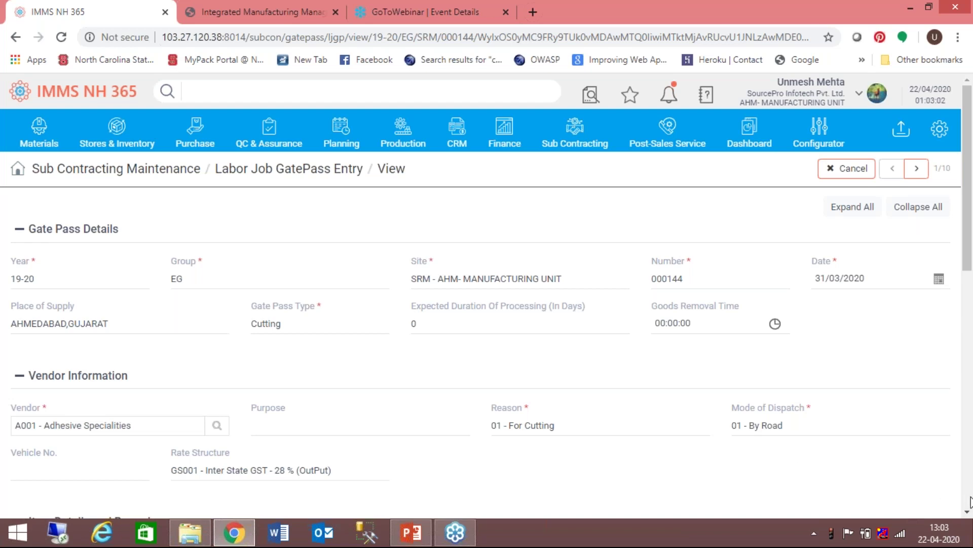
scroll(963, 503, down, 8)
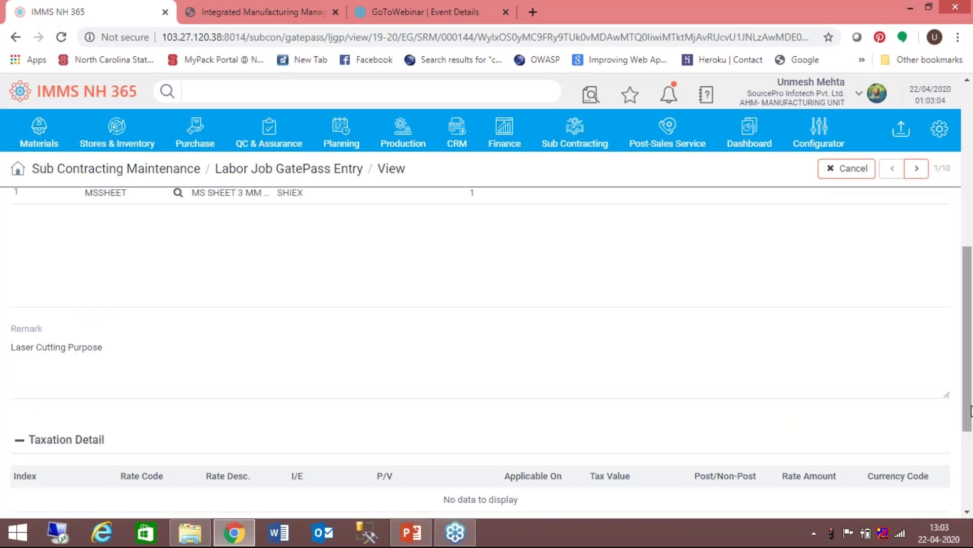
drag(967, 406, 972, 278)
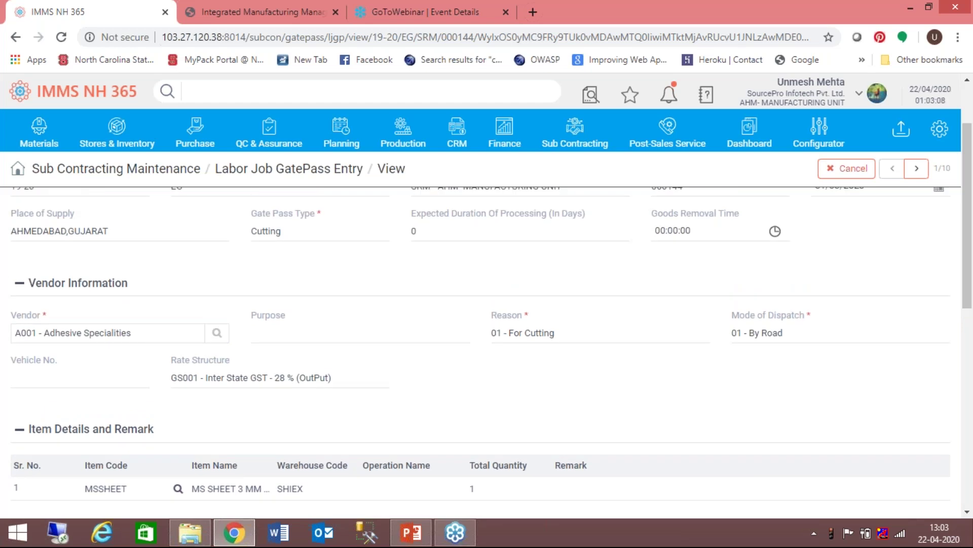
click(847, 168)
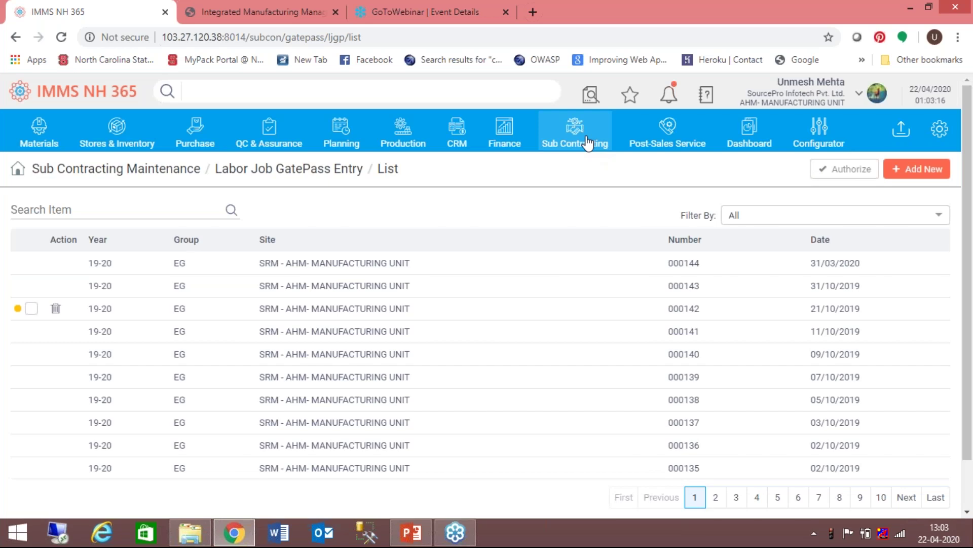
Open the subcontracting Indent Print form
click(588, 143)
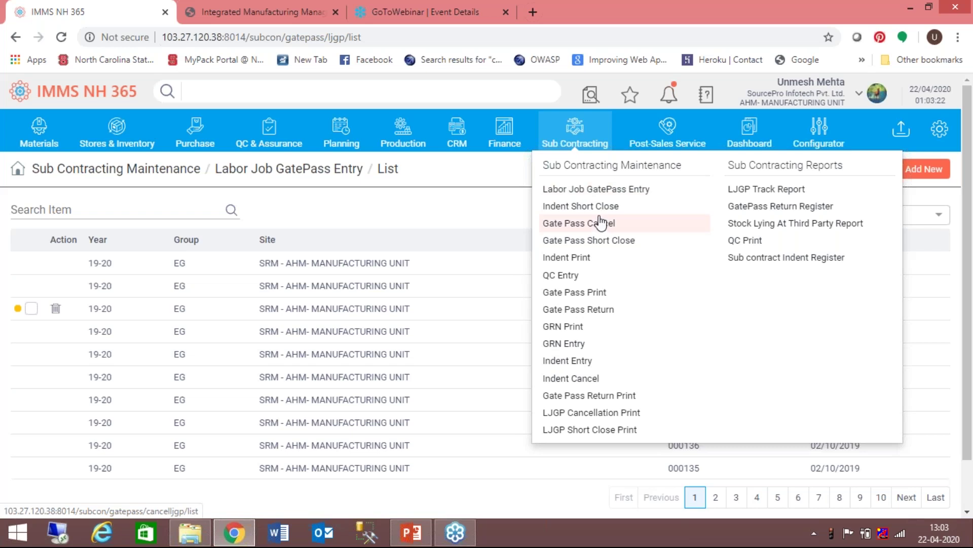
click(591, 261)
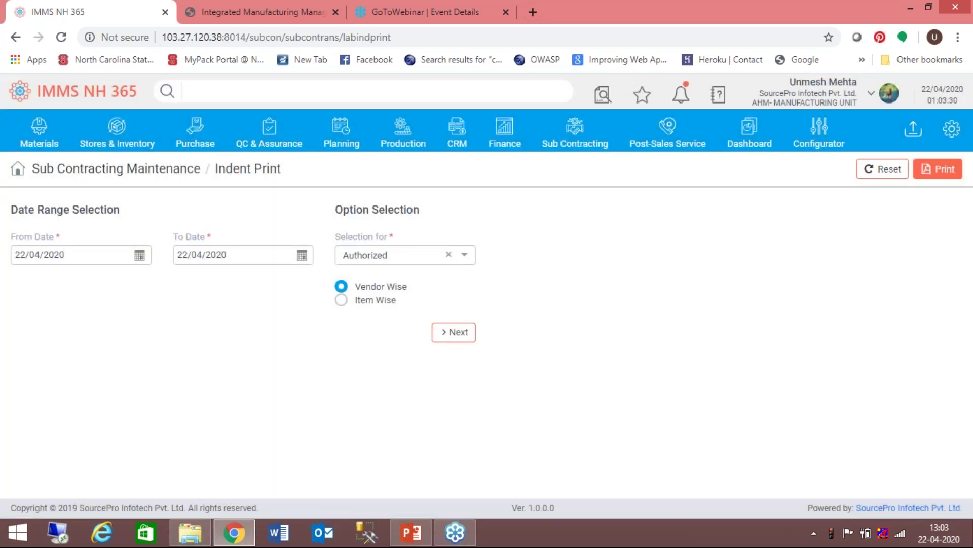
click(140, 259)
click(140, 255)
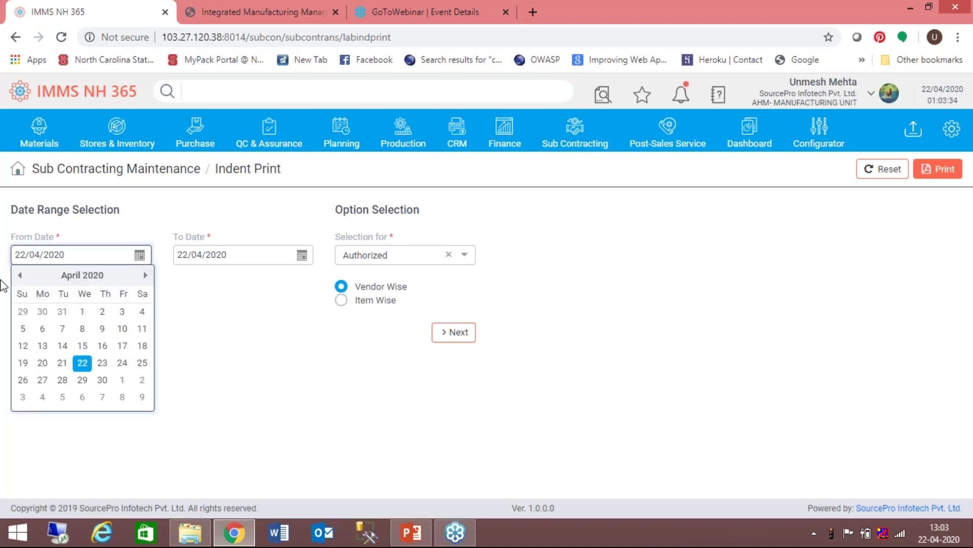
click(73, 276)
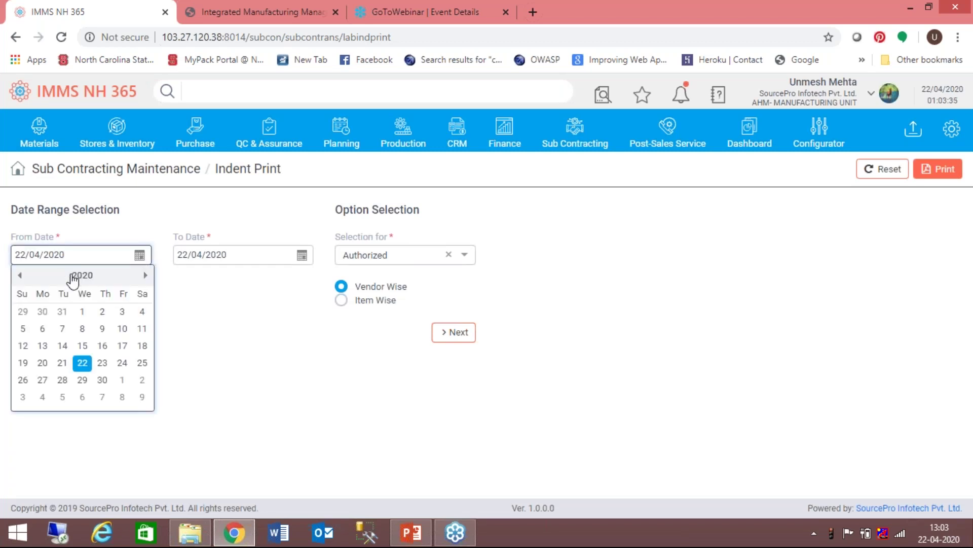
click(19, 275)
click(134, 307)
Set the indent print date range from 01/04/2019 to 22/04/2020
key(ctrl+minus)
key(ctrl+minus)
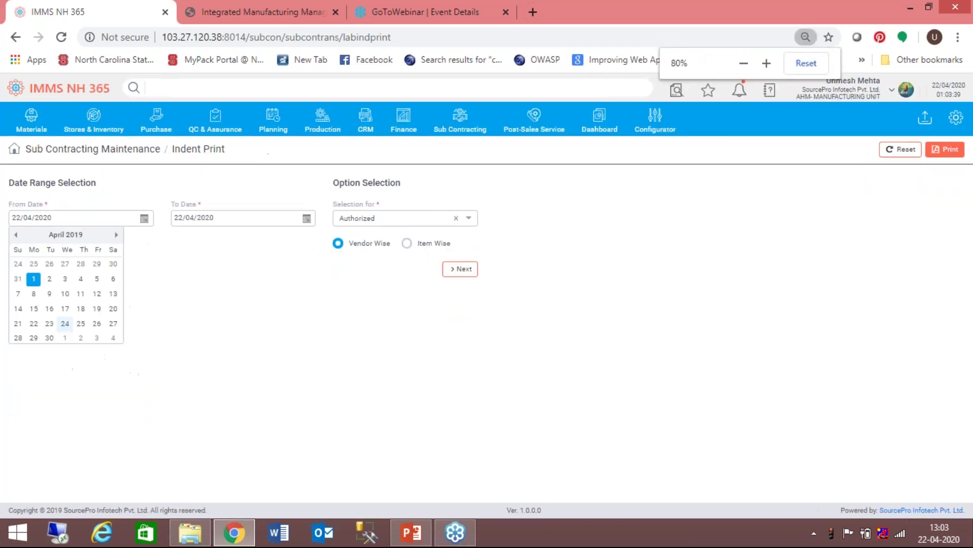
click(145, 220)
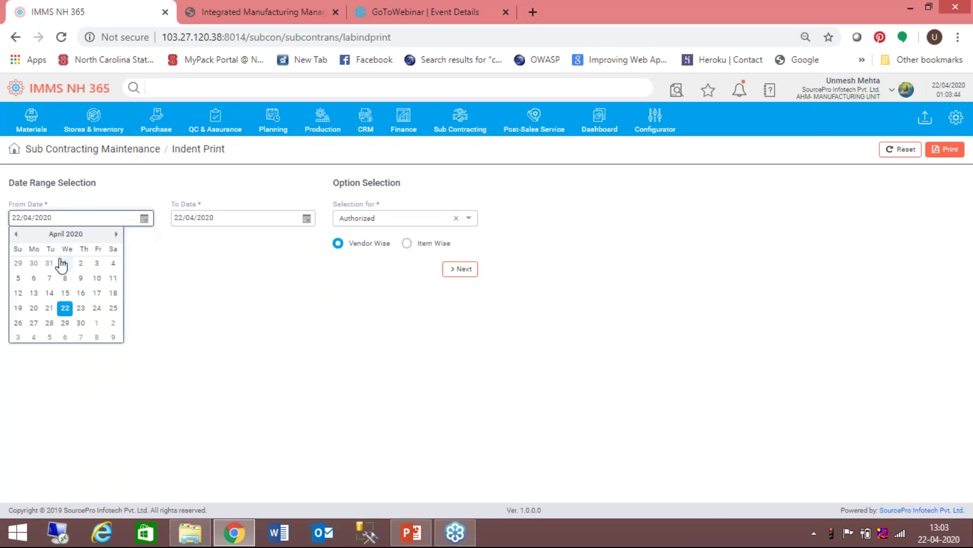
click(66, 234)
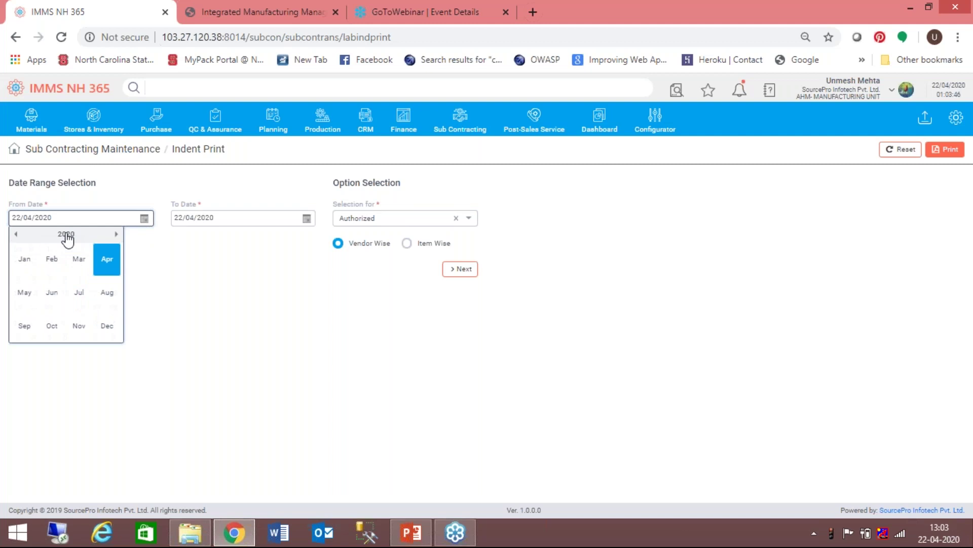
click(107, 260)
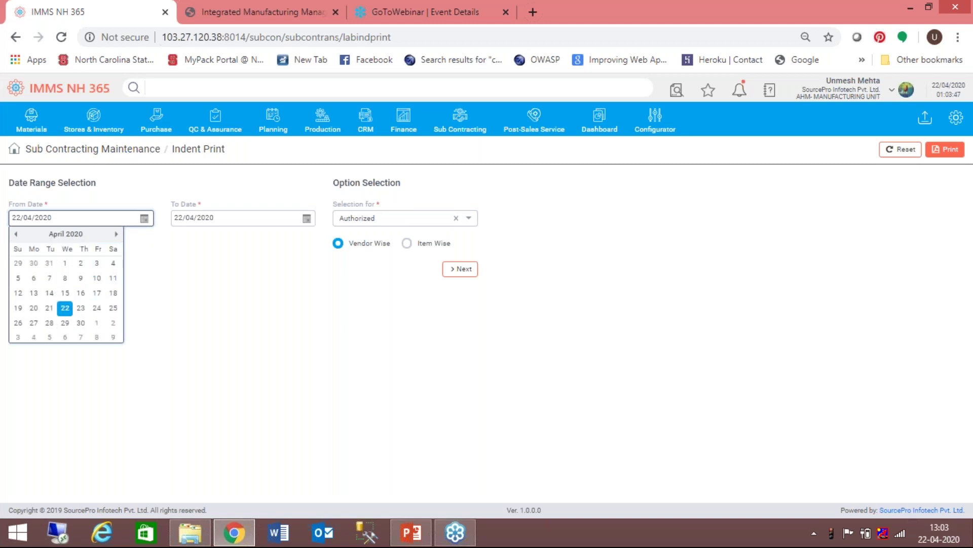
click(70, 236)
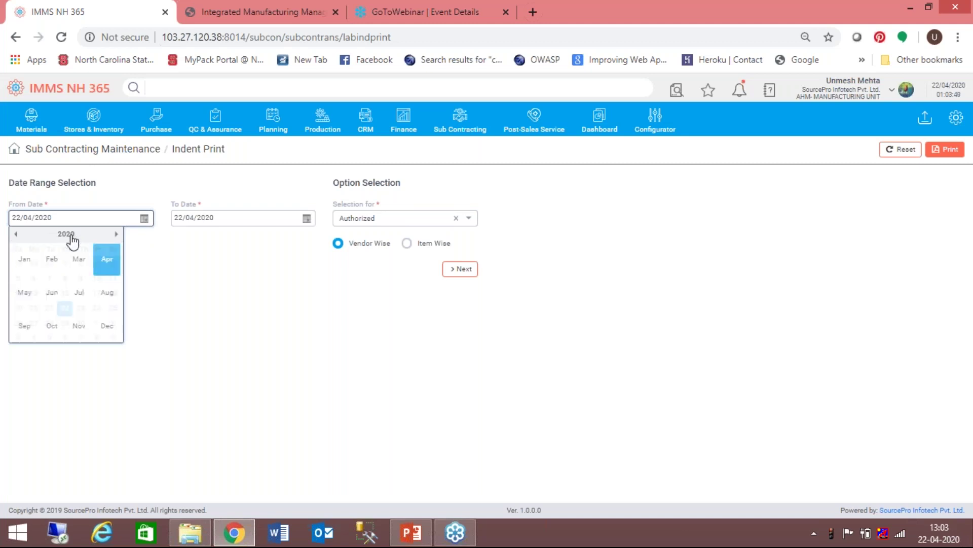
click(15, 234)
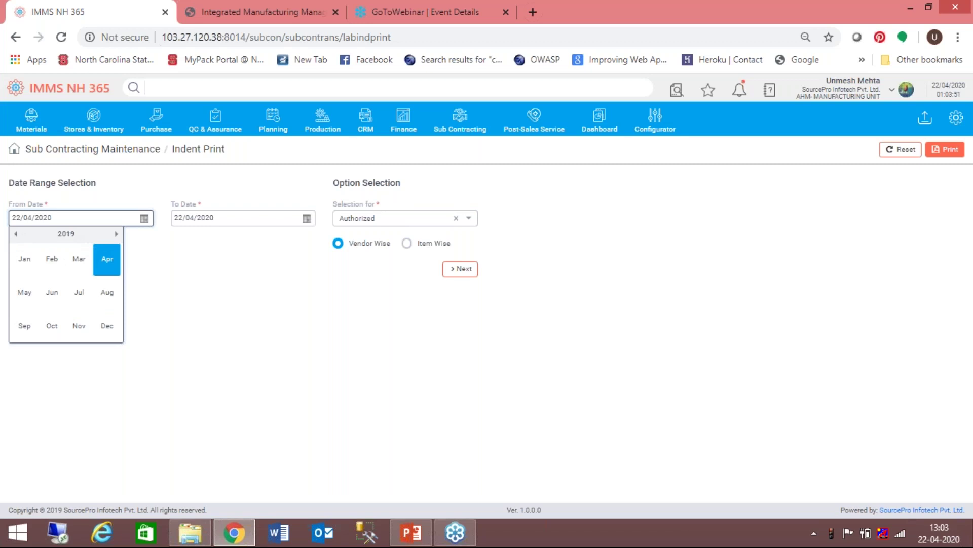
click(113, 268)
click(35, 278)
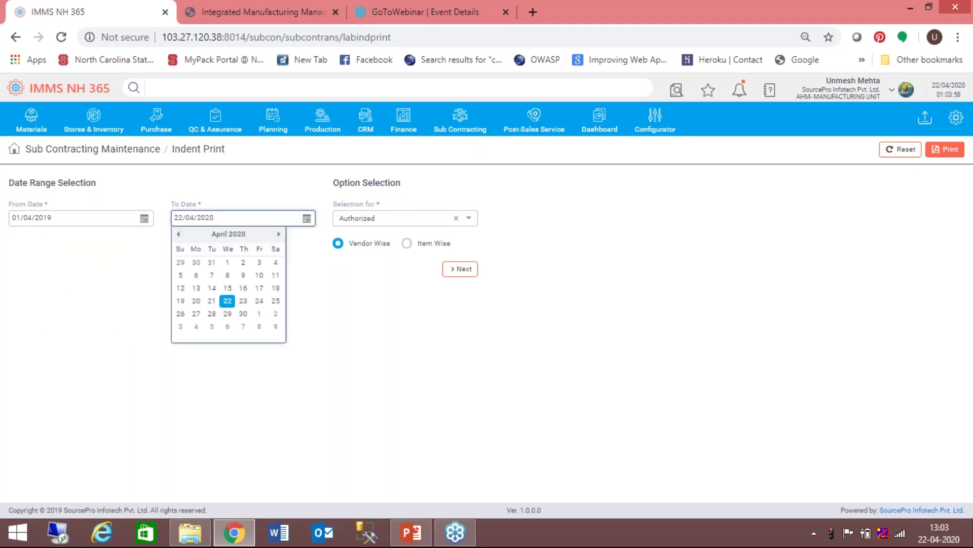
click(232, 304)
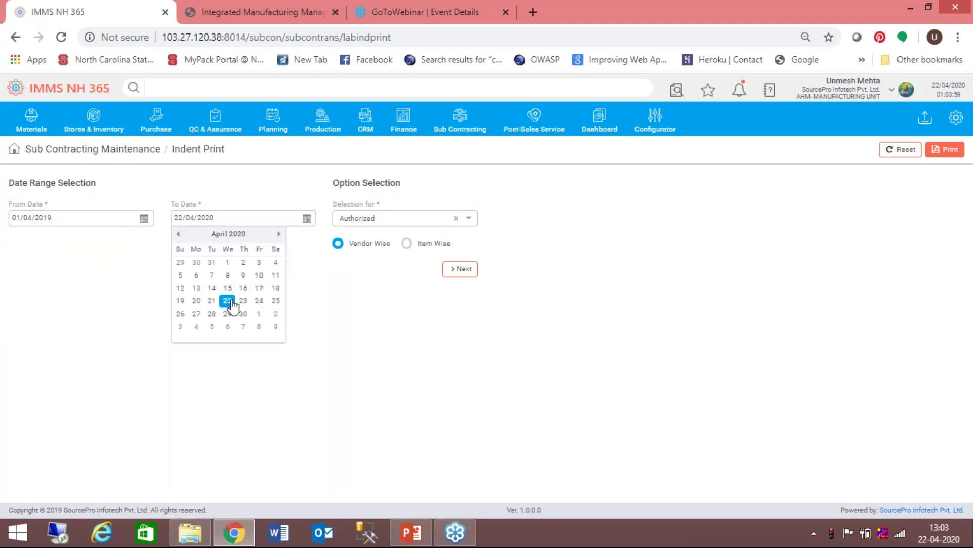
List the authorized vendor-wise indents, print the first Chamunda Engineering Co. indent dated 10/04/2019, examine the printout and close it
click(470, 272)
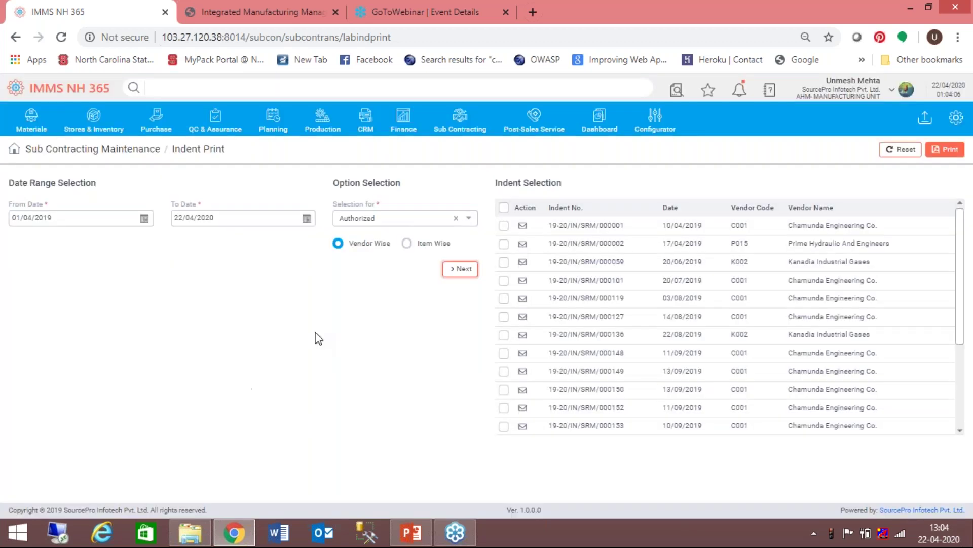
click(503, 227)
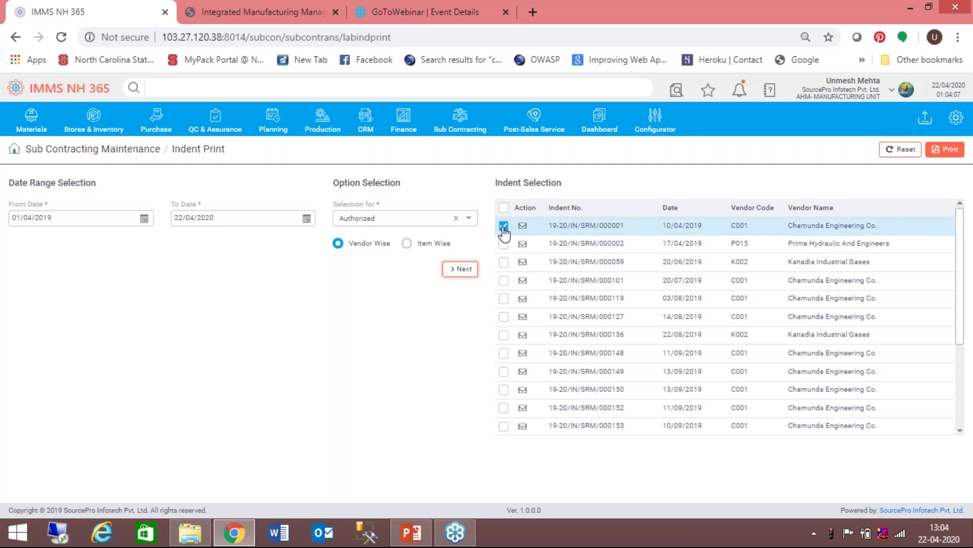
click(936, 155)
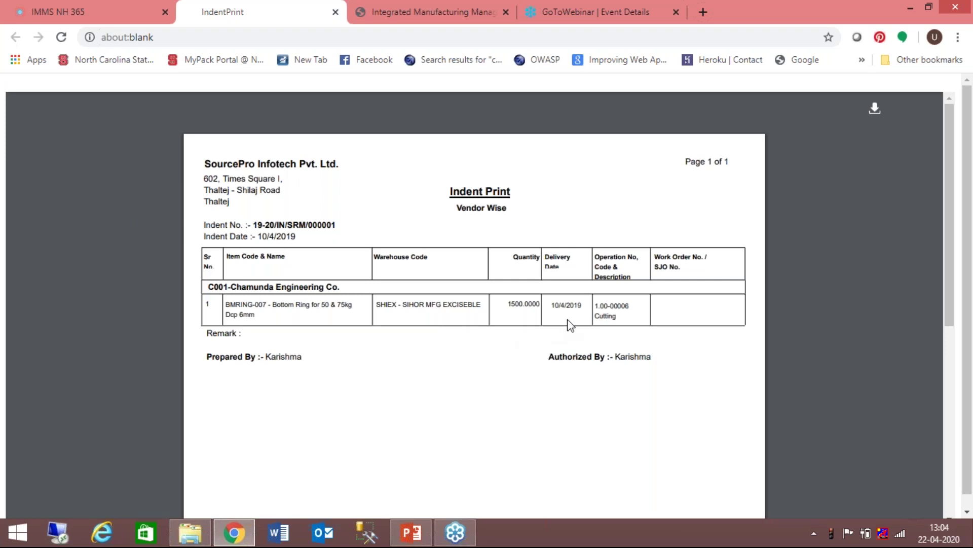
click(335, 11)
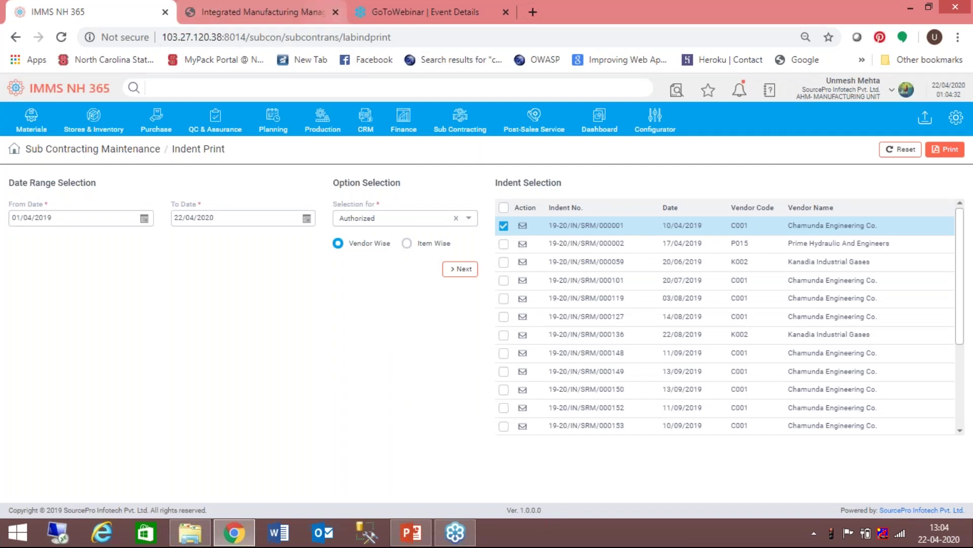
Open the subcontracting GRN Entry list and look over the available QC & Assurance functions
key(ctrl+plus)
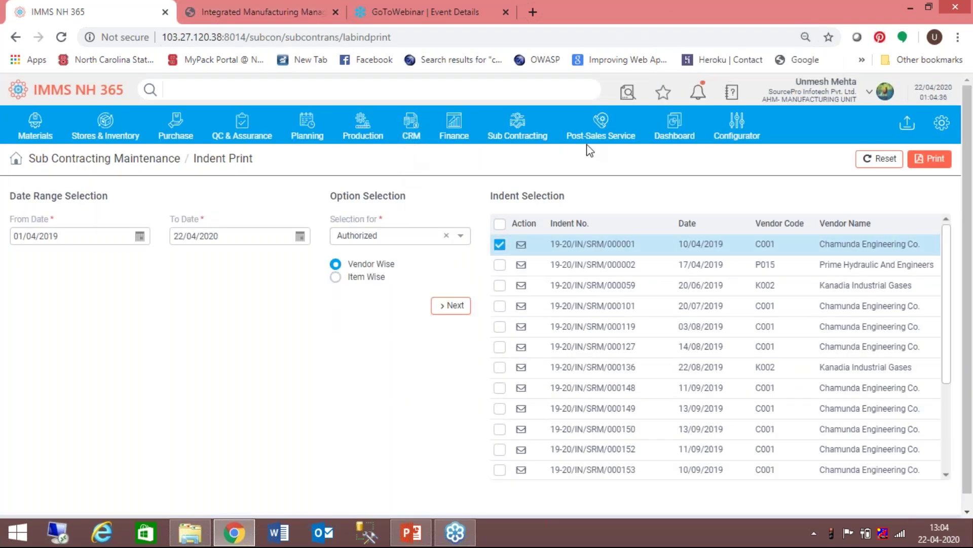
click(522, 136)
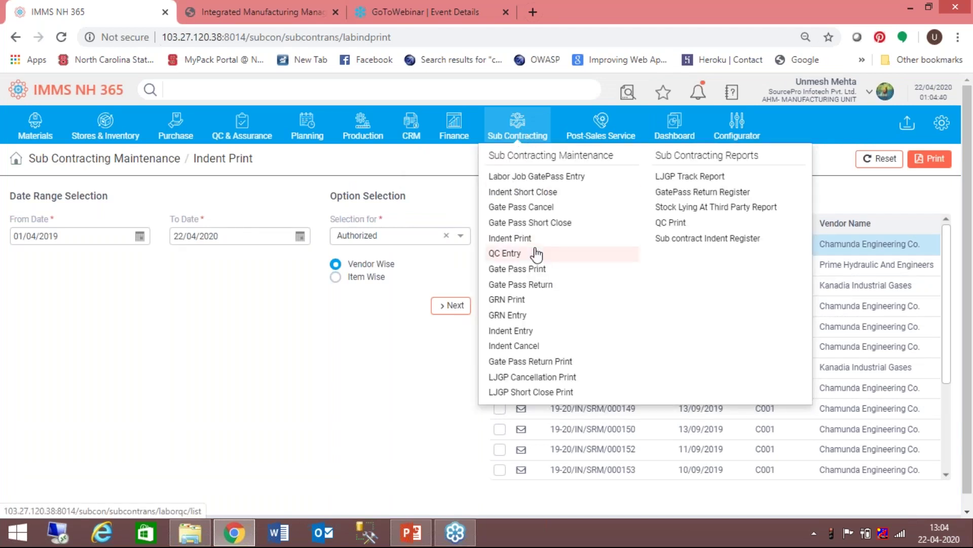
click(517, 315)
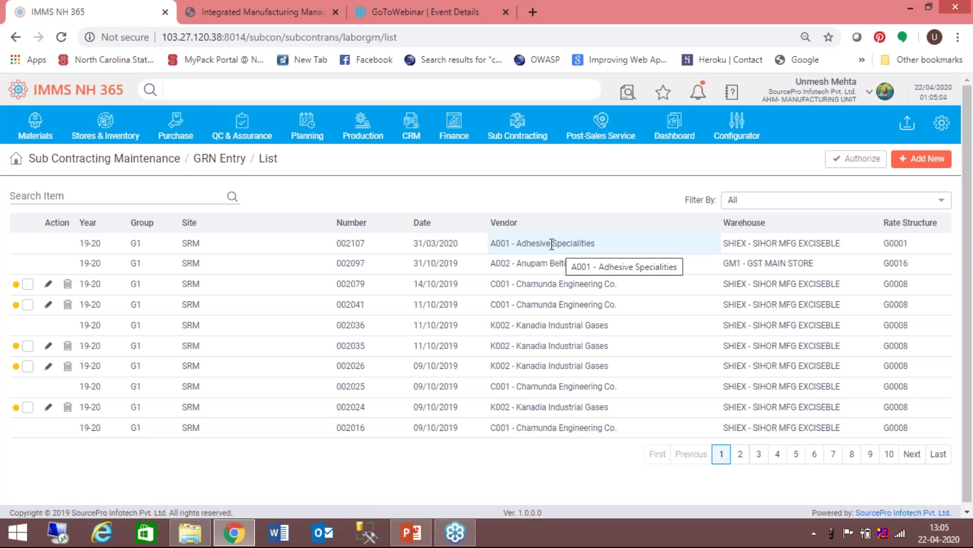
click(252, 126)
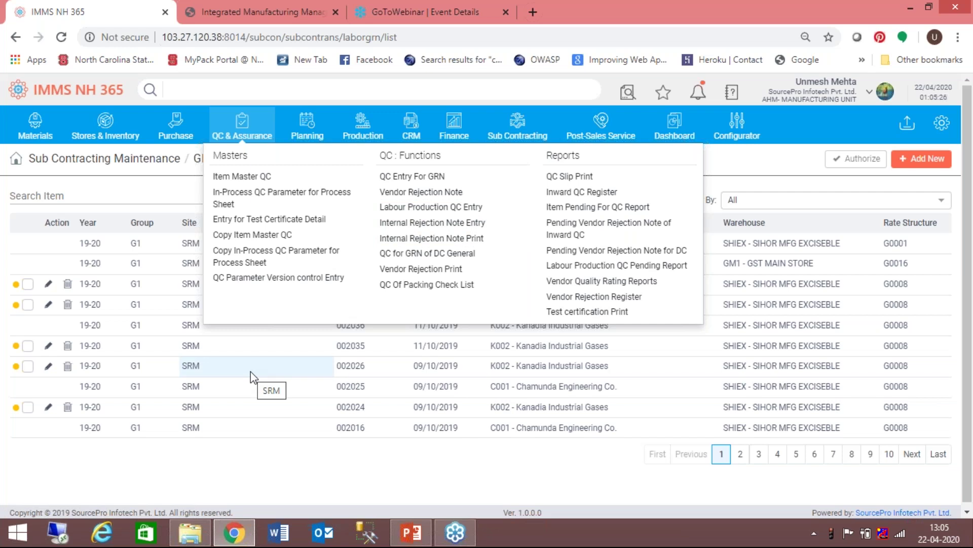
Open the subcontracting QC Entry list and examine the GRN Details of the SRM entry dated 31/10/2019, including accepted, rejected and rework quantities
click(538, 136)
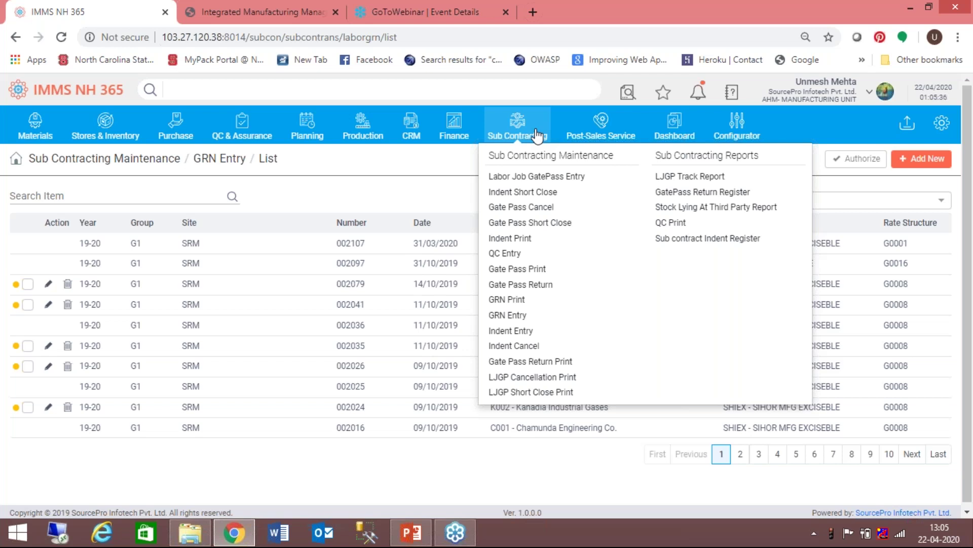
click(499, 256)
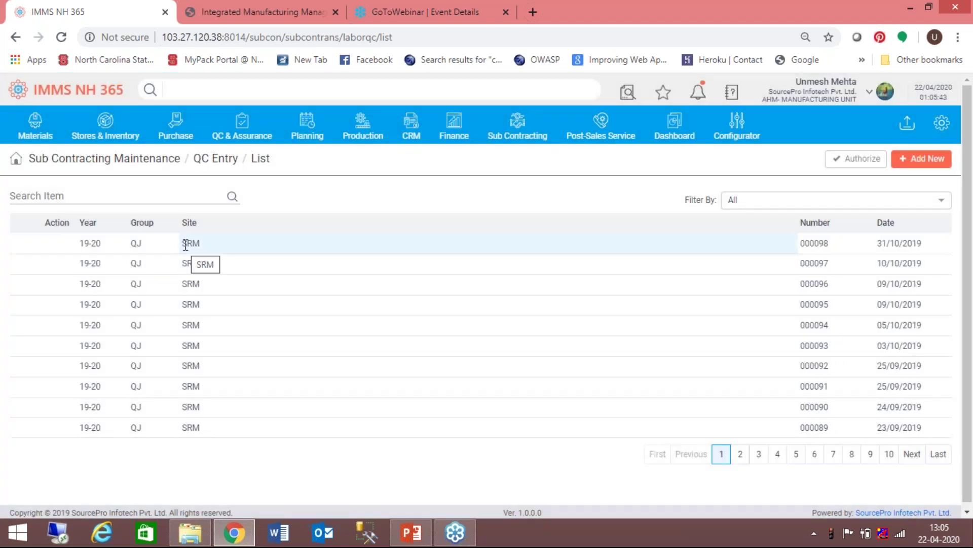
double_click(185, 245)
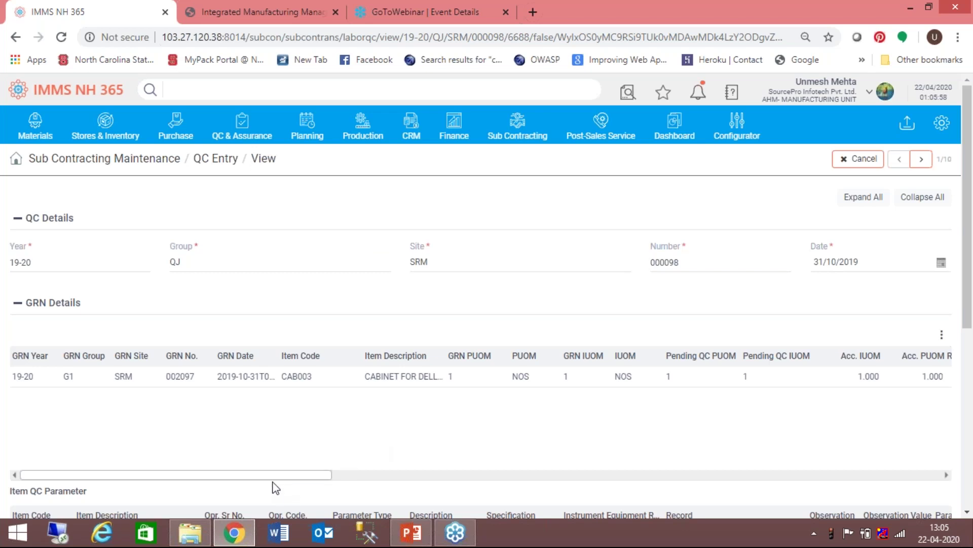
drag(271, 474, 488, 472)
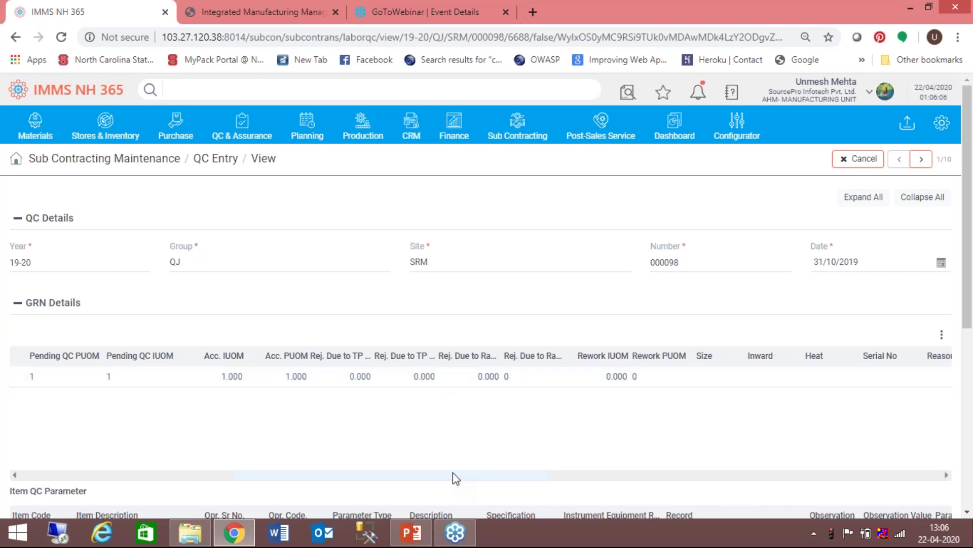
drag(452, 473, 525, 476)
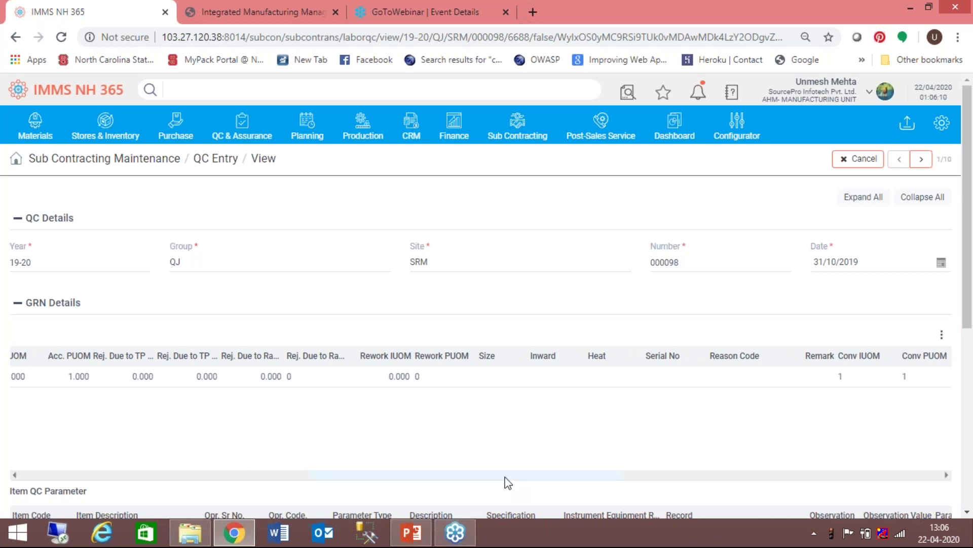
drag(505, 477, 430, 476)
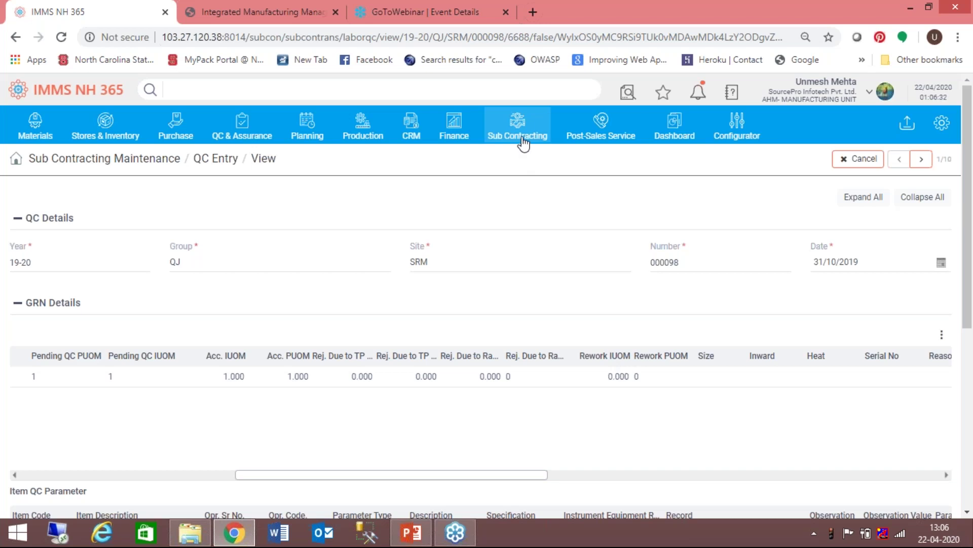
Open the QC Entry For GRN list, examine the first listed entry's Item Details for the Adhesive Specialities hard disk, and return to the list
click(248, 145)
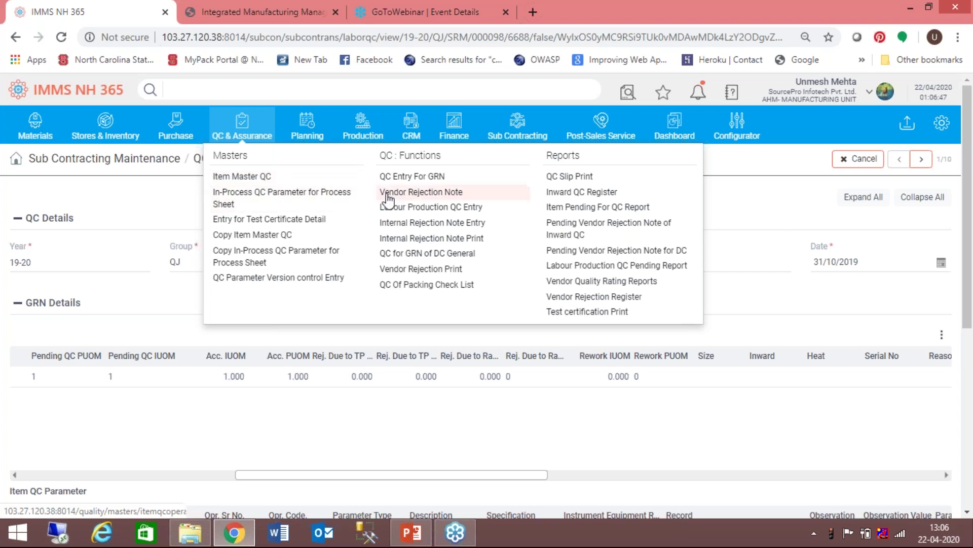
click(388, 176)
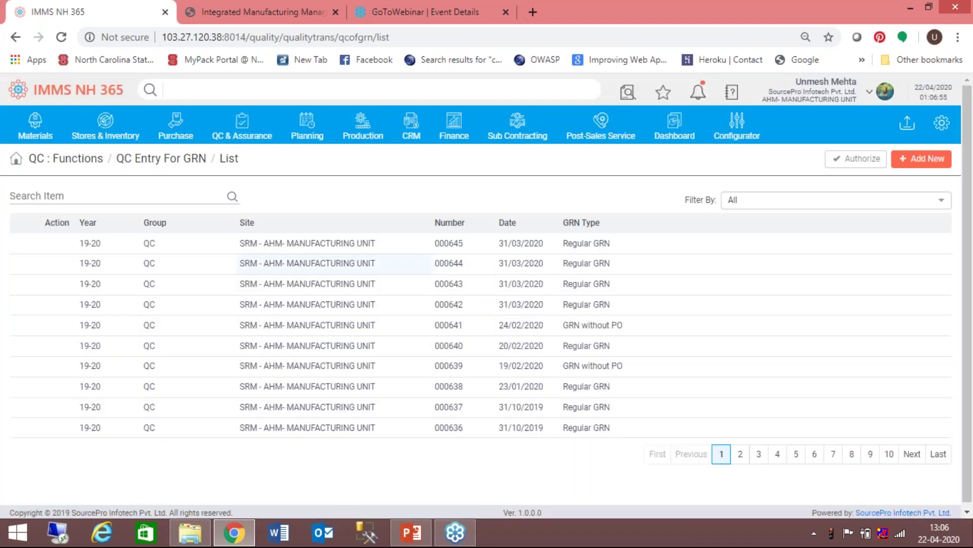
click(333, 244)
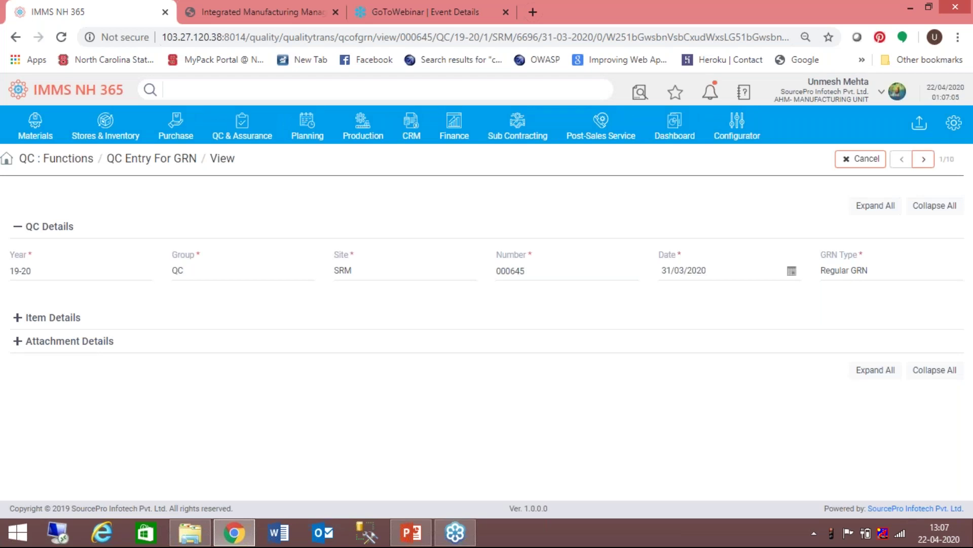
click(19, 318)
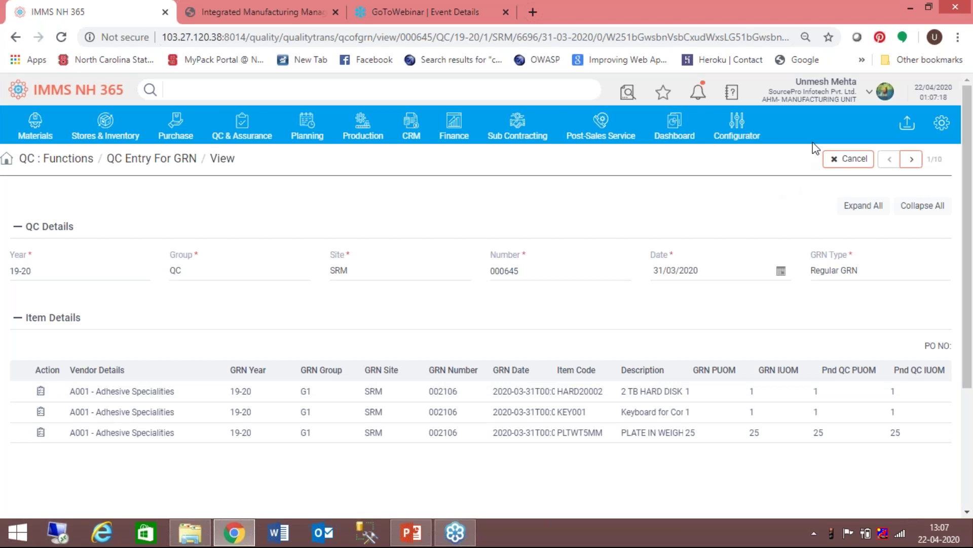
click(140, 393)
click(140, 392)
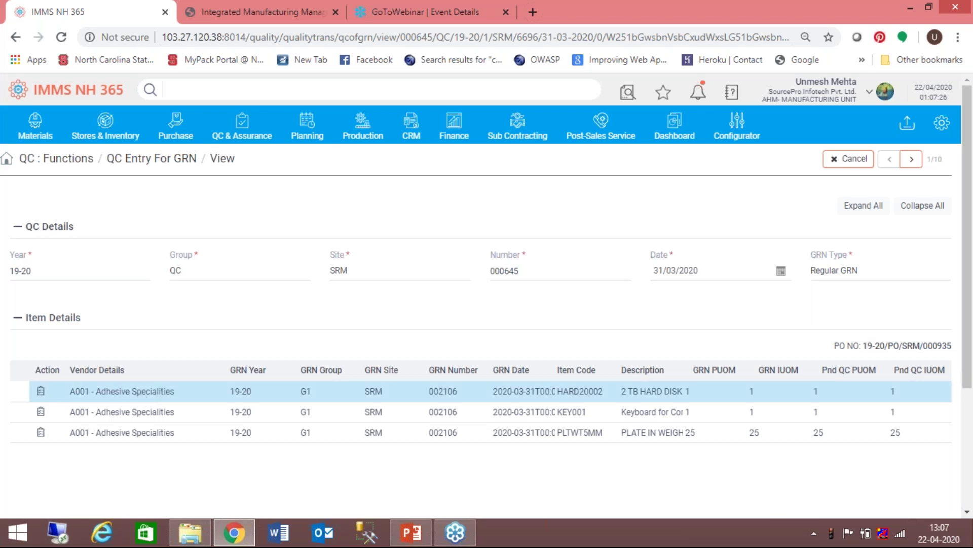
click(968, 513)
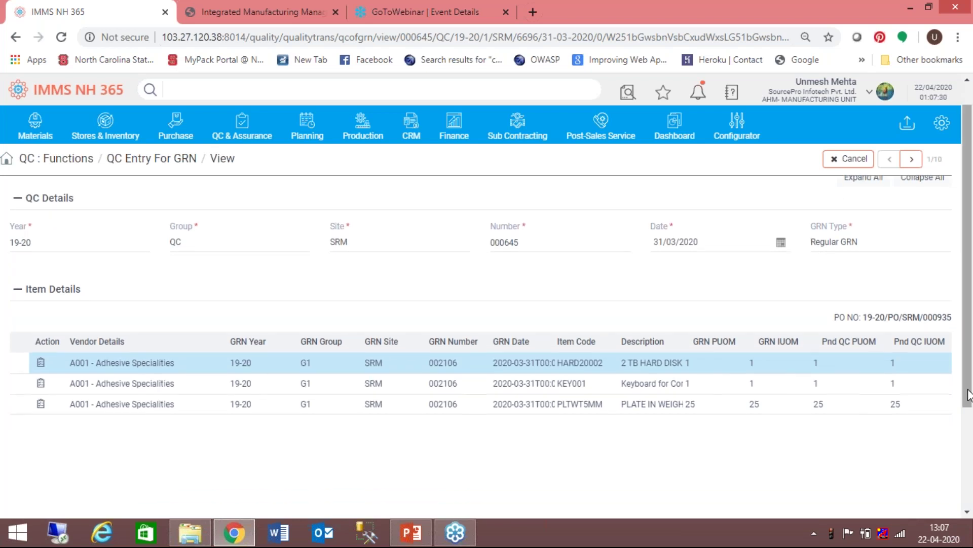
scroll(938, 350, up, 1)
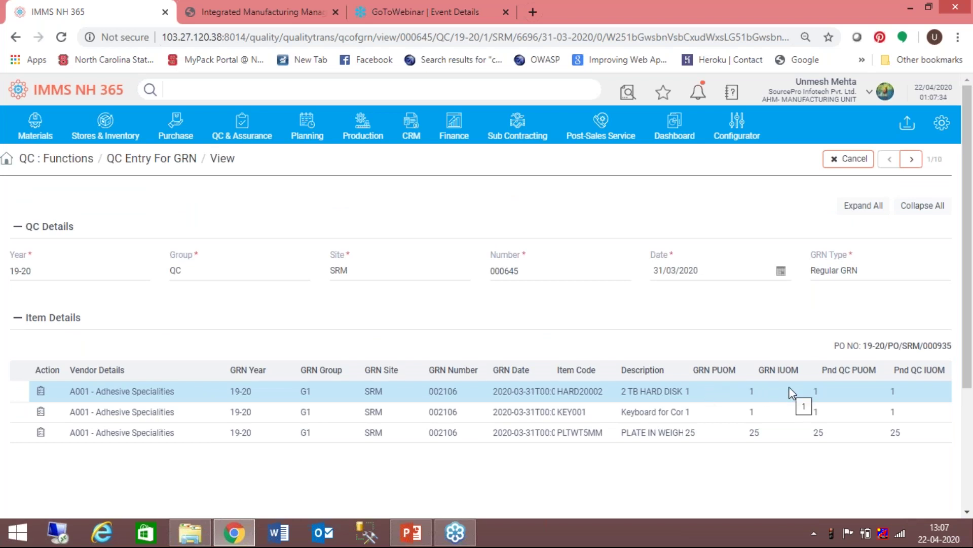
click(853, 161)
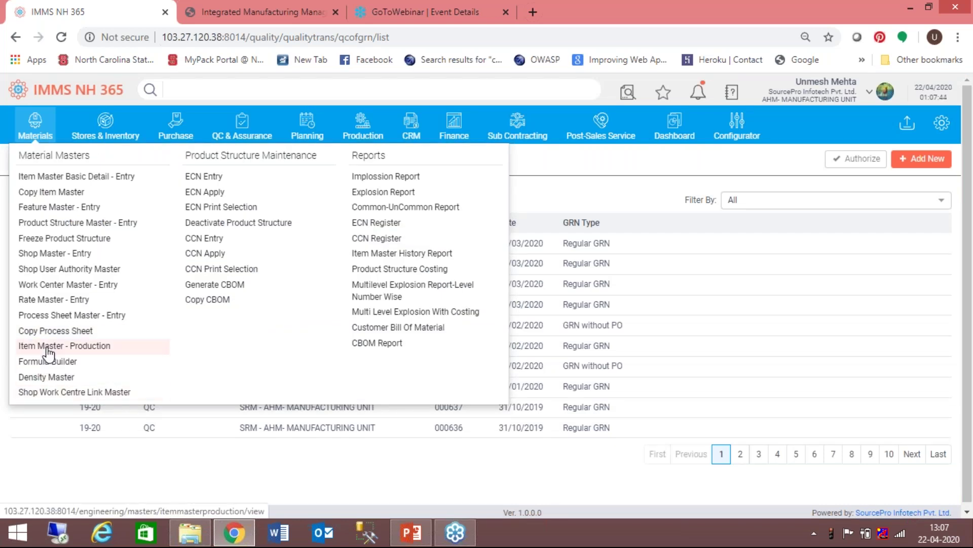
Open the Process Sheet Master entry for 2KG ABC Empty Body, examine its Operation Details including the QC requirement, and return to the list
click(48, 317)
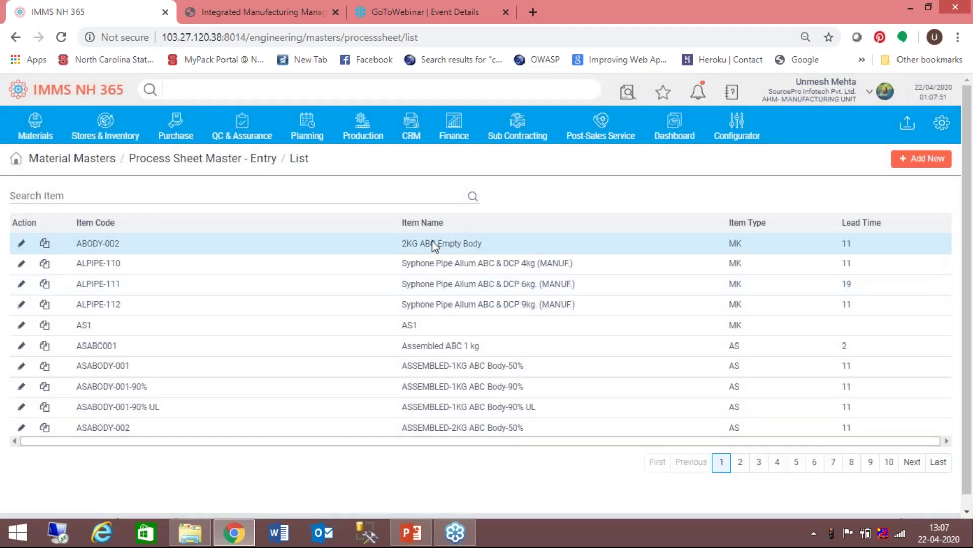
click(432, 241)
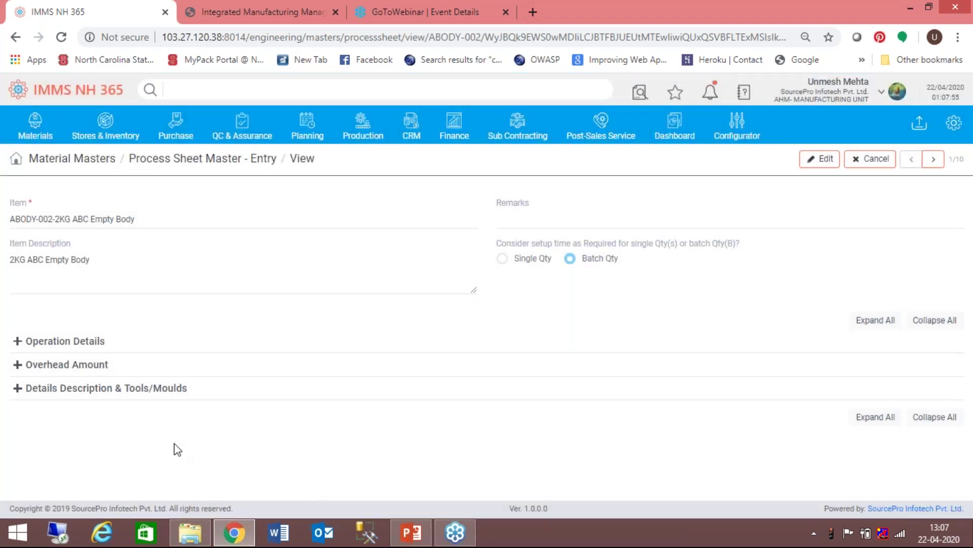
click(18, 343)
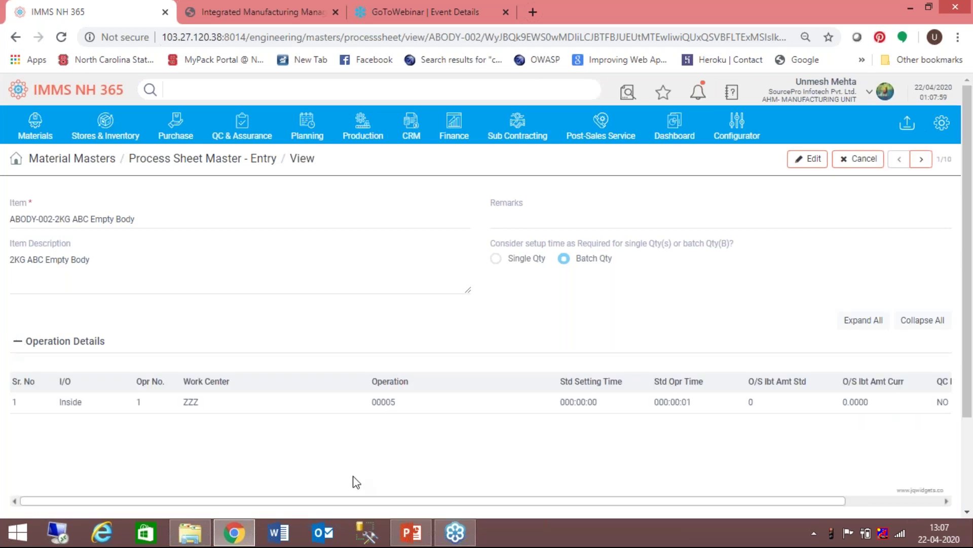
drag(356, 498, 729, 525)
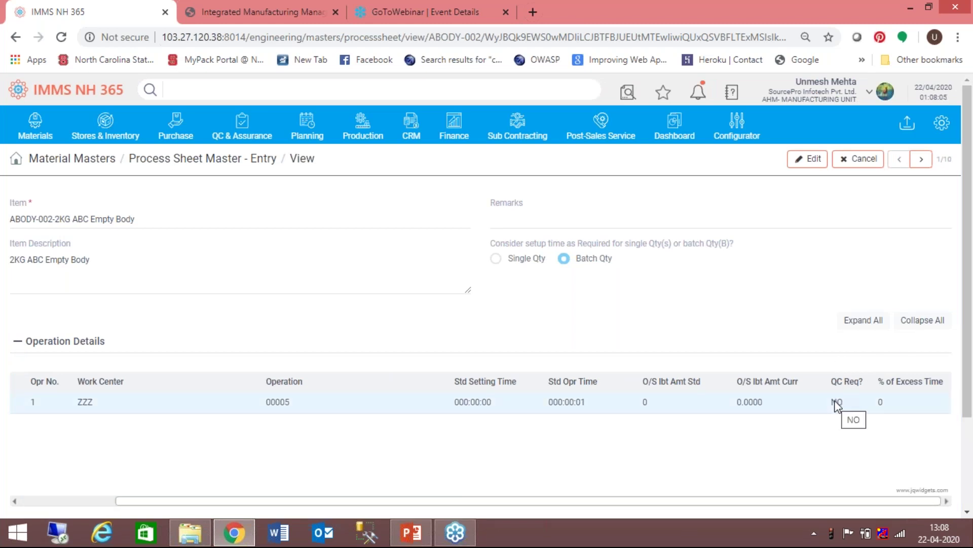
click(857, 161)
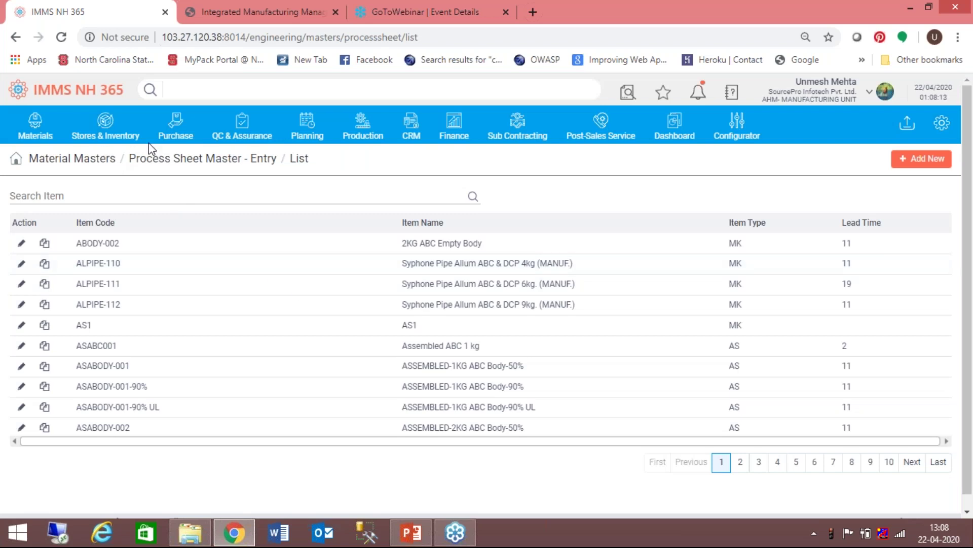
click(239, 128)
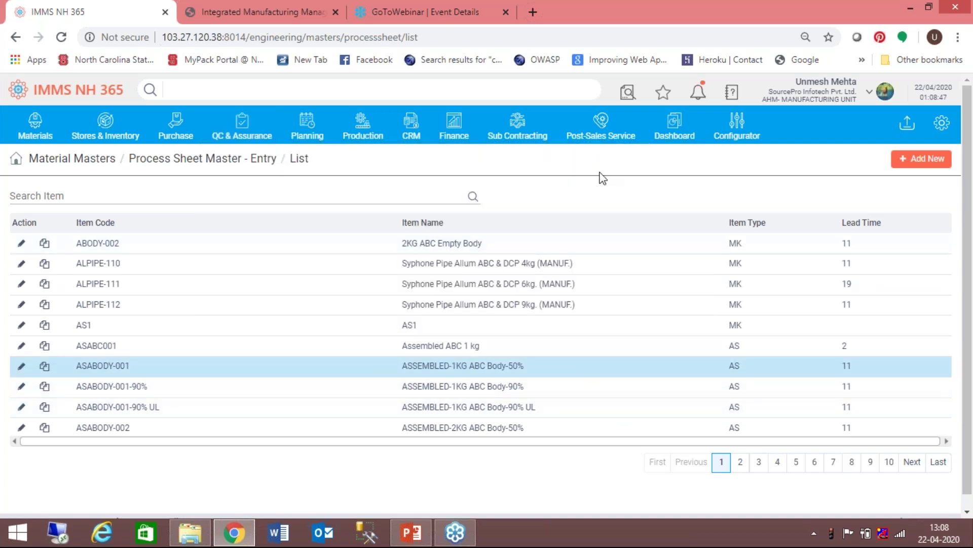
Look over the Finance functions, examine the TDS on Contractor (INDV/HUF) category in the TDS Category Master, and return to the list
click(453, 132)
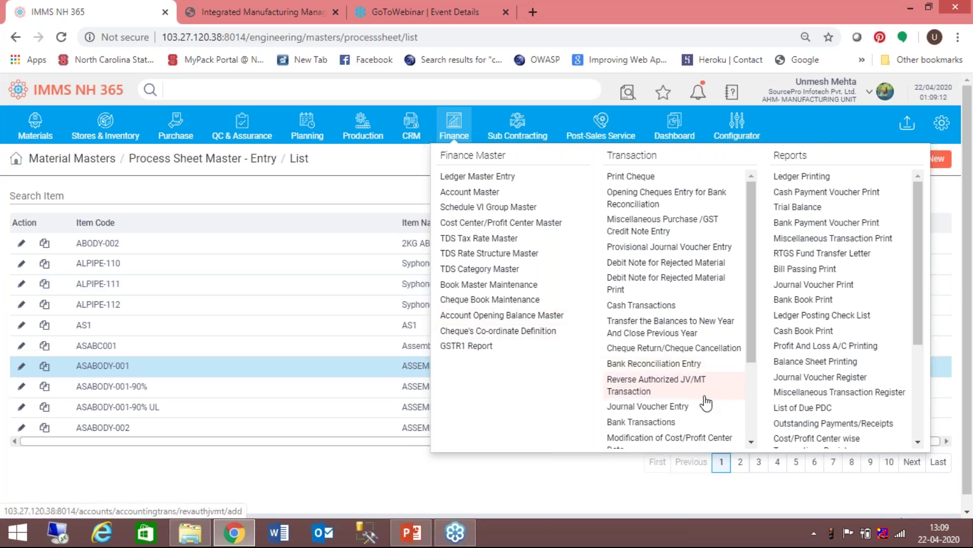
scroll(753, 423, down, 2)
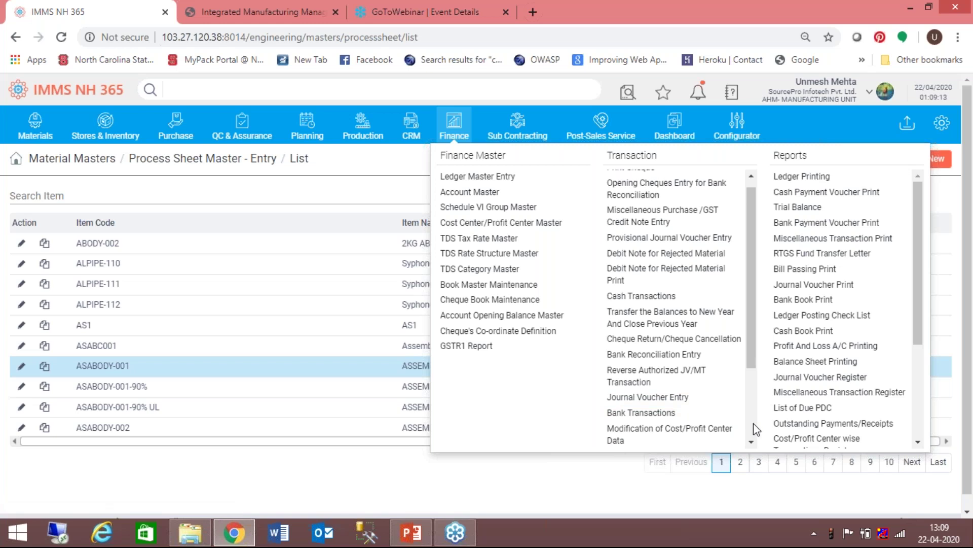
drag(753, 428, 762, 364)
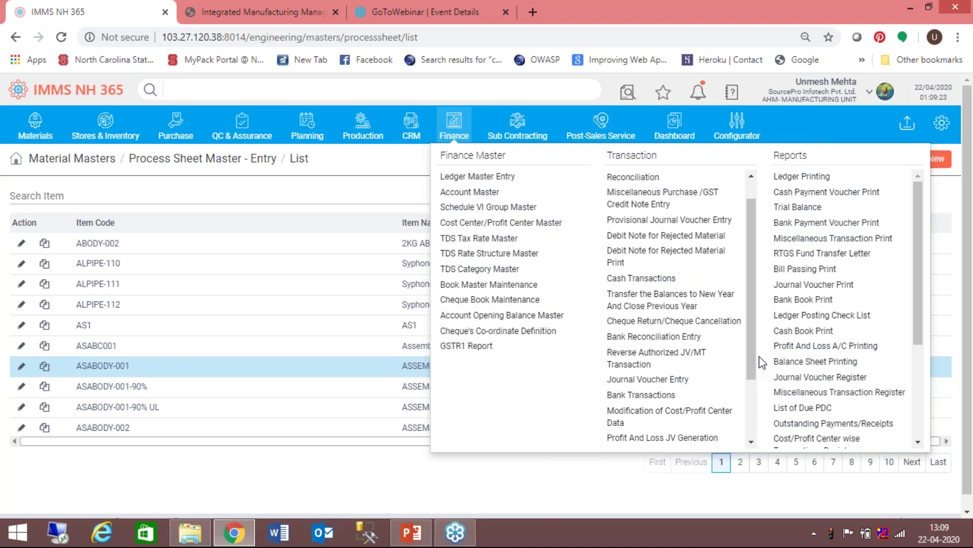
drag(759, 361, 759, 335)
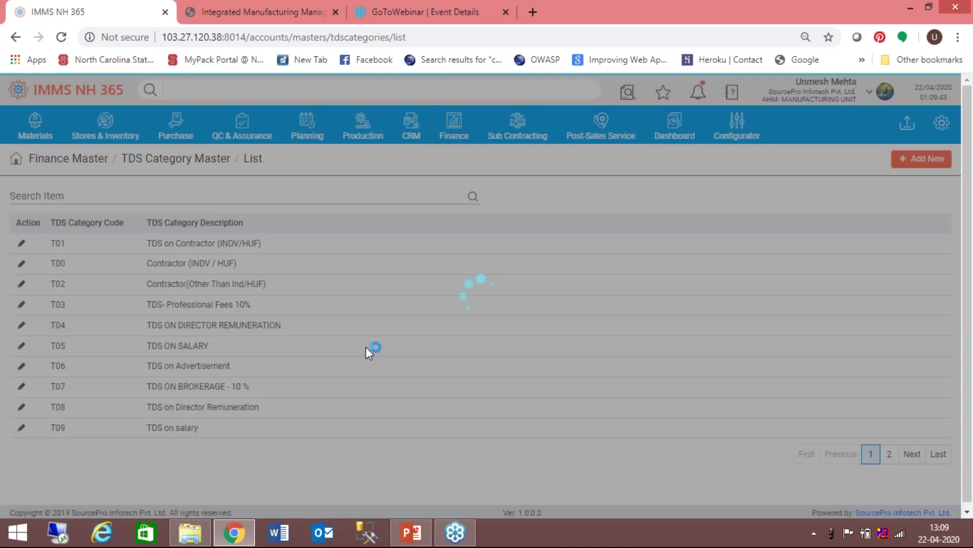
click(232, 248)
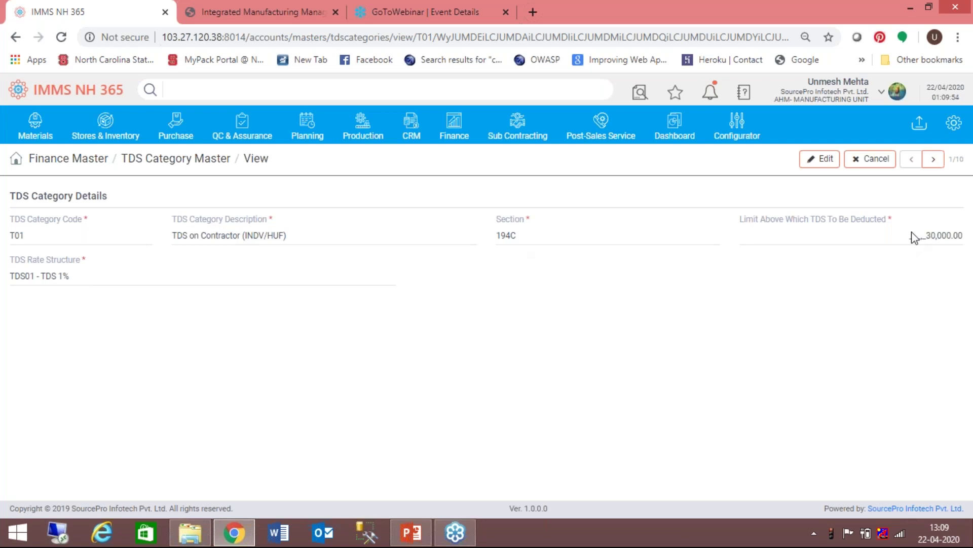
click(877, 160)
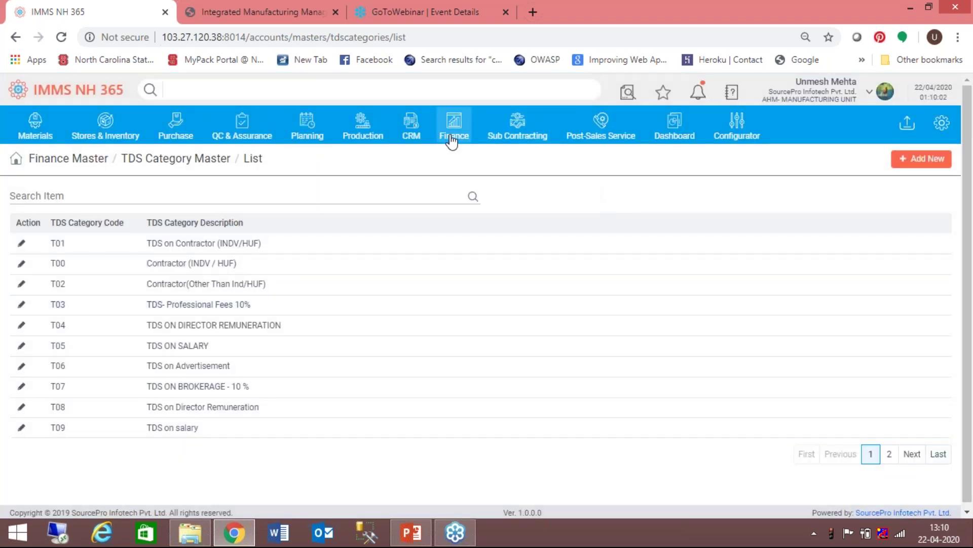
Look through the available Finance transactions and open the Bank Transactions list
click(452, 138)
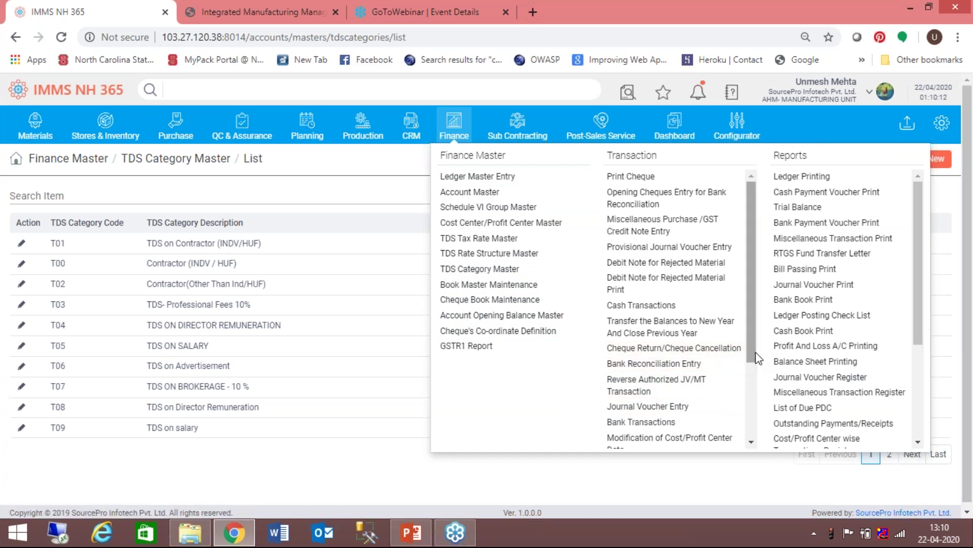
drag(755, 357, 755, 432)
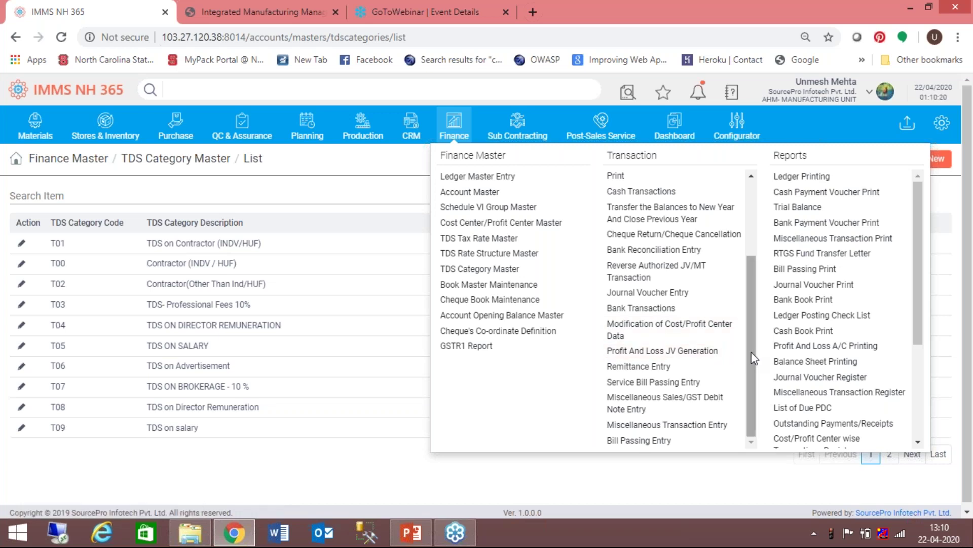
drag(752, 355, 761, 276)
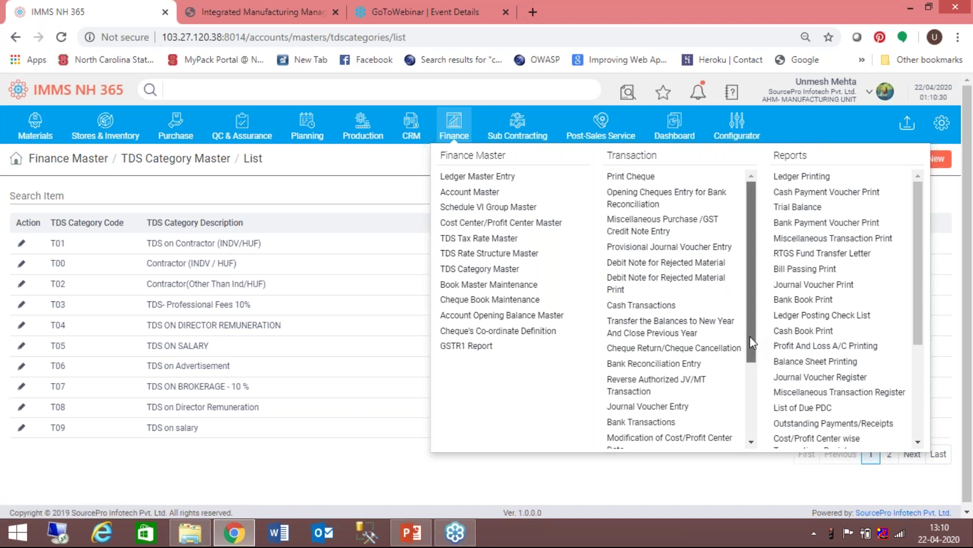
click(667, 430)
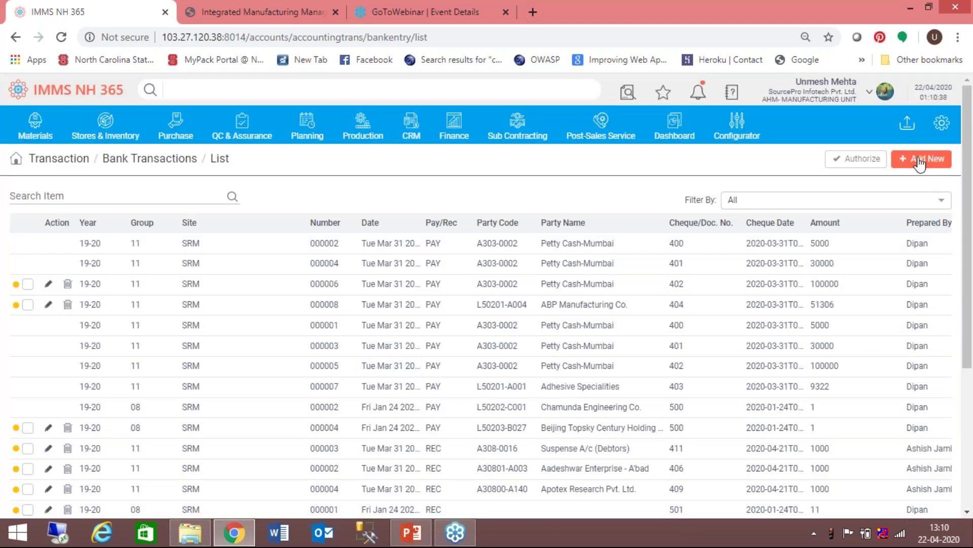
Start a new bank transaction using the IDBI Bank current book (08), with Transaction For set to Payment From Bank
click(920, 164)
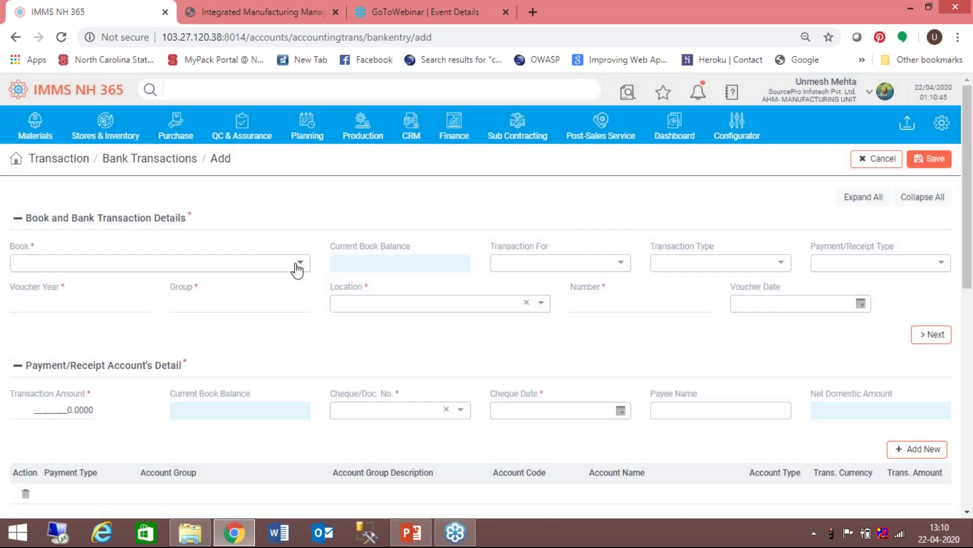
click(302, 265)
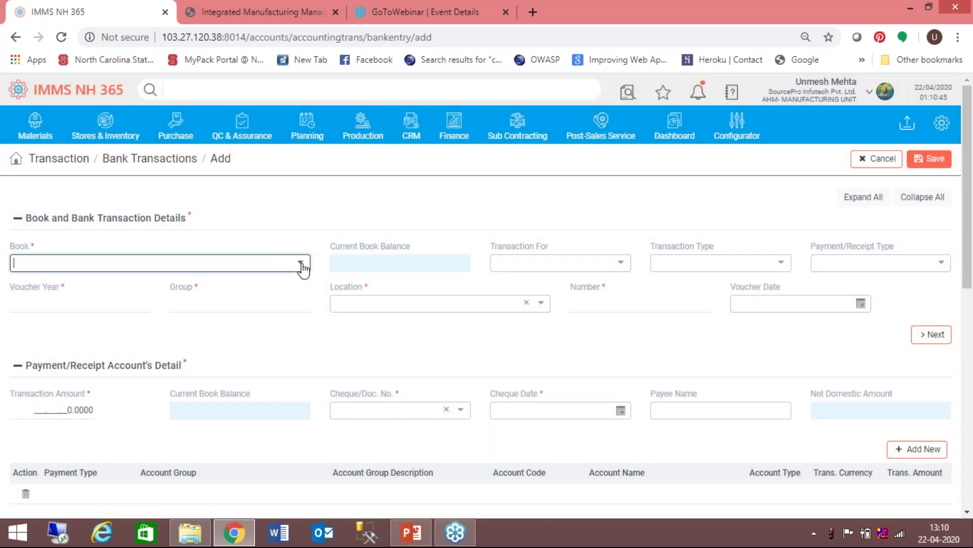
click(302, 264)
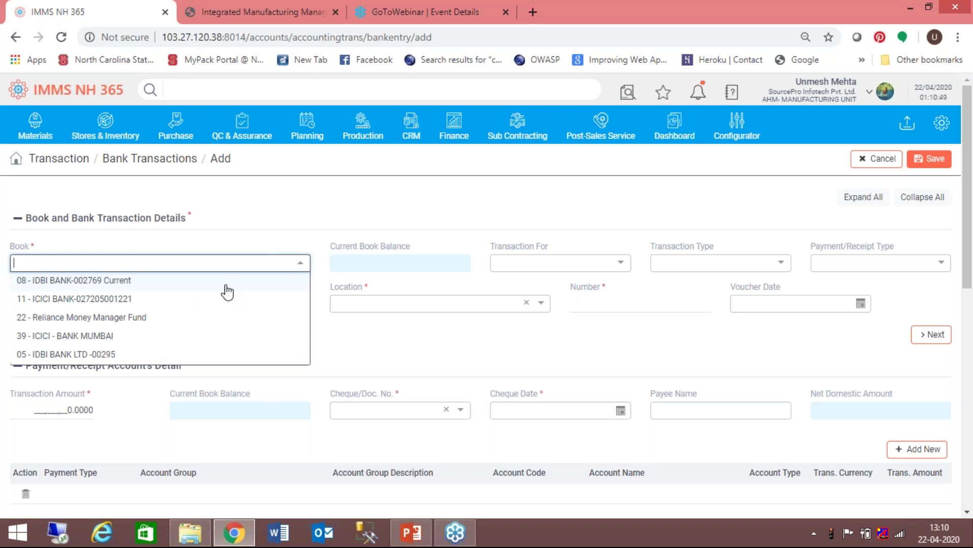
click(227, 284)
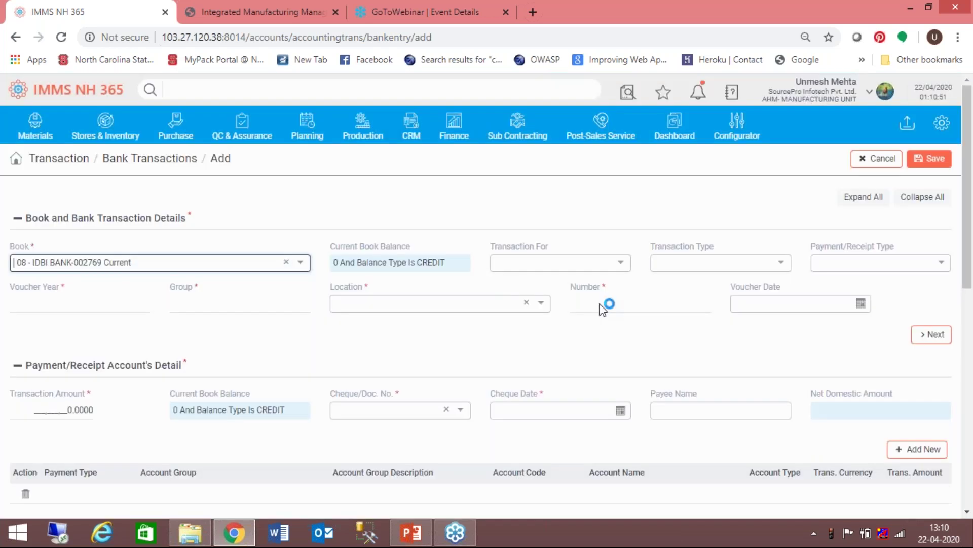
click(622, 265)
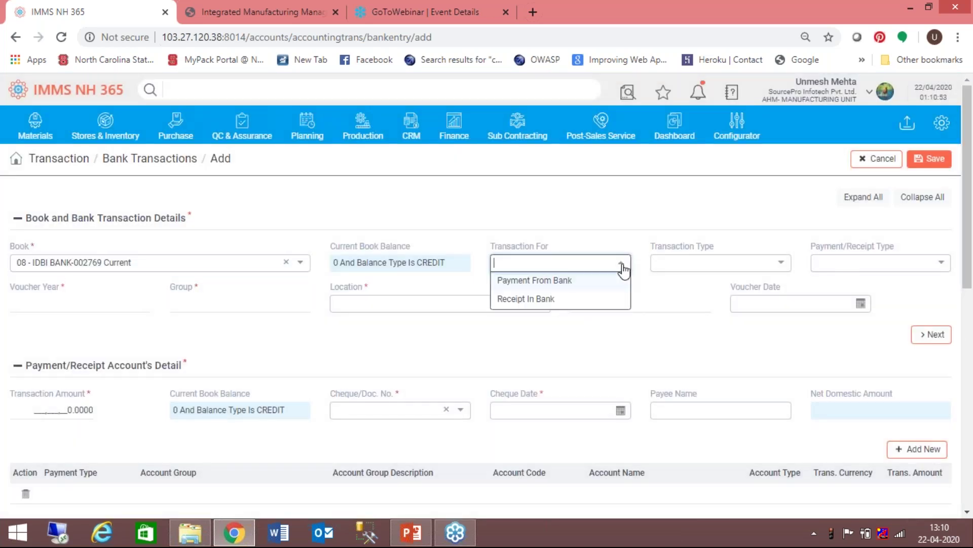
click(571, 282)
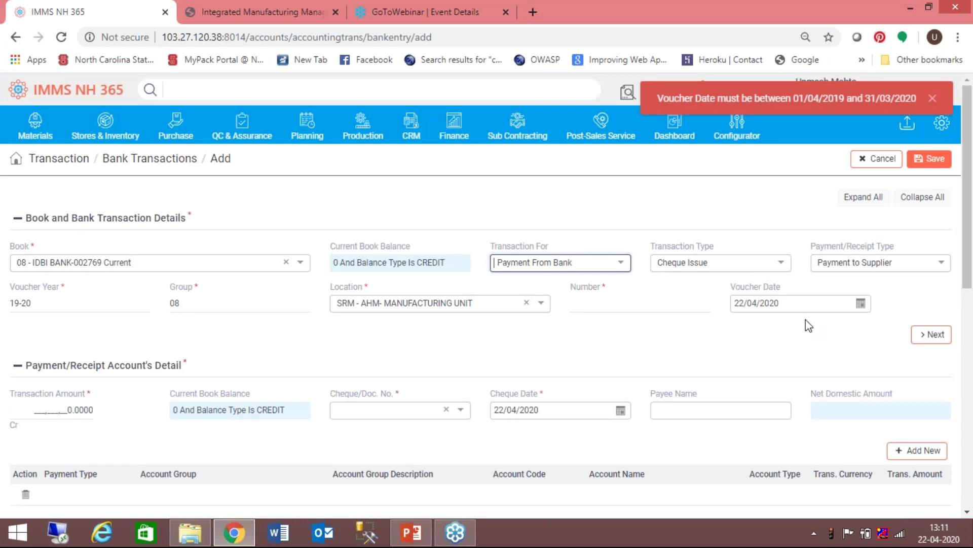
Set the voucher date of the bank transaction to 31/03/2020
click(861, 304)
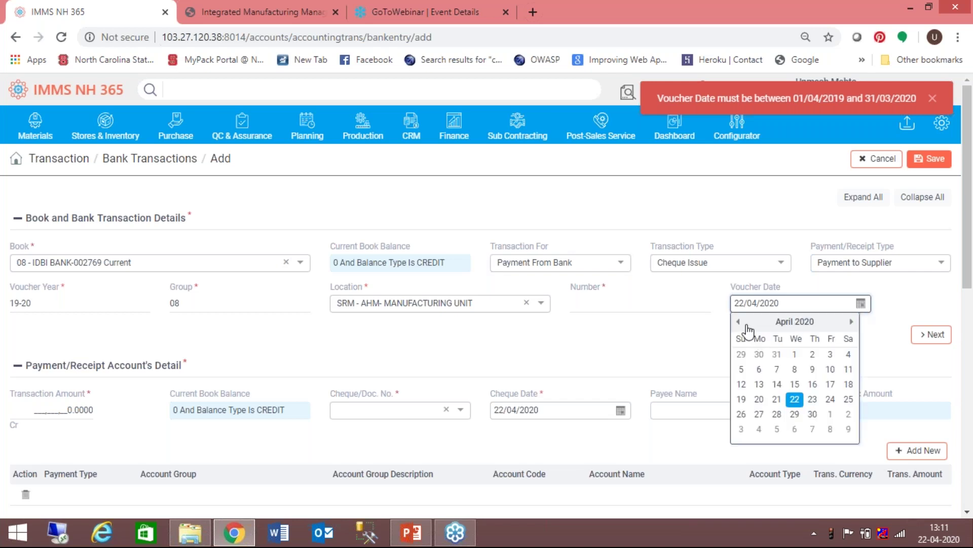
click(774, 322)
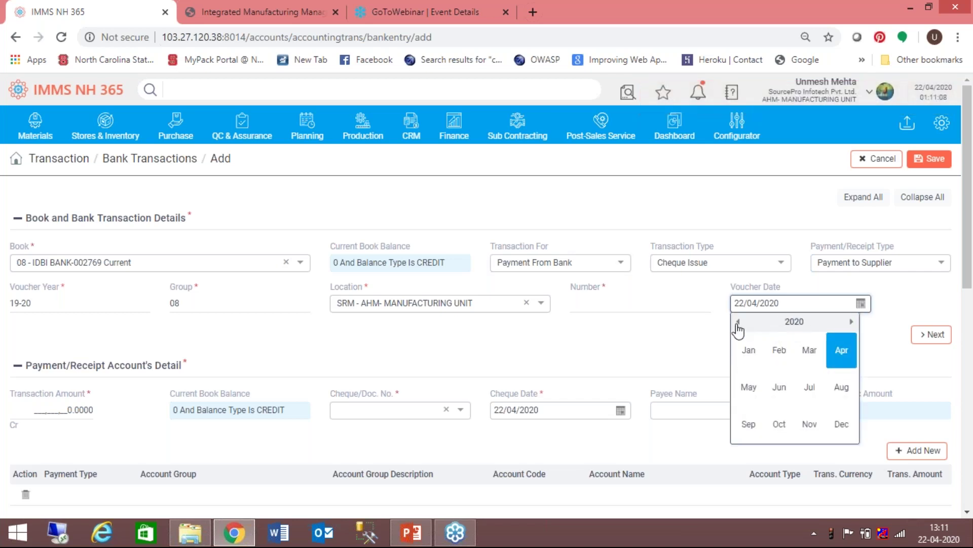
click(803, 359)
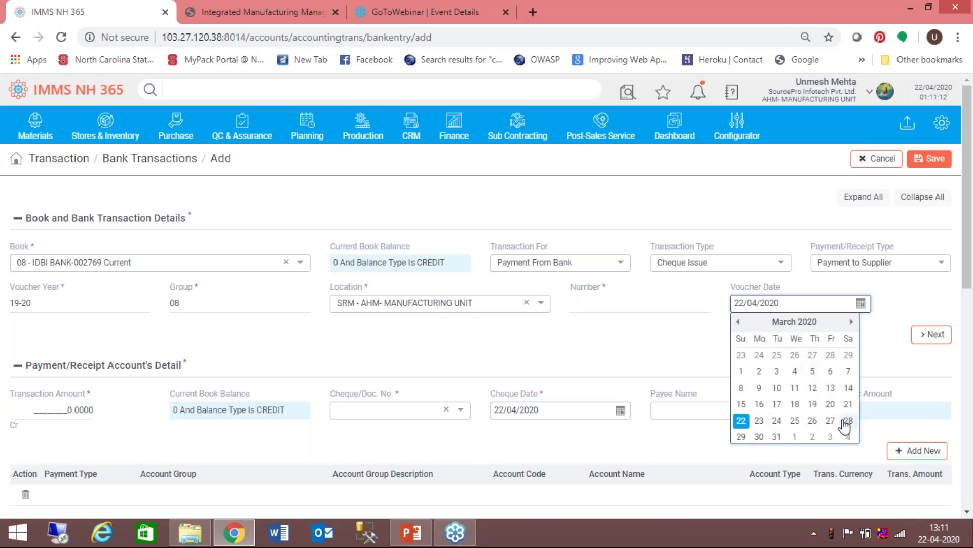
click(774, 437)
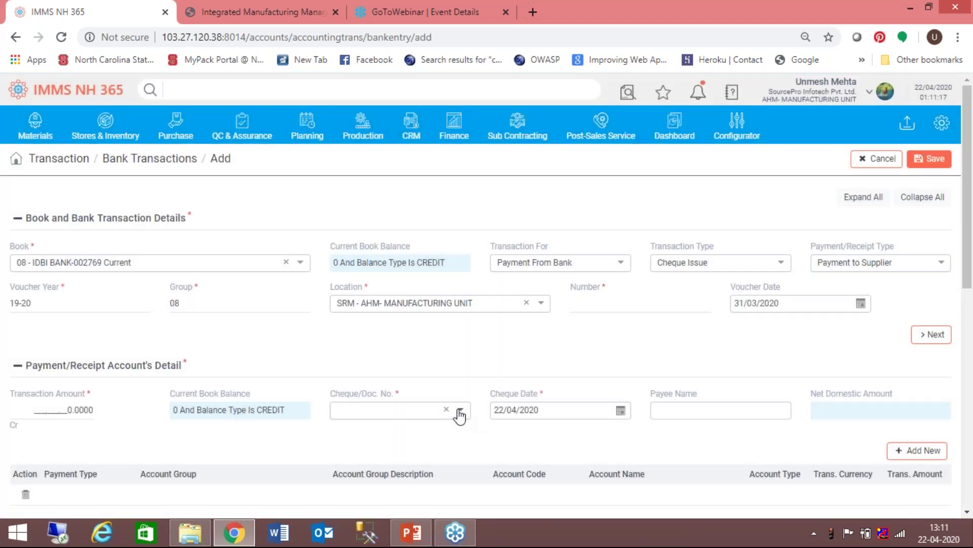
Select 502 as the Cheque/Doc. No. for the supplier payment
click(460, 412)
key(Escape)
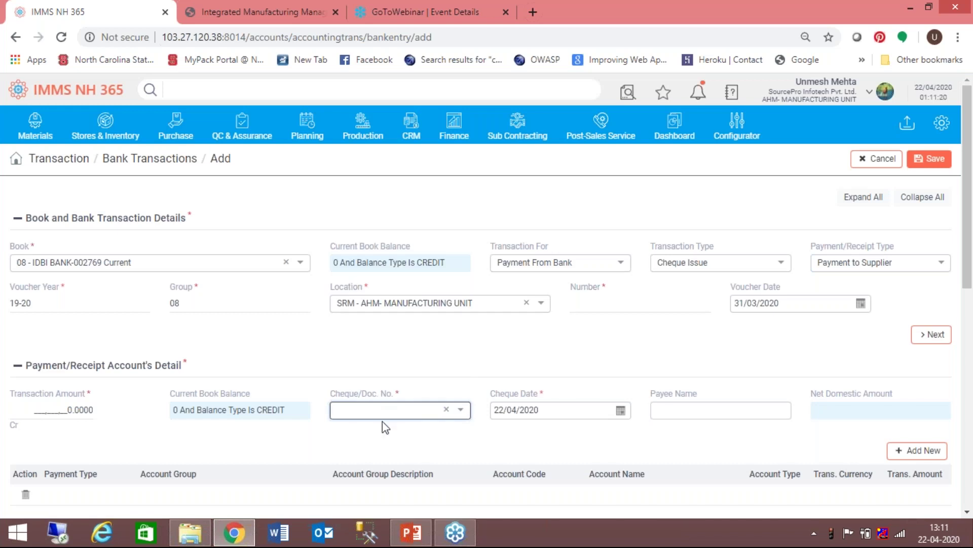
click(461, 412)
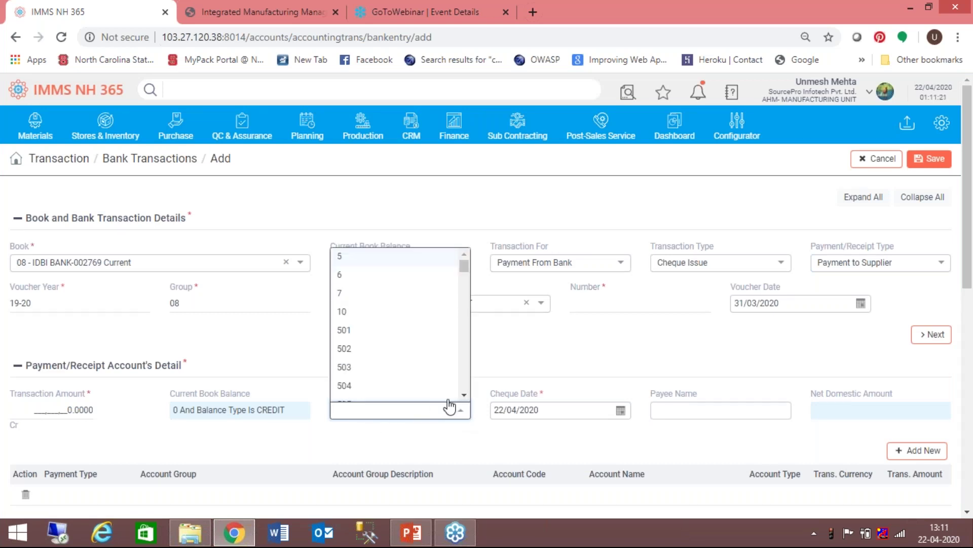
click(391, 350)
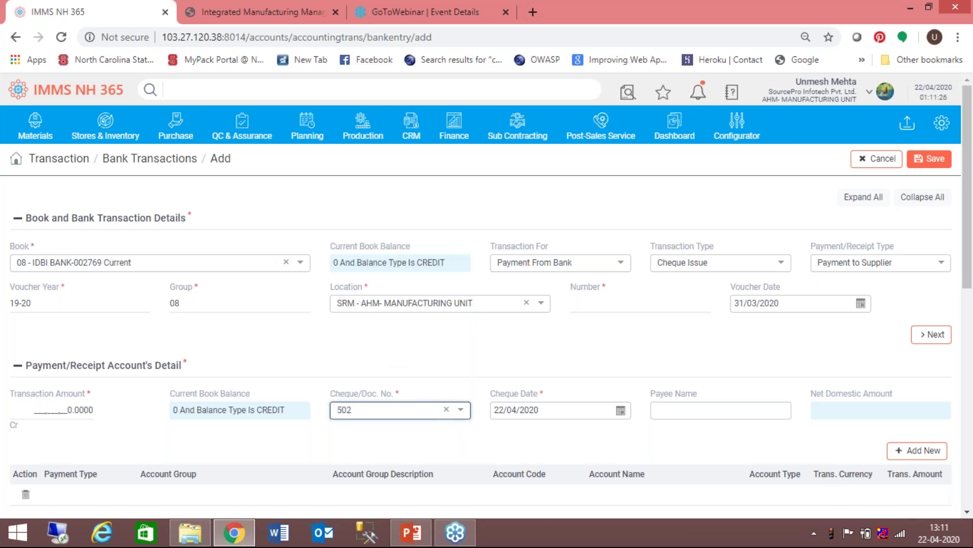
Examine the new bank transaction's Payment/Receipt Account's Detail, including transaction amount and account rows, plus the Narration and Attachment Details sections
scroll(968, 517, down, 2)
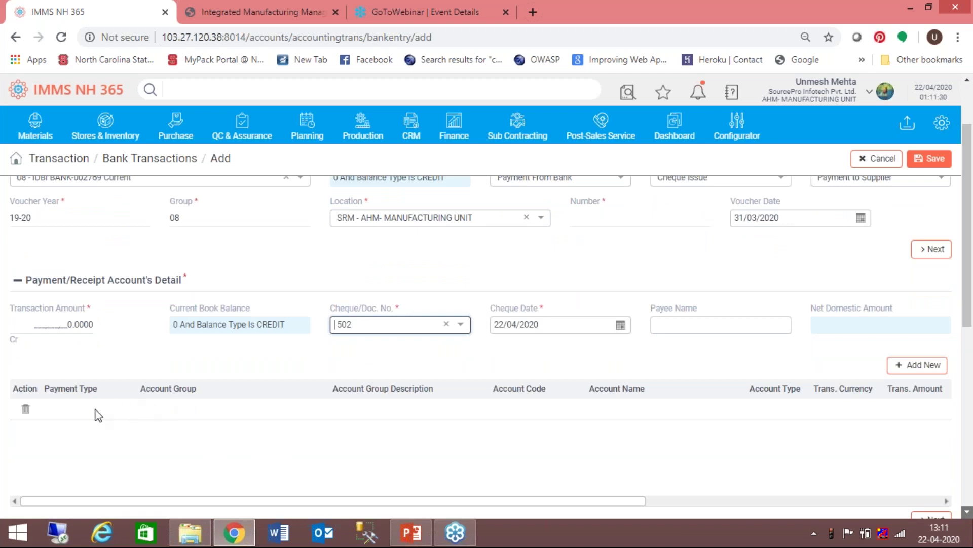
click(87, 406)
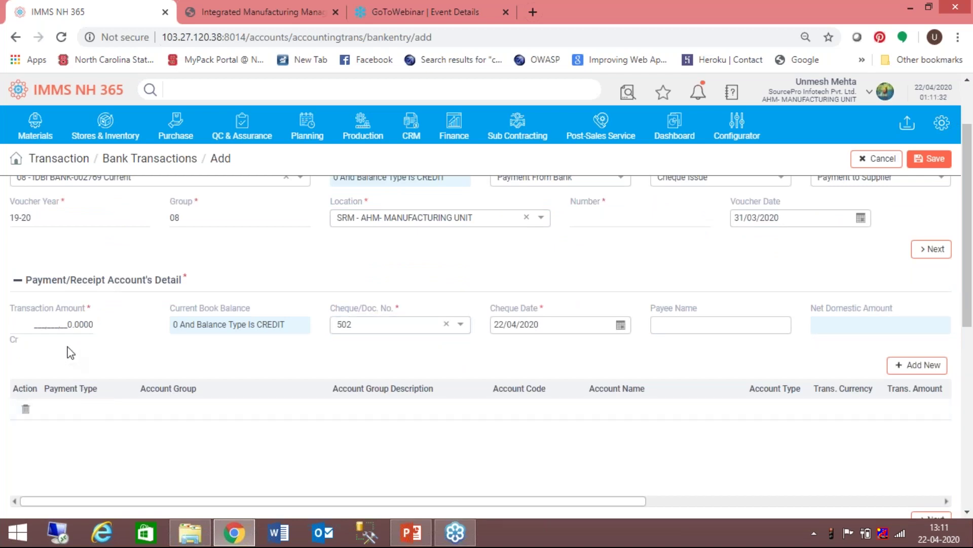
click(47, 325)
scroll(49, 327, down, 7)
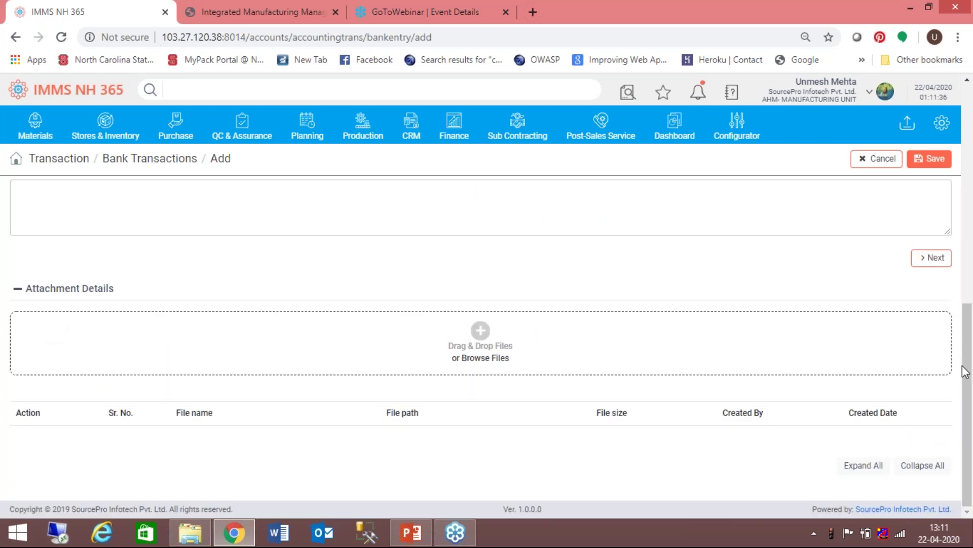
drag(965, 367, 926, 95)
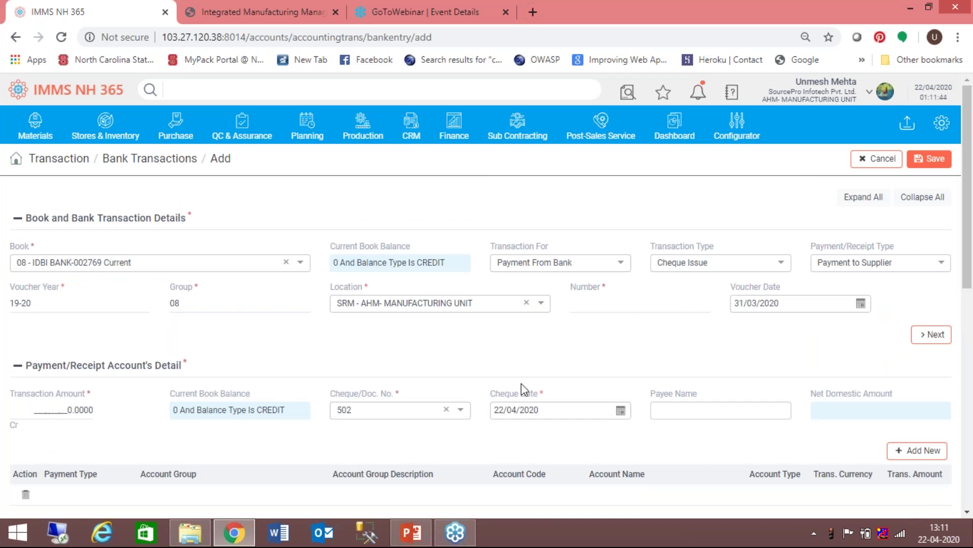
click(933, 339)
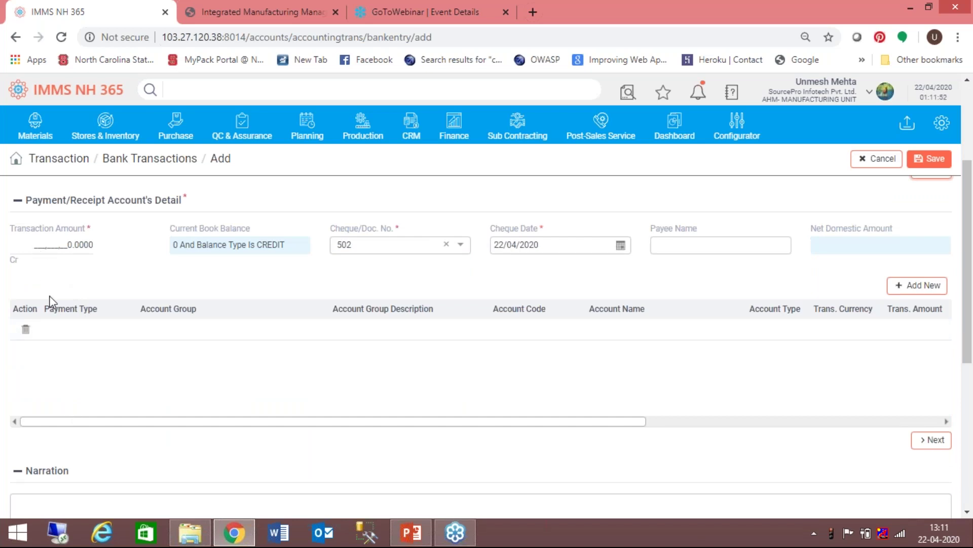
drag(42, 263, 41, 248)
click(374, 337)
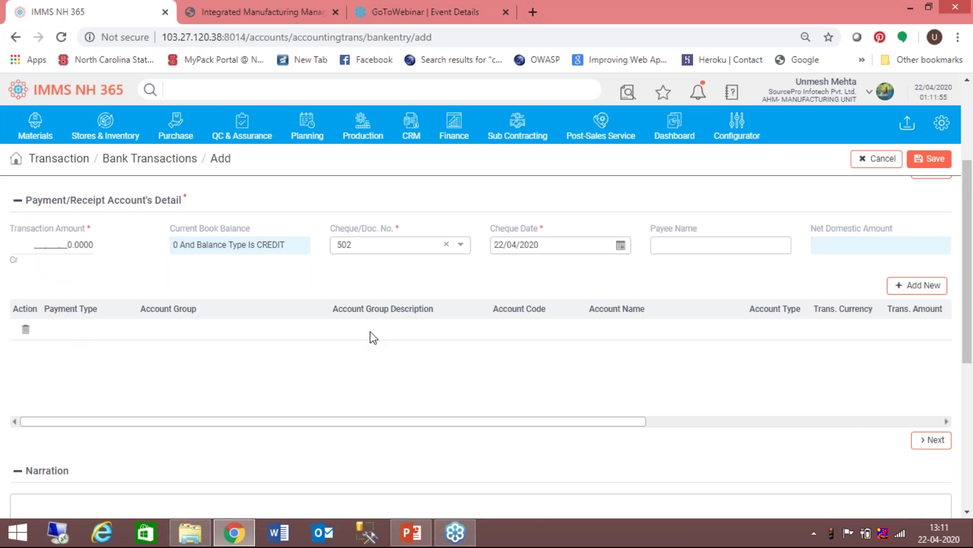
Set the Payment Type of the account row in the new bank transaction to Advance Payment
click(910, 286)
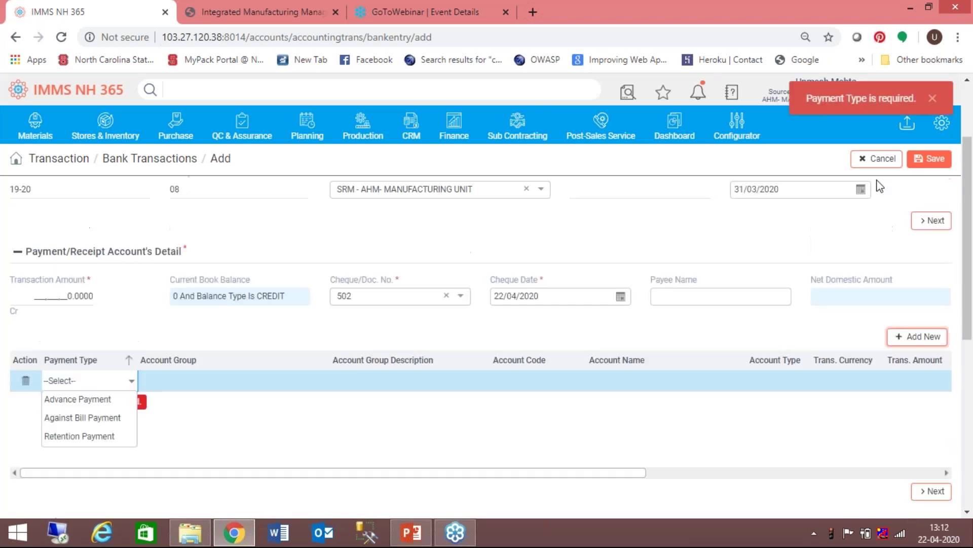
click(880, 186)
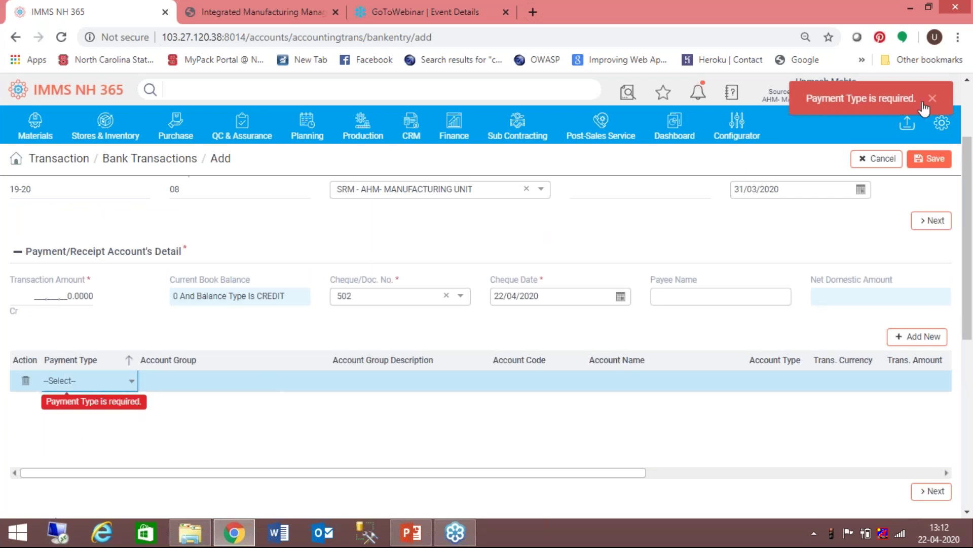
key(space)
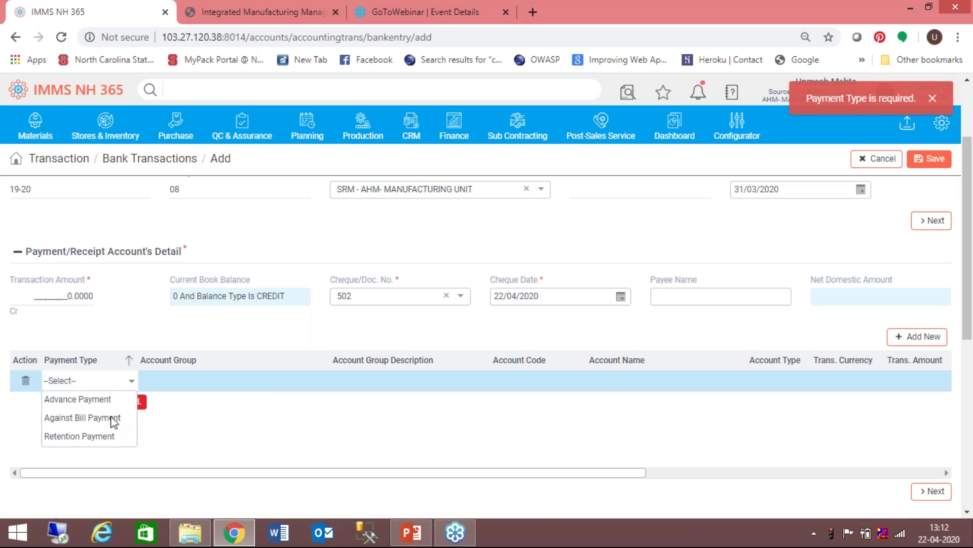
key(Escape)
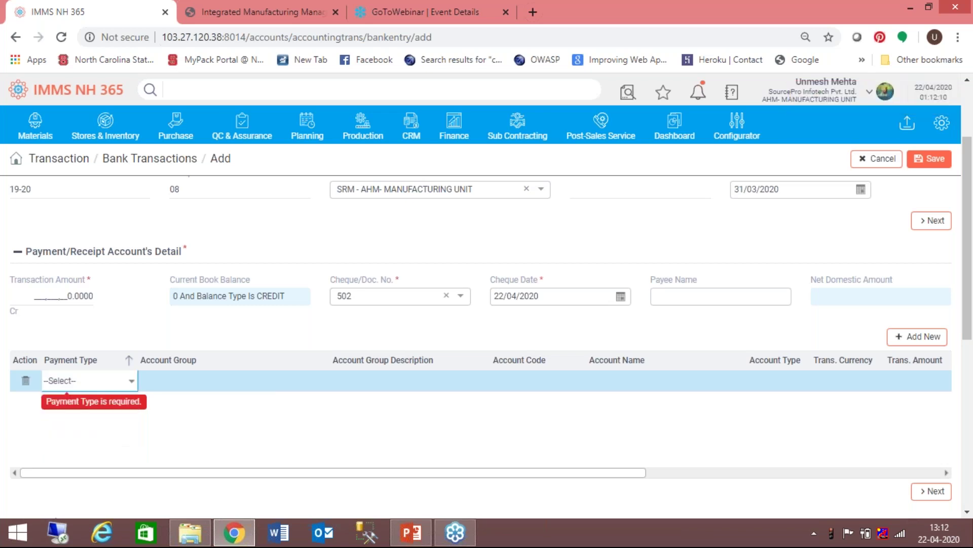
click(128, 387)
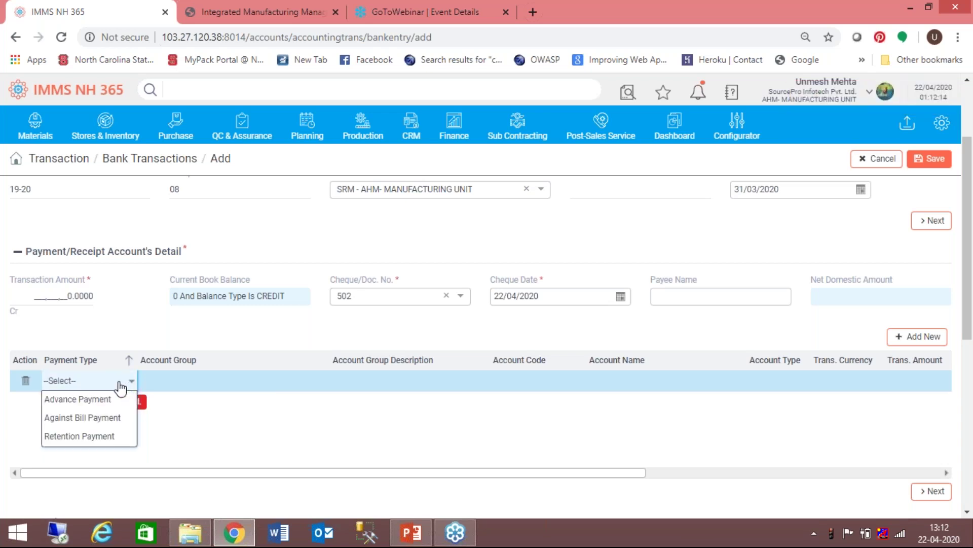
click(104, 402)
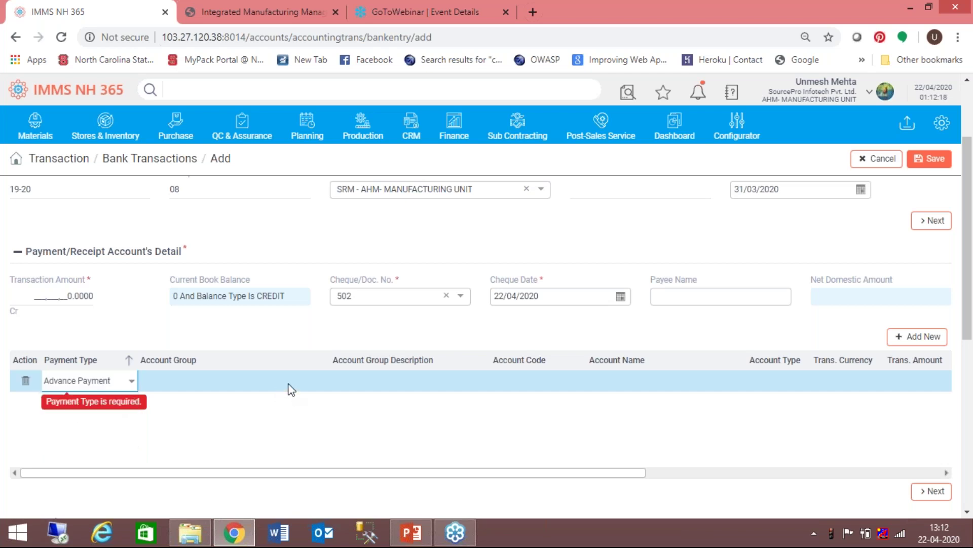
Assign the account group A311 - Advance Given To Creditors to the advance payment row
click(269, 383)
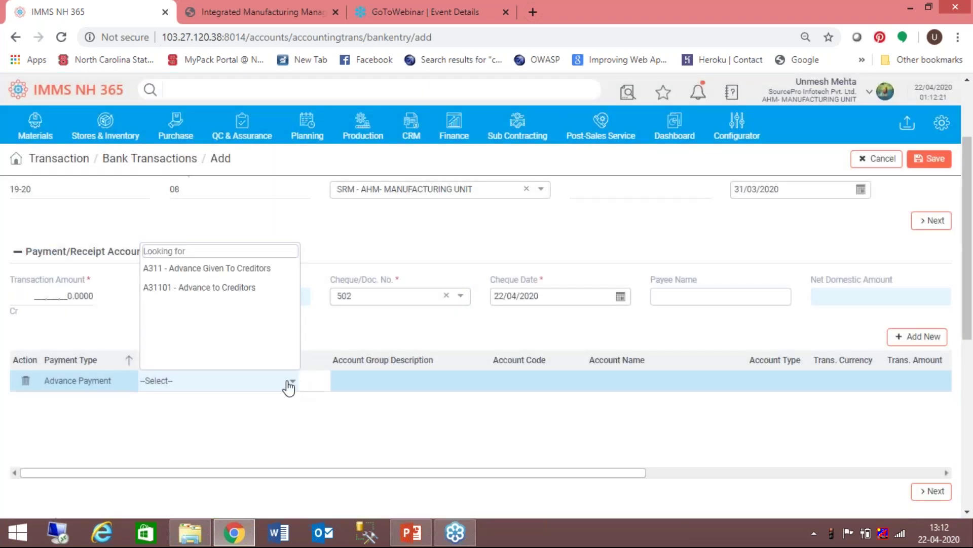
click(248, 267)
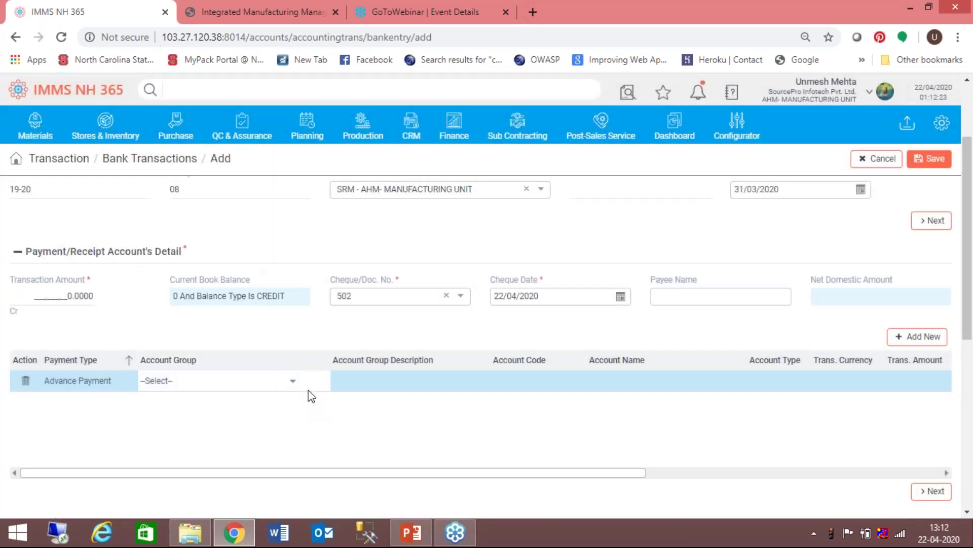
click(291, 379)
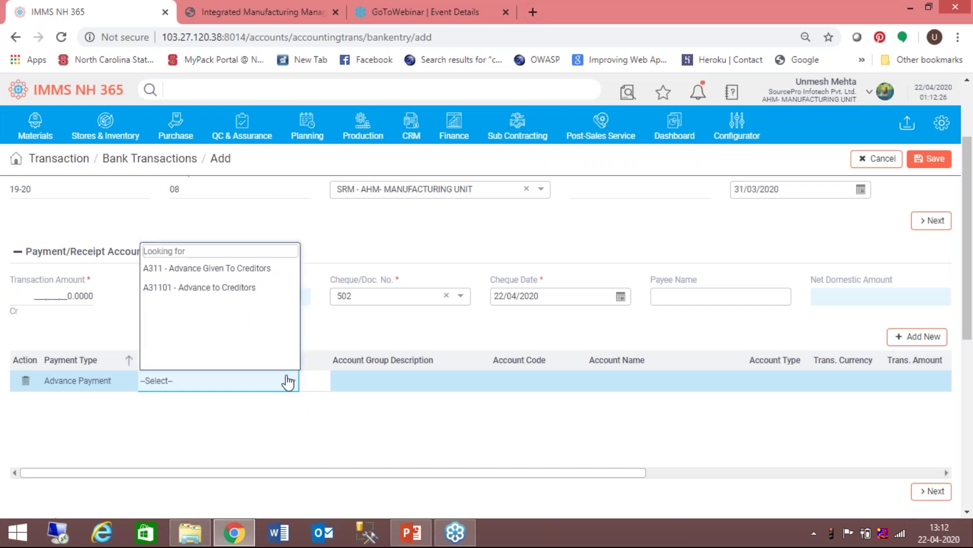
click(247, 271)
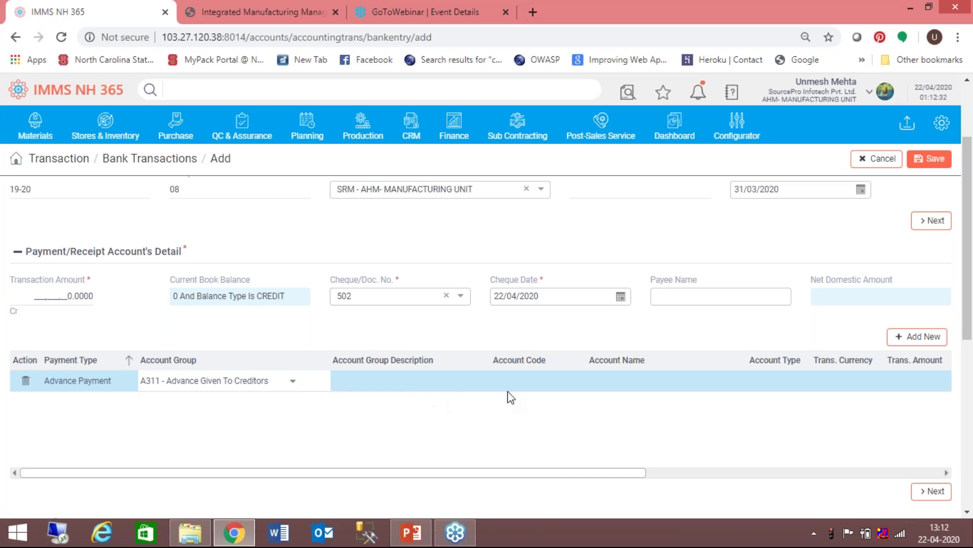
Select the vendor J007 (Jiangshan Minan Fire Fighting) as the Account Code of the advance payment row
click(403, 373)
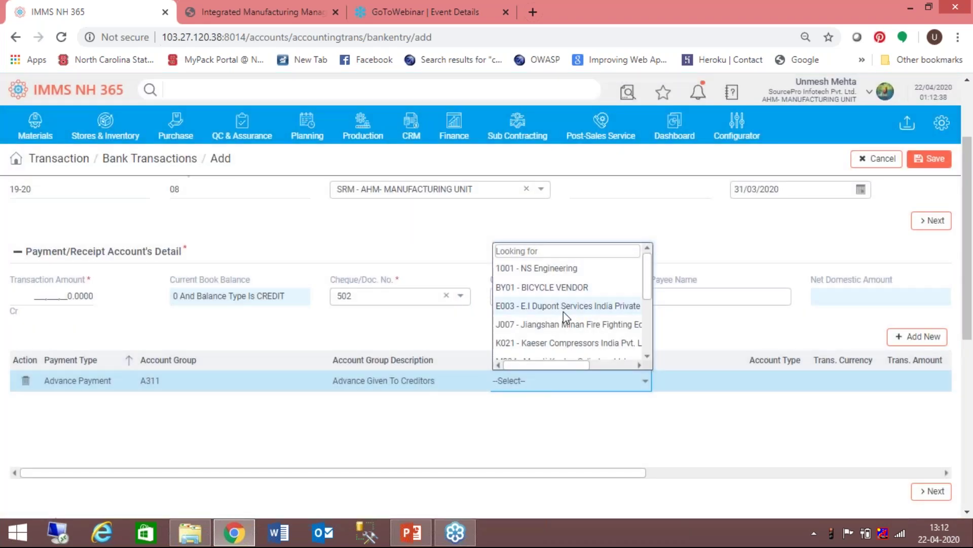
click(575, 325)
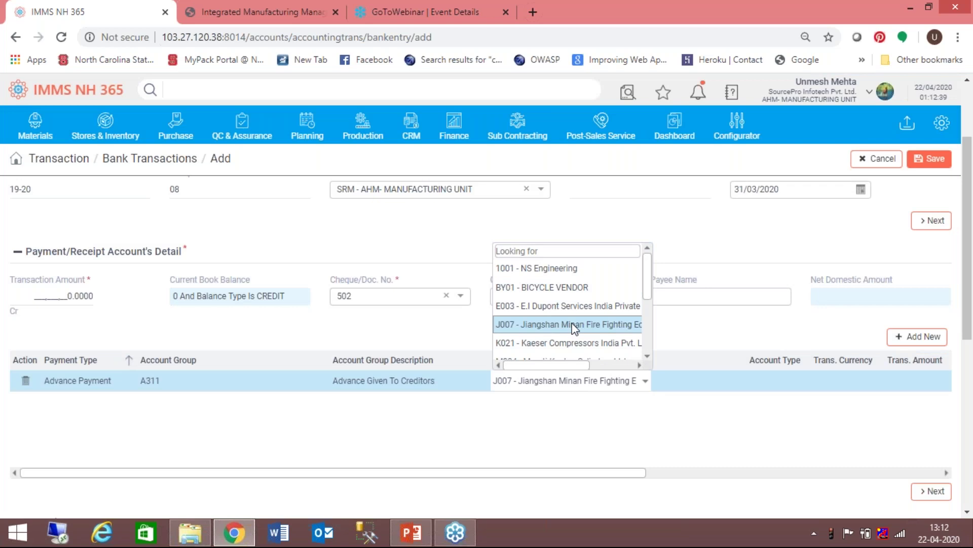
click(649, 398)
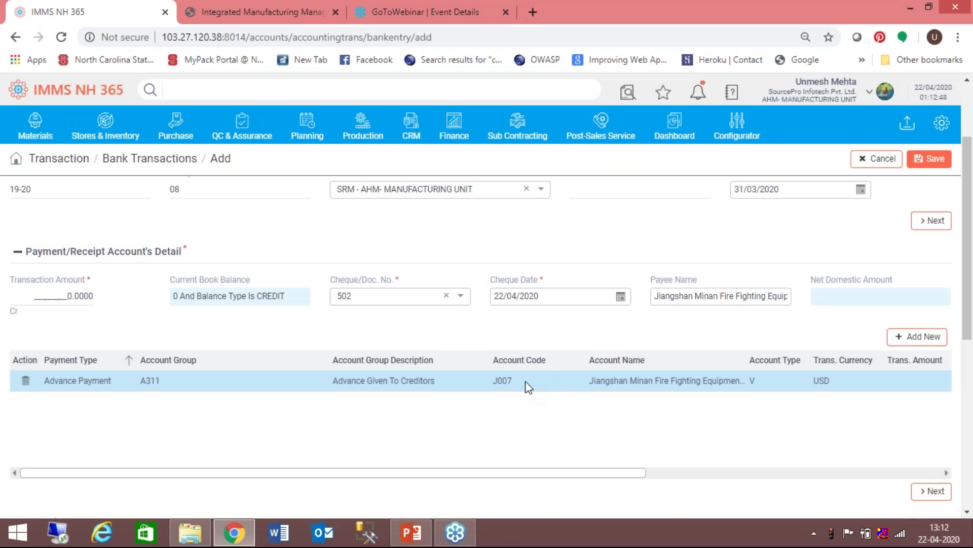
Change the Account Code of the advance payment row to 1001 - NS Engineering
click(556, 390)
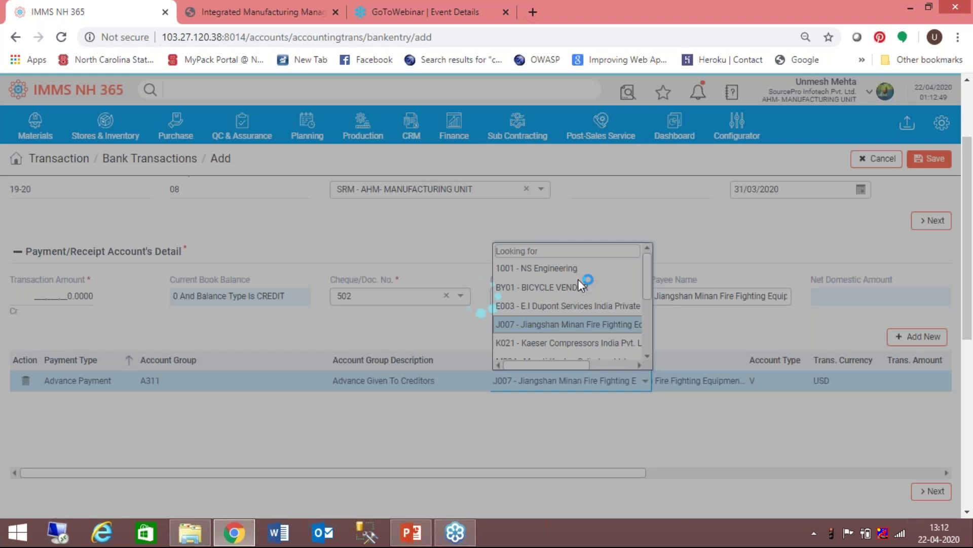
scroll(649, 340, down, 2)
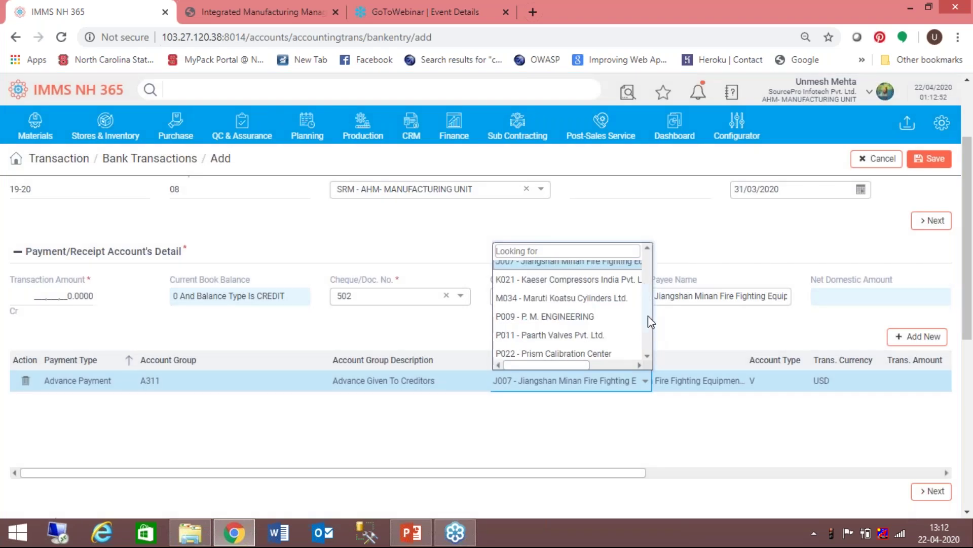
scroll(646, 336, up, 2)
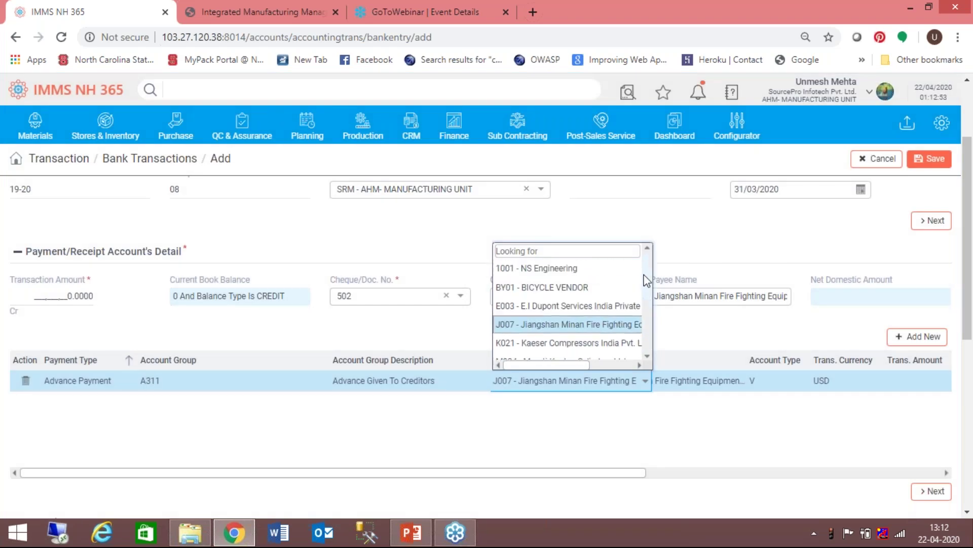
click(526, 272)
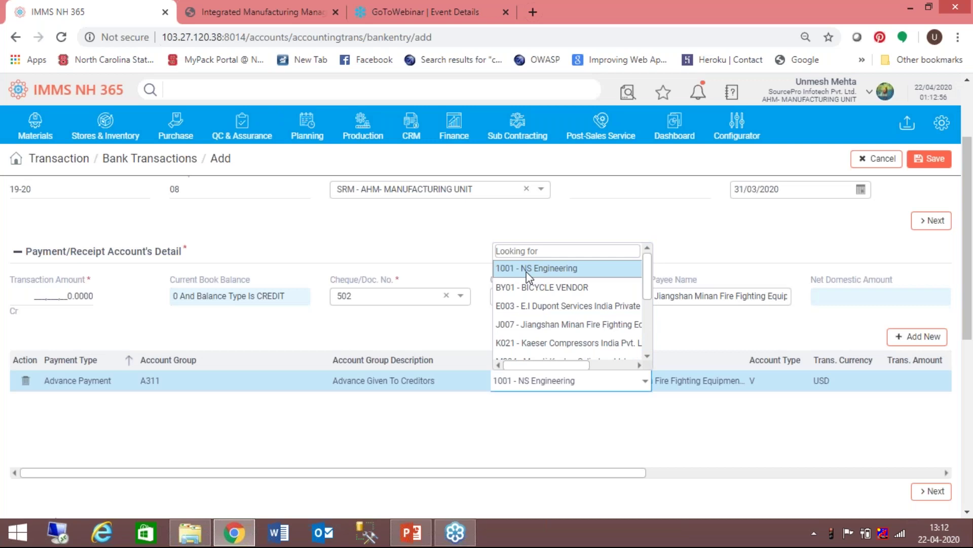
click(526, 273)
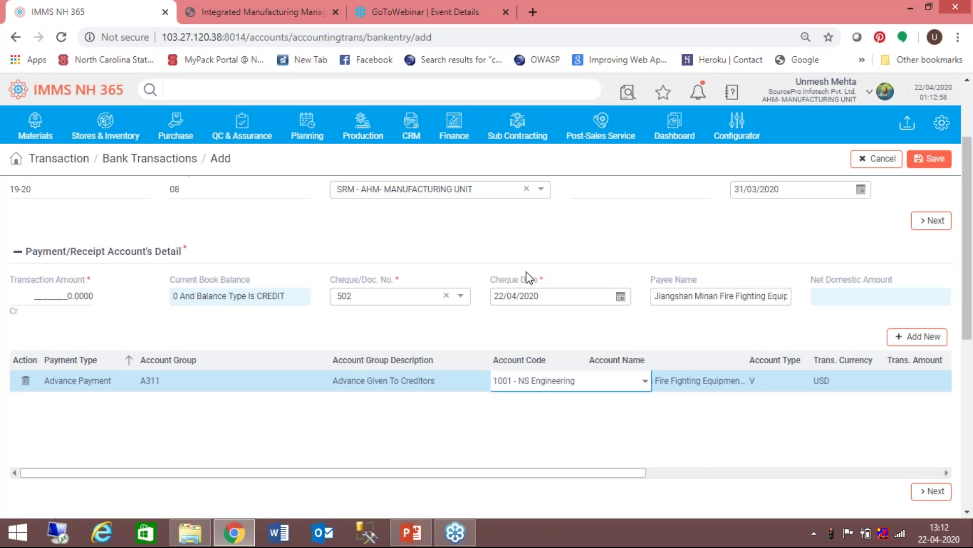
click(633, 391)
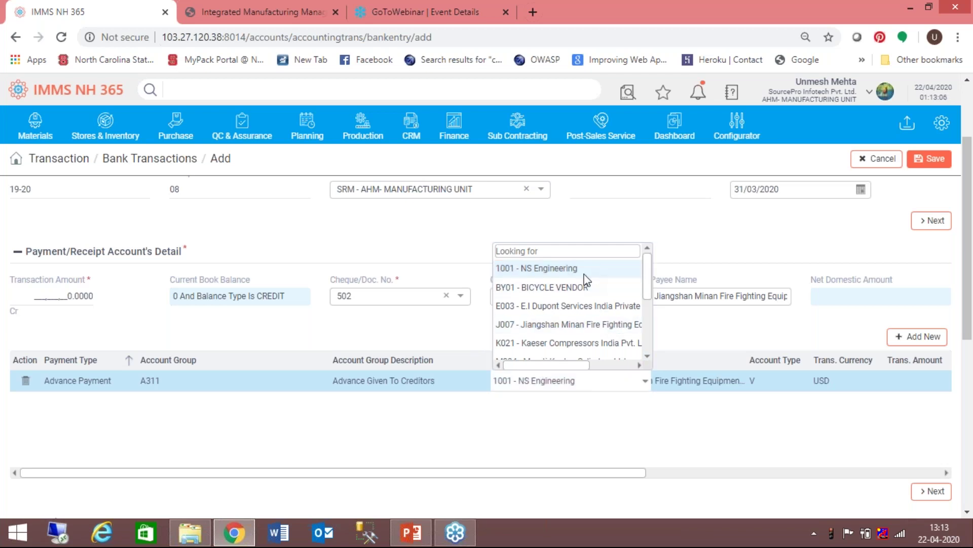
key(Return)
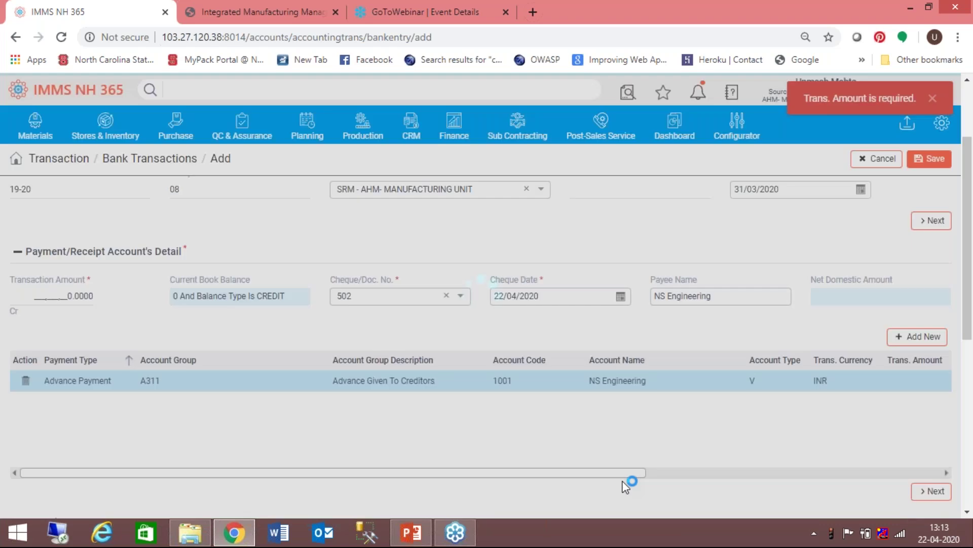
Check the payment row's amount, exchange rate and Debit/Credit columns, and cancel the unsaved bank transaction
drag(622, 480, 313, 479)
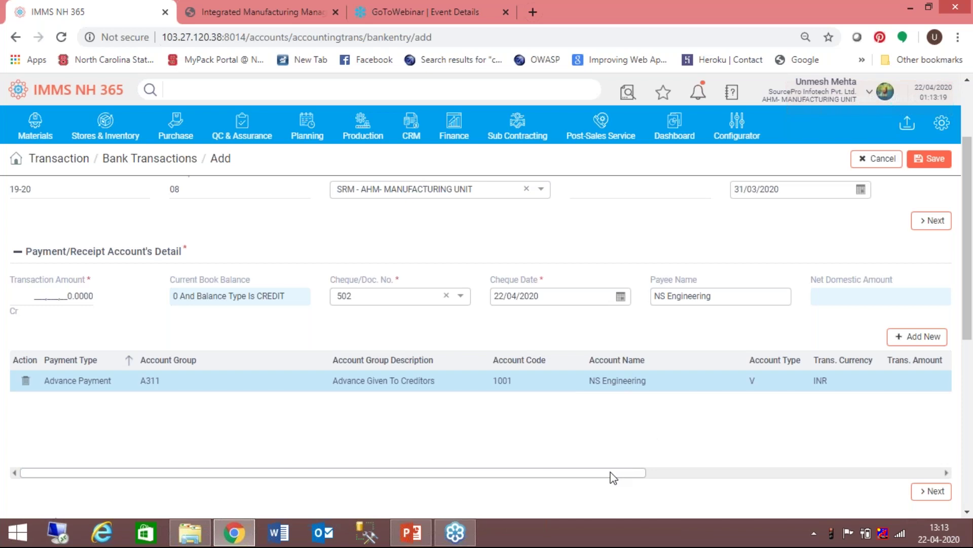
drag(613, 477, 875, 460)
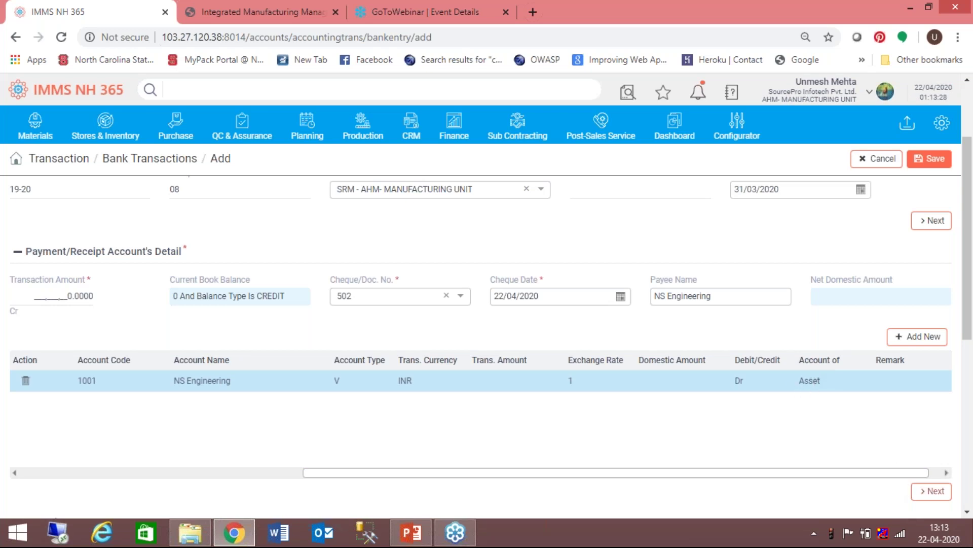
click(932, 498)
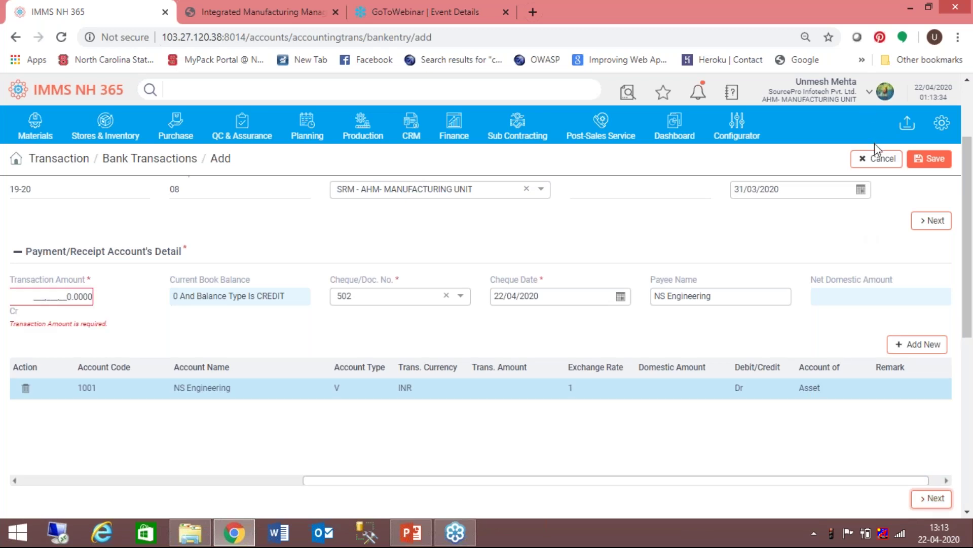
click(878, 158)
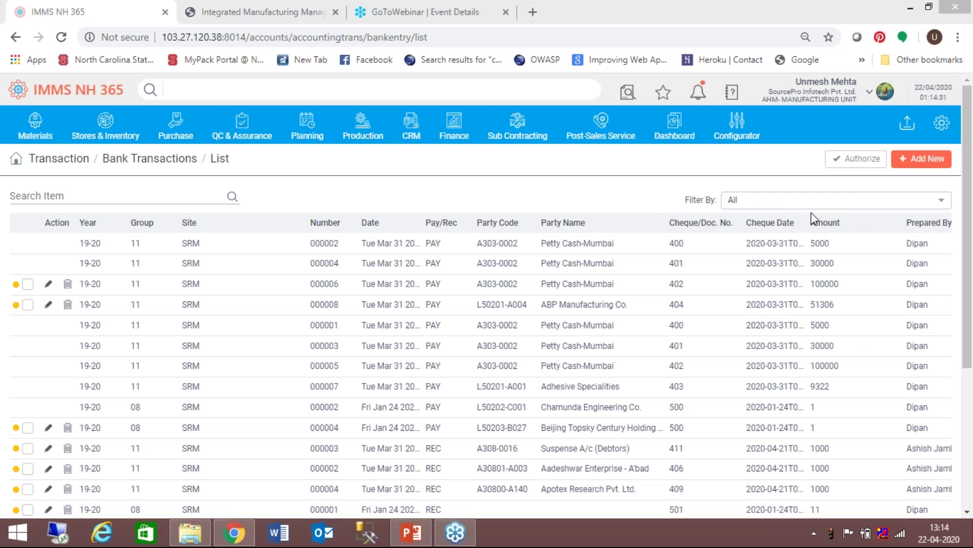
click(553, 305)
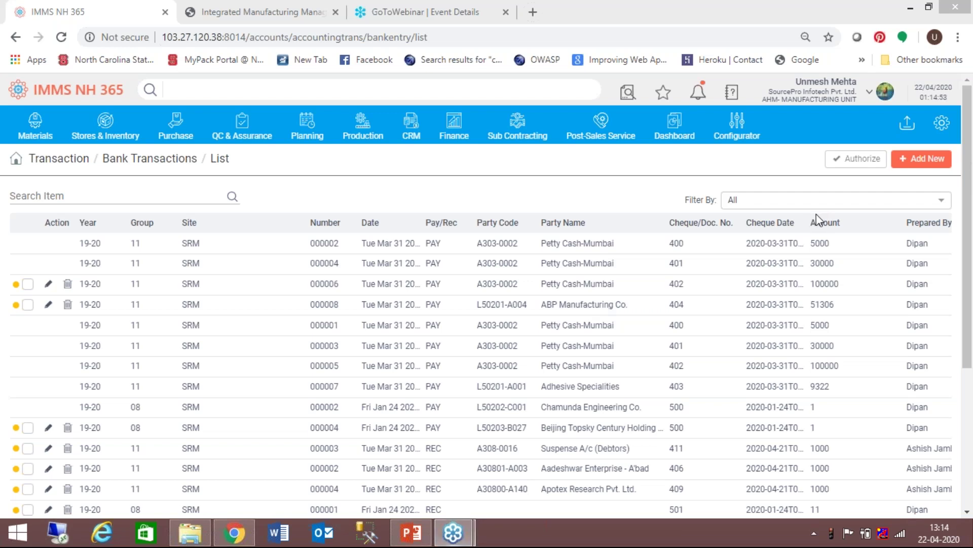
click(555, 305)
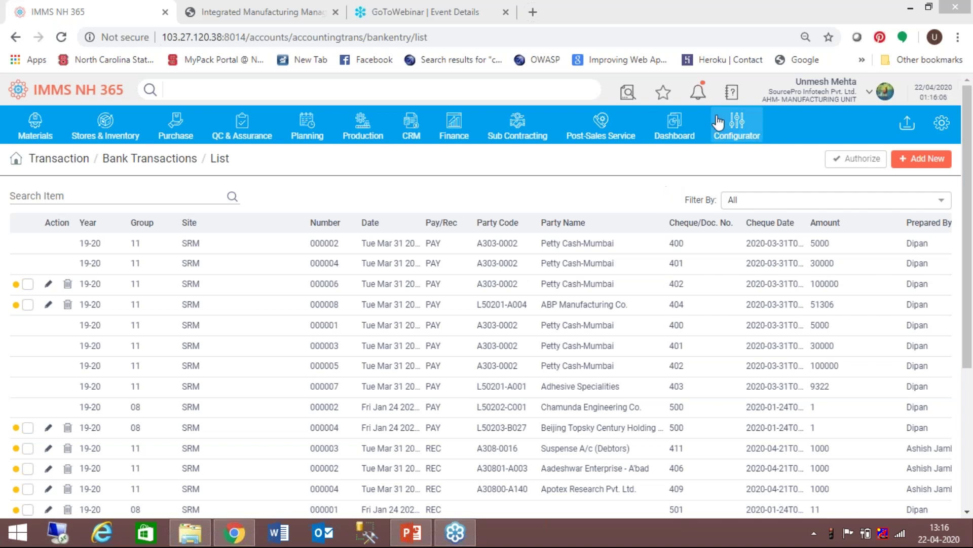
View the PO Authorization notifications in the notification pop-up and on the home page
click(699, 93)
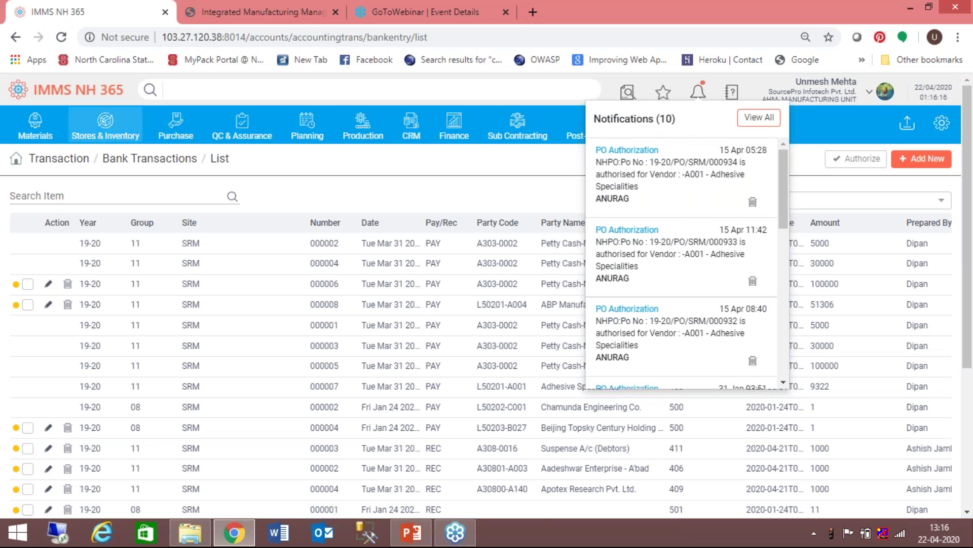
click(17, 162)
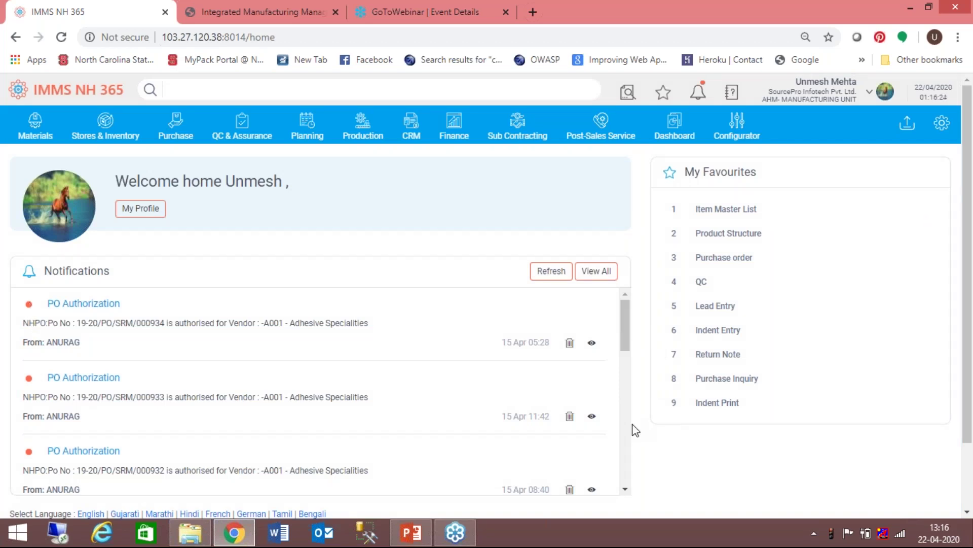
scroll(626, 443, down, 10)
drag(630, 451, 631, 318)
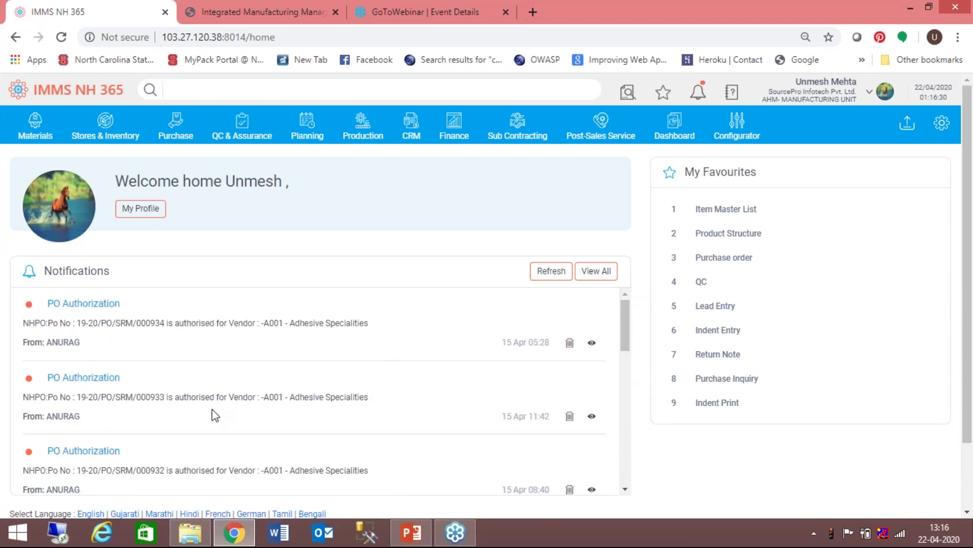